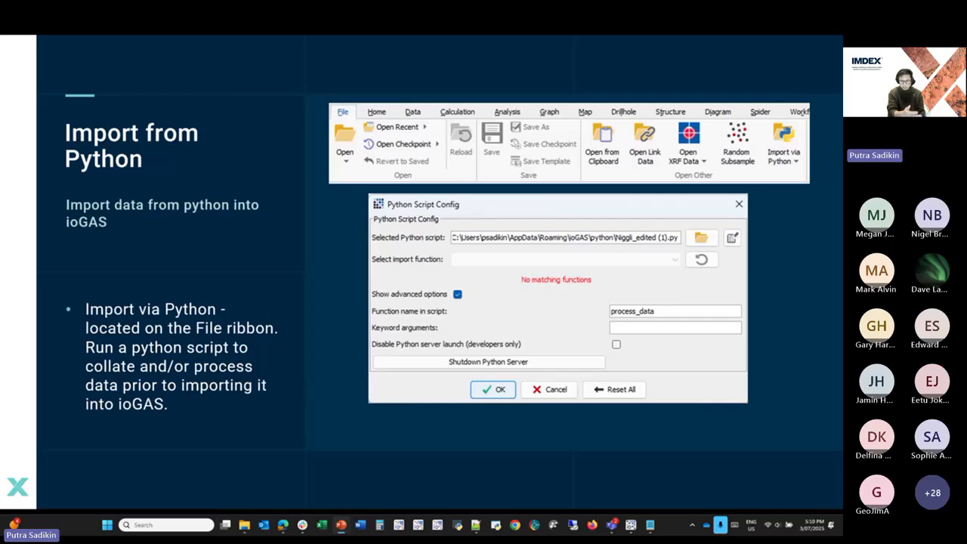
click(392, 426)
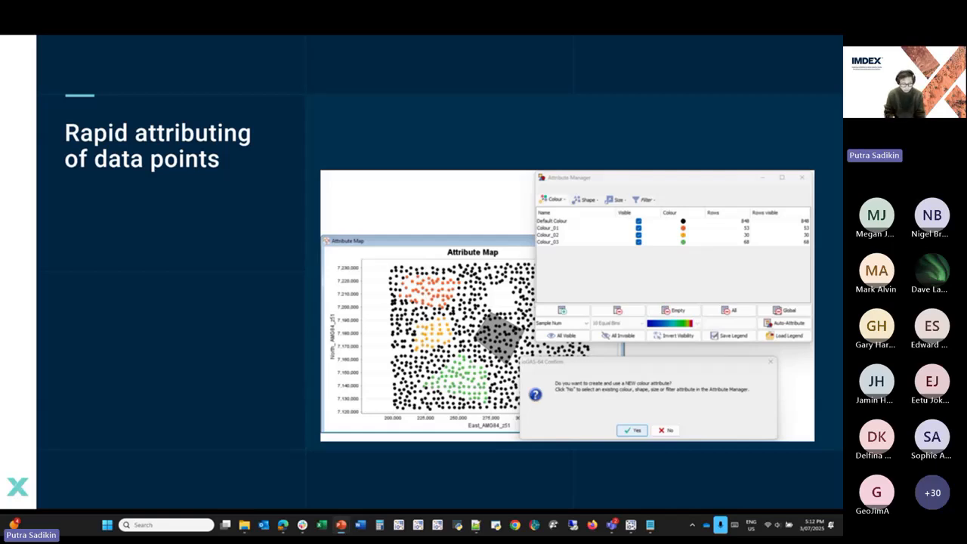
key(Right)
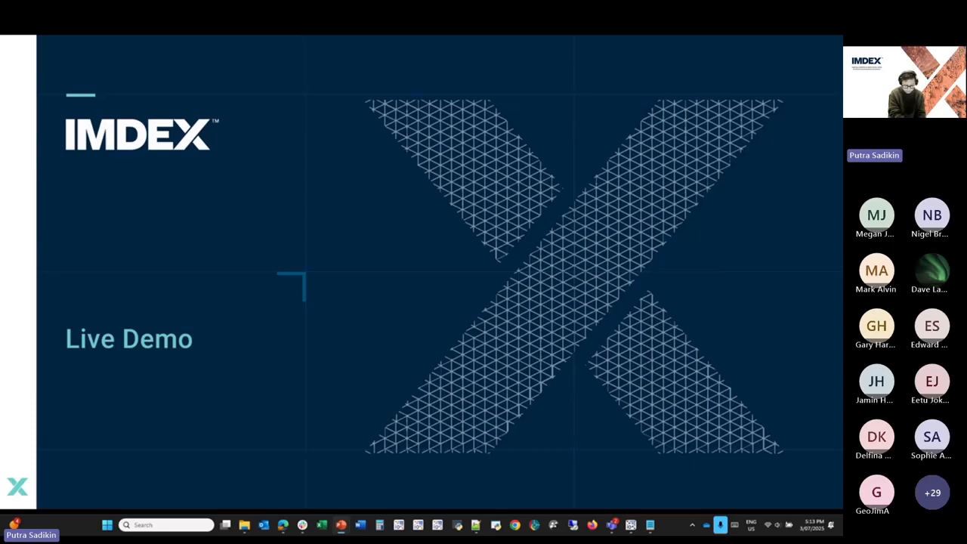
Step: End the slide show, switch to ioGAS and open the MSDP_Structures_Demo.gas file
key(Escape)
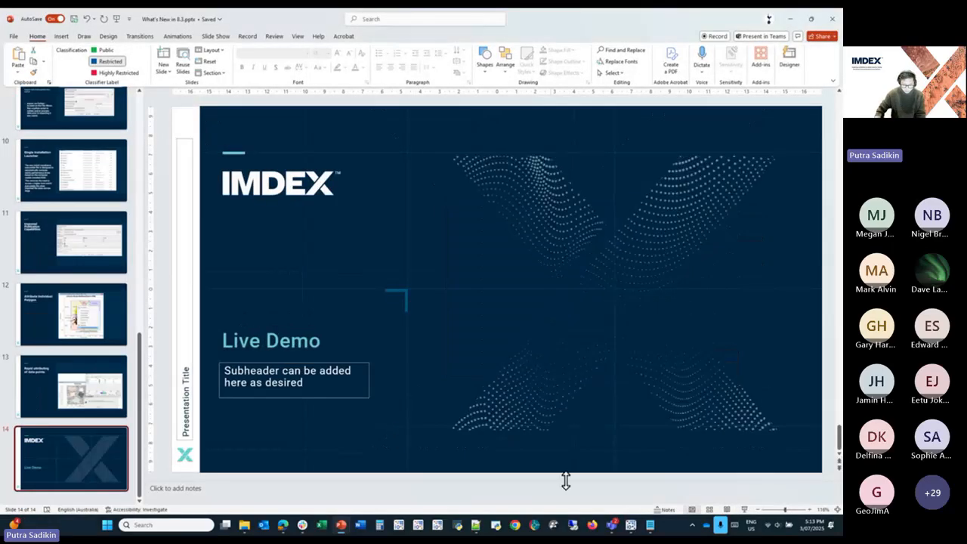
mouse_move(633, 529)
click(626, 483)
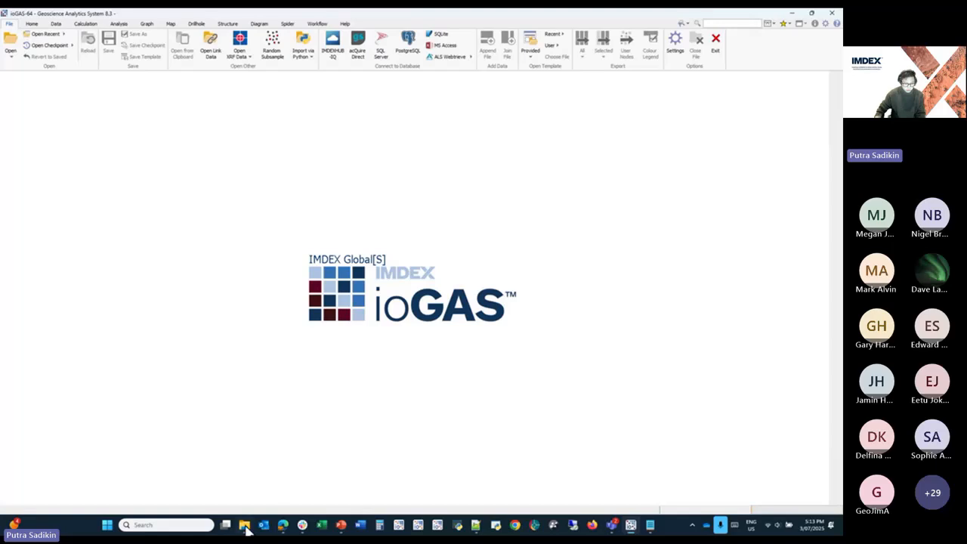
mouse_move(244, 524)
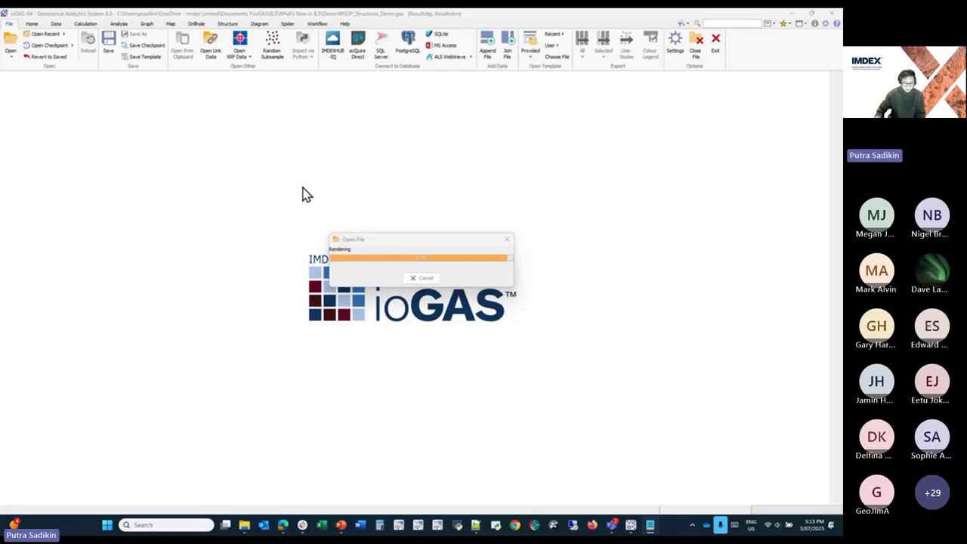
Step: Create an equal-area stereonet of the structural data and display it as poles to planes instead of great circles
click(226, 24)
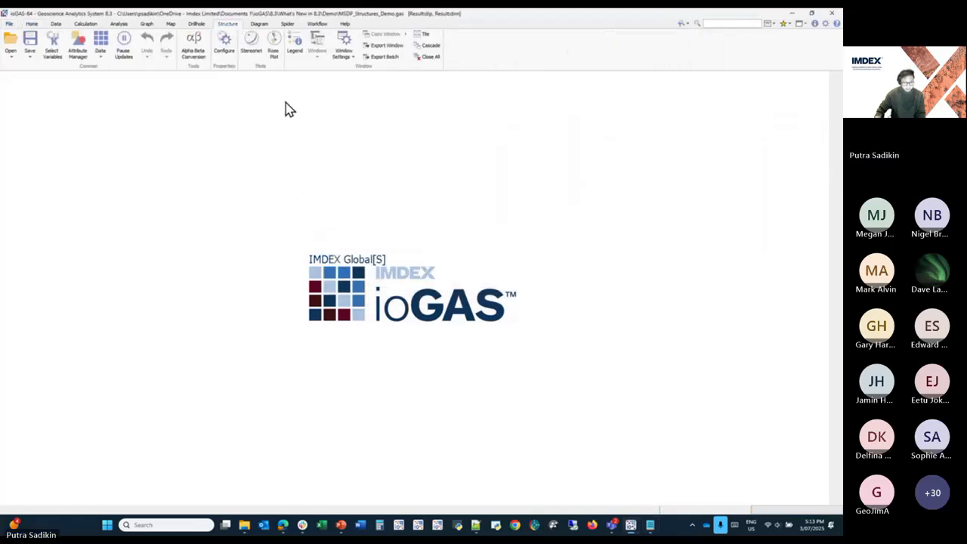
click(250, 53)
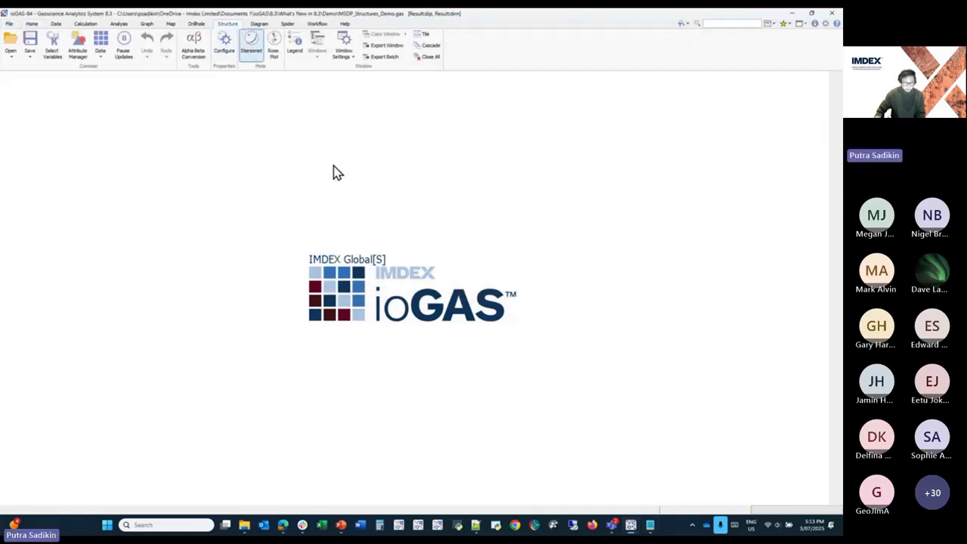
drag(186, 80, 239, 93)
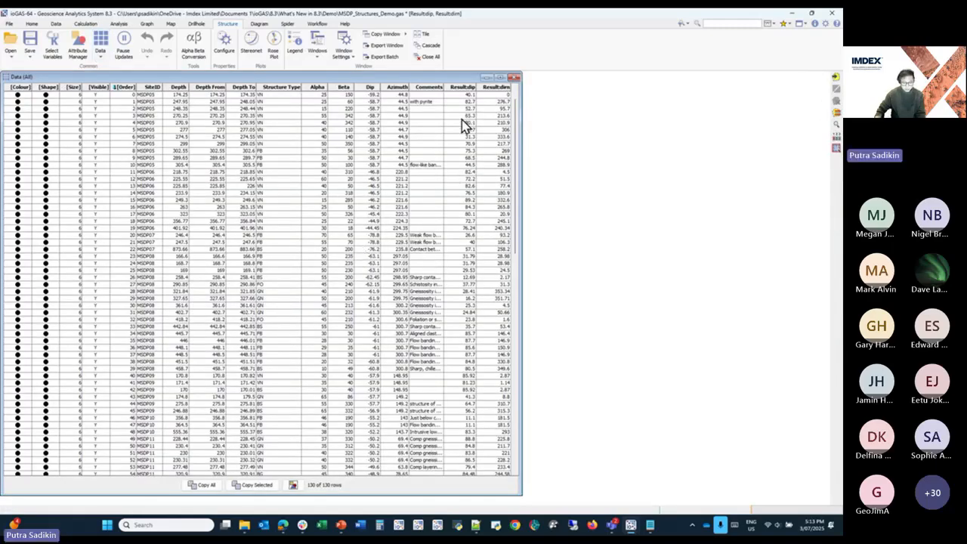
click(515, 79)
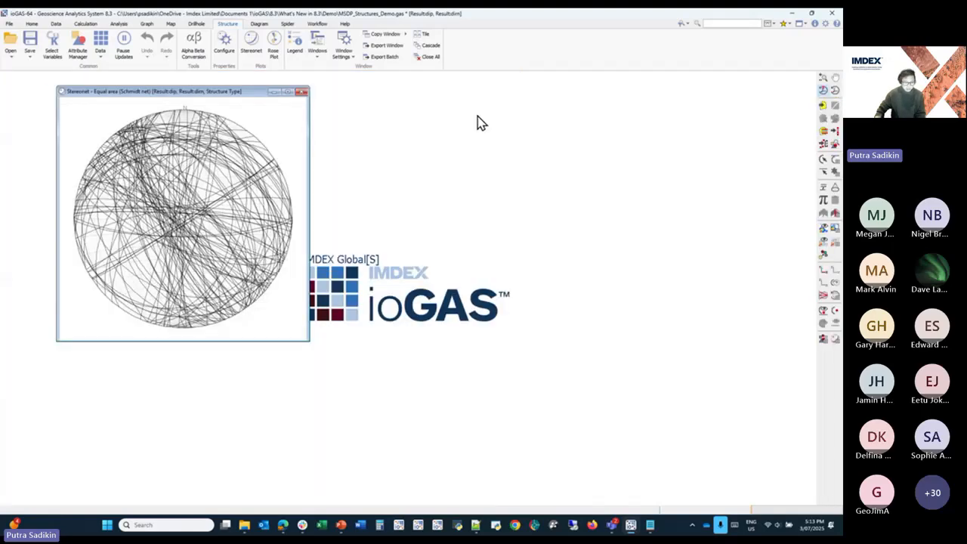
click(832, 318)
click(831, 333)
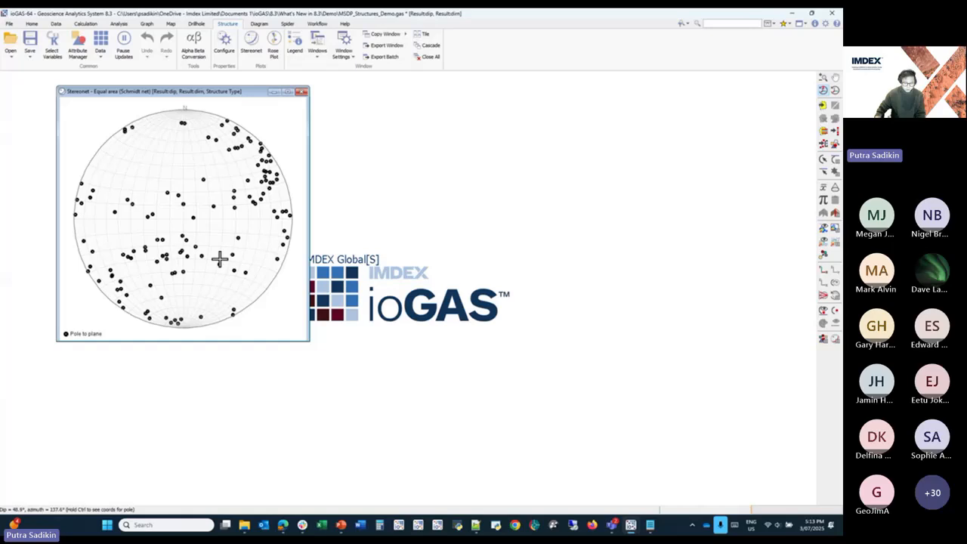
Step: Create a rose plot of the planes and place it beside the stereonet
click(273, 47)
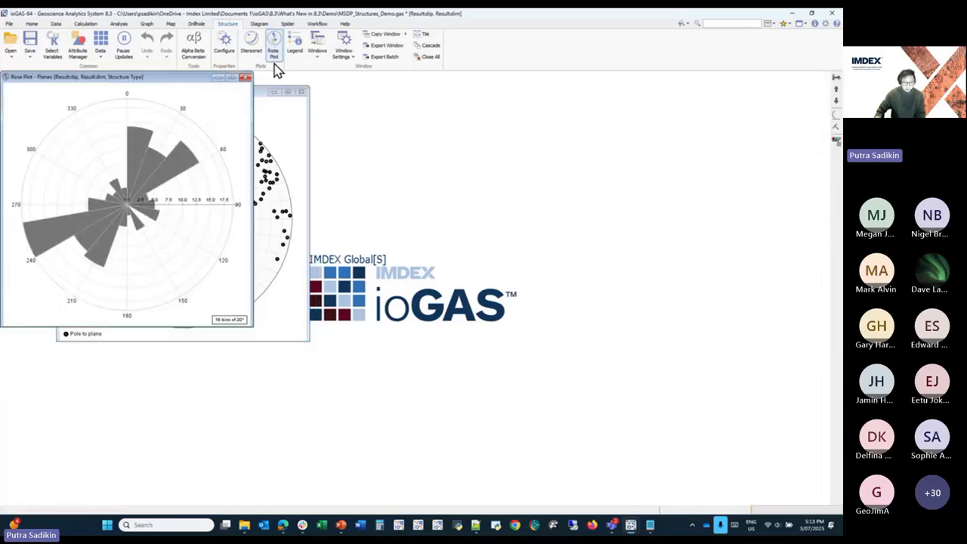
drag(189, 87, 518, 104)
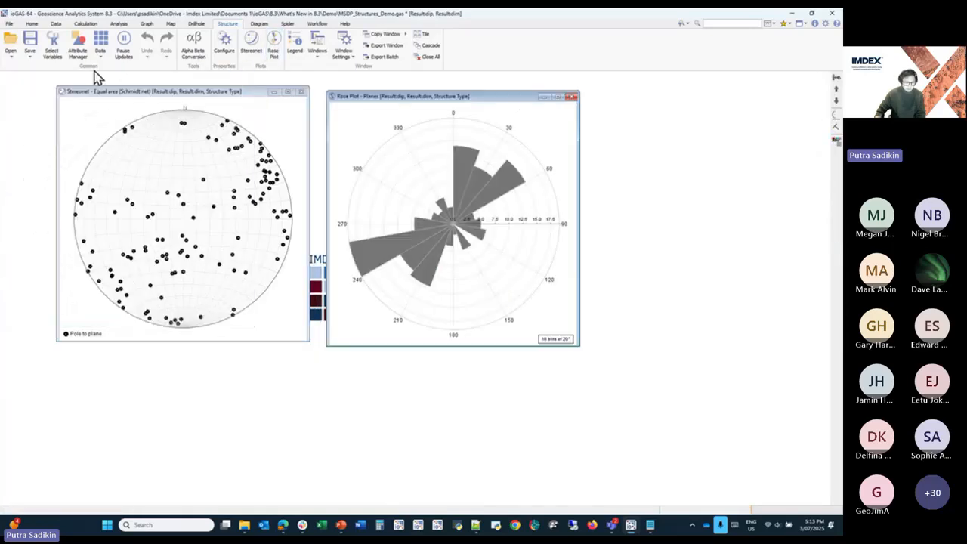
Step: Auto-attribute the data point colours by Structure Type, keeping the plots uncovered
click(78, 46)
click(457, 227)
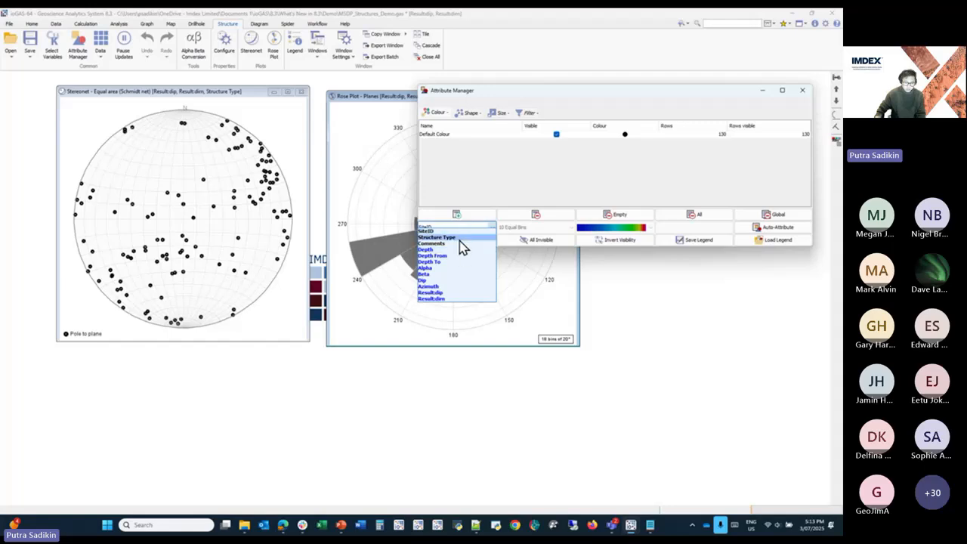
click(461, 237)
click(765, 227)
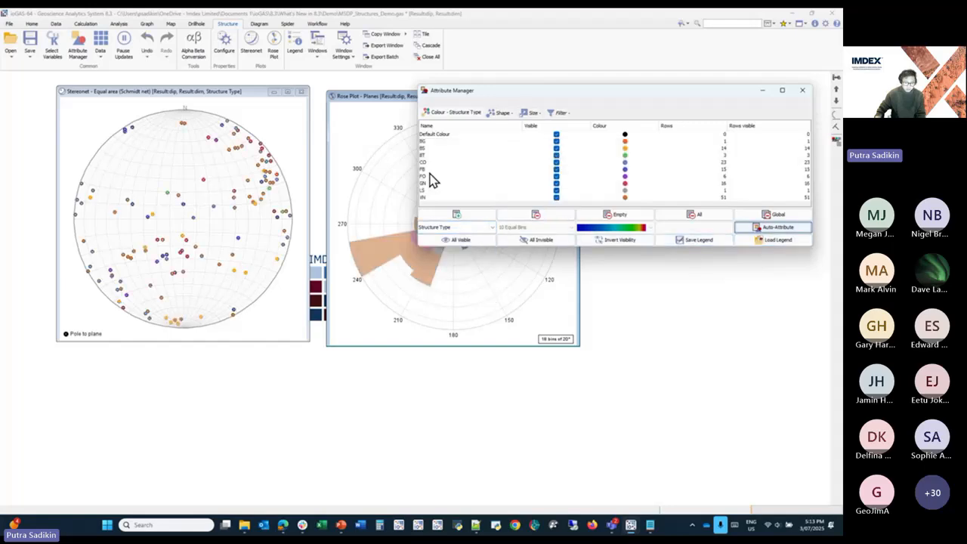
drag(501, 101, 481, 306)
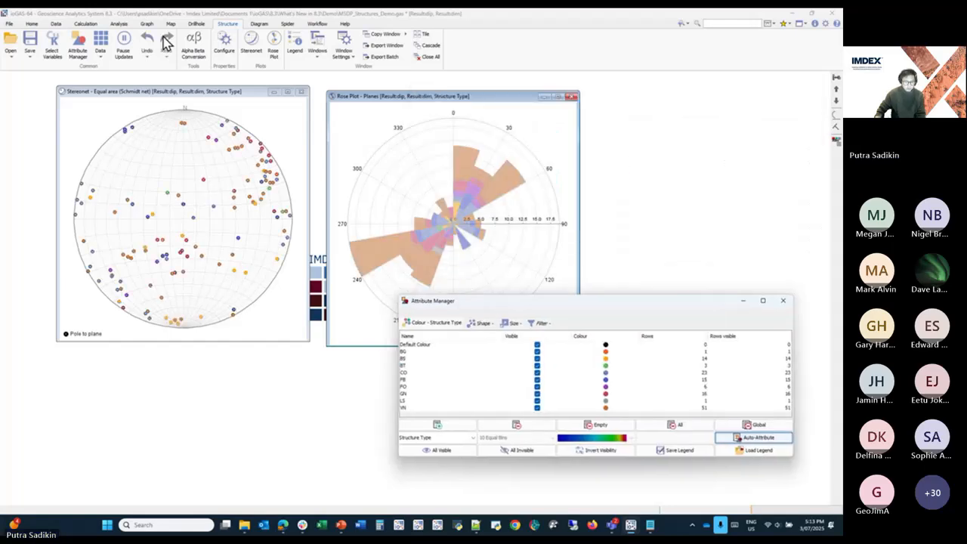
click(226, 25)
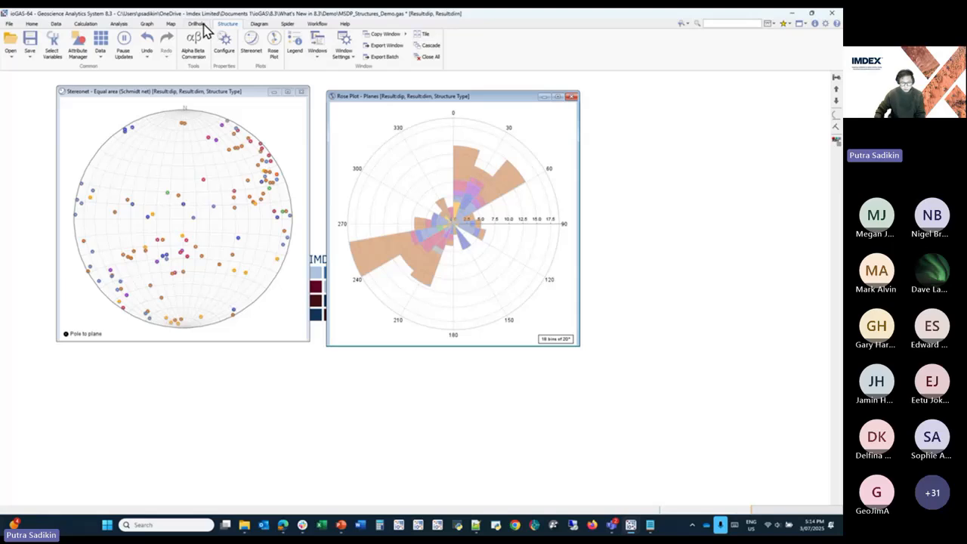
Step: Select drillholes MSDP11, MSDP12 and MSDP13 for the downhole plots, with Depth as the domain axis
click(198, 25)
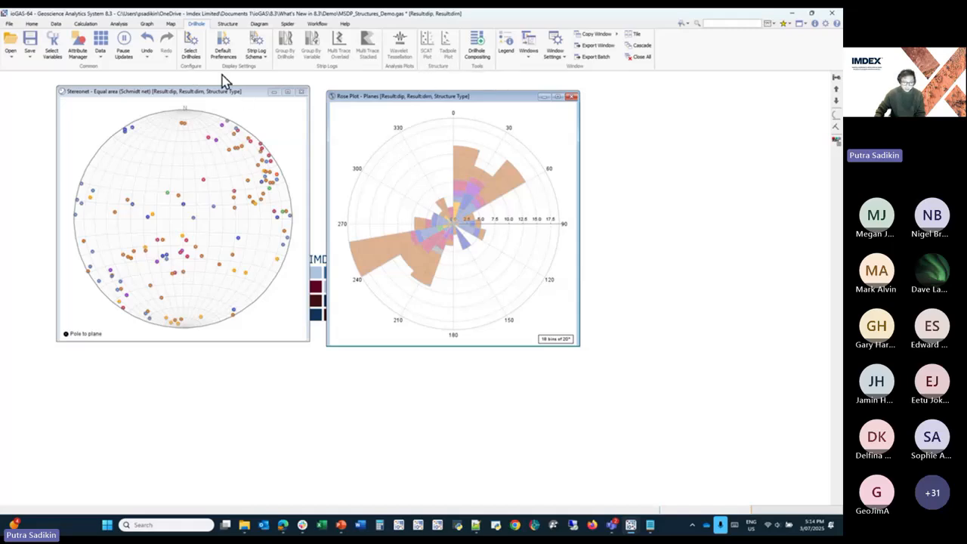
click(191, 47)
drag(333, 255, 332, 262)
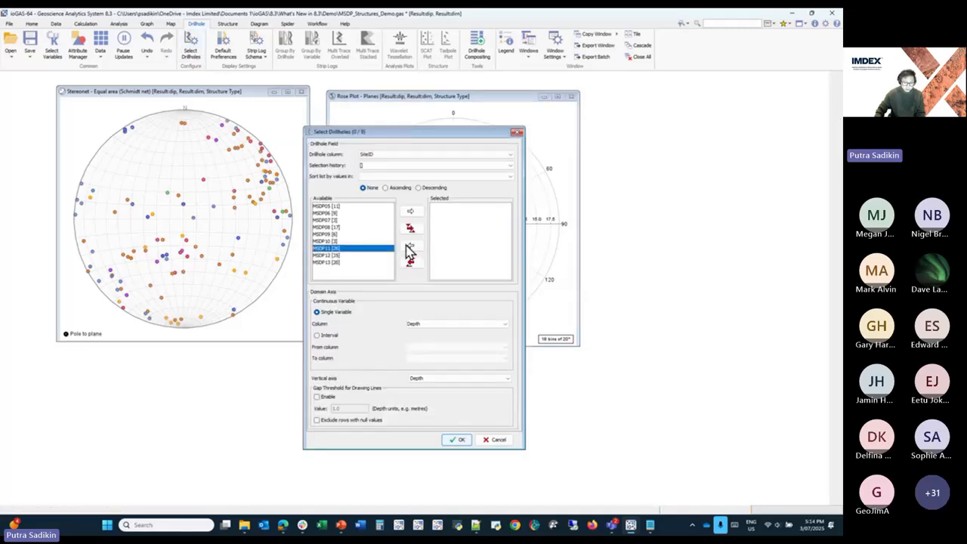
click(411, 212)
click(411, 213)
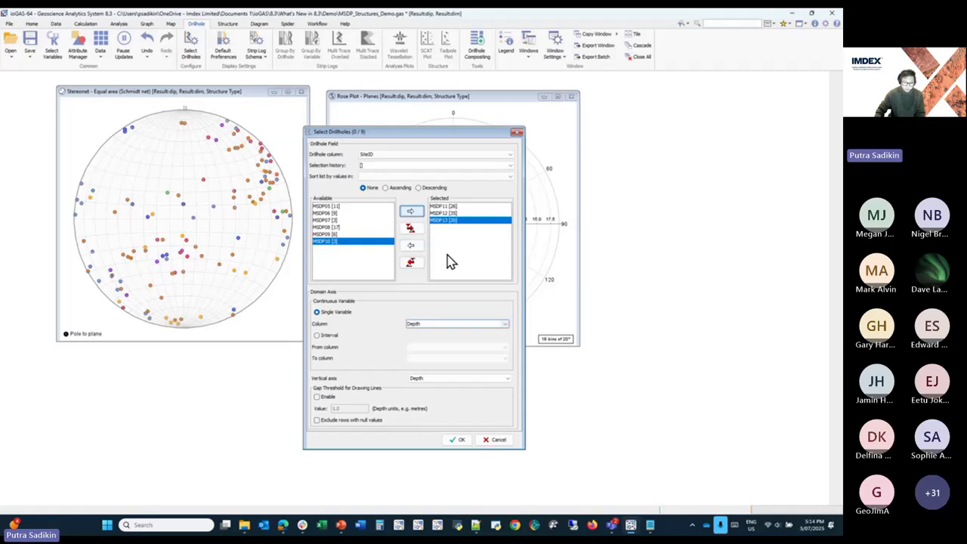
click(457, 440)
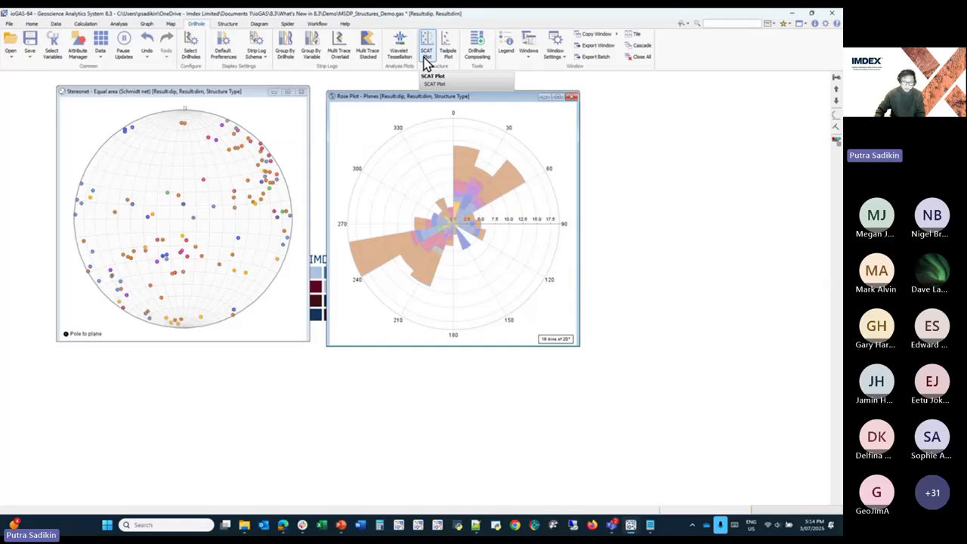
Step: Create a SCAT plot for the selected drillholes and turn on point attributing
click(425, 61)
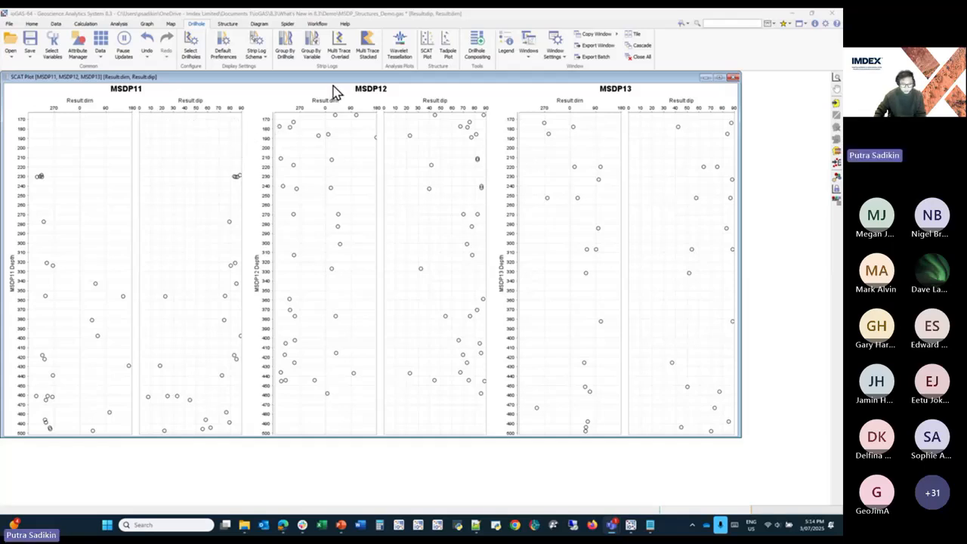
click(836, 178)
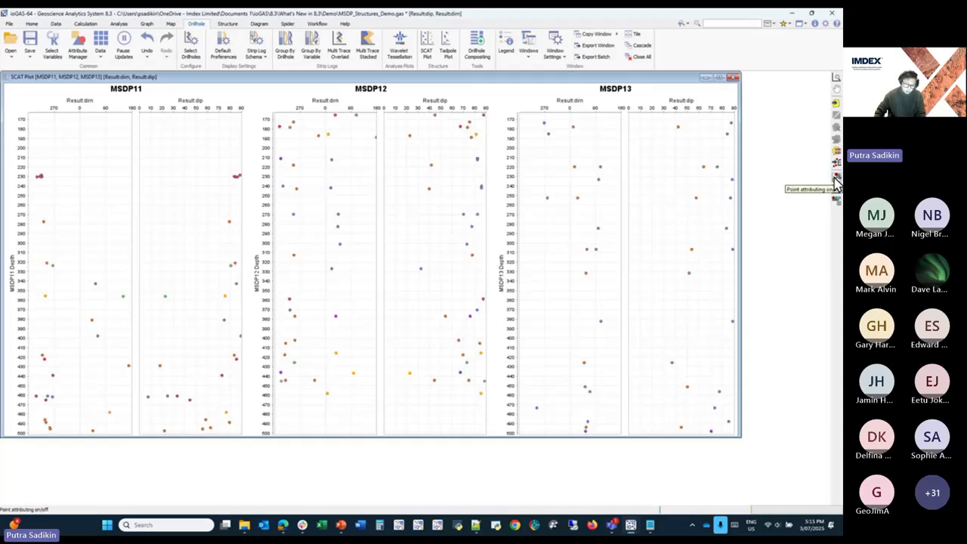
Step: Set the default point size attribute to 13
click(78, 42)
click(513, 323)
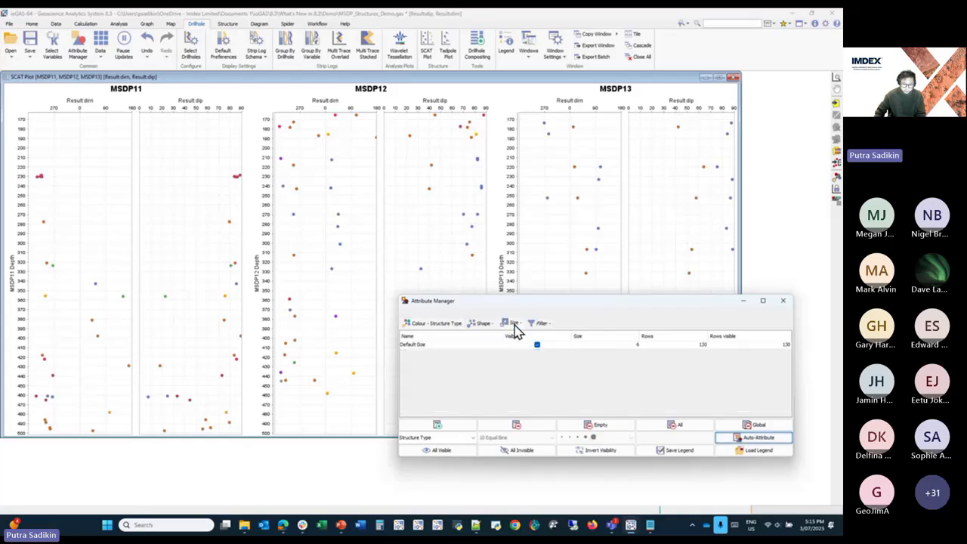
click(622, 349)
click(614, 430)
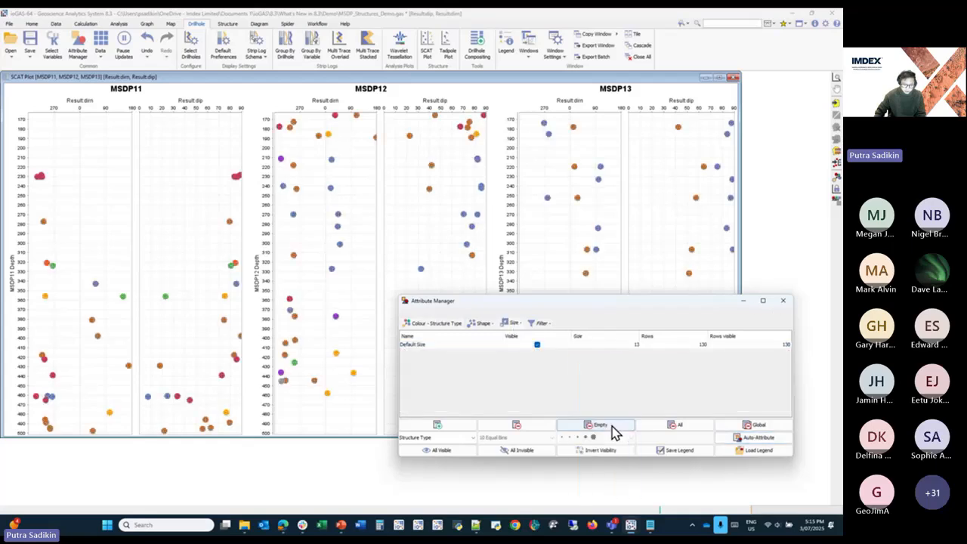
Step: Auto-attribute the point shapes by Structure Type, check the colour attributes and return to the SCAT plot
click(481, 323)
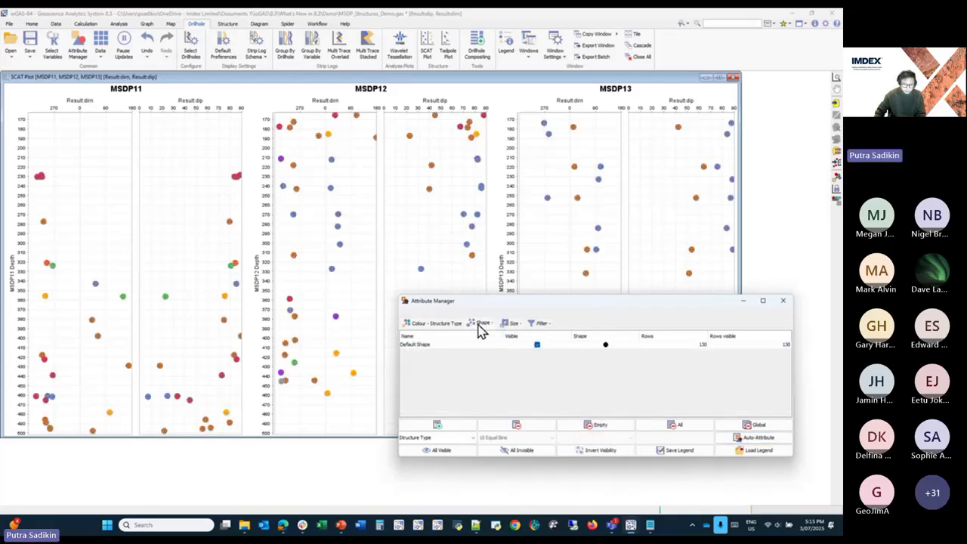
click(755, 440)
click(452, 325)
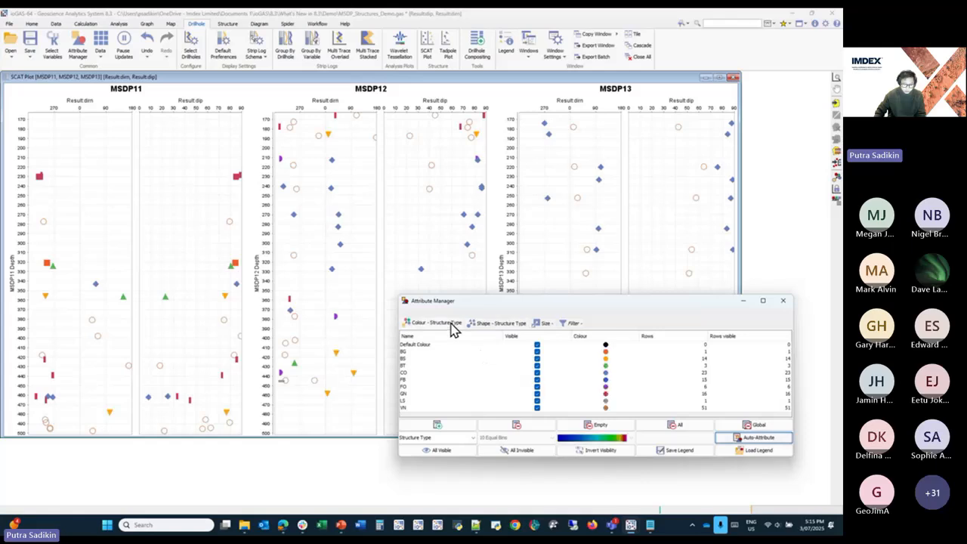
click(497, 88)
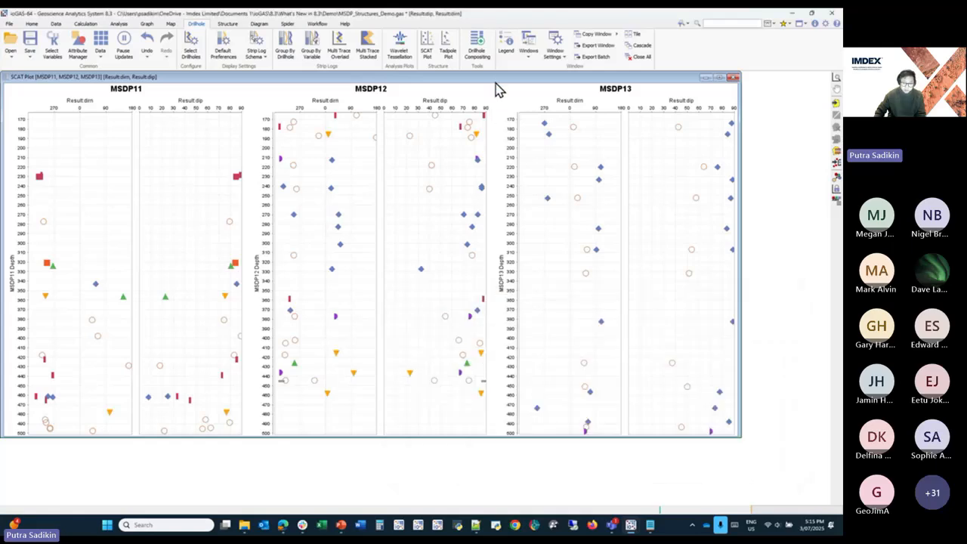
Step: Create a tadpole plot for the selected drillholes, then reposition and enlarge its window with the points attributed
click(446, 56)
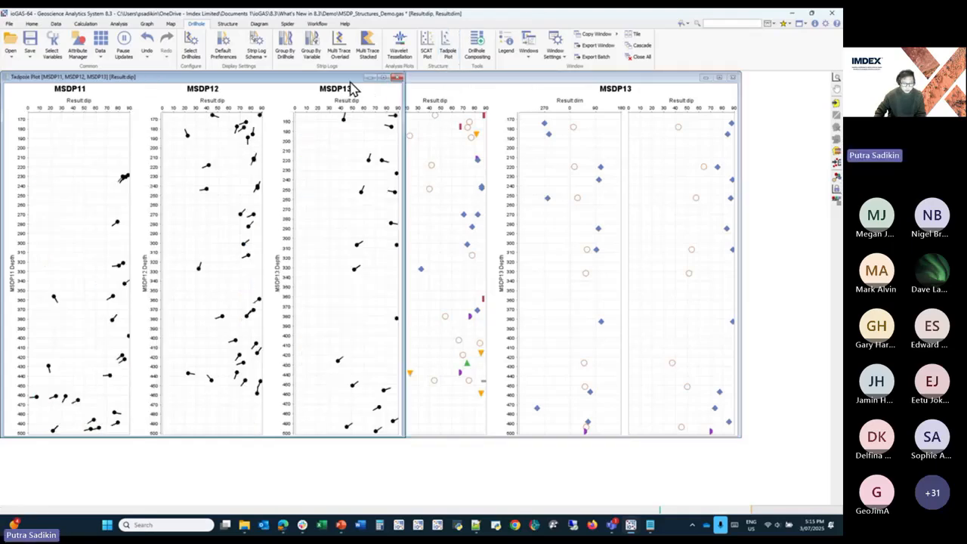
drag(349, 78, 381, 86)
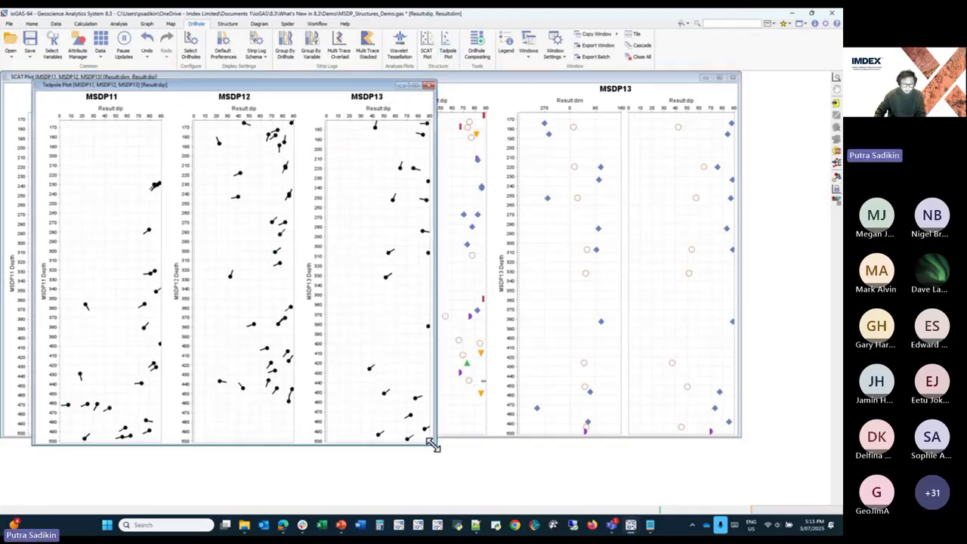
drag(435, 445, 478, 497)
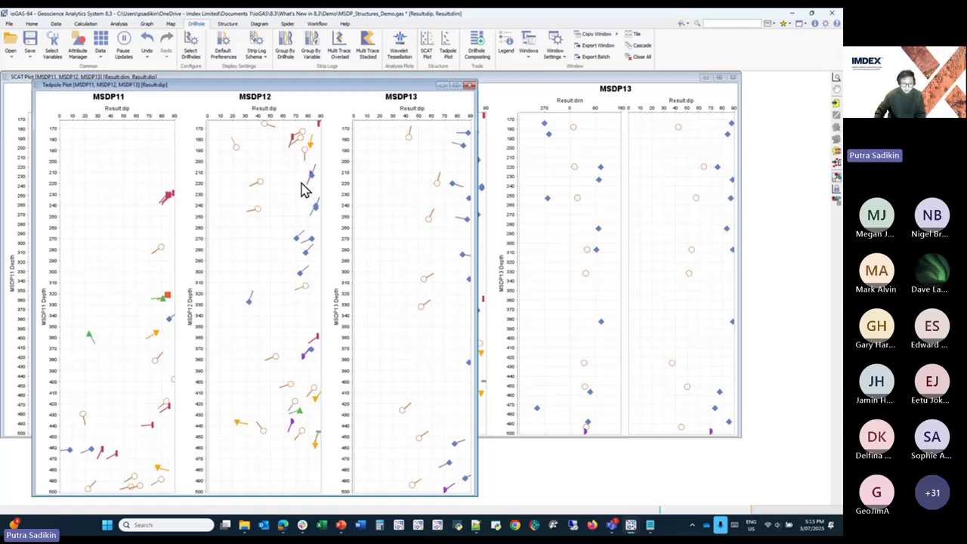
Step: Display the attribute legend and show row counts beside its entries
click(509, 56)
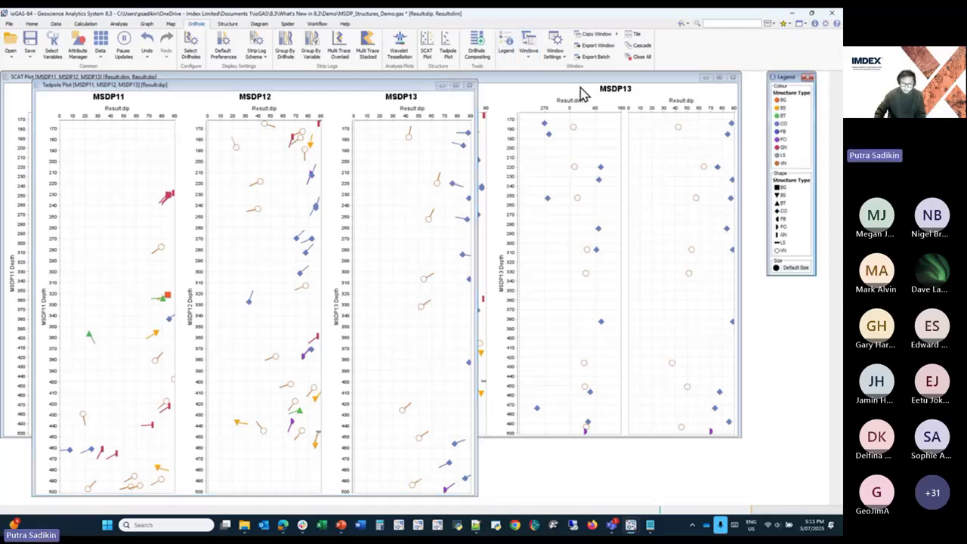
right_click(793, 112)
click(795, 172)
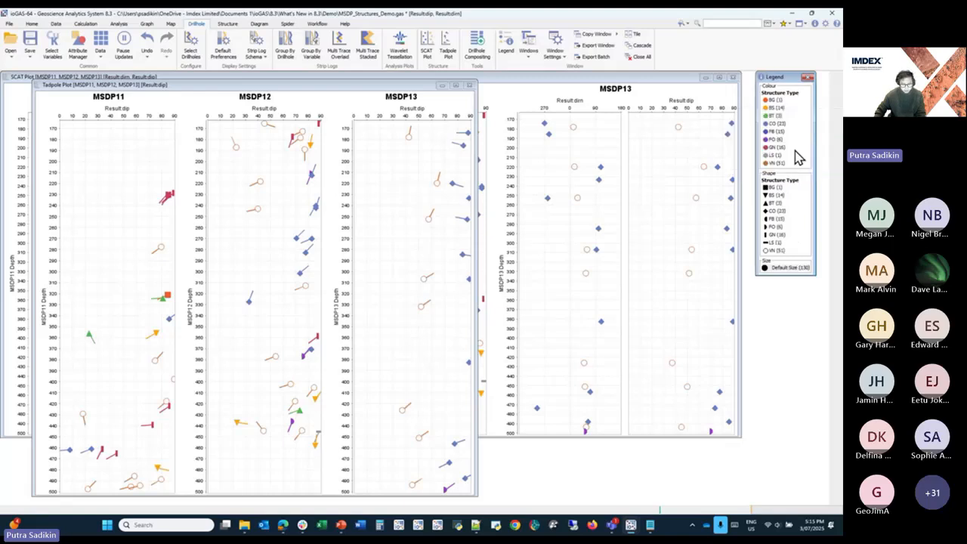
right_click(798, 115)
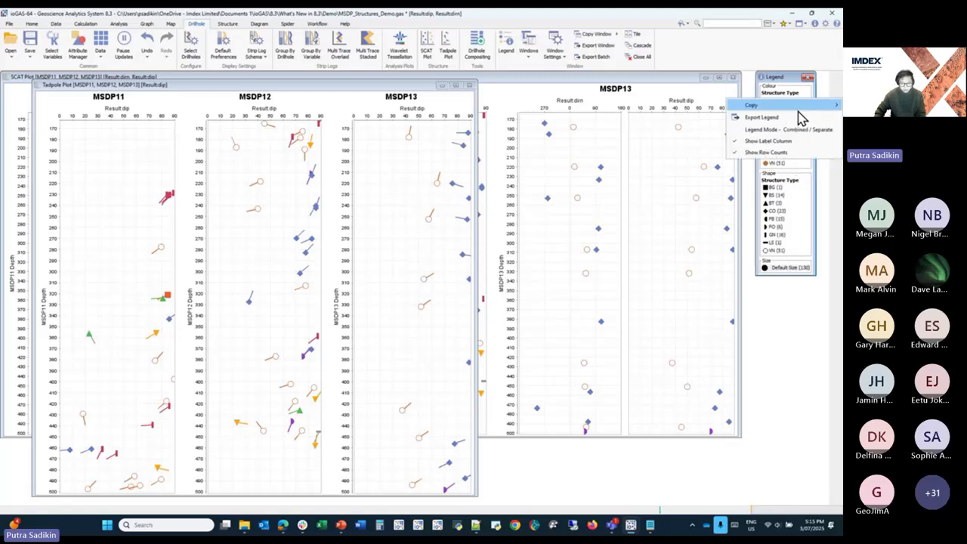
click(783, 153)
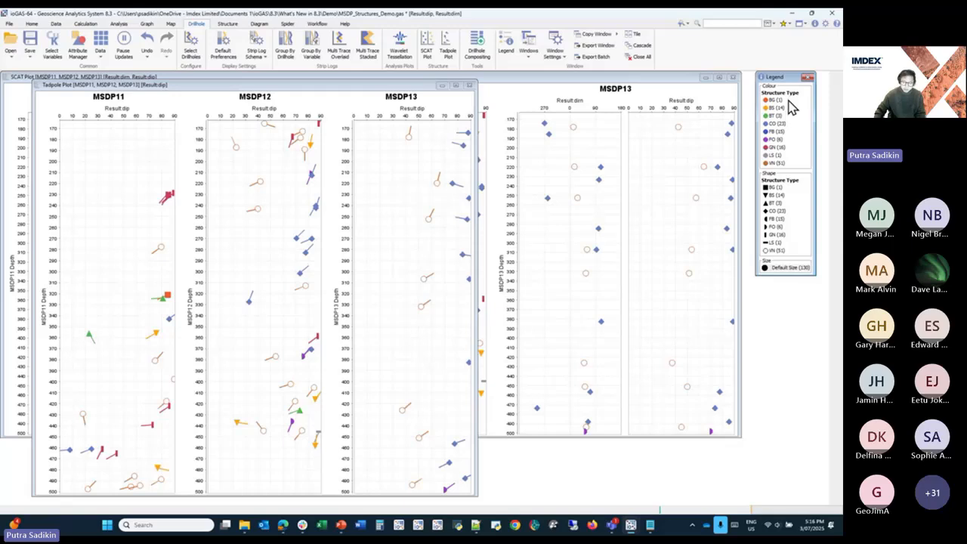
Step: Review the Structure Type shape and colour attributes in the Attribute Manager
click(77, 49)
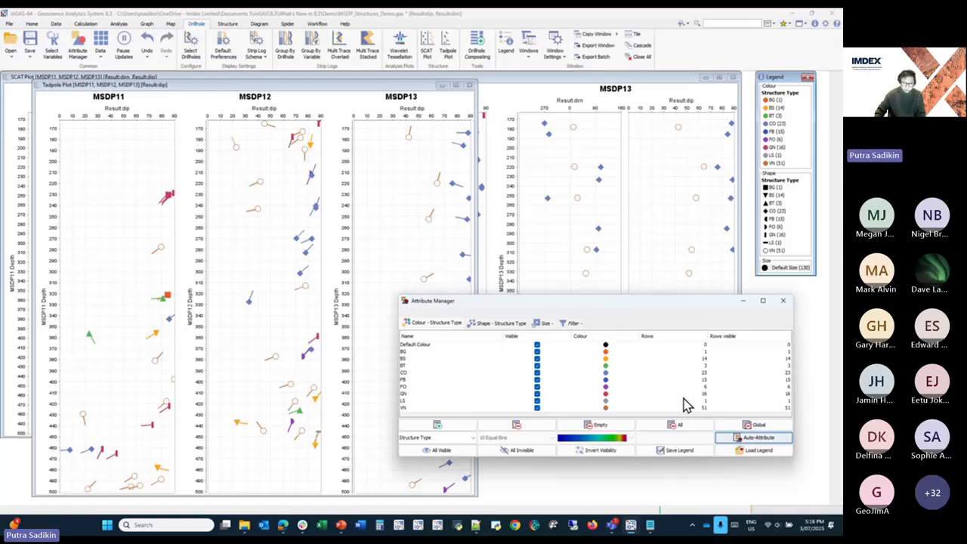
click(499, 325)
click(453, 325)
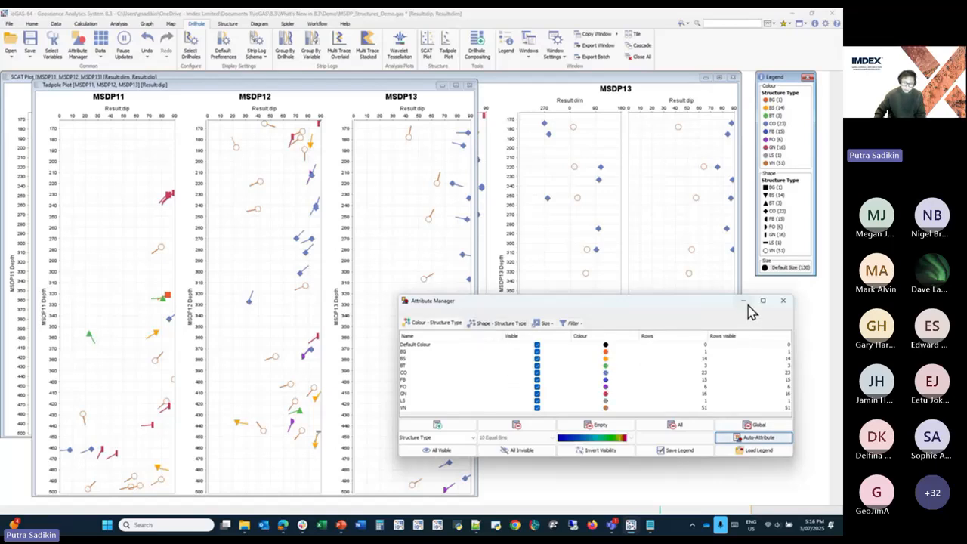
click(783, 301)
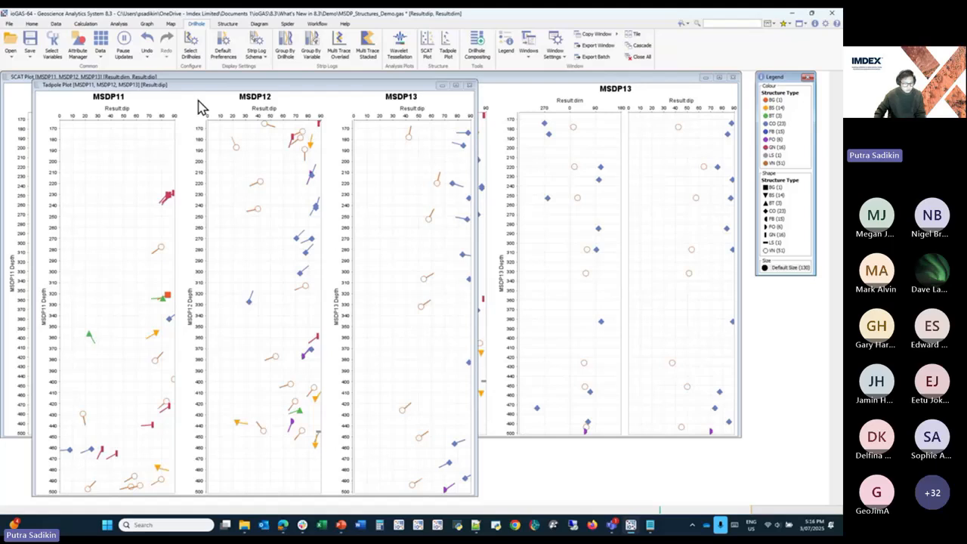
Step: Bring the equal-area stereonet plot to the front of the open windows
click(228, 23)
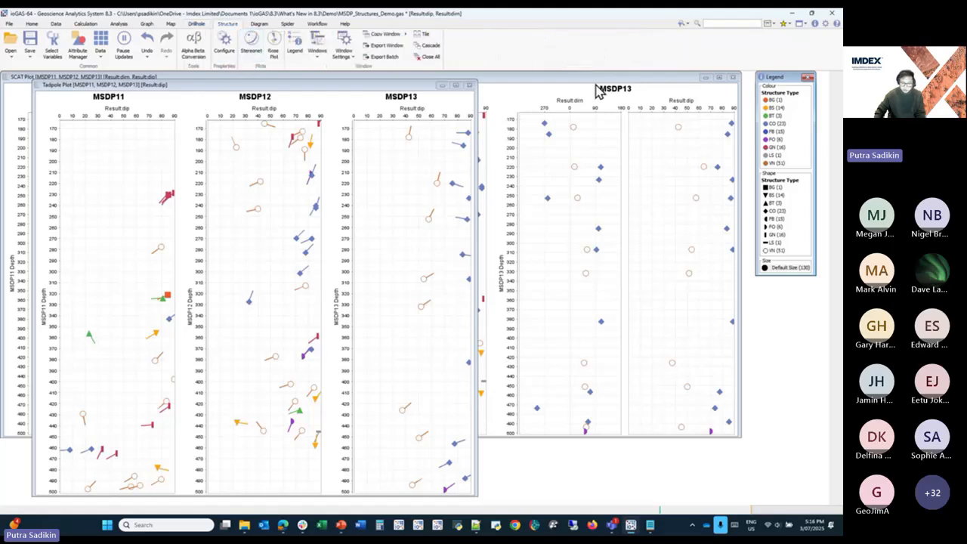
click(800, 25)
mouse_move(815, 104)
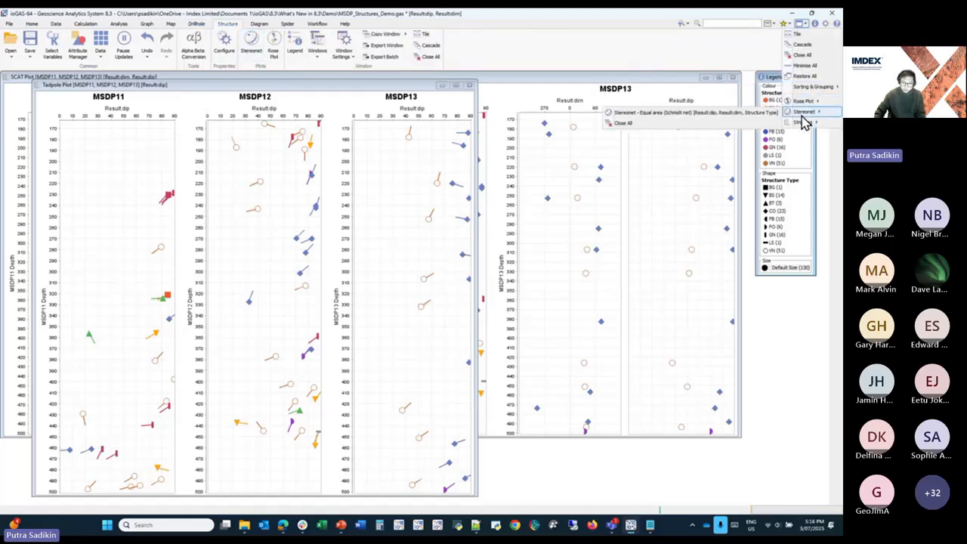
click(724, 119)
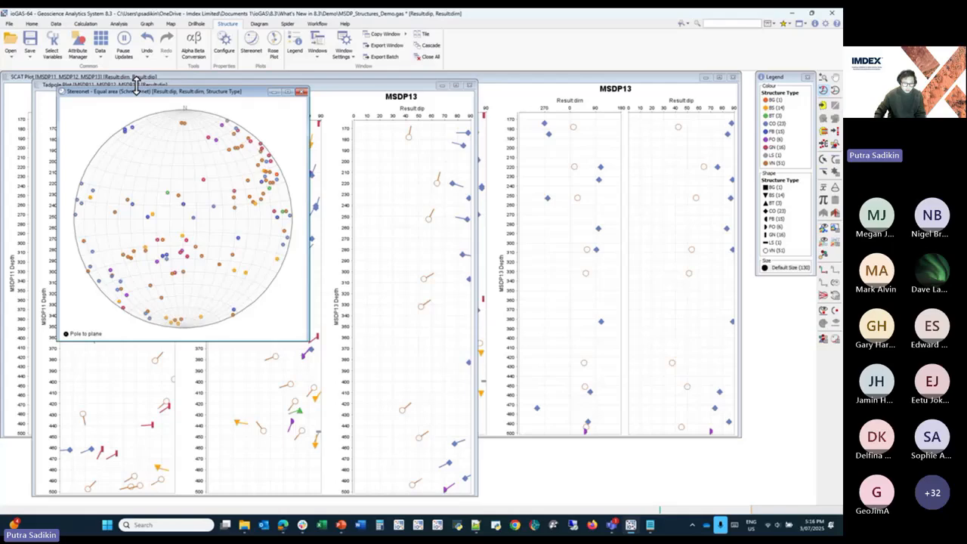
Step: Delete all attributes globally and move the stereonet window beside the tadpole plot
click(77, 46)
click(767, 225)
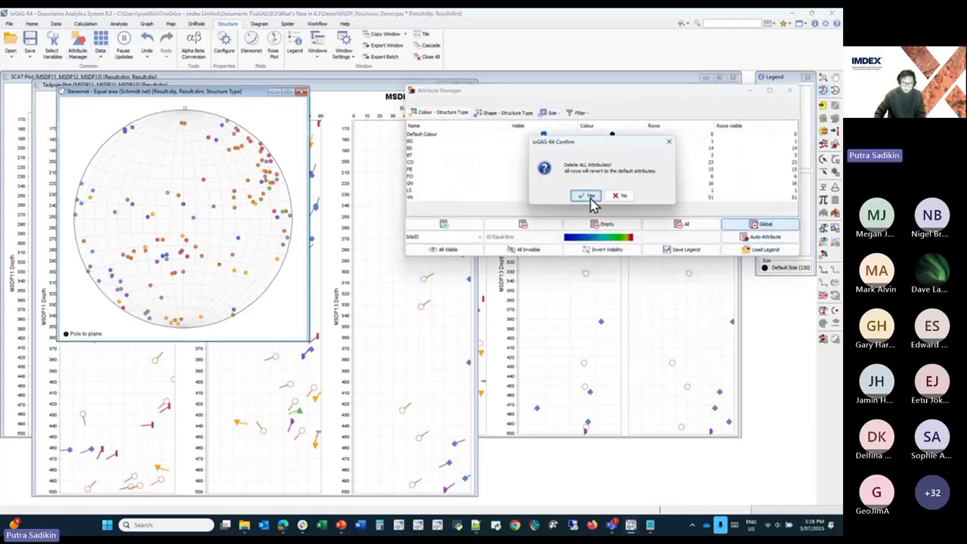
click(586, 195)
drag(243, 91, 646, 200)
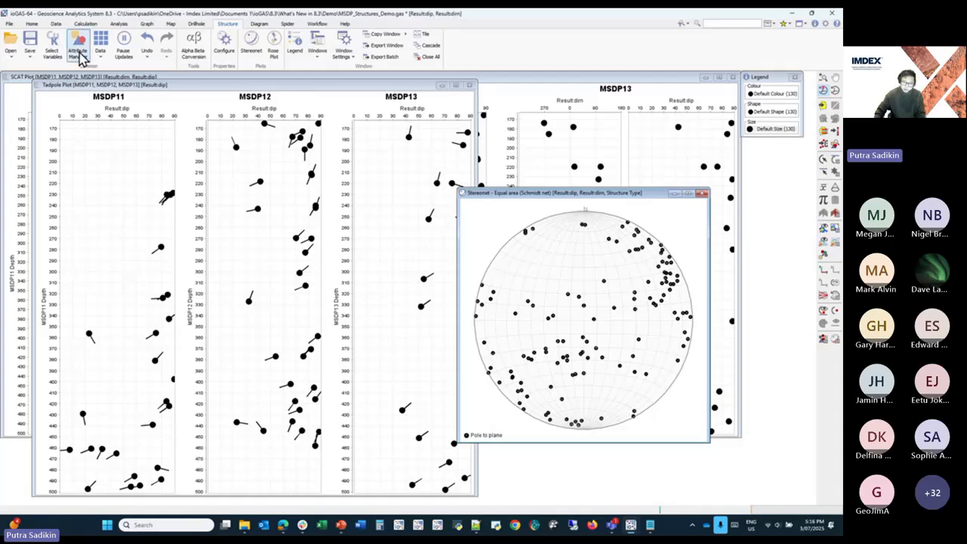
Step: Add a new colour attribute in the Attribute Manager and make it active
click(77, 46)
click(444, 224)
click(435, 143)
Step: Add a new active size attribute, setting the default size to 5 and the new one to 13
click(489, 114)
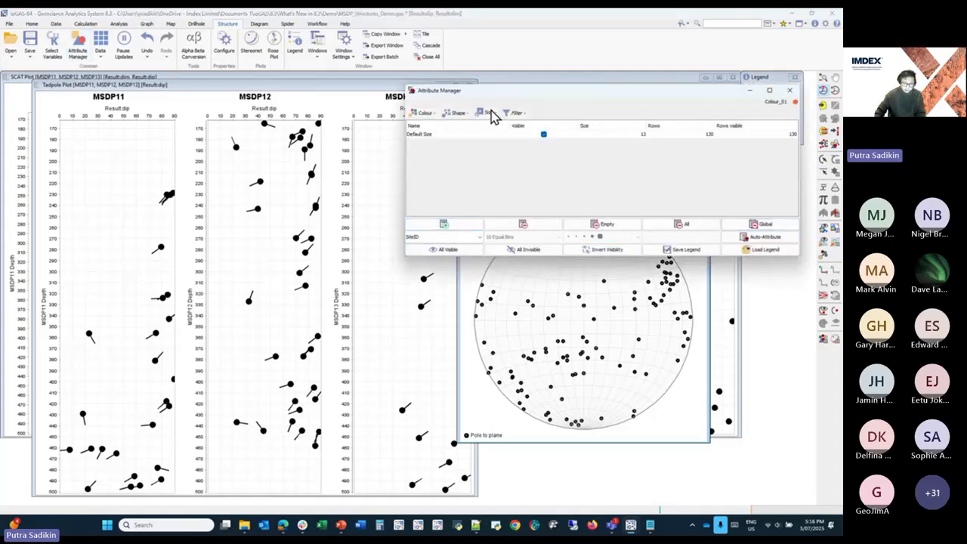
click(454, 224)
click(616, 141)
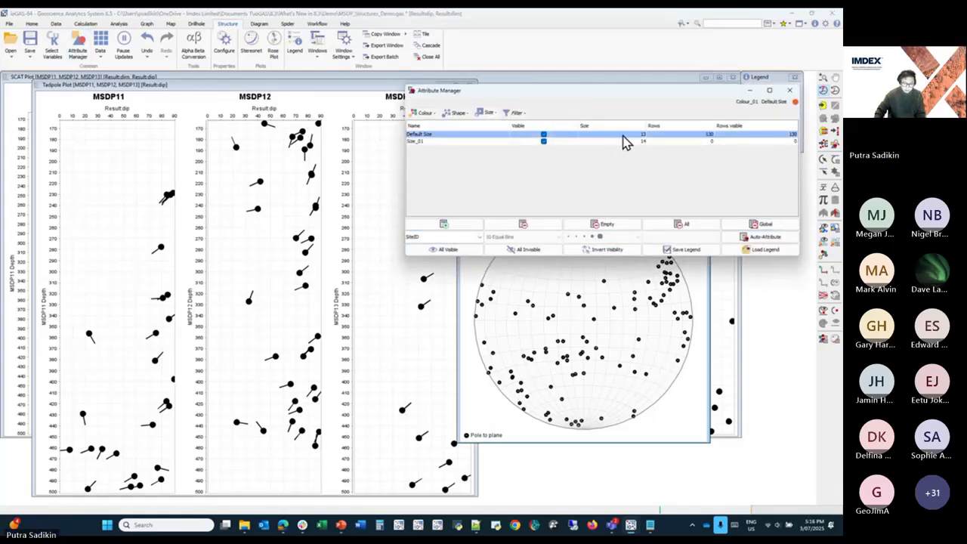
click(622, 135)
click(629, 173)
click(627, 142)
click(630, 228)
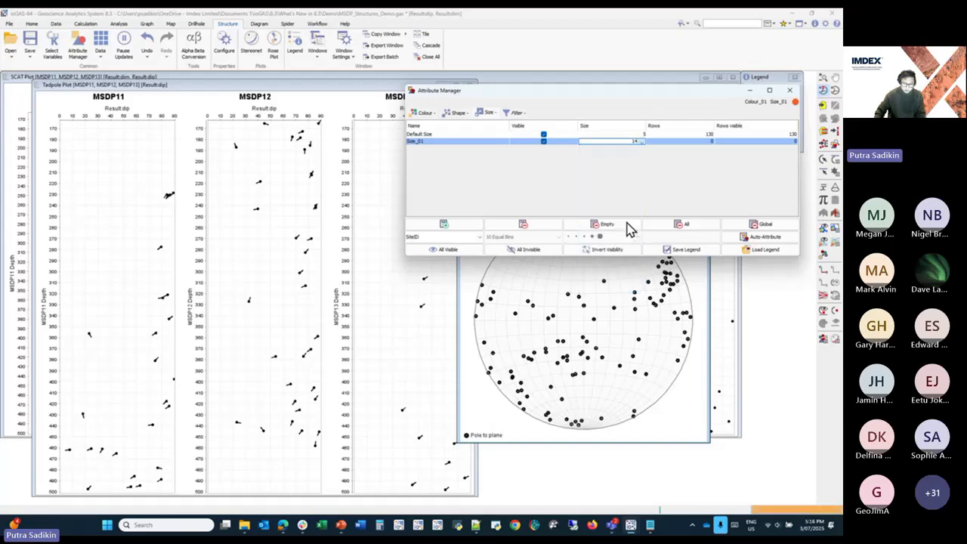
click(463, 142)
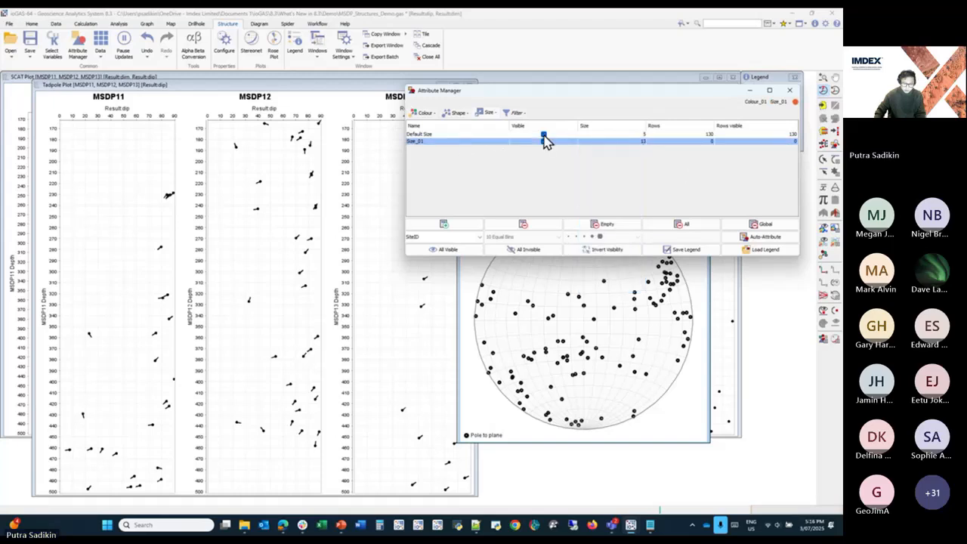
click(422, 113)
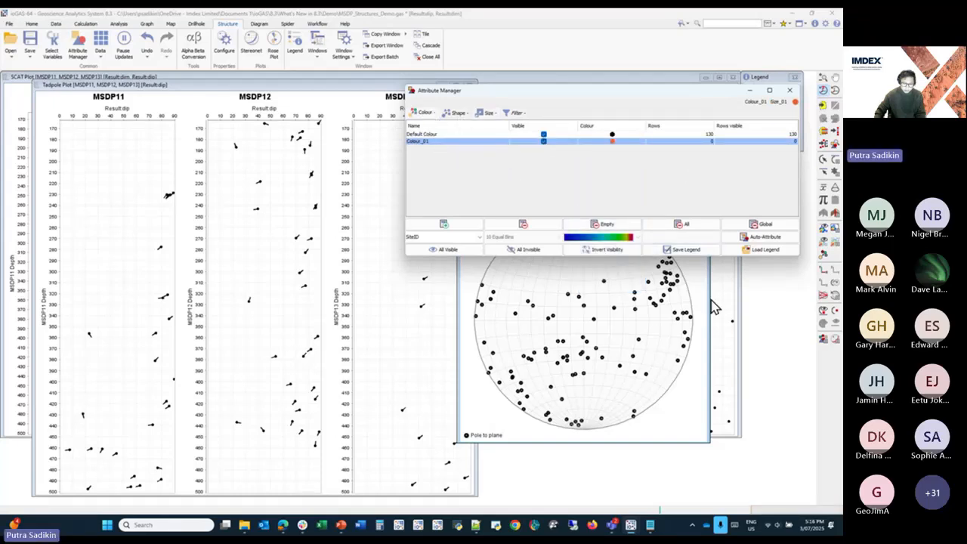
Step: Add density contours to the stereonet and attribute the dense north-eastern cluster of poles with the active orange colour and size
click(748, 279)
click(824, 144)
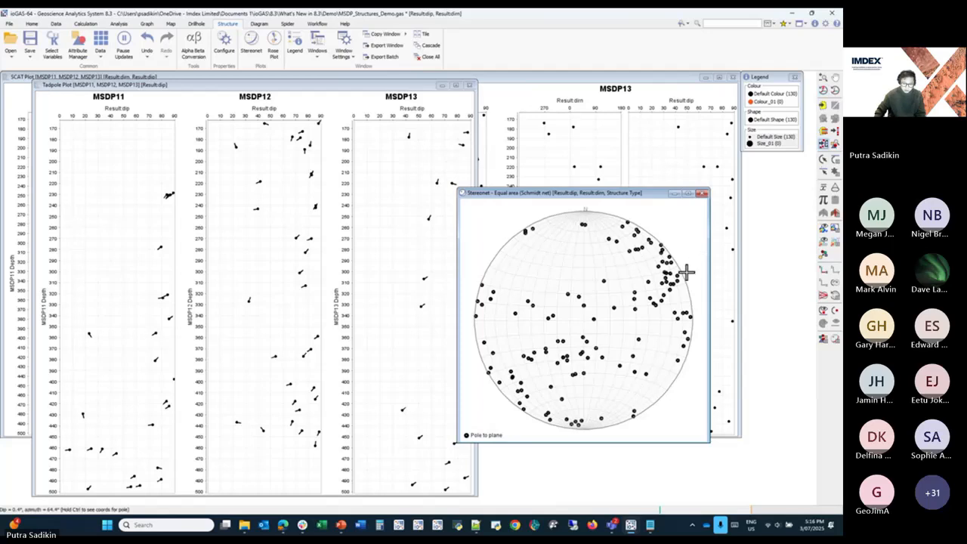
click(825, 242)
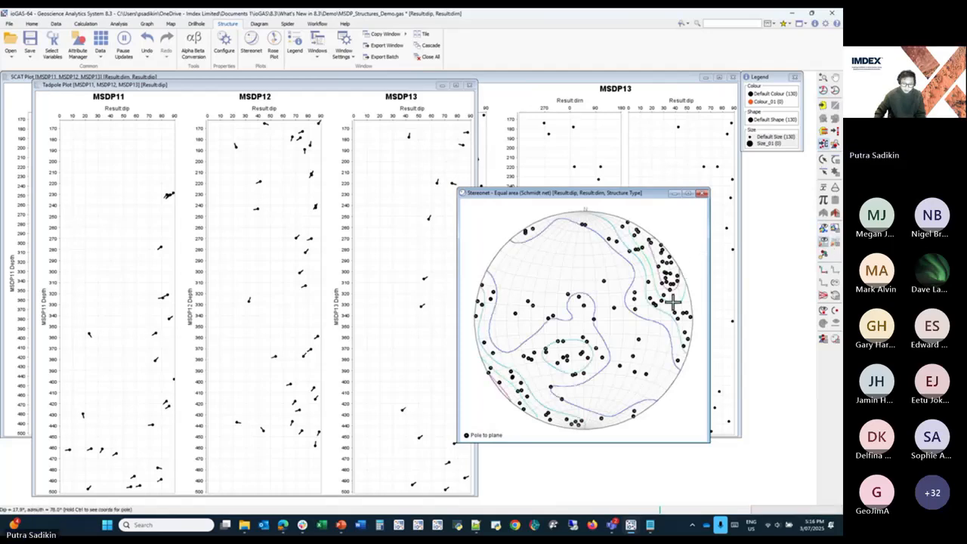
mouse_move(642, 239)
mouse_down()
mouse_move(671, 302)
mouse_move(670, 260)
mouse_move(680, 281)
mouse_up()
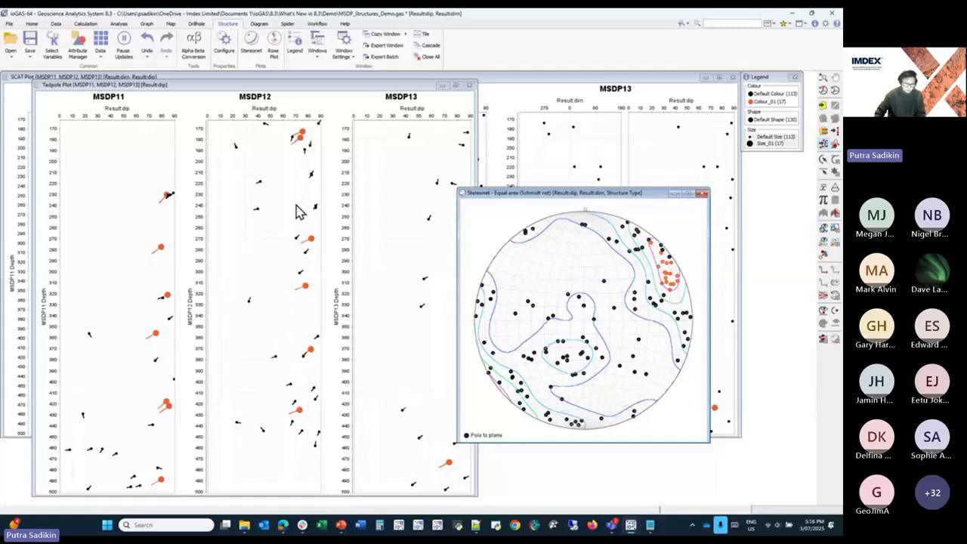
Step: Compare the attributed points in the SCAT plot and stereonet, shift the SCAT window slightly and return to the tadpole plot
click(481, 114)
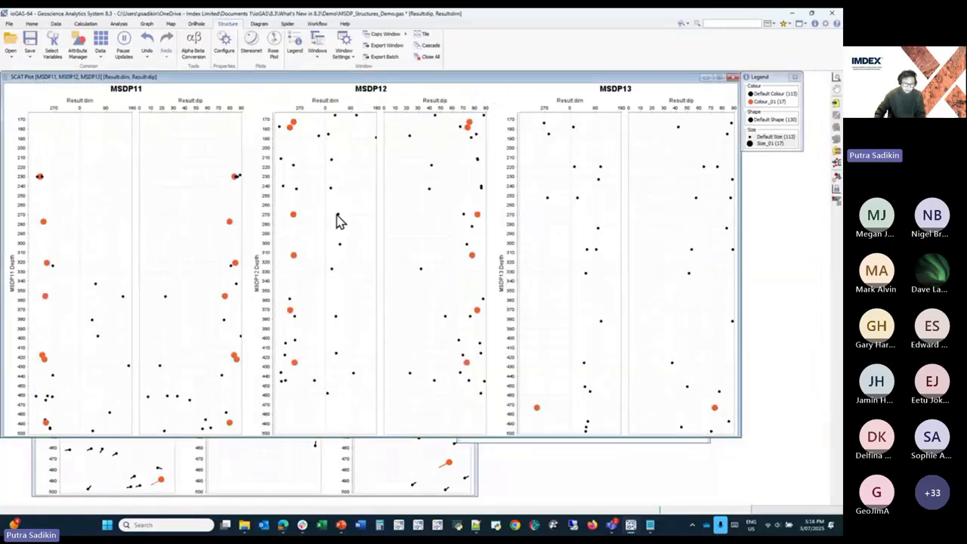
click(612, 443)
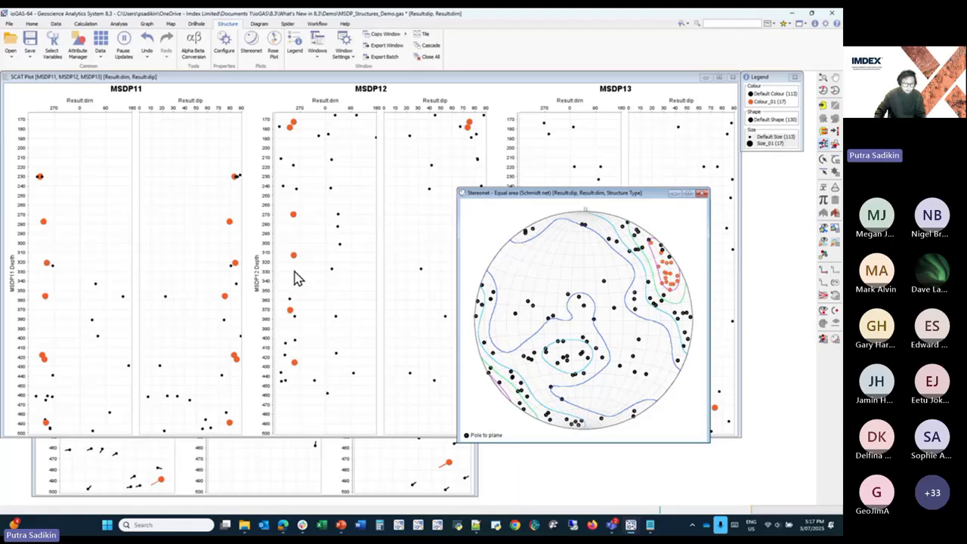
drag(101, 77, 124, 83)
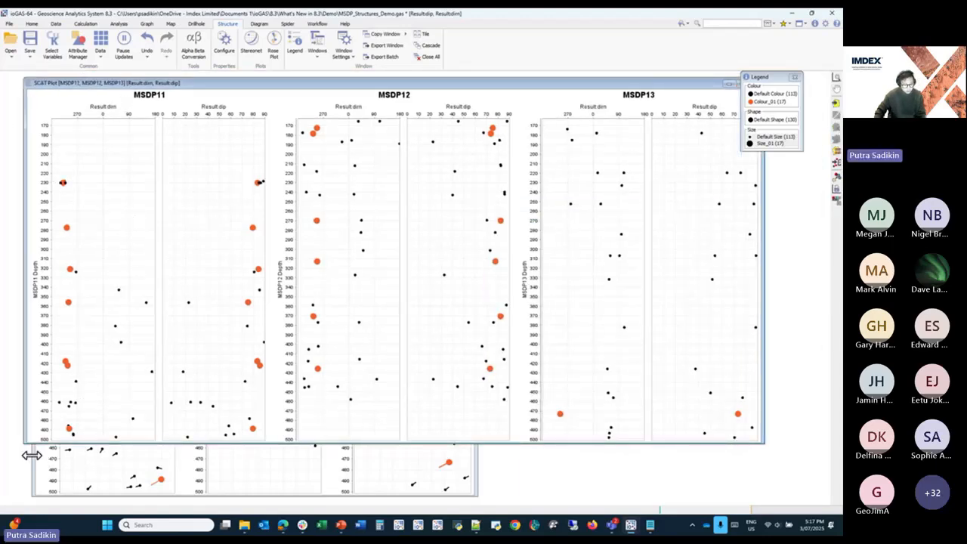
click(31, 455)
Step: Add a second colour attribute, set it to dark green and make it active
click(78, 47)
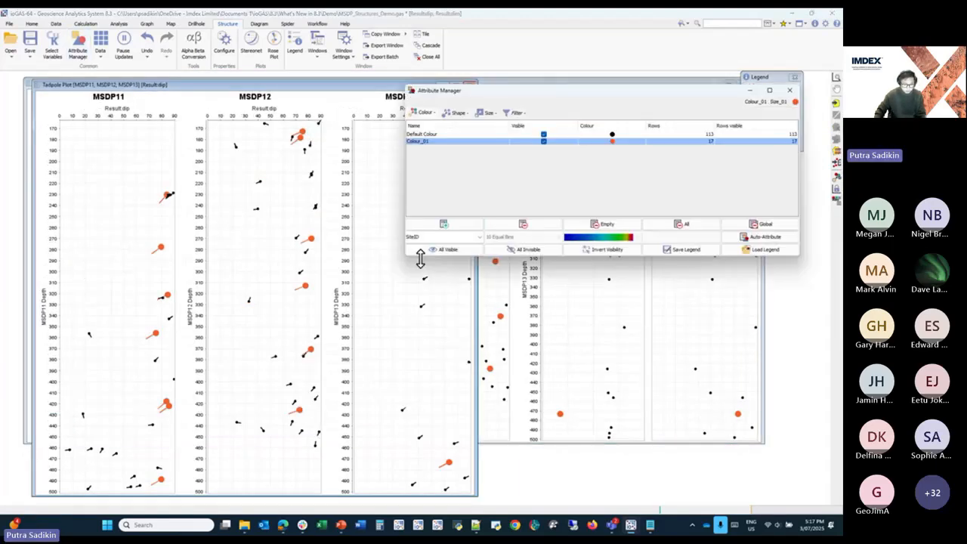
click(446, 225)
click(613, 148)
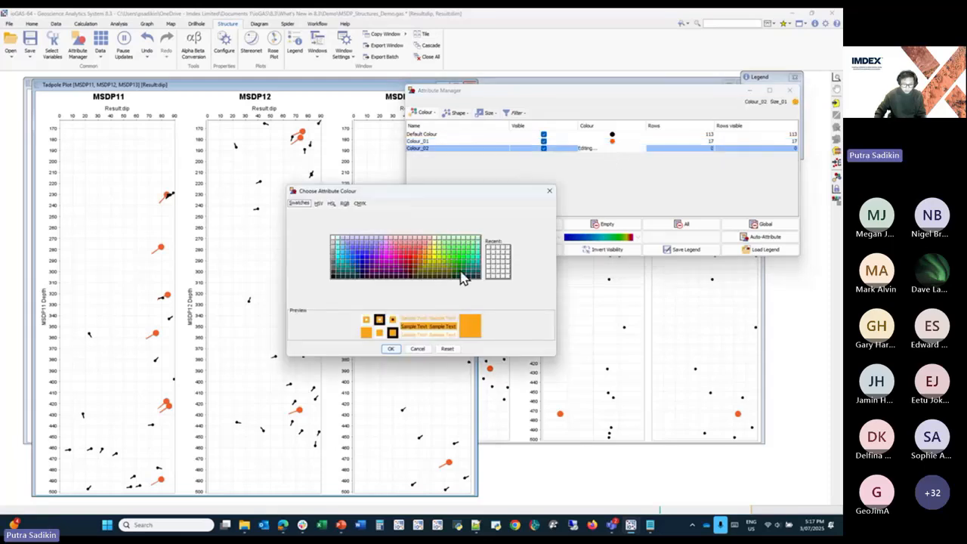
click(464, 278)
click(391, 348)
click(452, 149)
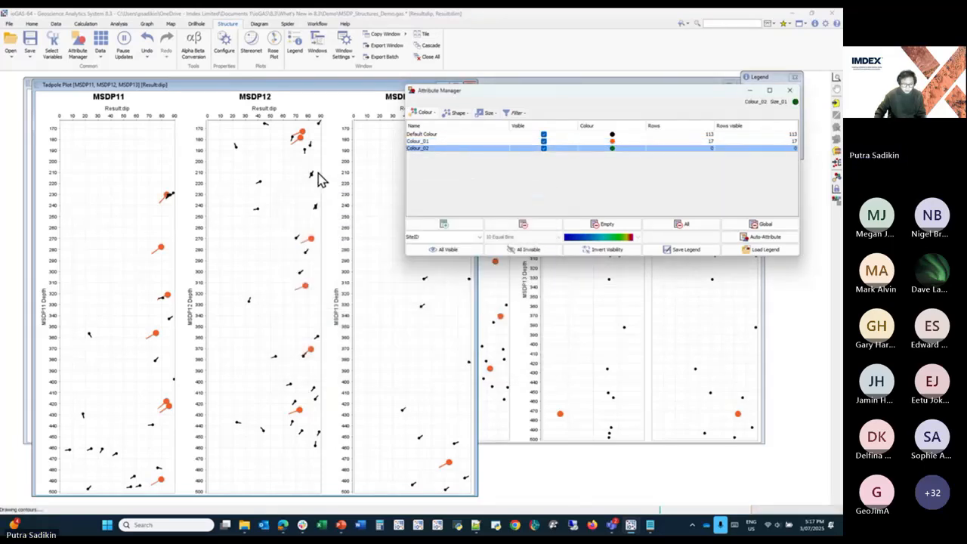
Step: Add a second size attribute, make it active and close the Attribute Manager
click(489, 113)
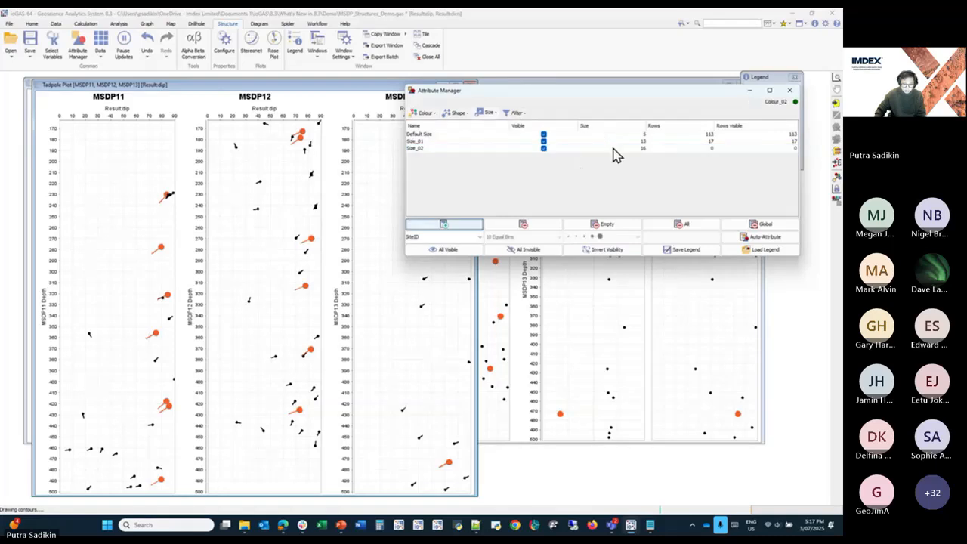
click(458, 149)
click(422, 114)
click(362, 90)
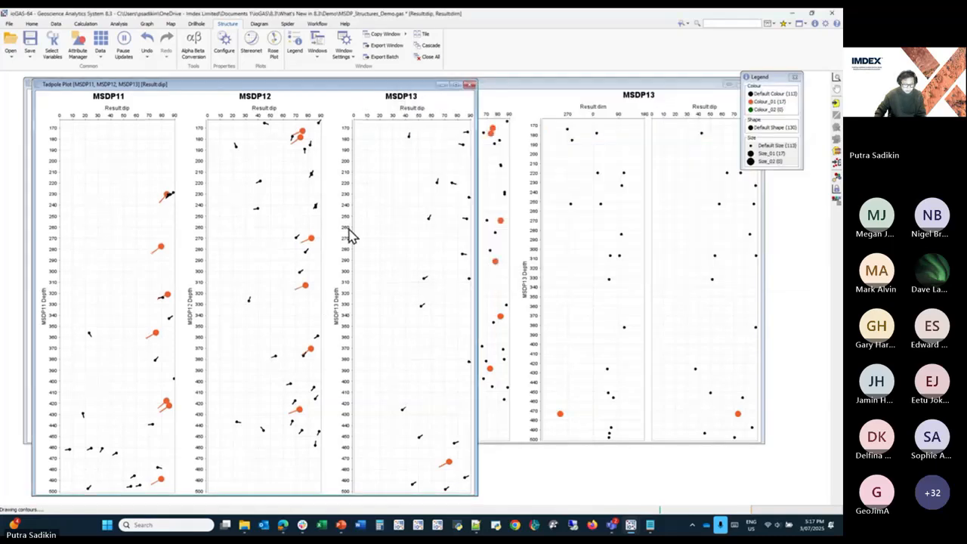
Step: Attribute the steeply dipping MSDP12 tadpoles between about 170 and 250 depth by drawing a polygon around them
click(836, 166)
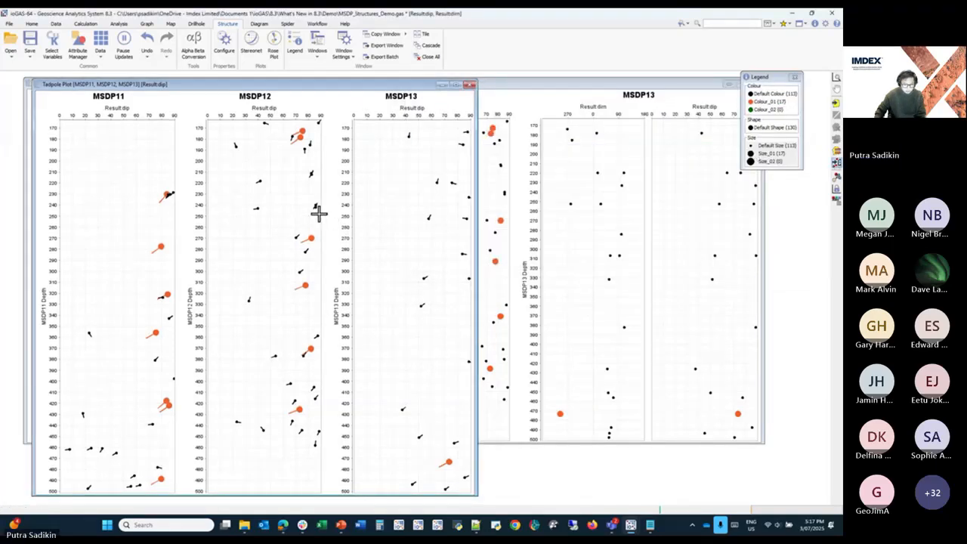
click(317, 213)
click(300, 217)
click(280, 144)
click(294, 127)
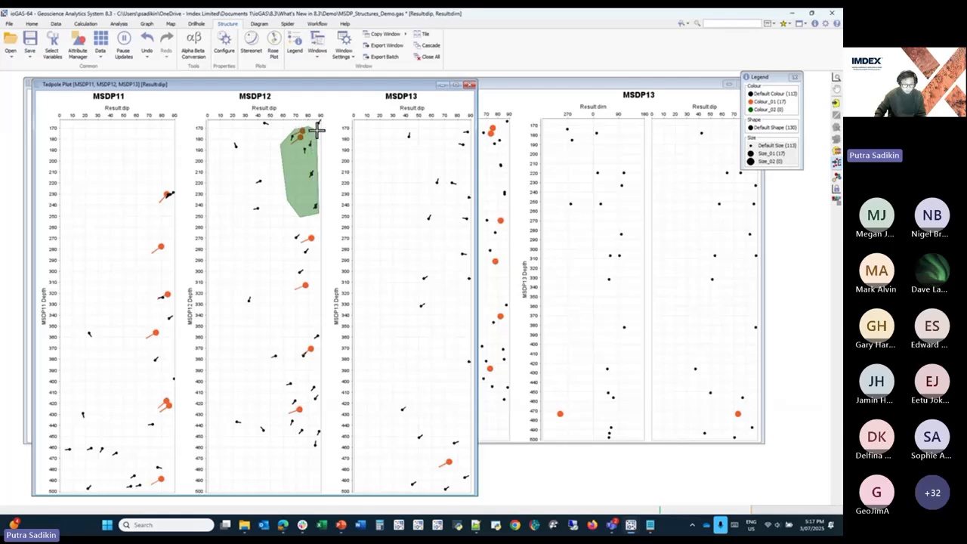
double_click(318, 128)
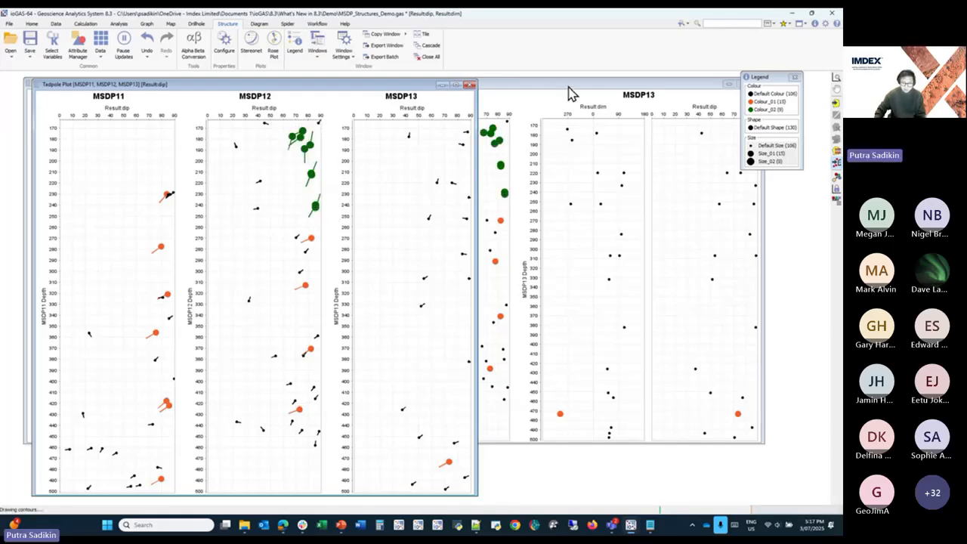
Step: Return to the stereonet to see where the green-attributed tadpole points fall
click(801, 24)
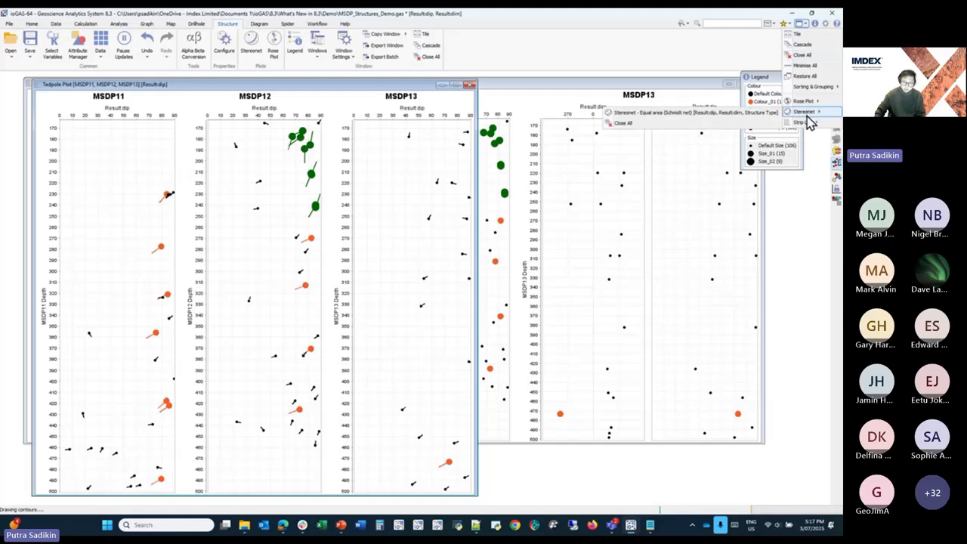
mouse_move(804, 112)
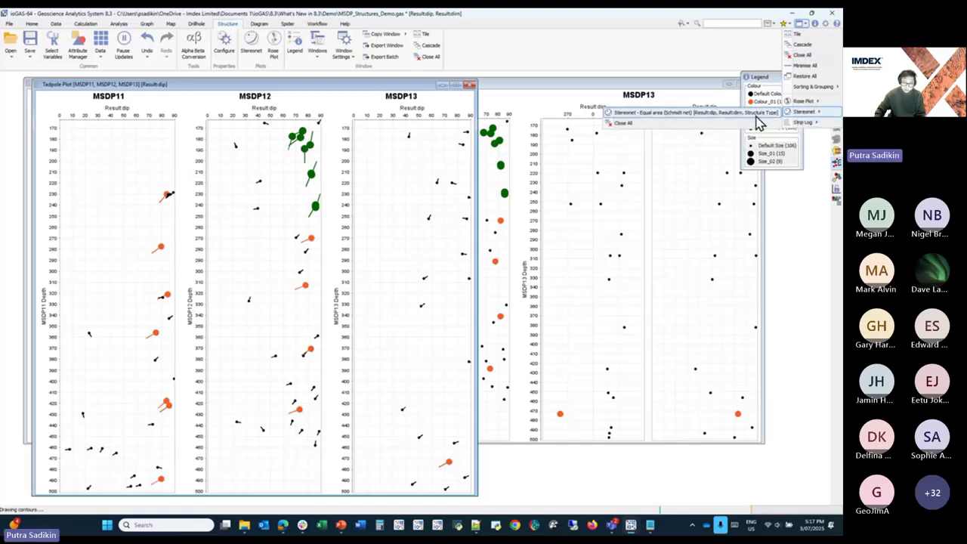
click(762, 113)
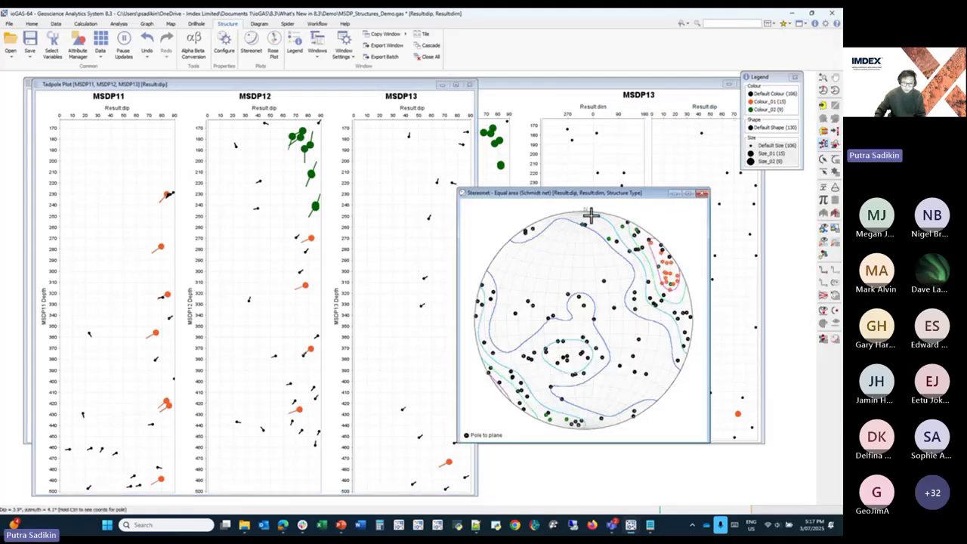
Step: Set the open-plot list's Sorting & Grouping option to None, followed by Sort Alphabetically
click(801, 25)
mouse_move(804, 114)
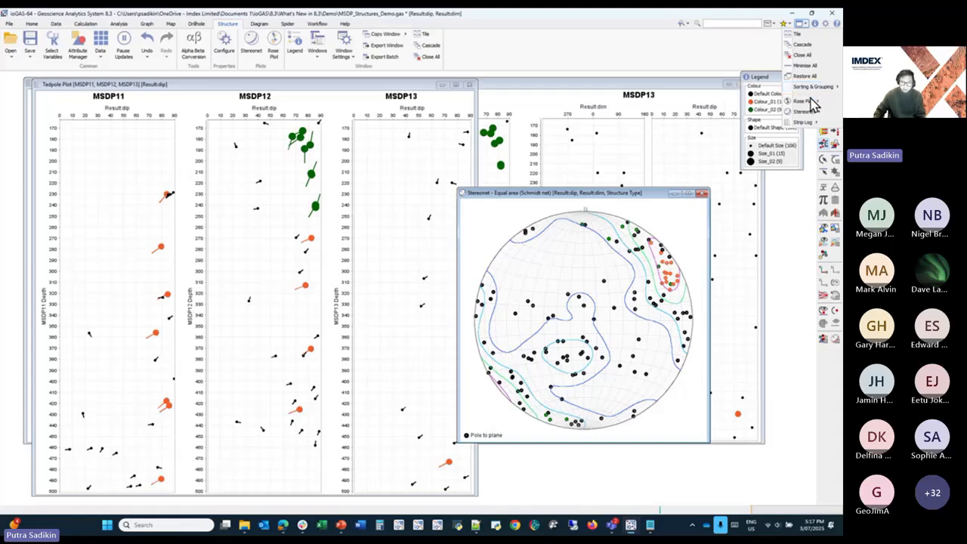
click(744, 88)
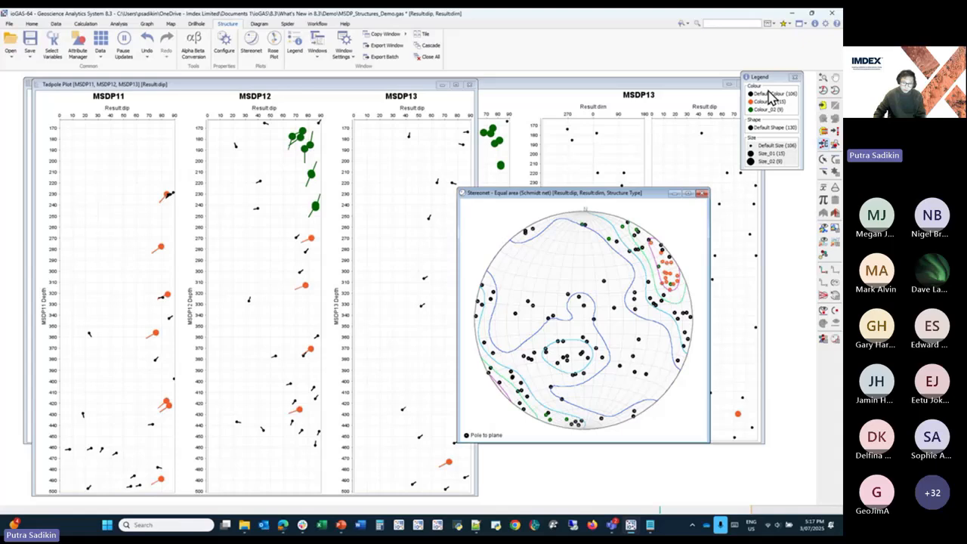
click(801, 23)
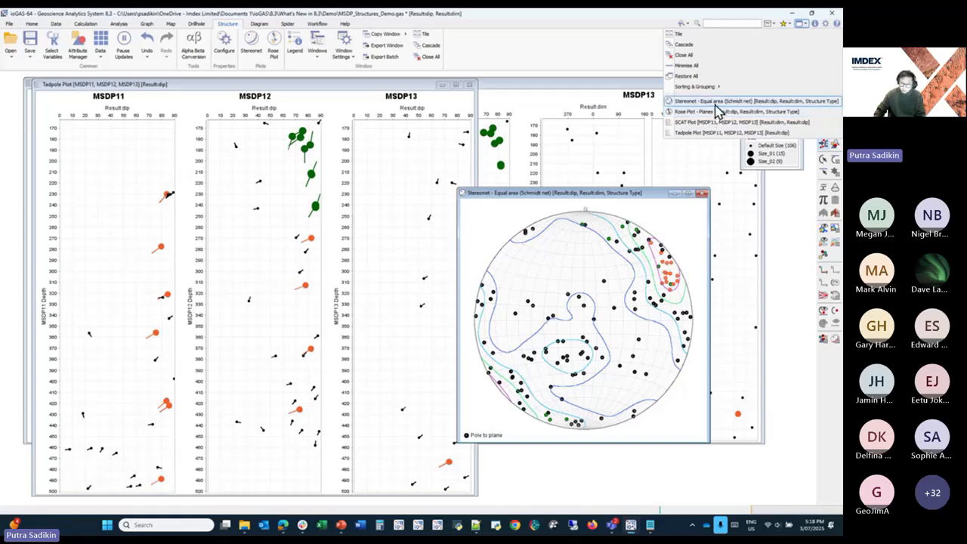
mouse_move(710, 89)
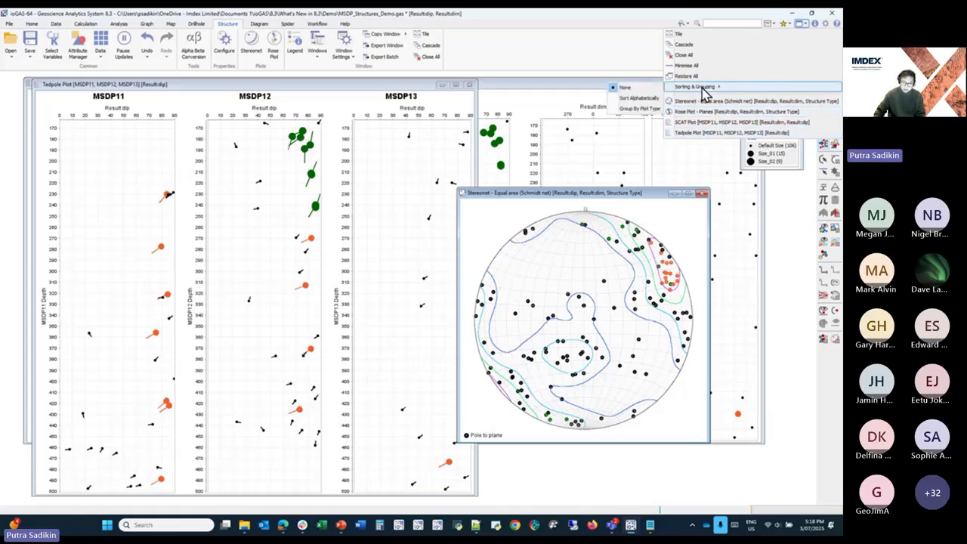
click(641, 99)
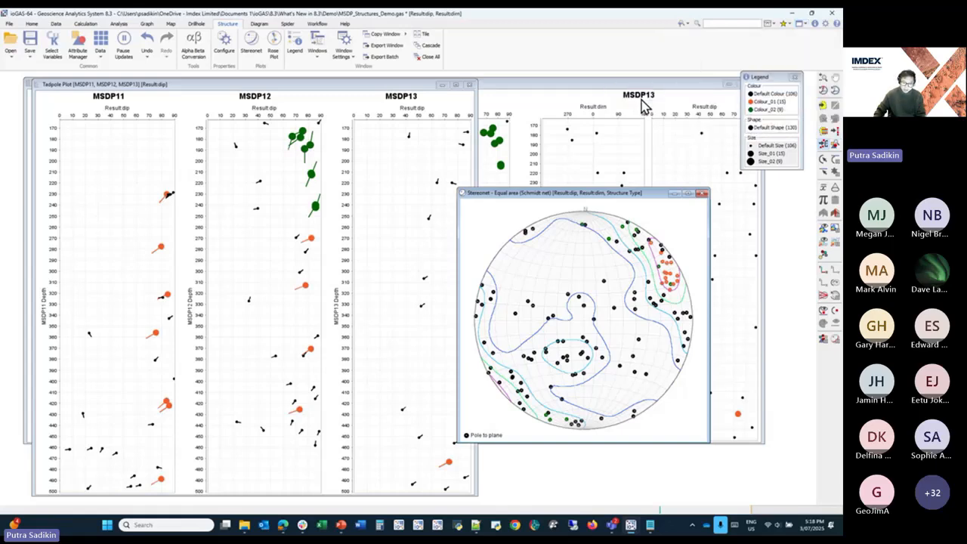
Step: Set the open-plot list's Sorting & Grouping option to Group By Plot Type
click(804, 25)
mouse_move(706, 88)
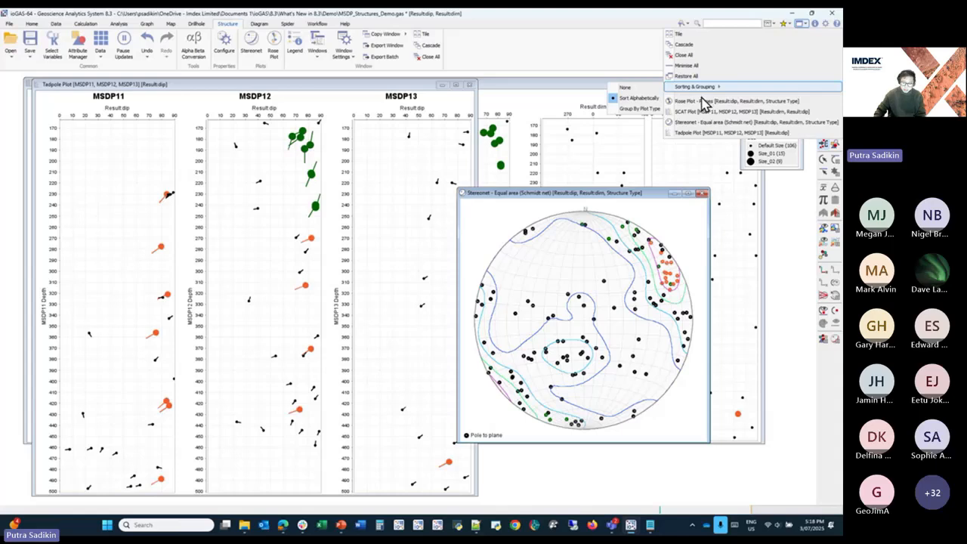
click(628, 113)
Step: Examine the Rose Plot, Stereonet and Strip Log groups in the open-plot list, and check the full data table
click(804, 25)
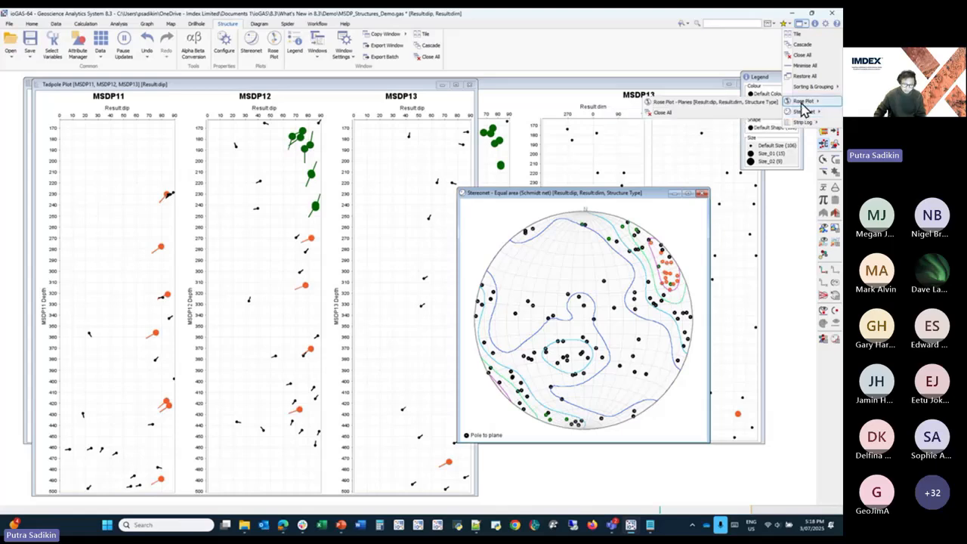
click(807, 205)
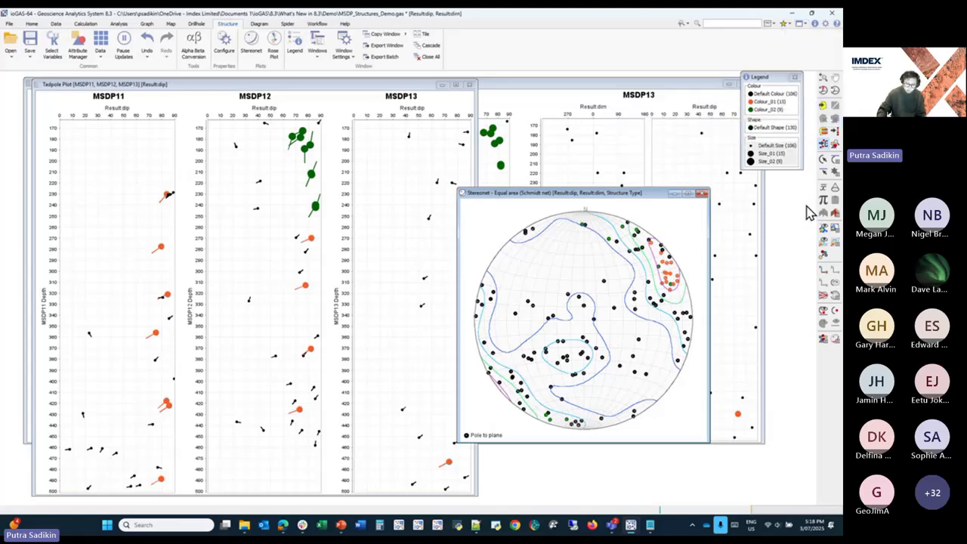
click(804, 24)
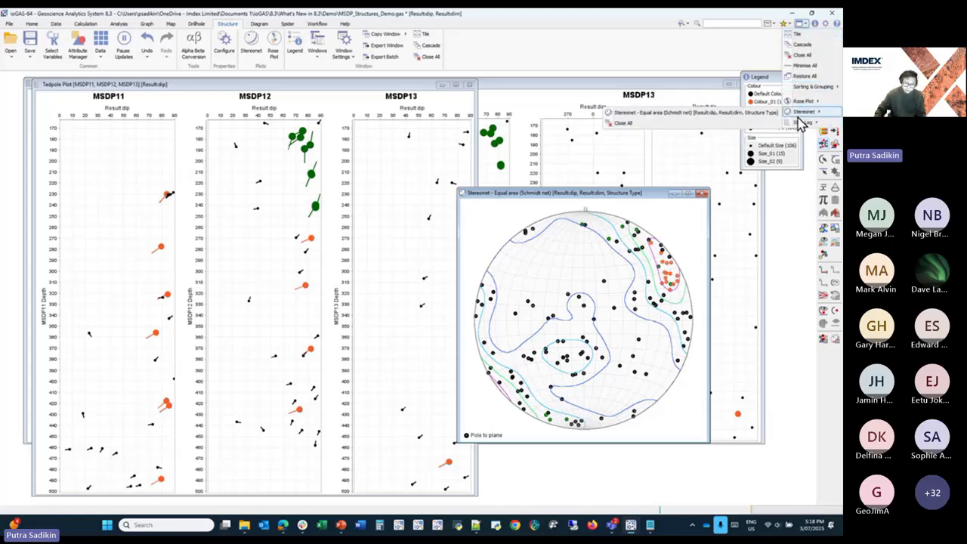
mouse_move(802, 124)
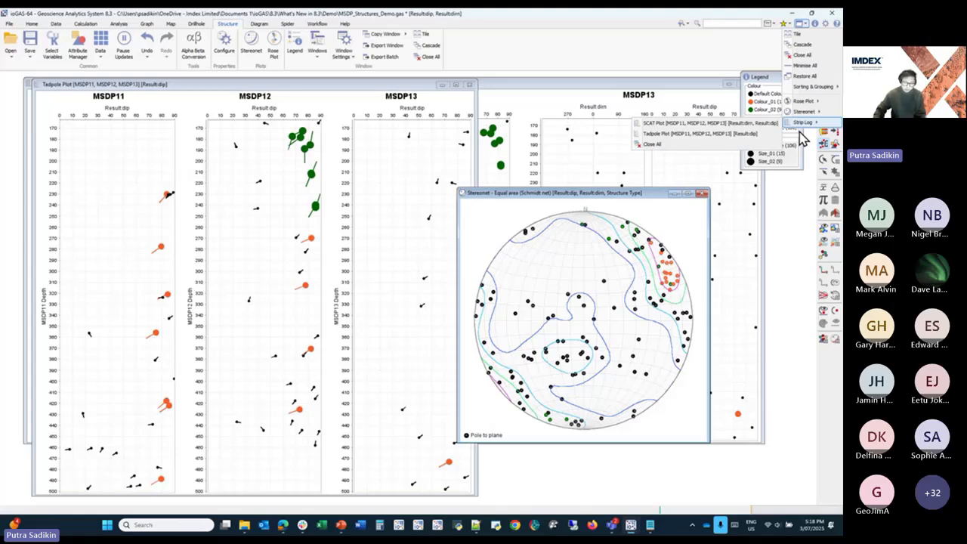
mouse_move(807, 103)
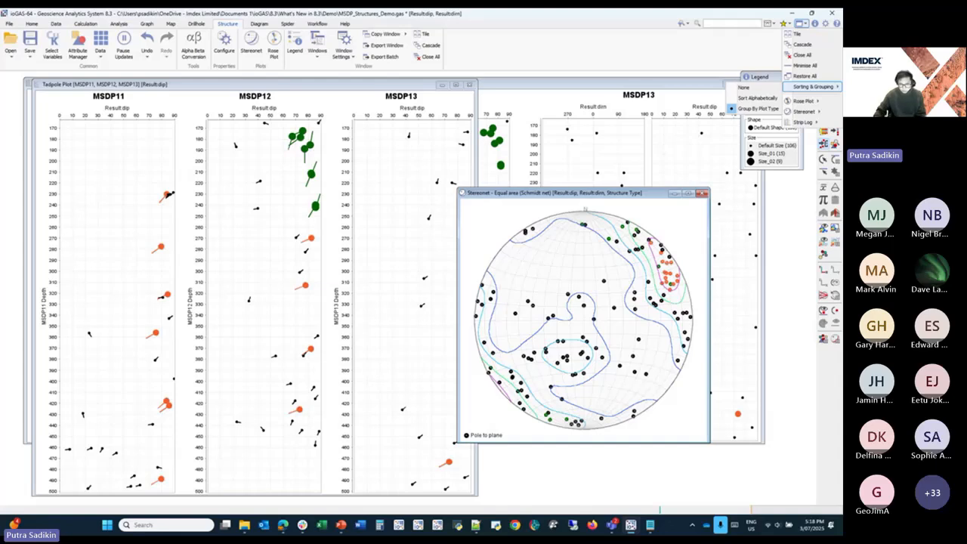
click(566, 62)
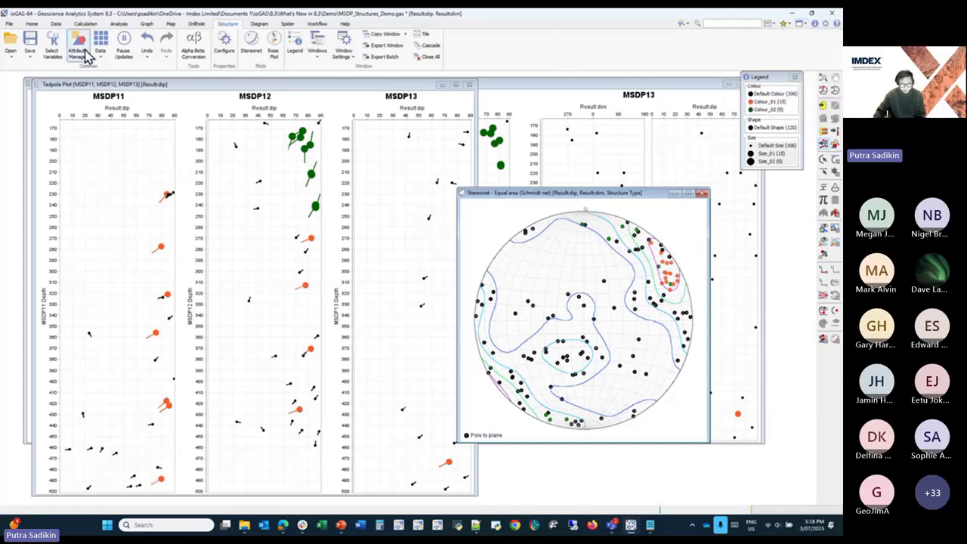
click(801, 23)
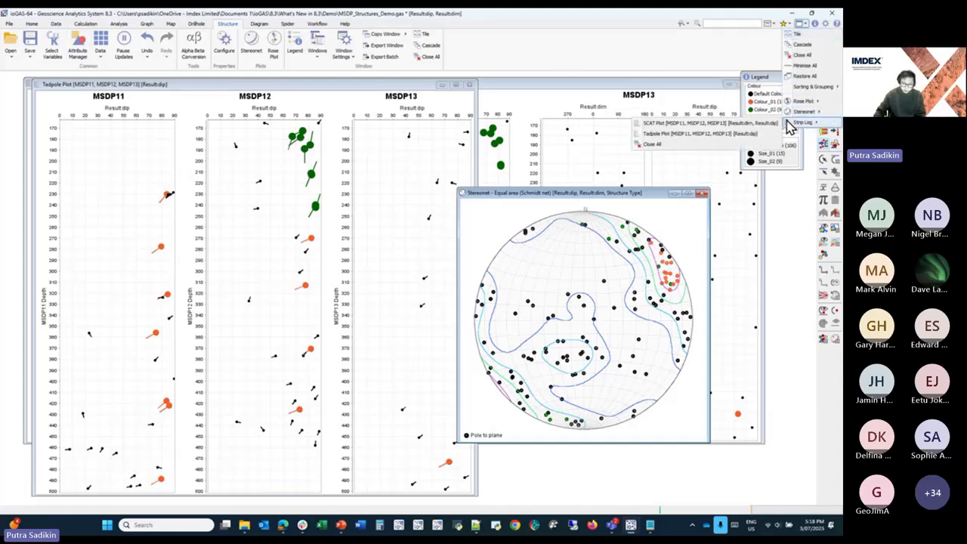
click(101, 46)
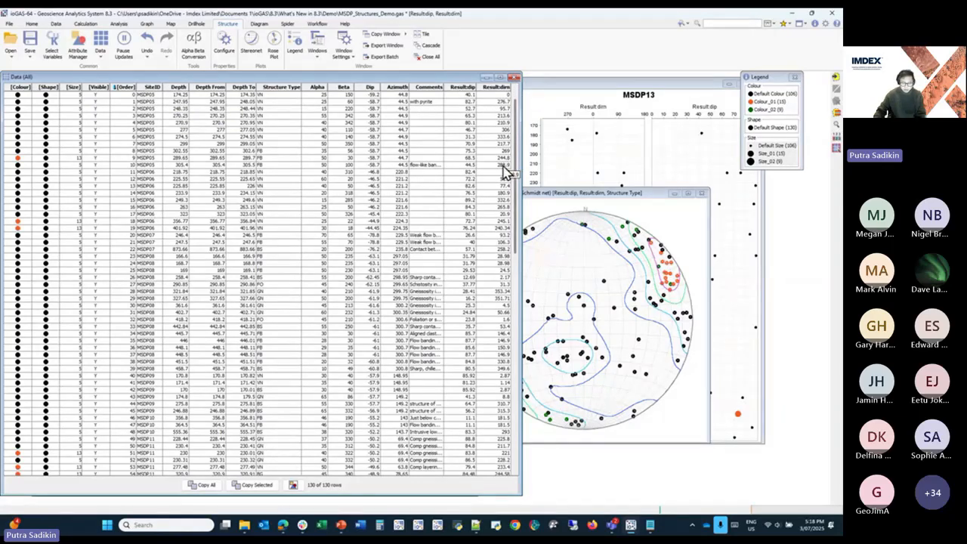
click(513, 77)
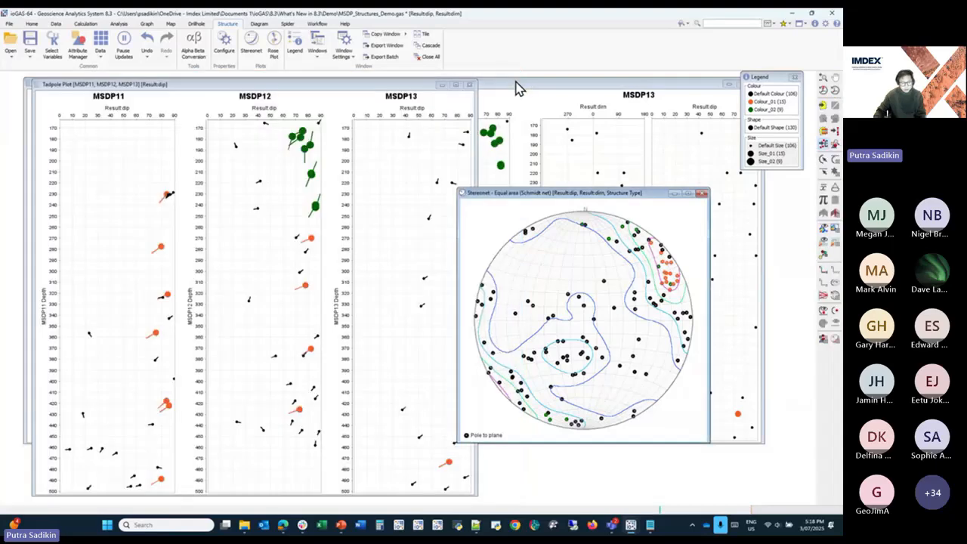
Step: Delete all colour, shape and size attributes globally so every row reverts to the default attributes
click(78, 49)
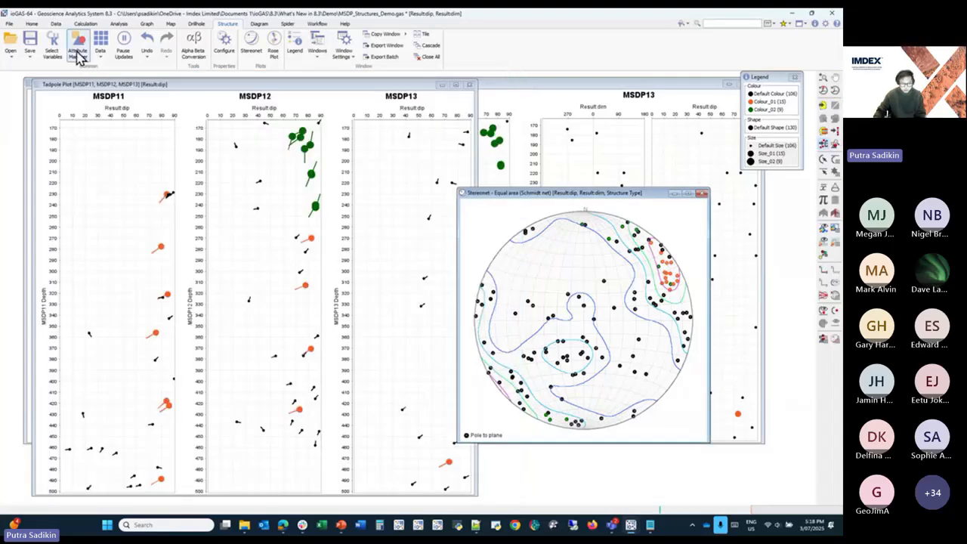
click(762, 224)
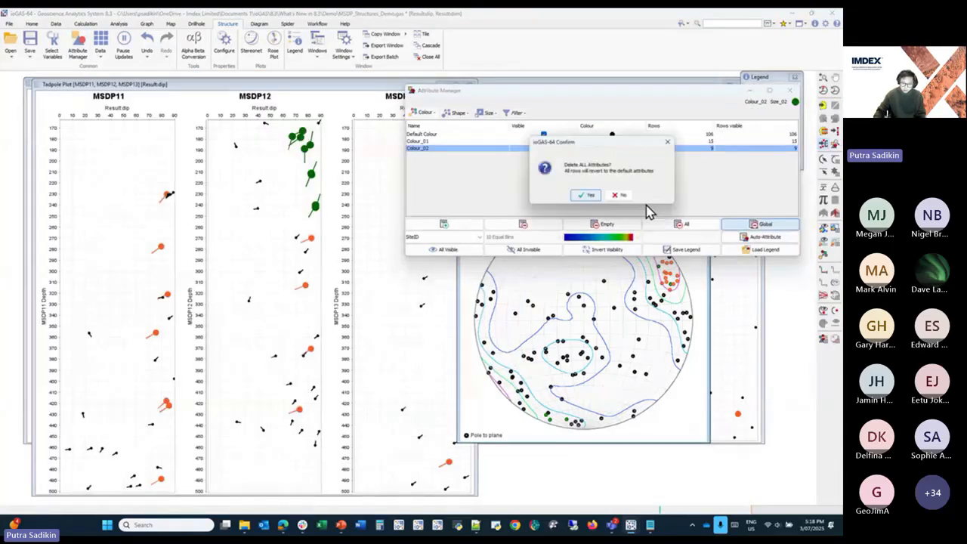
click(586, 195)
Step: Set the Default Size attribute to 13 and return to the plots
click(486, 112)
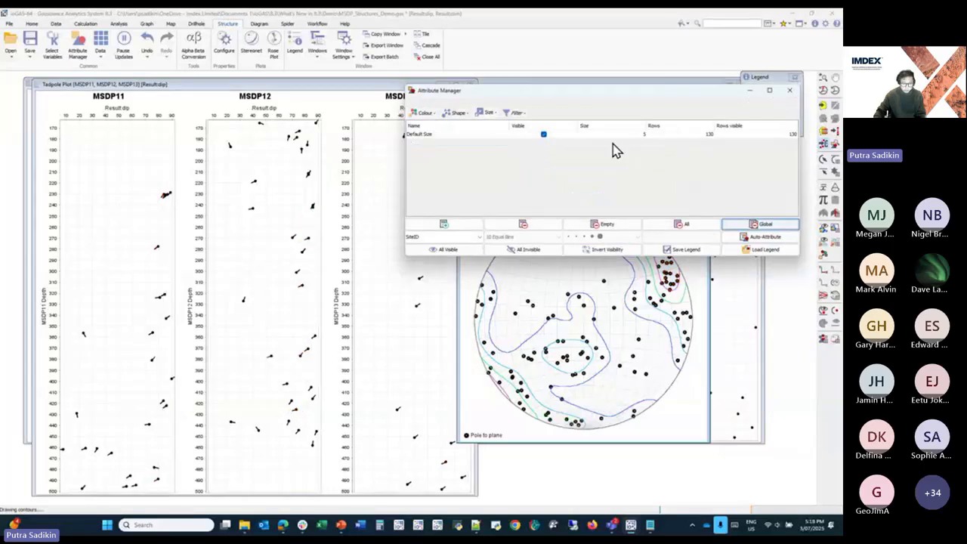
double_click(626, 135)
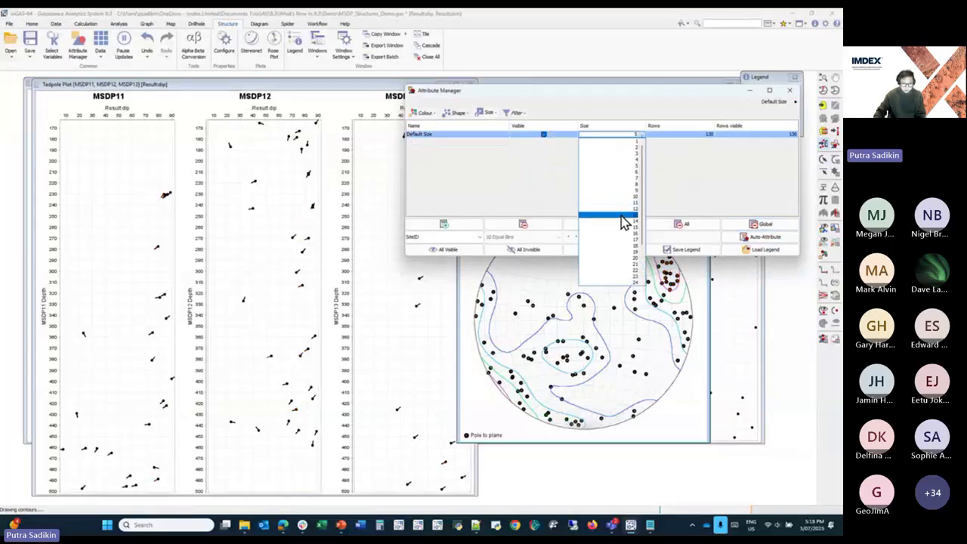
click(624, 204)
click(539, 108)
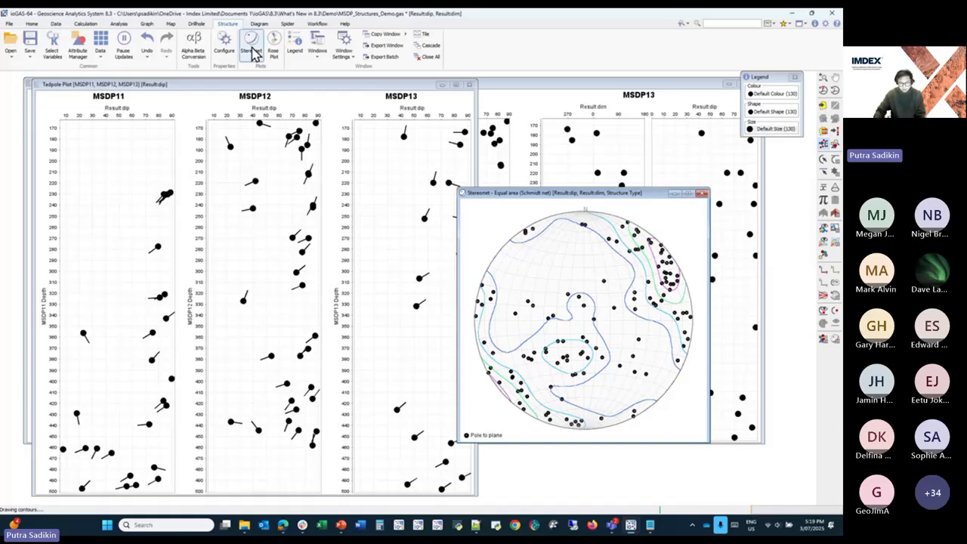
Step: Start Drillhole Compositing with MSDP_Geochem_pXRFall.gas, using the holeid, from and to columns and weighted averages for numeric columns
click(203, 24)
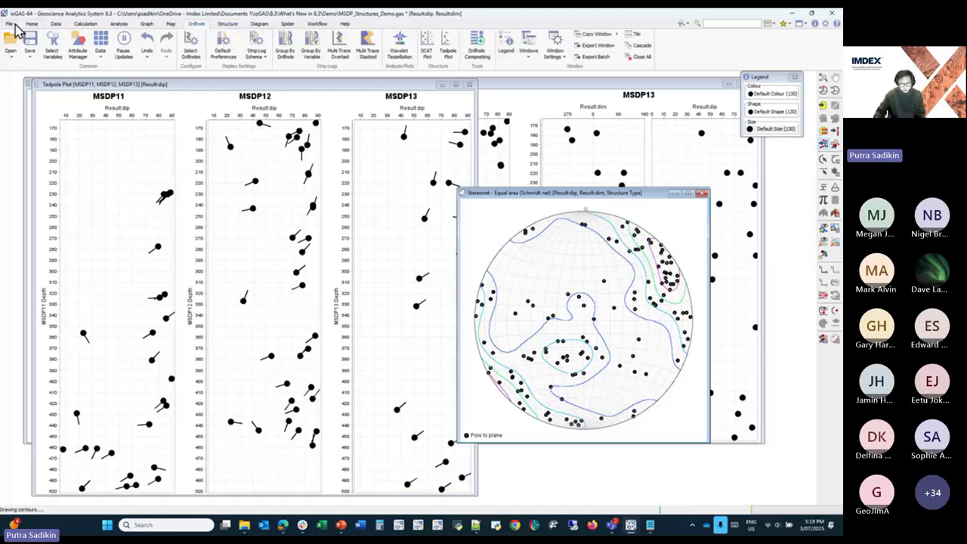
click(11, 24)
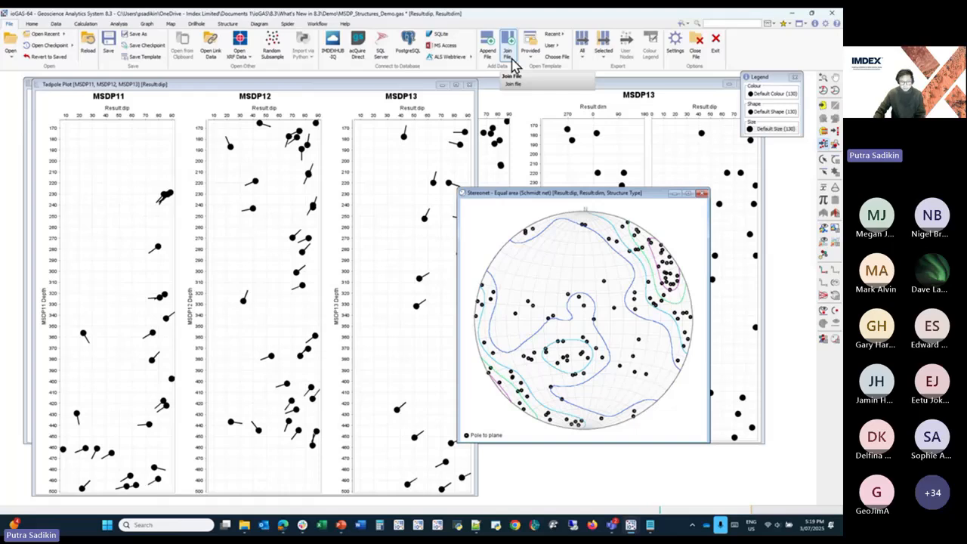
click(200, 24)
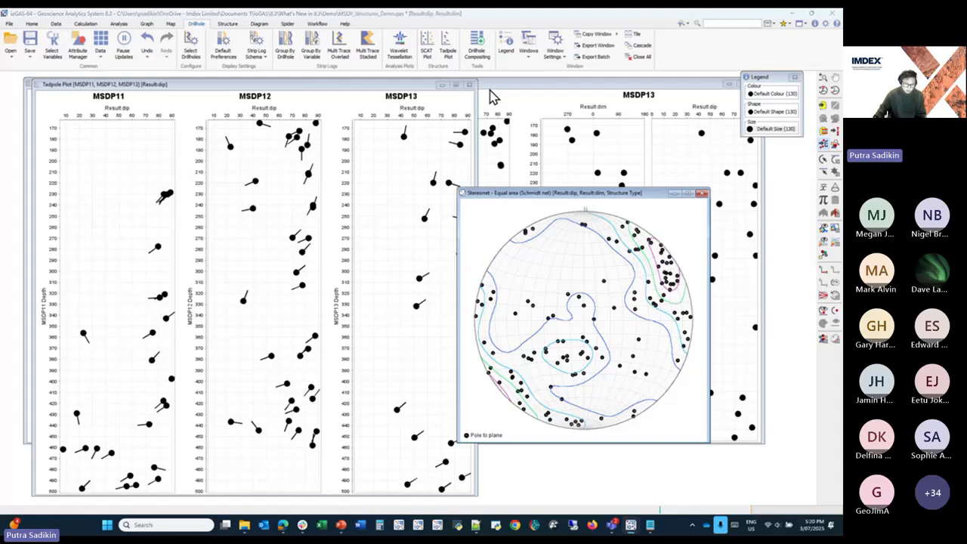
click(478, 59)
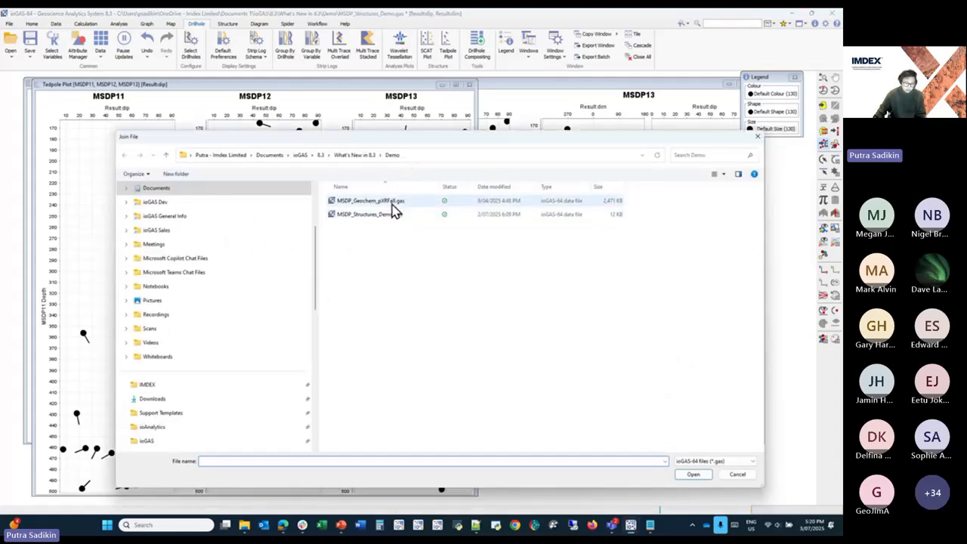
click(393, 203)
click(693, 475)
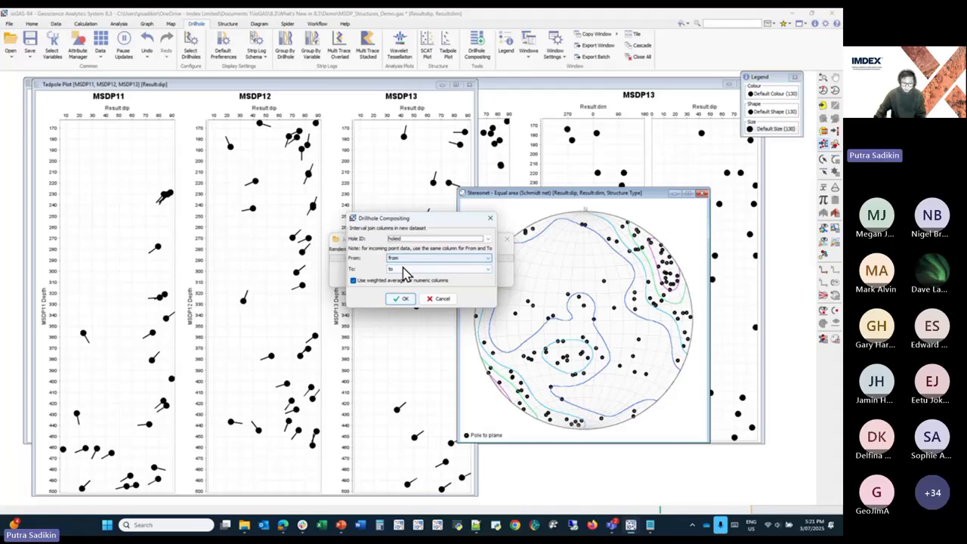
click(402, 299)
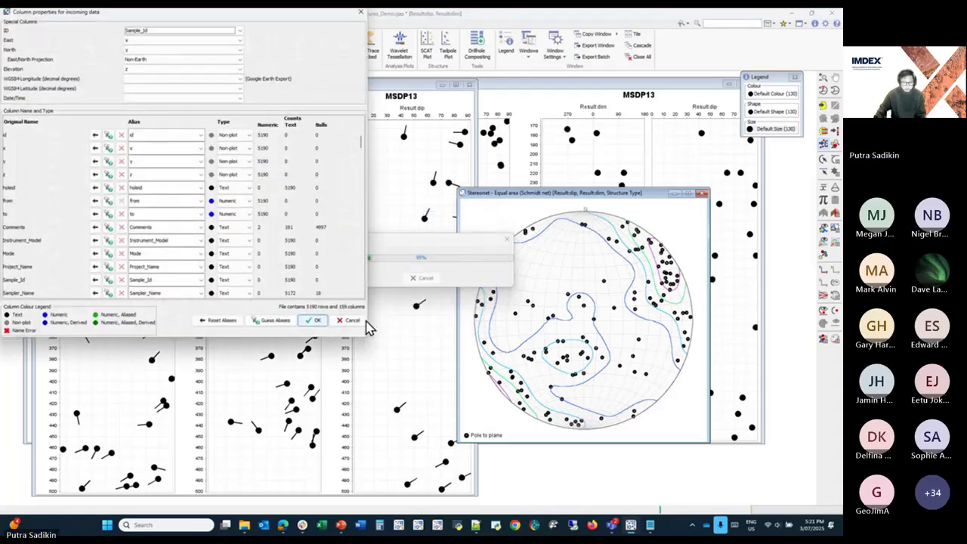
Step: Review the incoming geochemistry columns and accept their properties, continuing with the names that are not aliased
drag(200, 11, 238, 48)
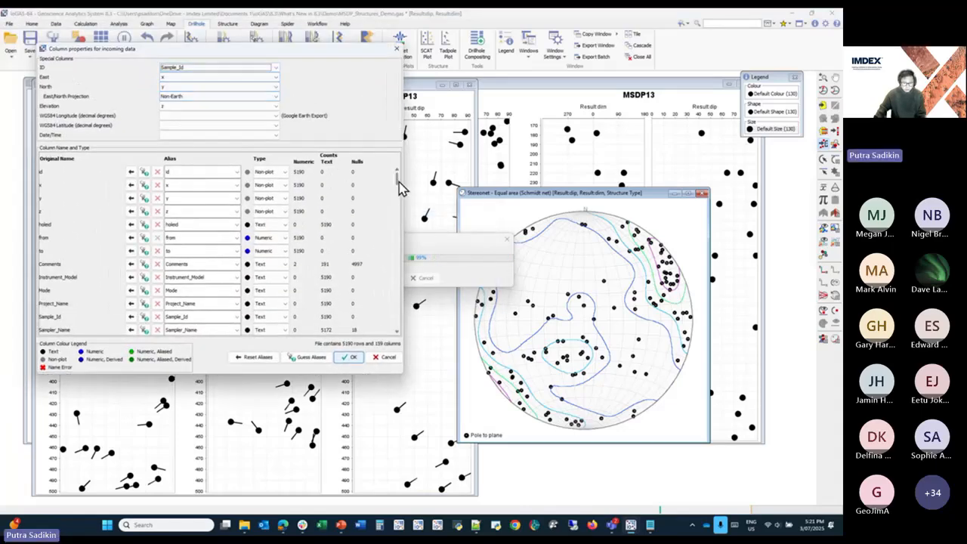
drag(399, 181, 399, 209)
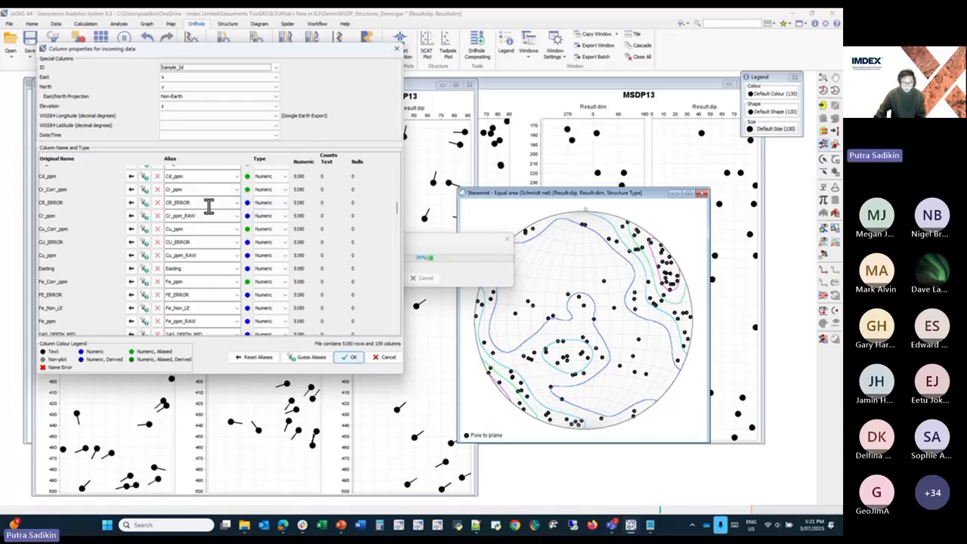
drag(400, 214, 400, 298)
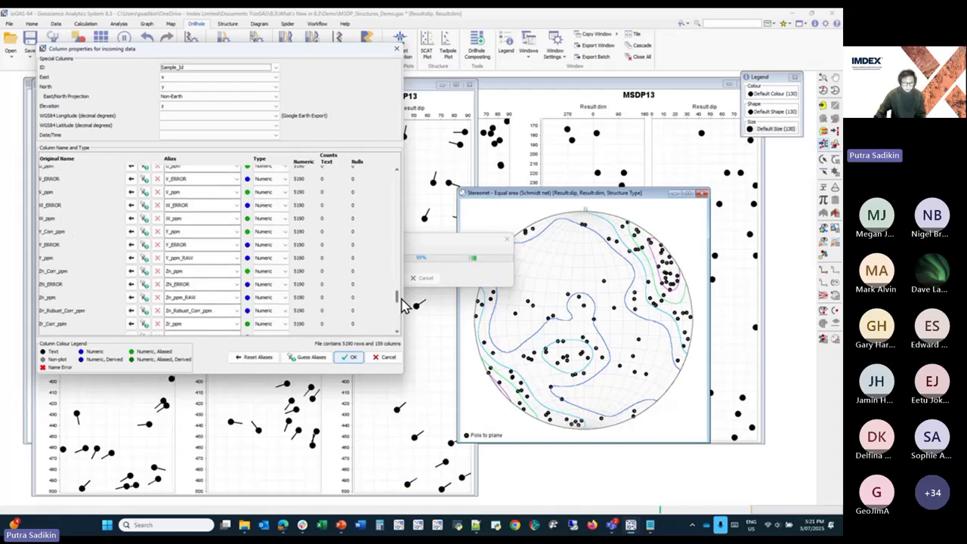
click(347, 358)
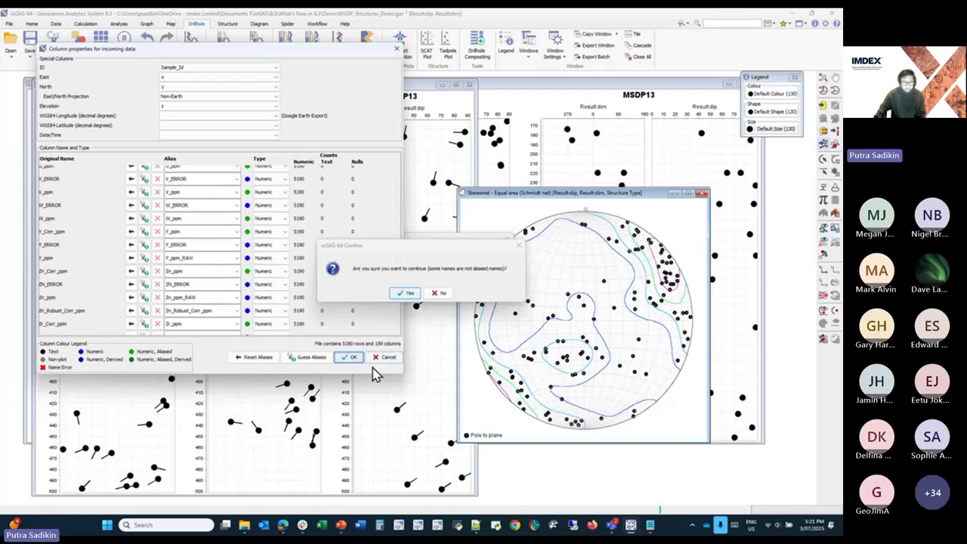
click(405, 294)
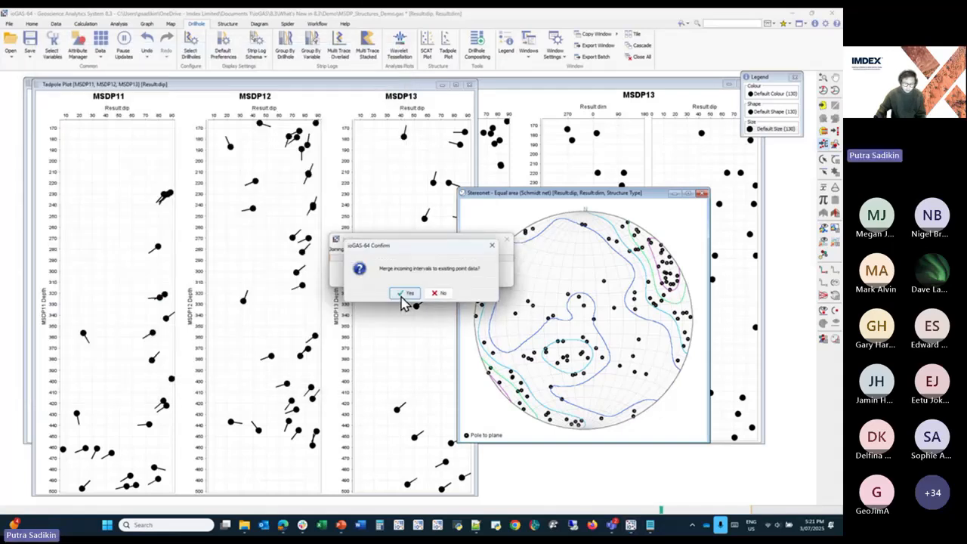
Step: Merge the incoming intervals to the existing point data, overwriting the Comments column, and dismiss the join summary
drag(417, 250, 411, 275)
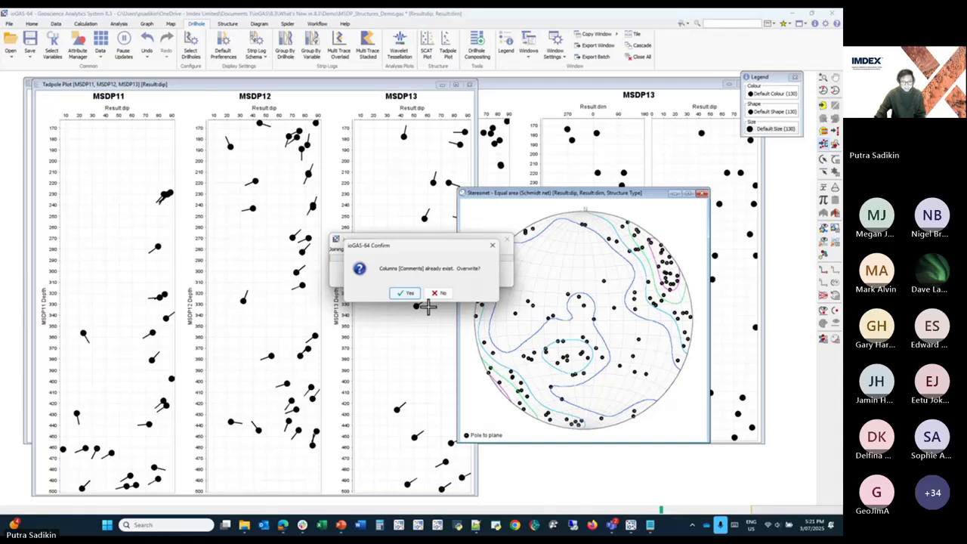
click(400, 320)
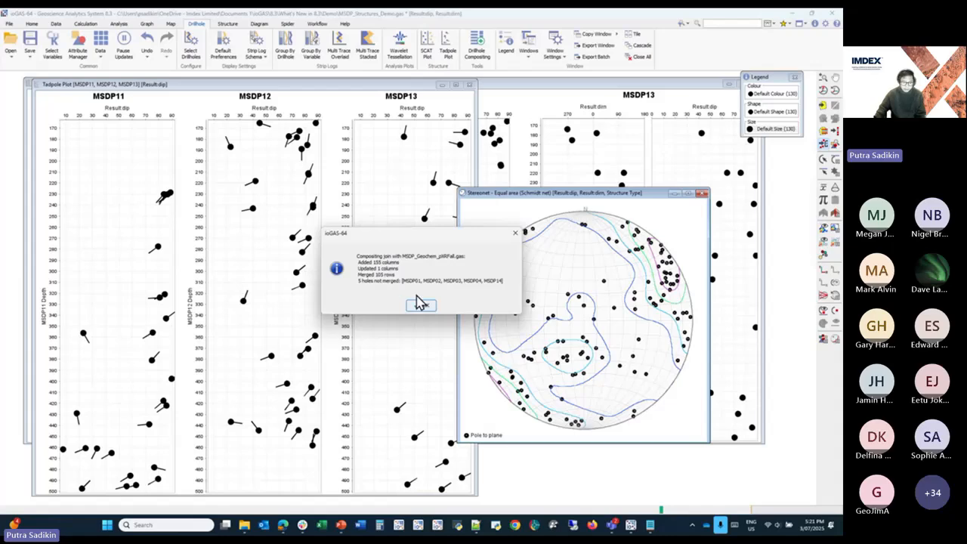
click(423, 305)
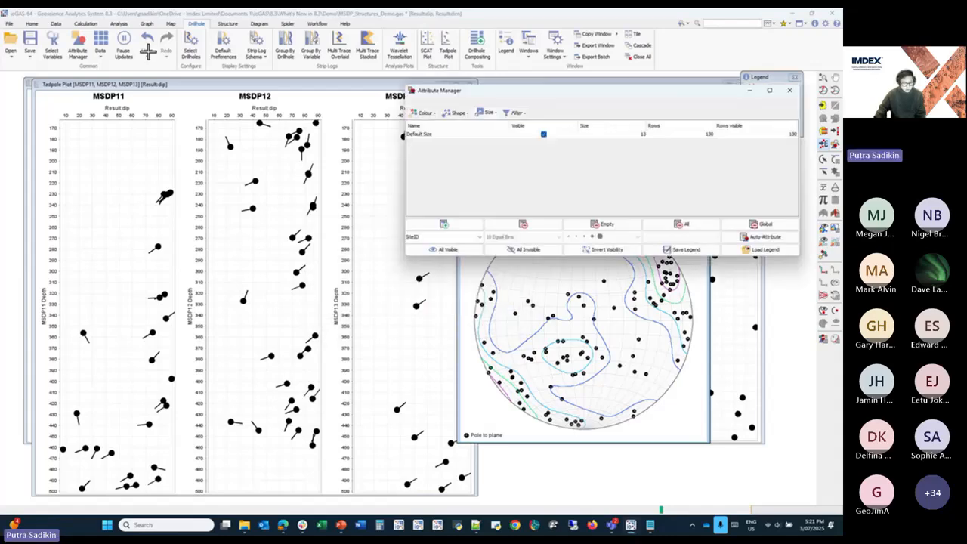
Step: Inspect the merged geochemistry columns across the full data table, moving the legend out of the way, and close the table
click(101, 42)
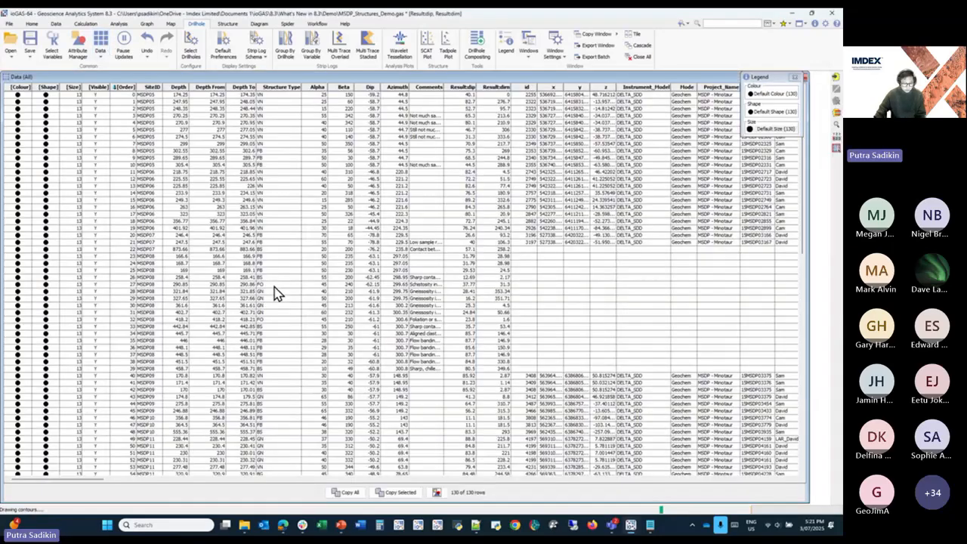
drag(86, 480, 242, 496)
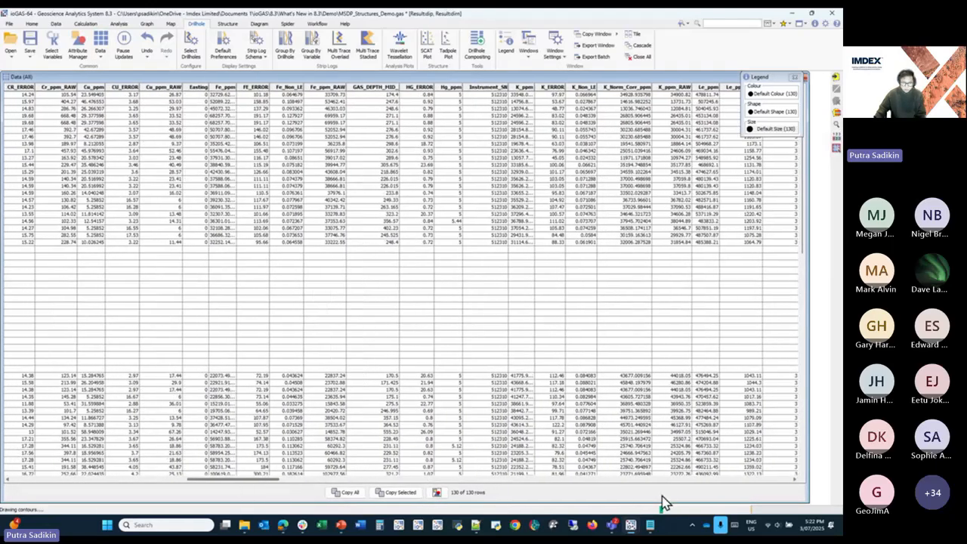
drag(662, 495, 816, 489)
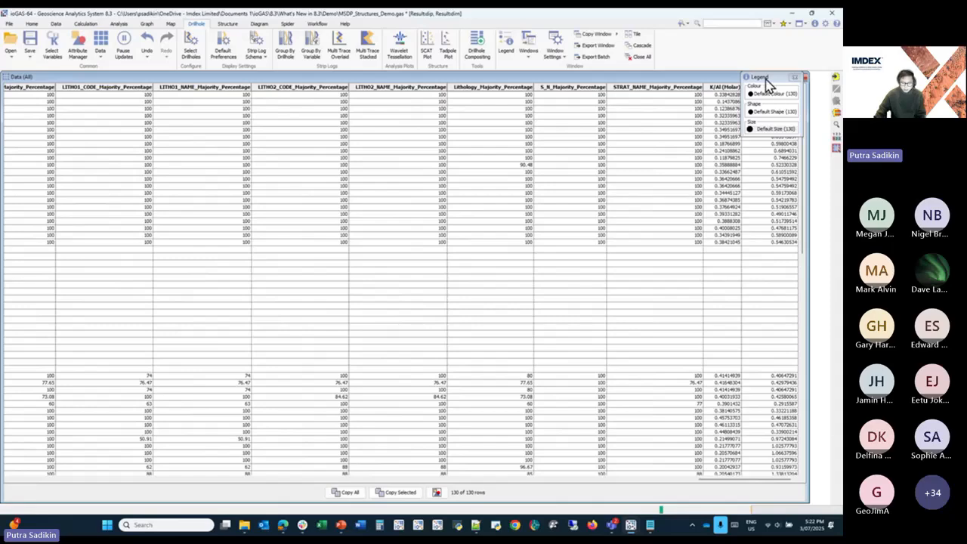
drag(767, 83, 742, 129)
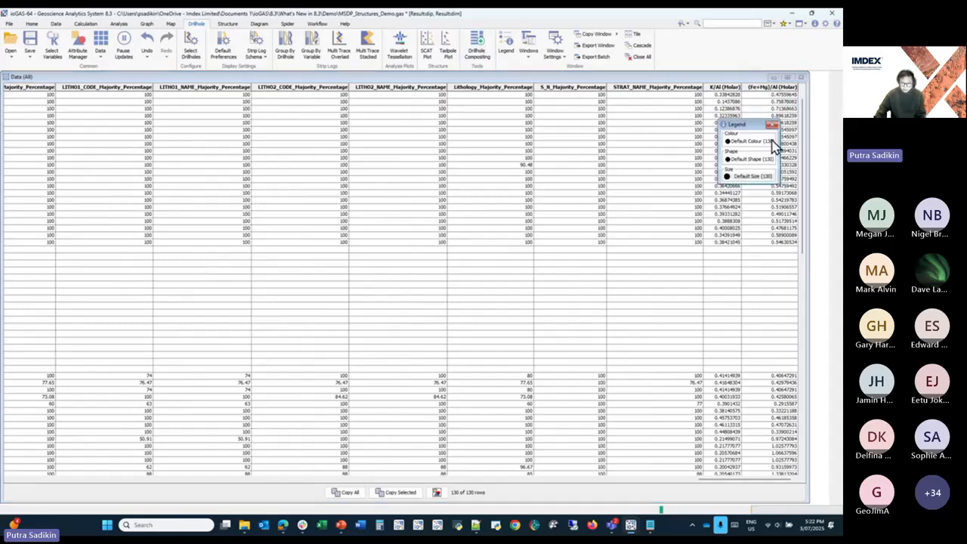
click(801, 78)
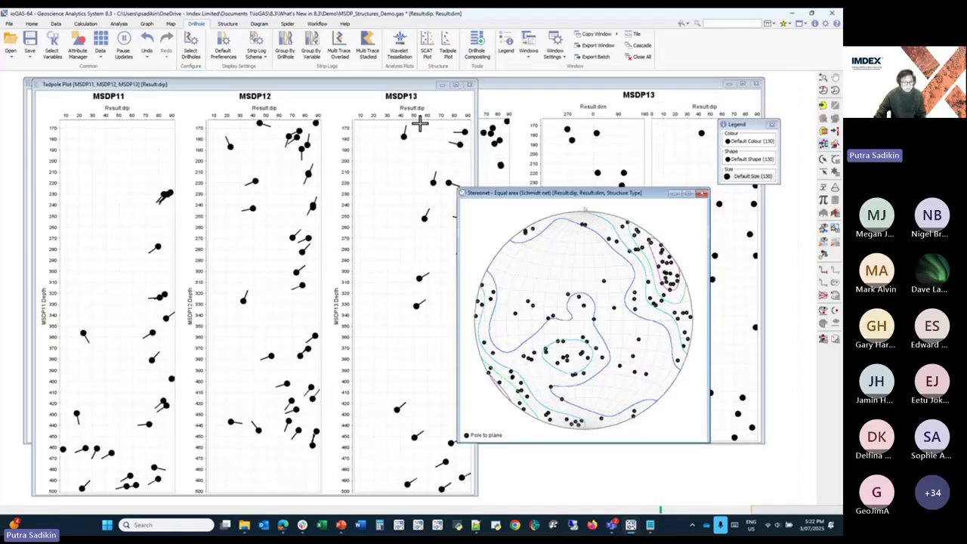
Step: Open the PCD Alteration Diagram (Large, 2025) from the Porphyry Cu exploration diagrams and enlarge its window
click(261, 25)
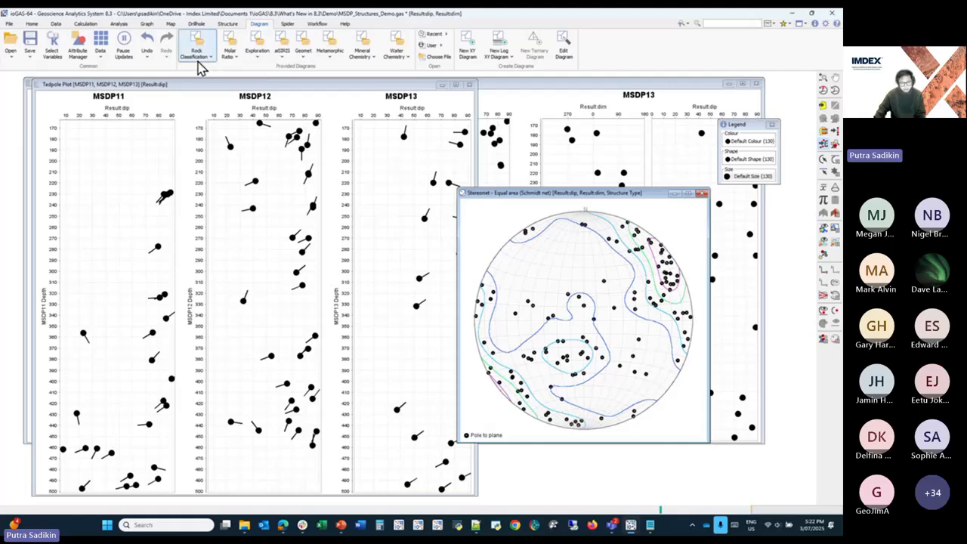
click(257, 61)
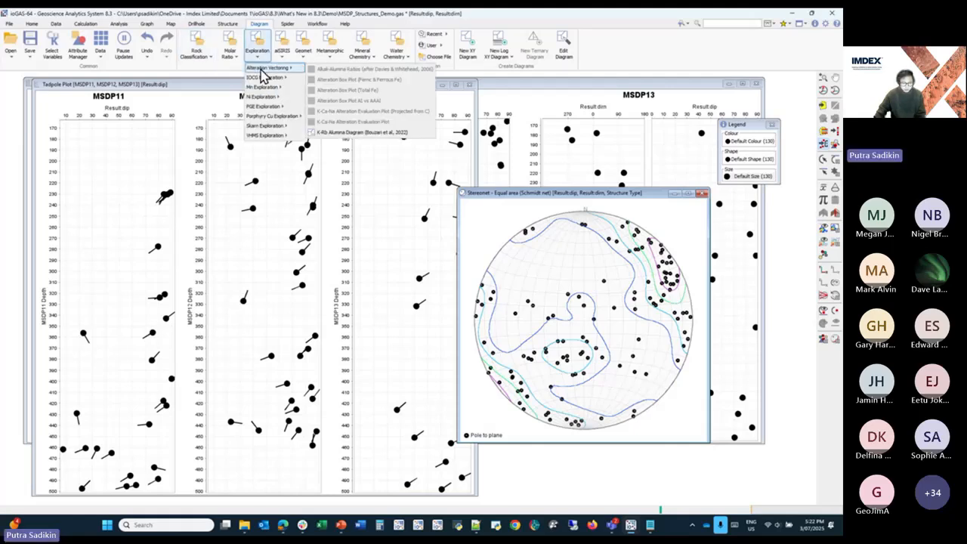
mouse_move(274, 123)
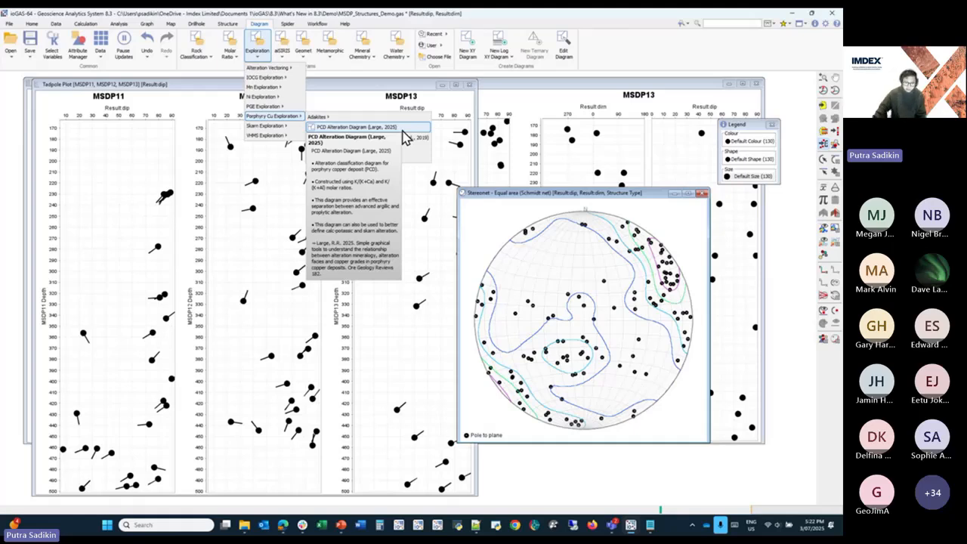
click(408, 137)
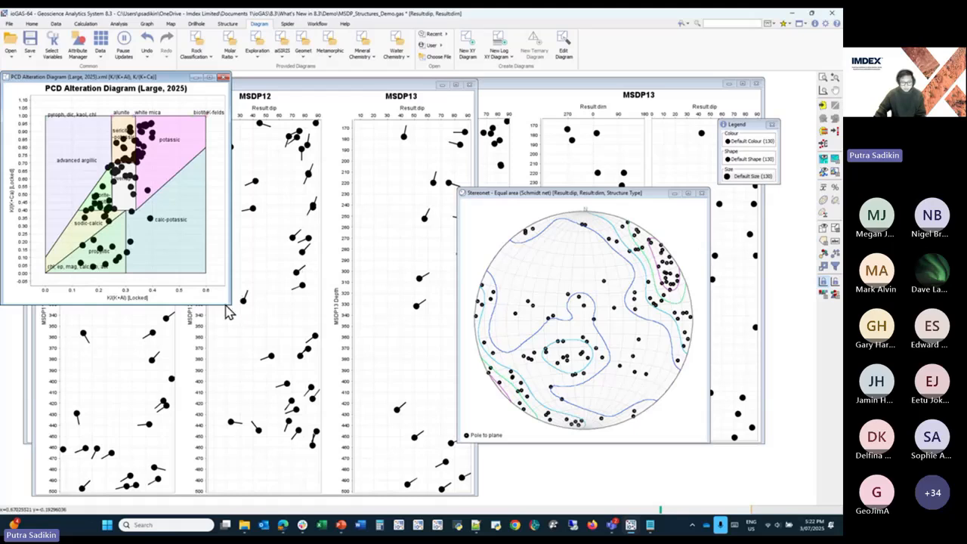
drag(229, 300, 383, 407)
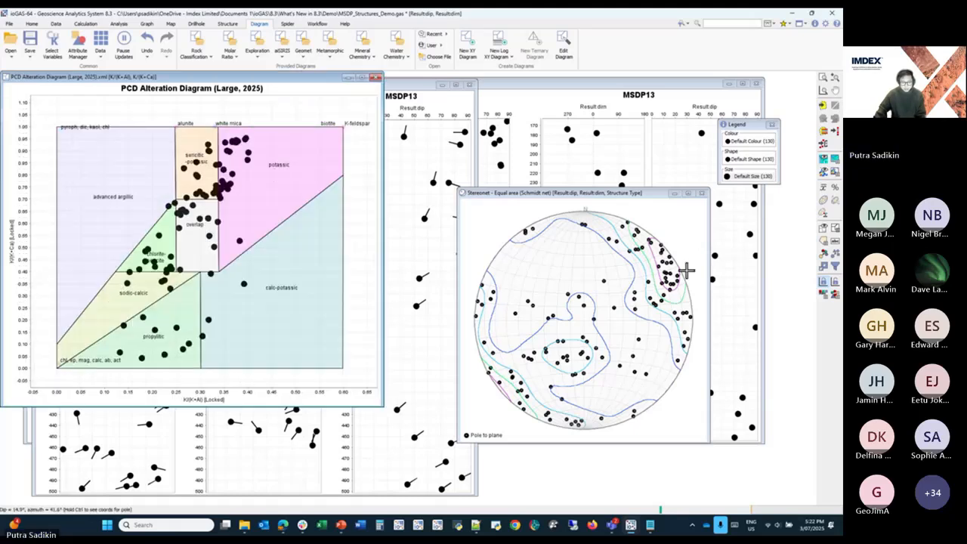
Step: Colour the samples in the potassic and chlorite-sericitic fields, and extend the colouring to every field of the alteration diagram
right_click(251, 184)
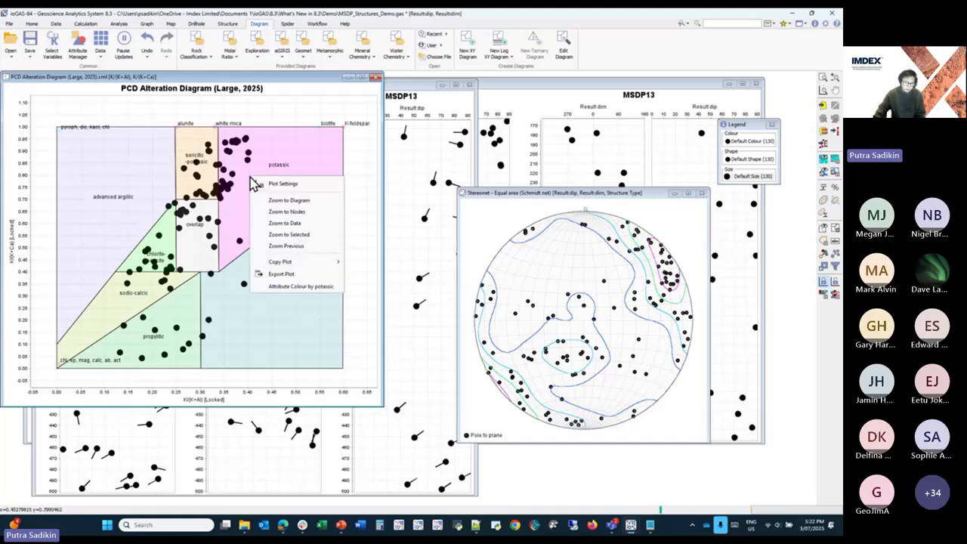
click(310, 287)
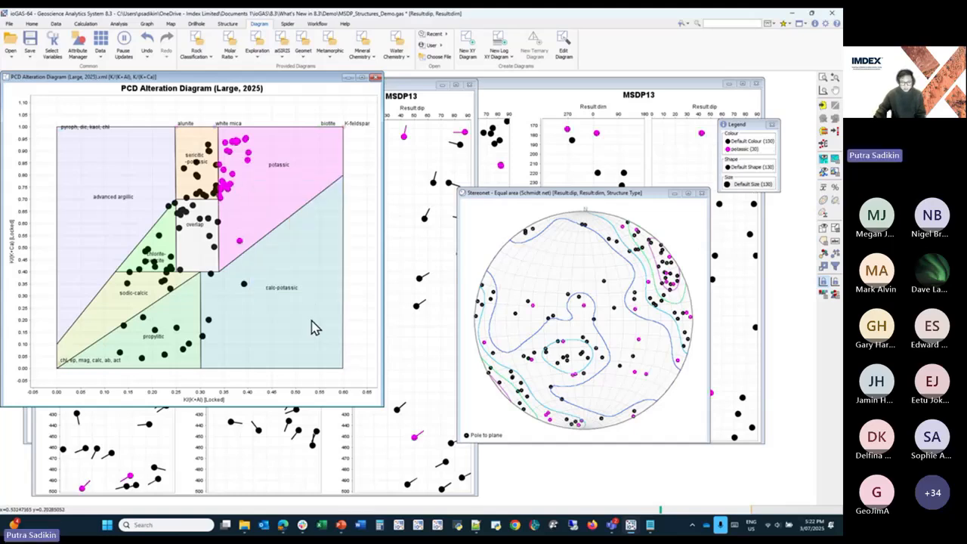
right_click(153, 252)
click(206, 361)
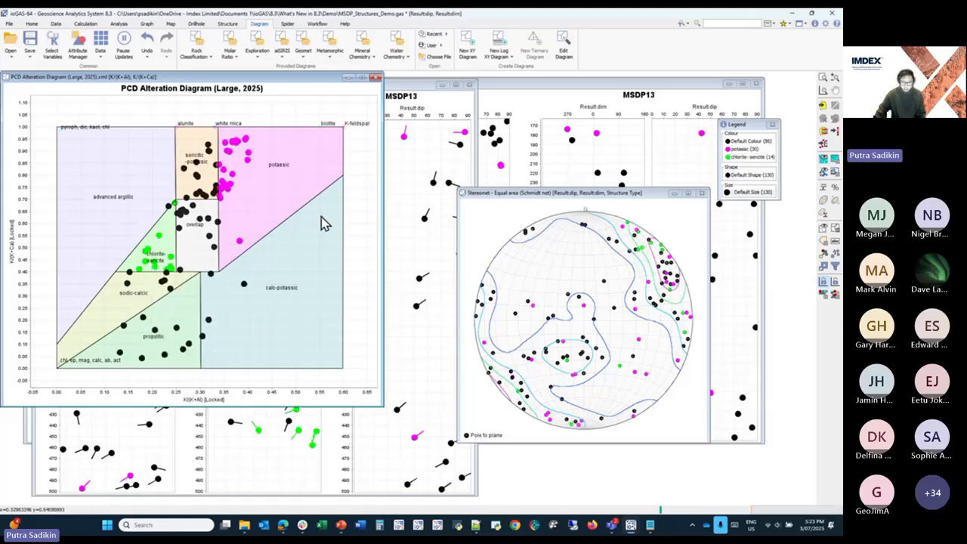
click(826, 261)
click(387, 295)
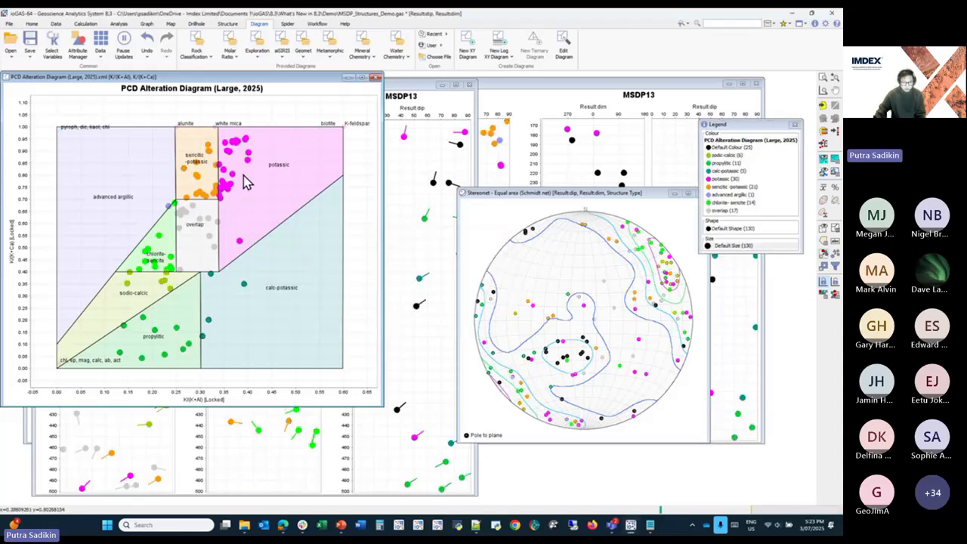
Step: Delete all attributes so that every row reverts to the default attributes
click(78, 47)
click(684, 224)
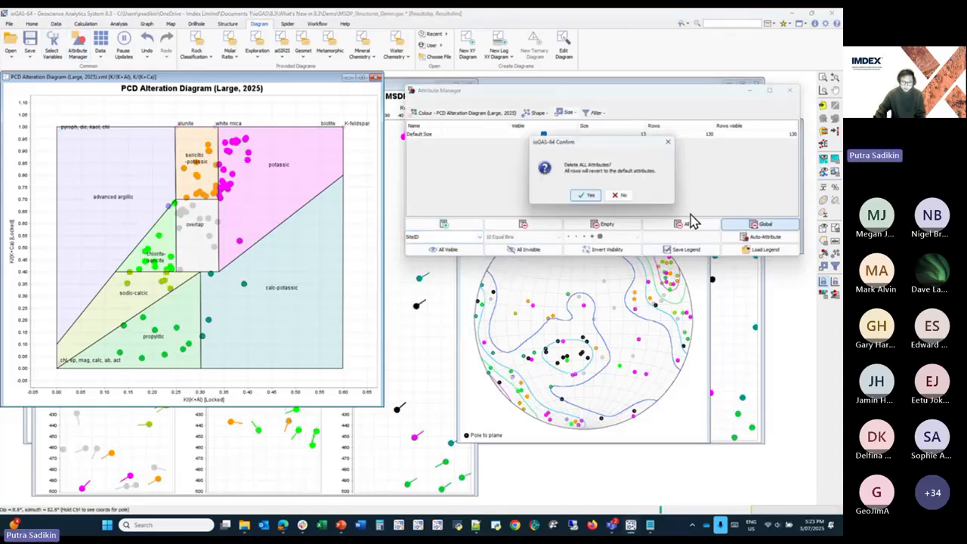
click(585, 196)
click(195, 140)
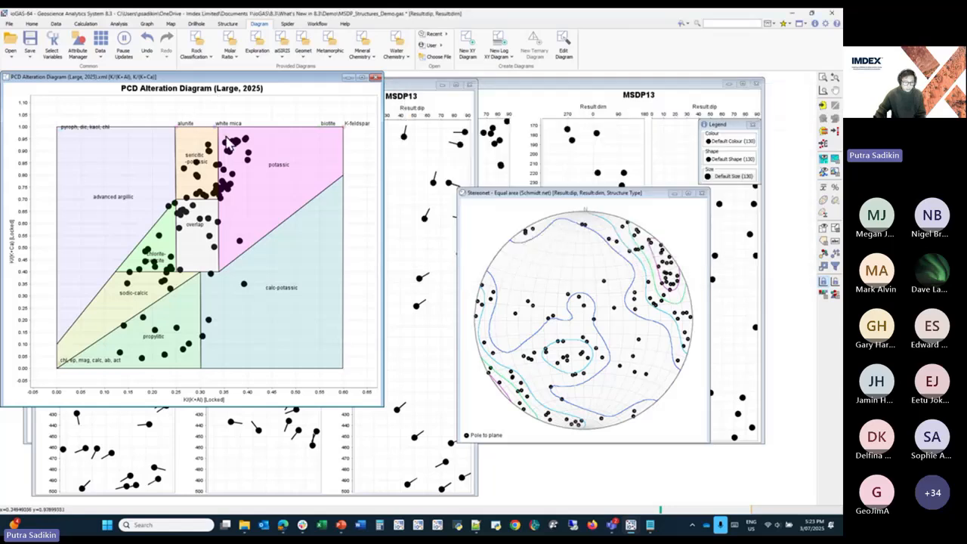
Step: Attribute colour to the samples in the sericitic-potassic and calc-potassic fields of the alteration diagram
right_click(202, 171)
click(249, 275)
right_click(274, 295)
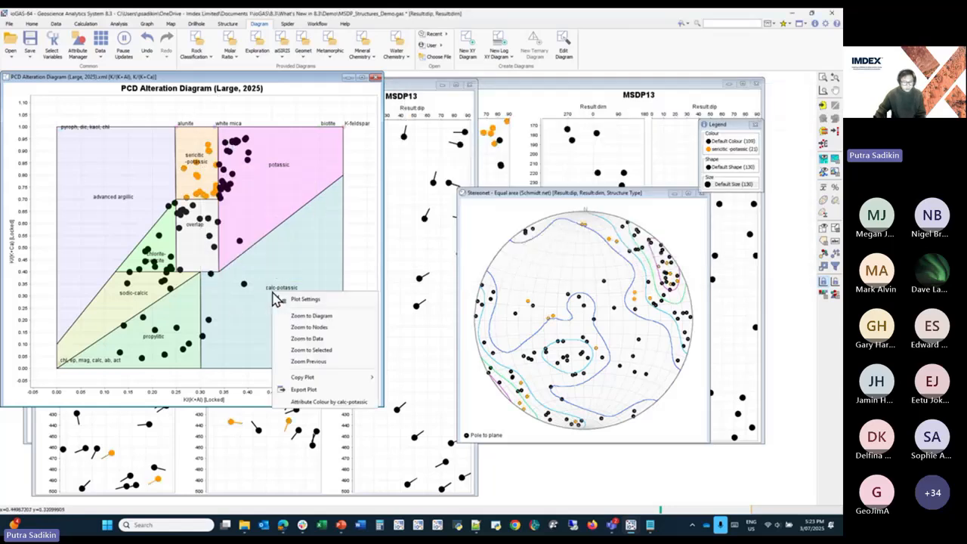
click(310, 402)
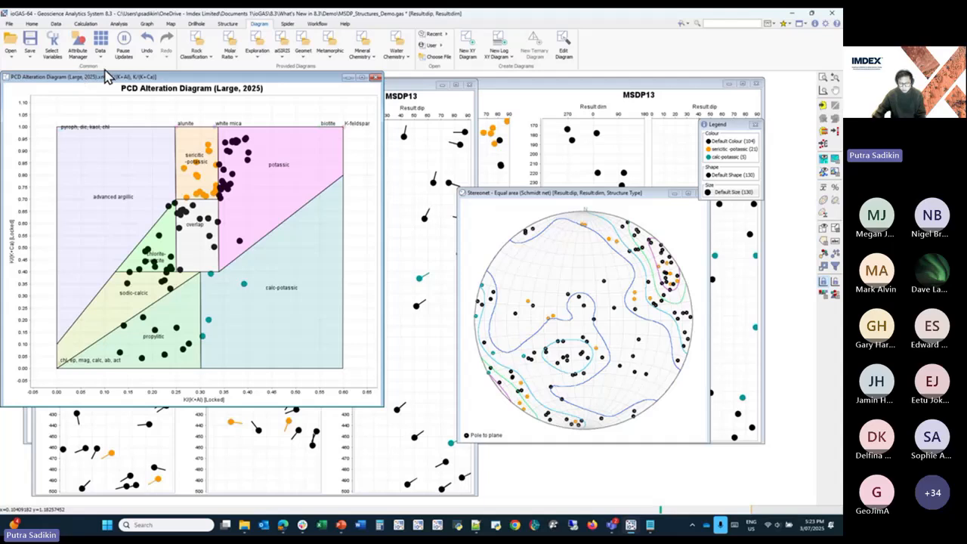
Step: Review the available Niggli rock classification diagrams, including their Total Fe versions and a diagram description
click(198, 46)
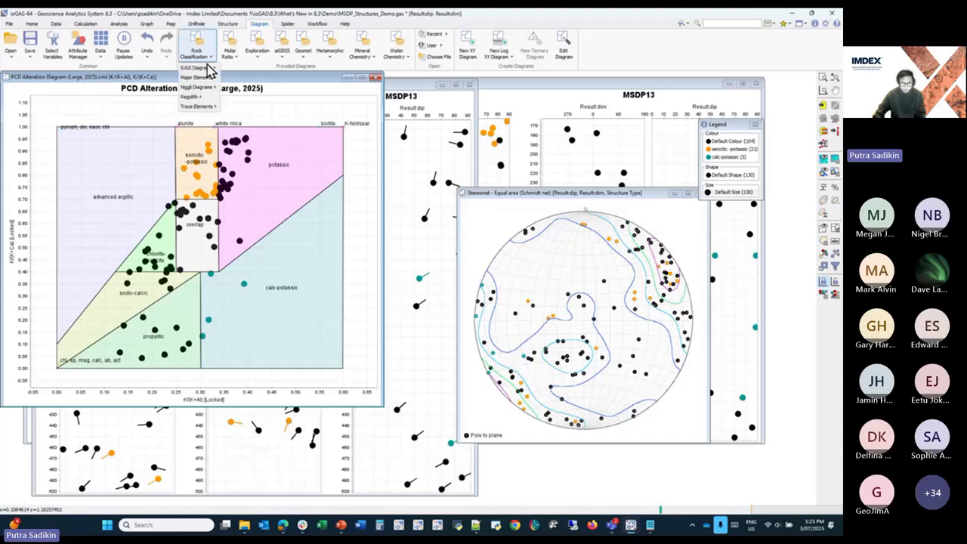
mouse_move(196, 87)
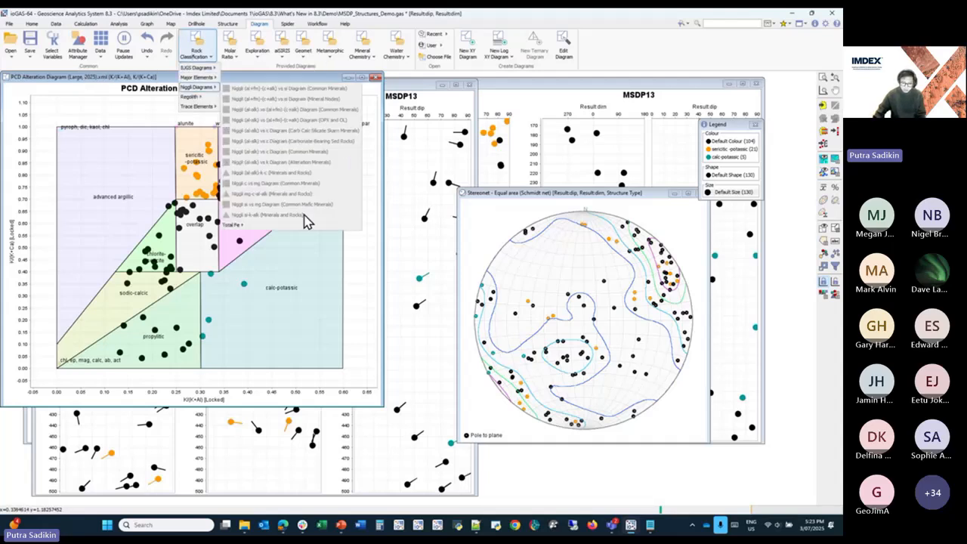
mouse_move(307, 227)
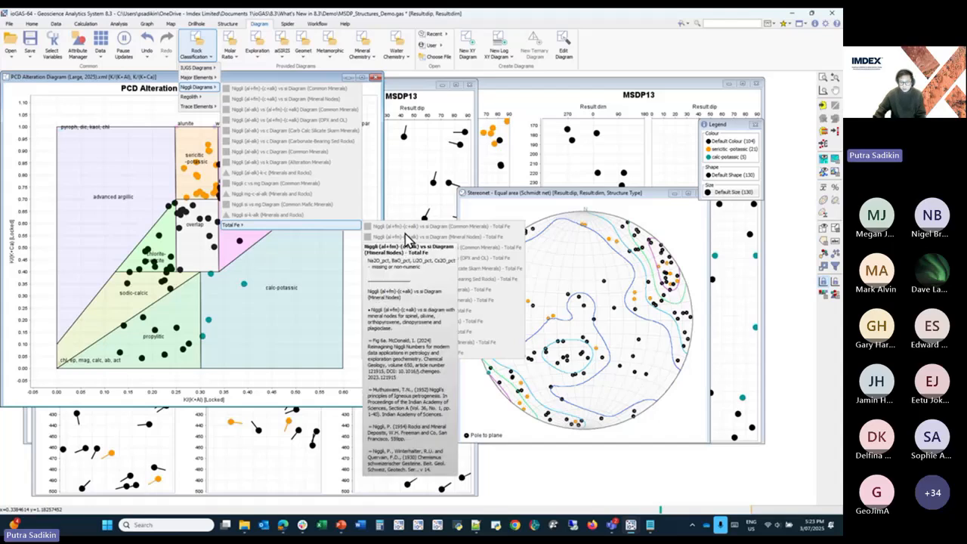
mouse_move(414, 233)
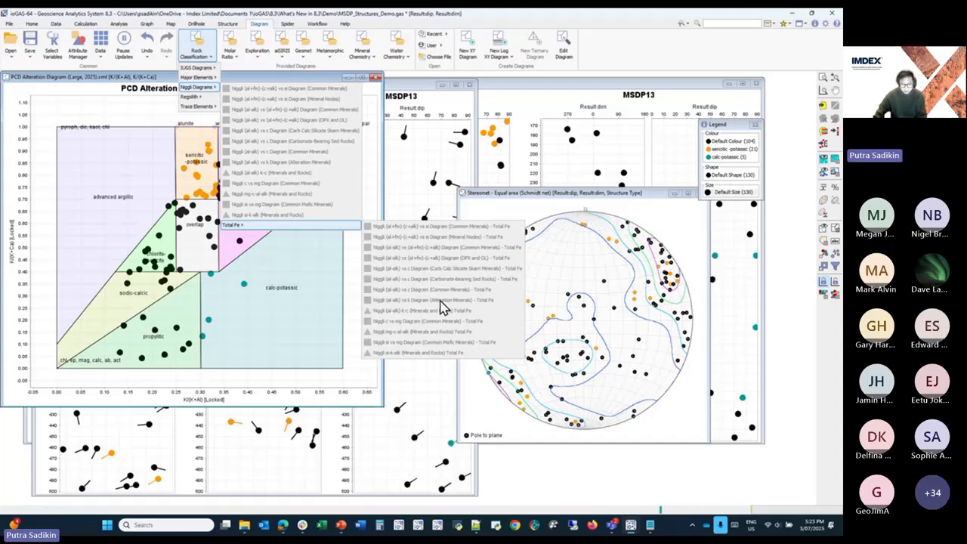
mouse_move(442, 306)
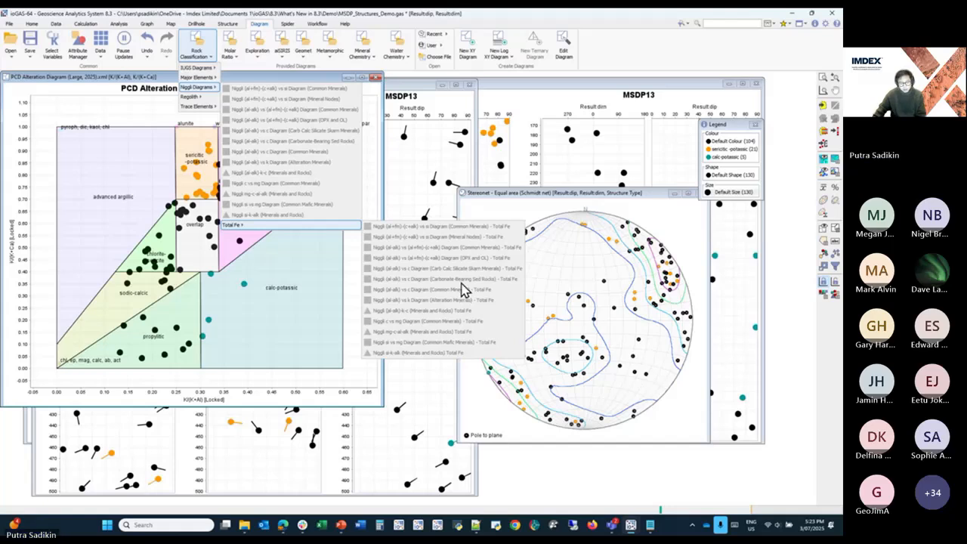
mouse_move(463, 290)
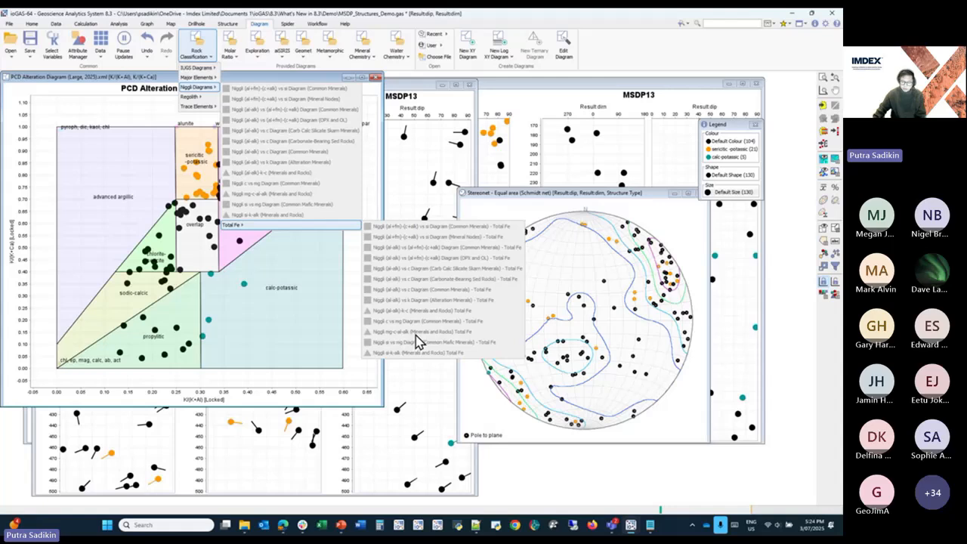
mouse_move(415, 334)
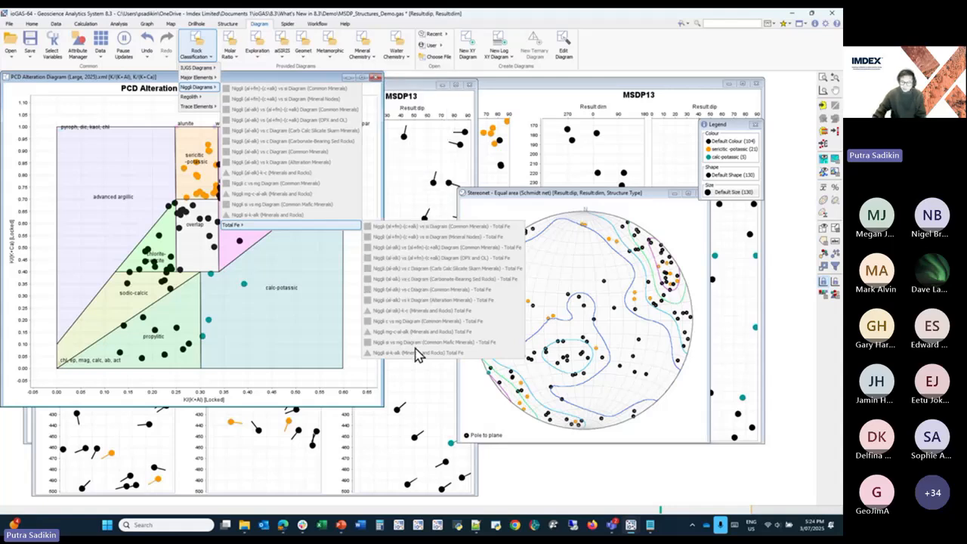
click(616, 56)
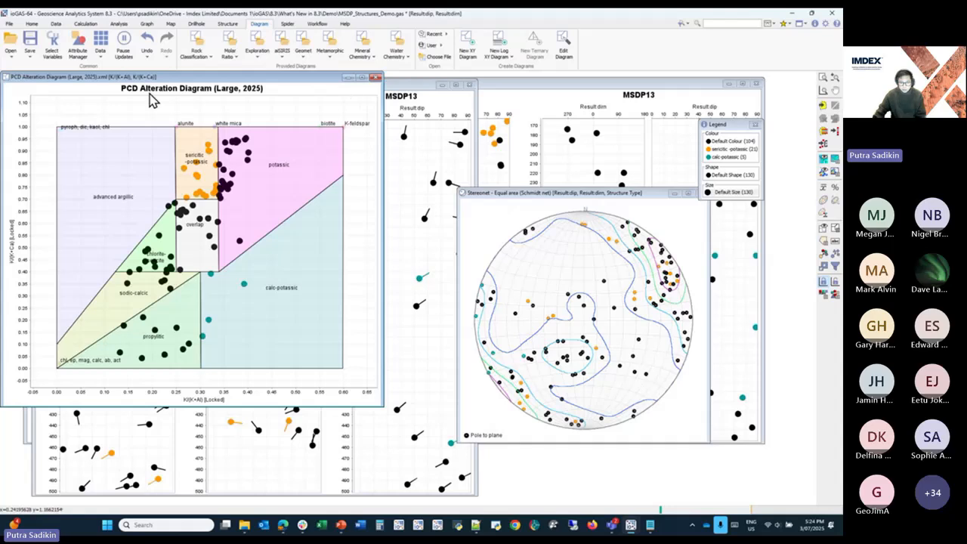
Step: Open the supplied demo dataset demo.gas and restore its previous session
click(9, 23)
click(11, 58)
mouse_move(37, 99)
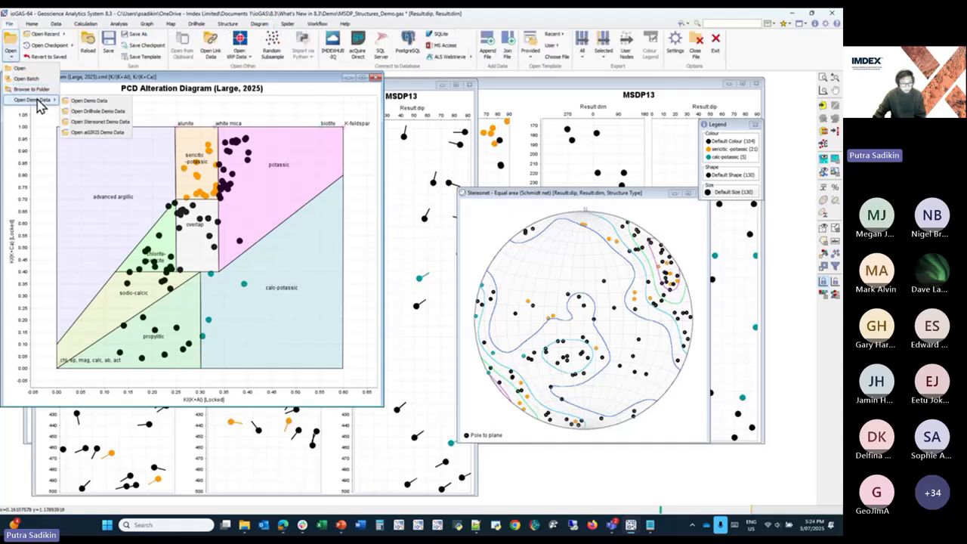
click(102, 111)
click(427, 286)
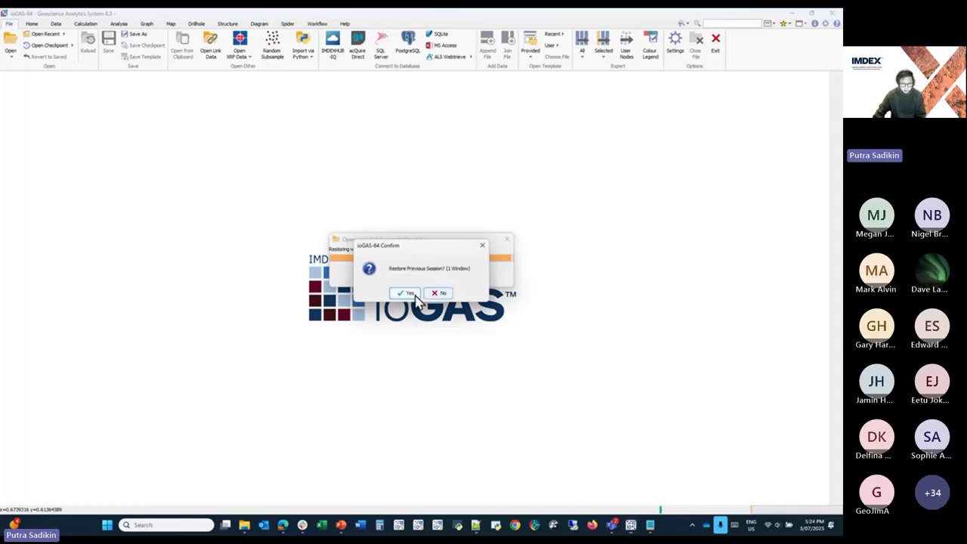
click(406, 292)
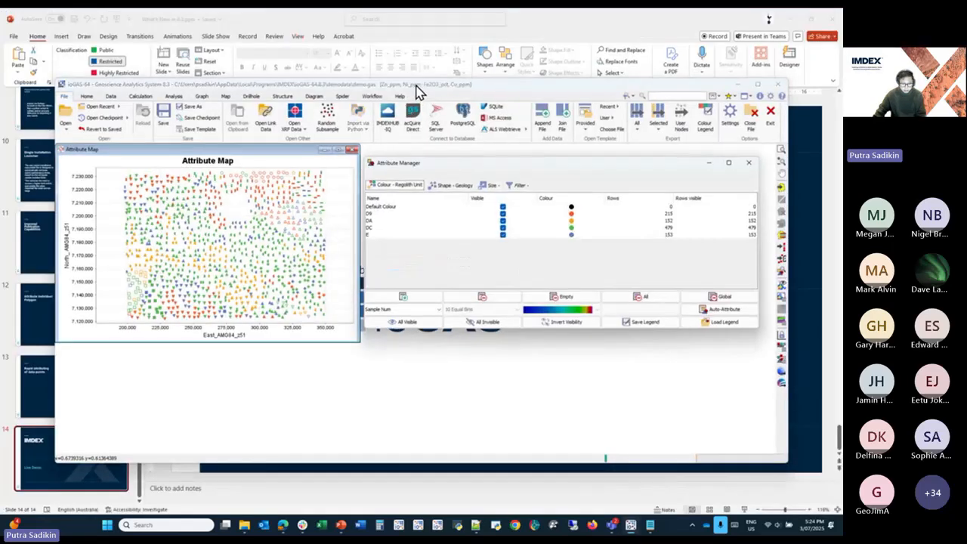
Step: Maximise the application window, then reposition and enlarge the Attribute Map
double_click(417, 86)
drag(242, 79, 427, 148)
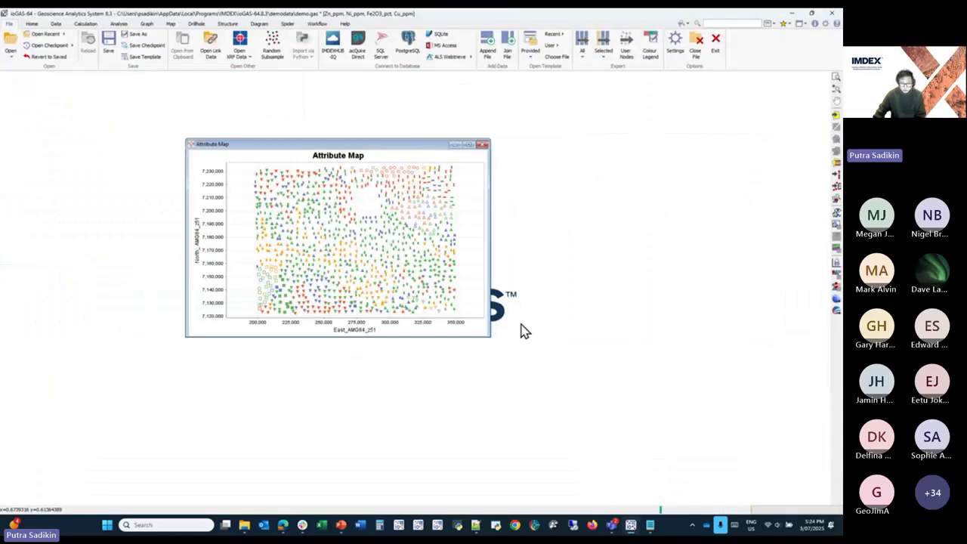
drag(490, 337, 578, 396)
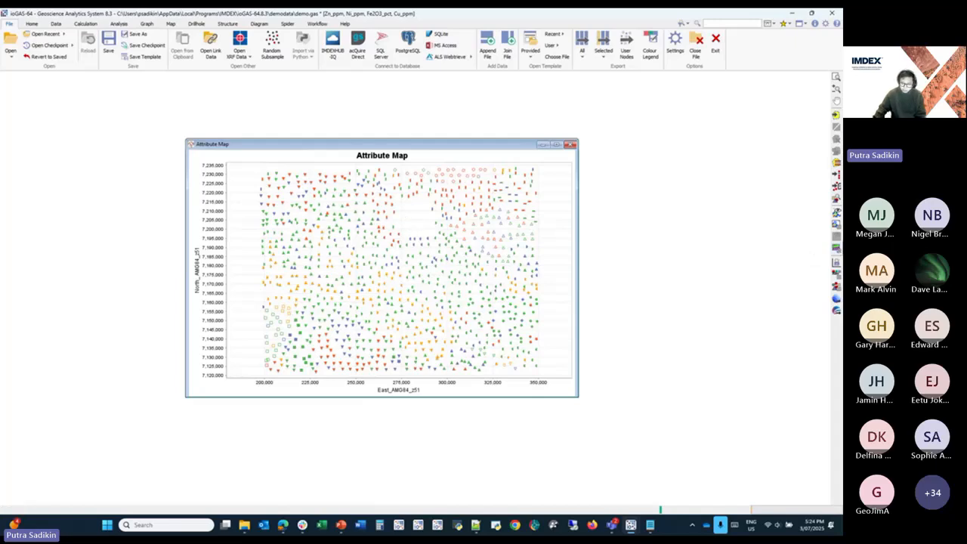
Step: Load Raster Underlay from ArcGIS Pro.tif beneath the Attribute Map at 70% opacity and enlarge the map window
click(837, 248)
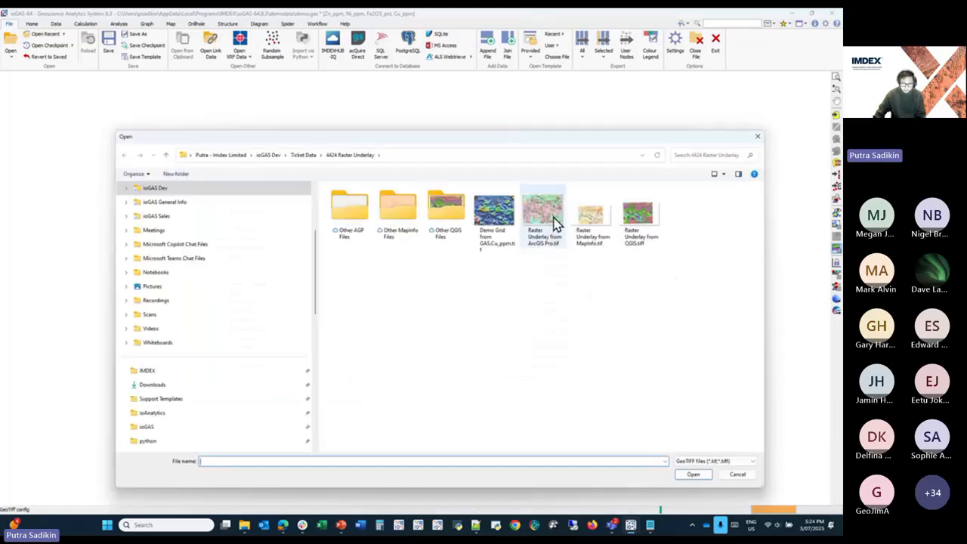
double_click(553, 219)
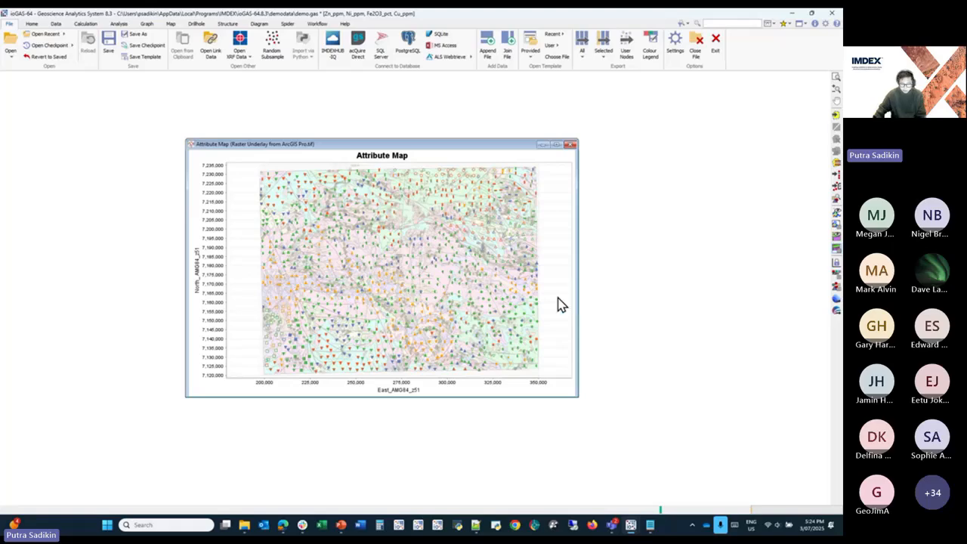
click(835, 237)
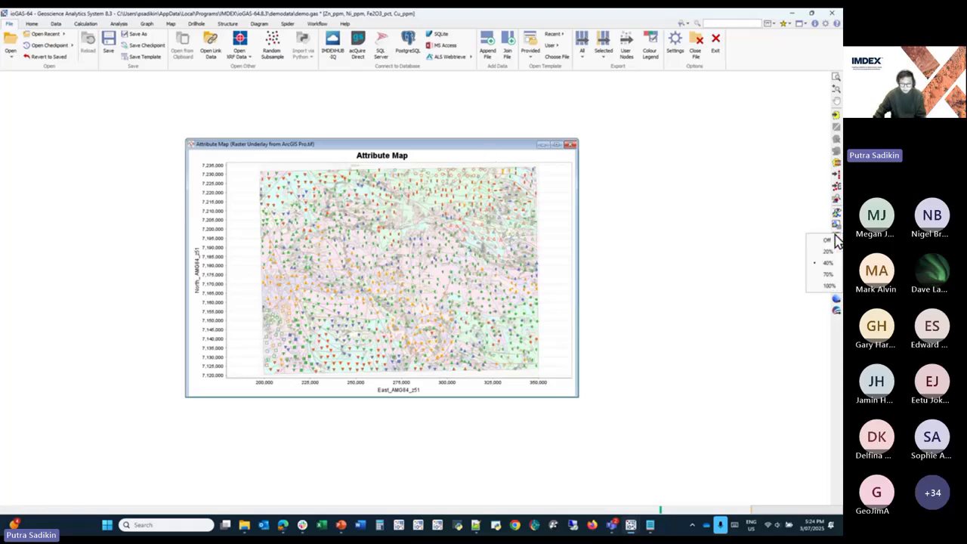
click(827, 274)
drag(454, 157, 378, 115)
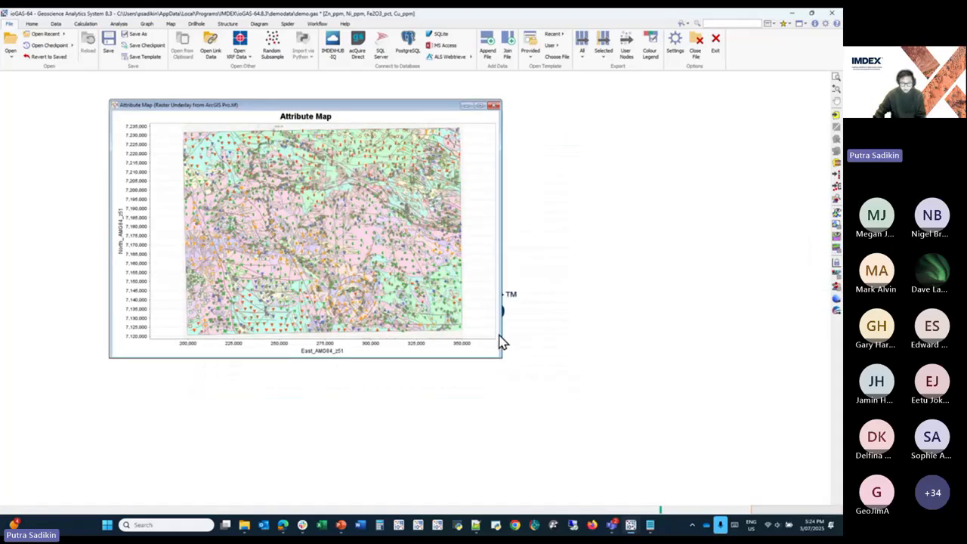
drag(496, 359, 642, 461)
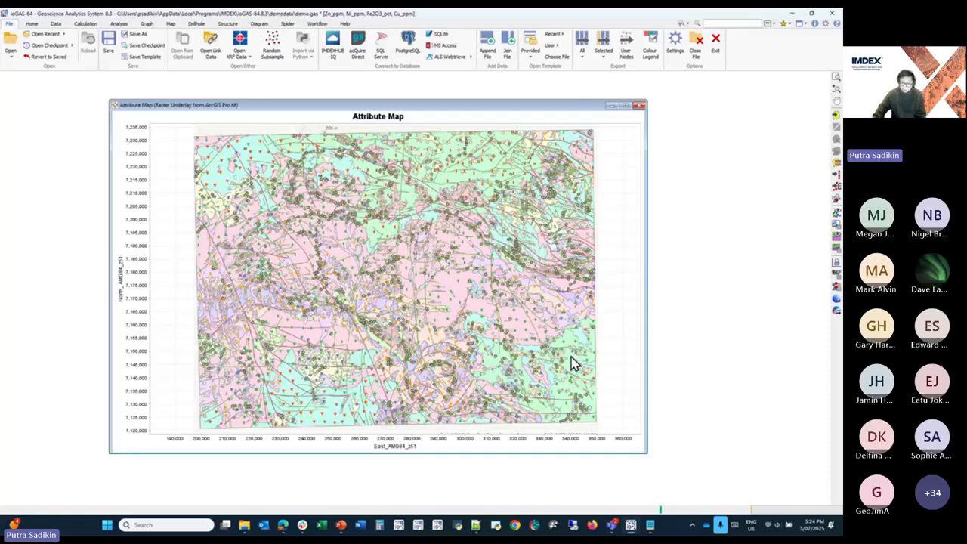
Step: Add Raster Underlay from MapInfo.tif and Demo Grid from GAS.Cu_ppm.tif to the GeoTiff Image Store
click(836, 249)
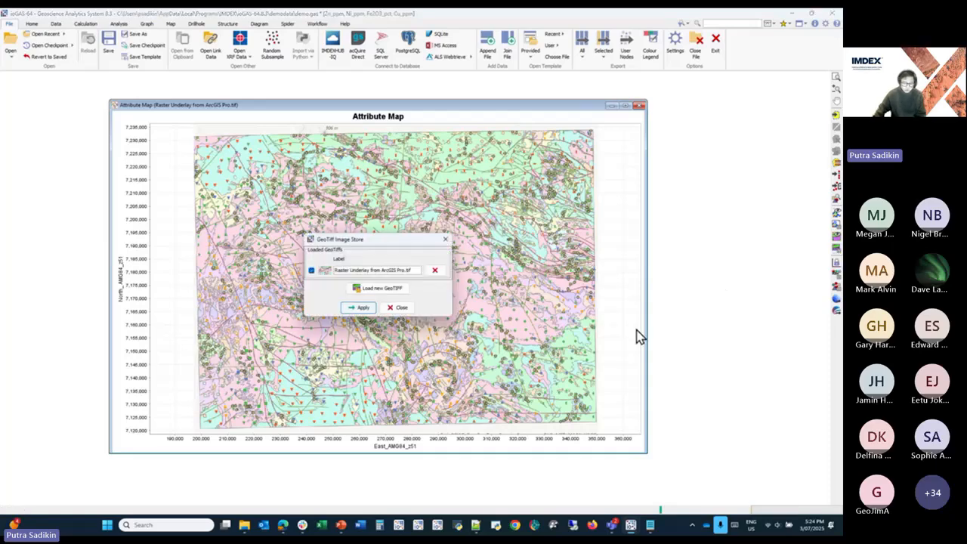
click(376, 288)
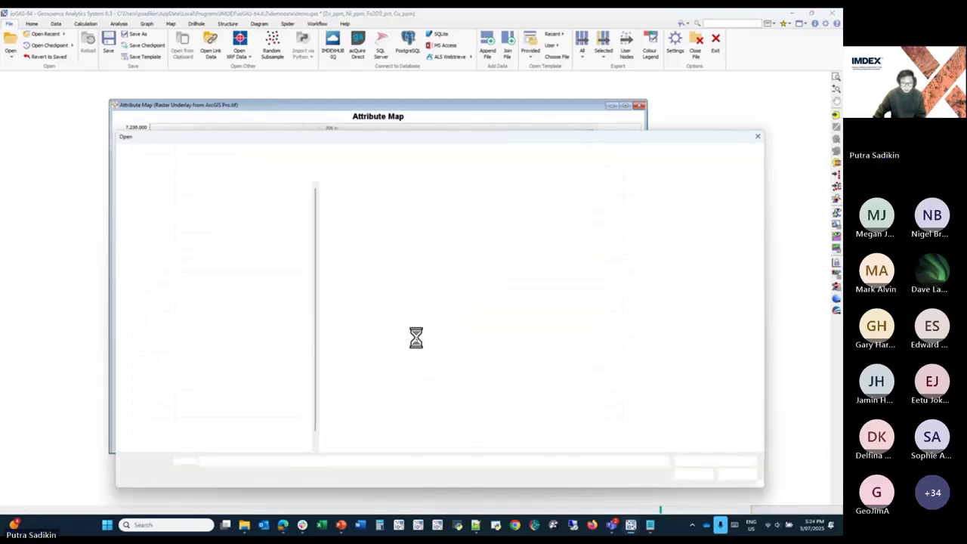
double_click(594, 227)
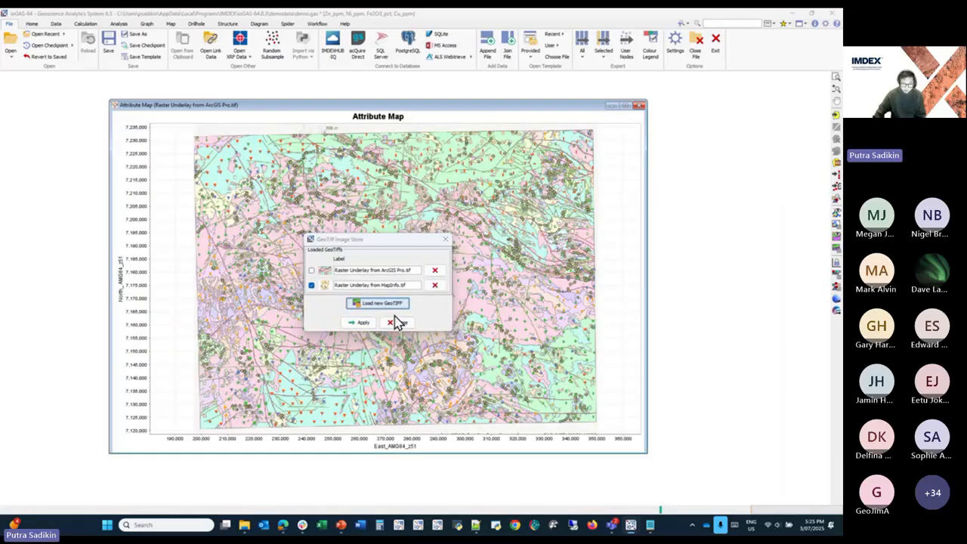
click(385, 305)
double_click(495, 219)
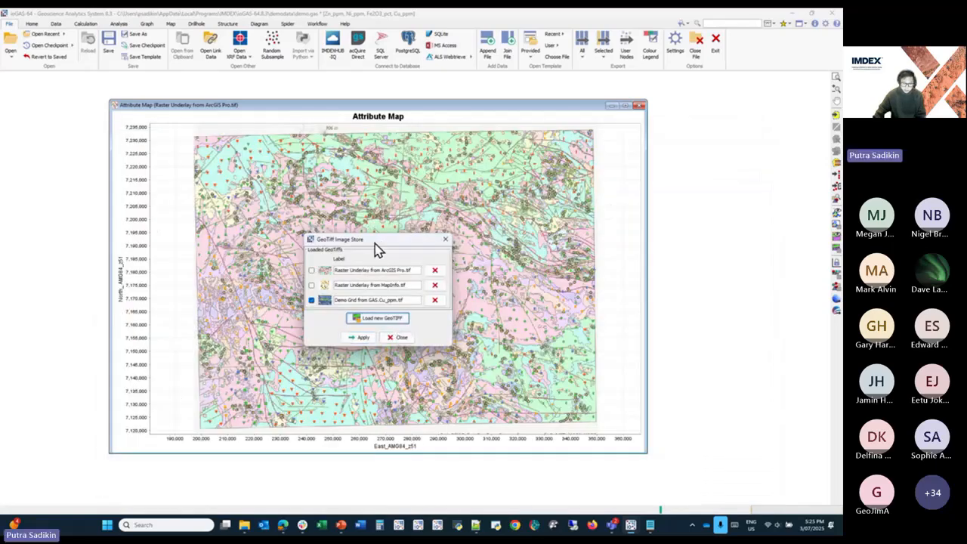
Step: Cycle the Attribute Map's underlay through the MapInfo, ArcGIS Pro and Demo Grid Cu_ppm rasters, finishing on Raster Underlay from MapInfo.tif
drag(374, 242, 632, 184)
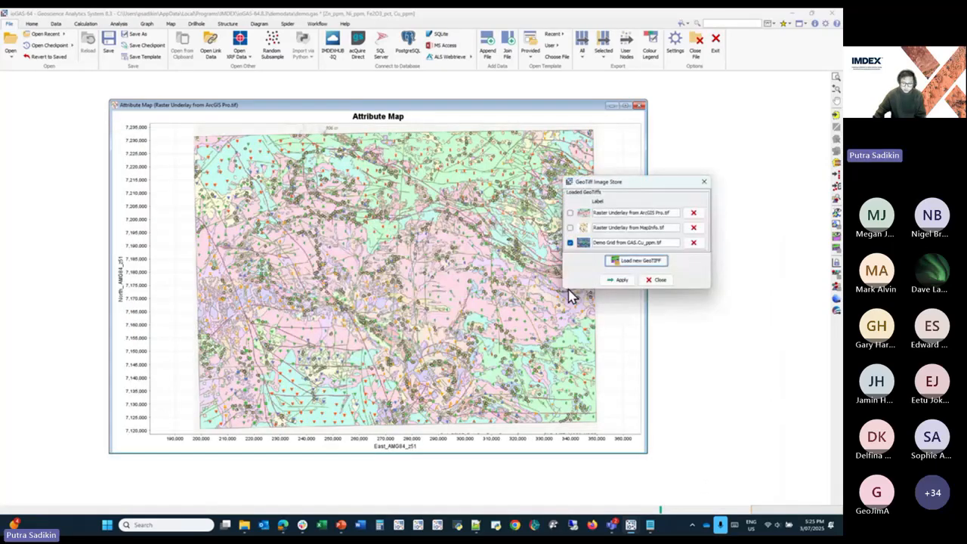
click(569, 227)
click(618, 281)
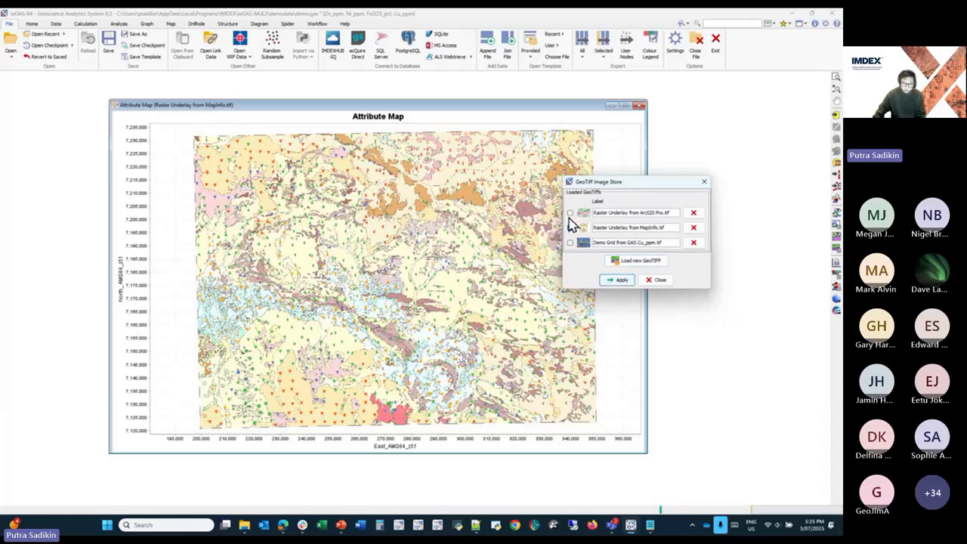
click(618, 280)
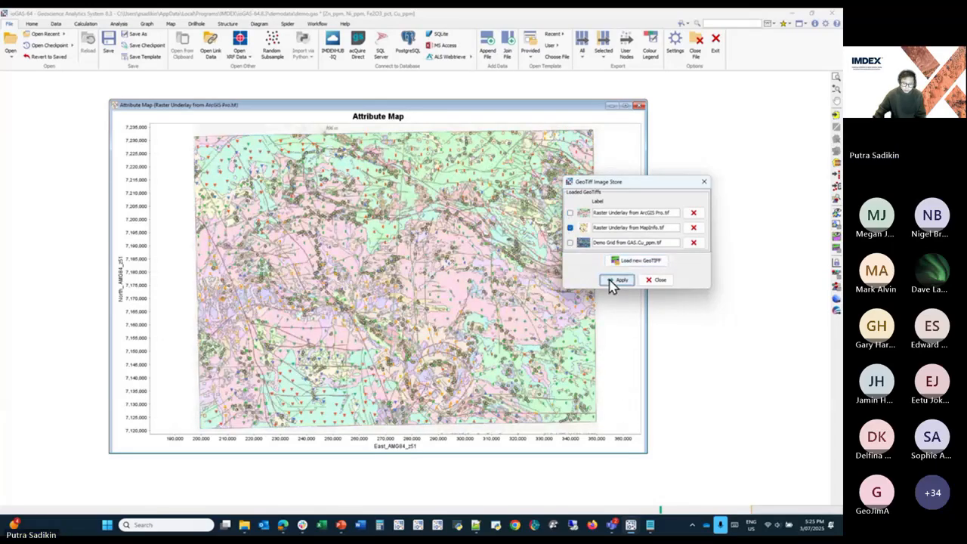
click(570, 242)
click(617, 281)
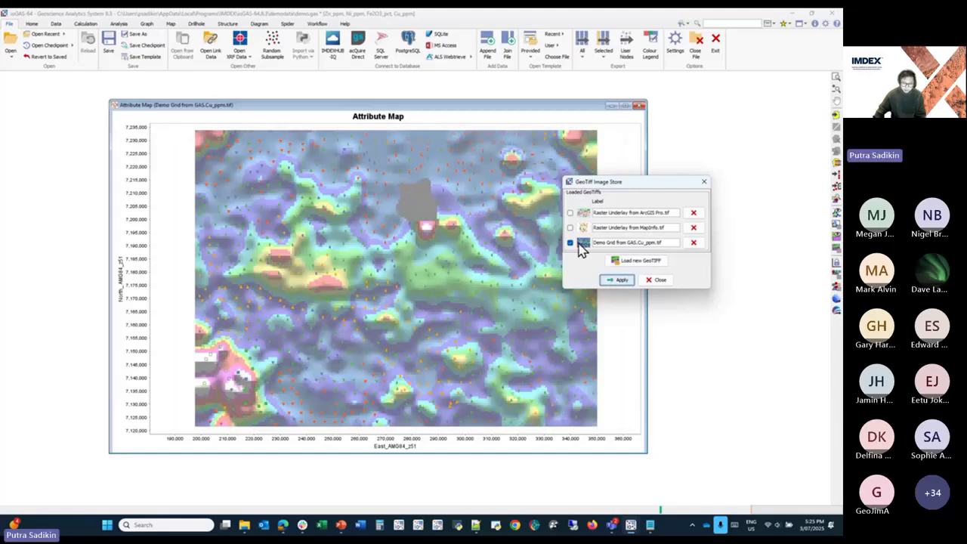
click(570, 228)
click(619, 281)
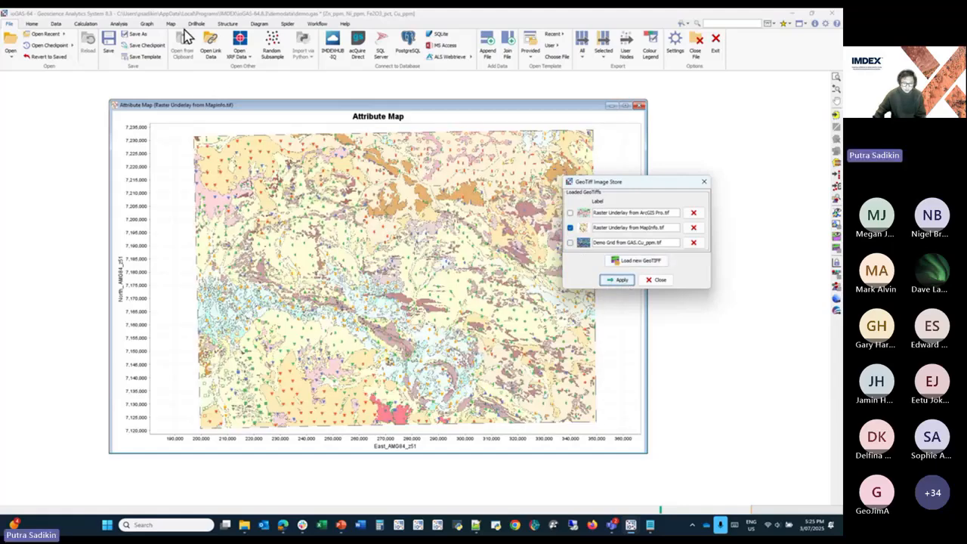
Step: Create Variable Maps for the selected Zn, Ni, Fe2O3 and Cu variables and underlay them with Raster Underlay from MapInfo.tif
click(172, 23)
click(188, 54)
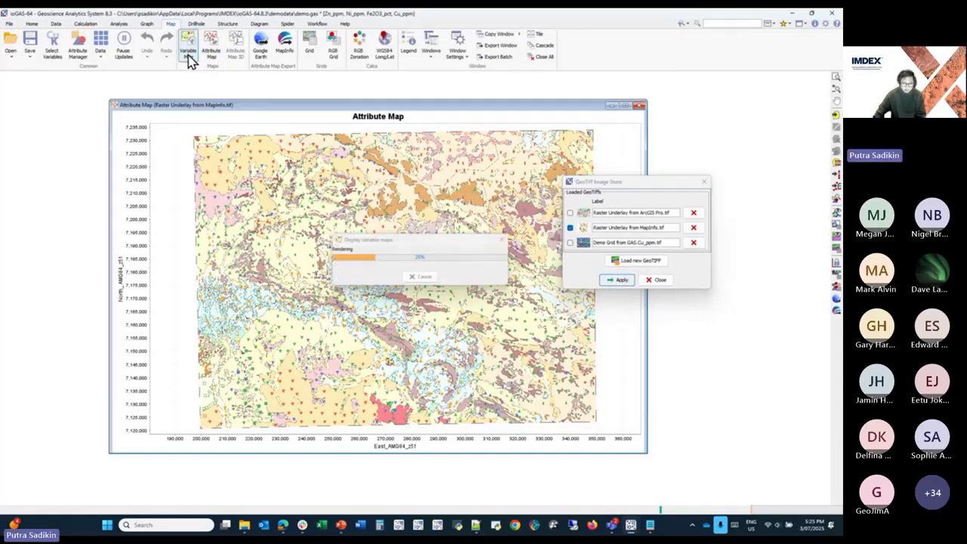
click(704, 182)
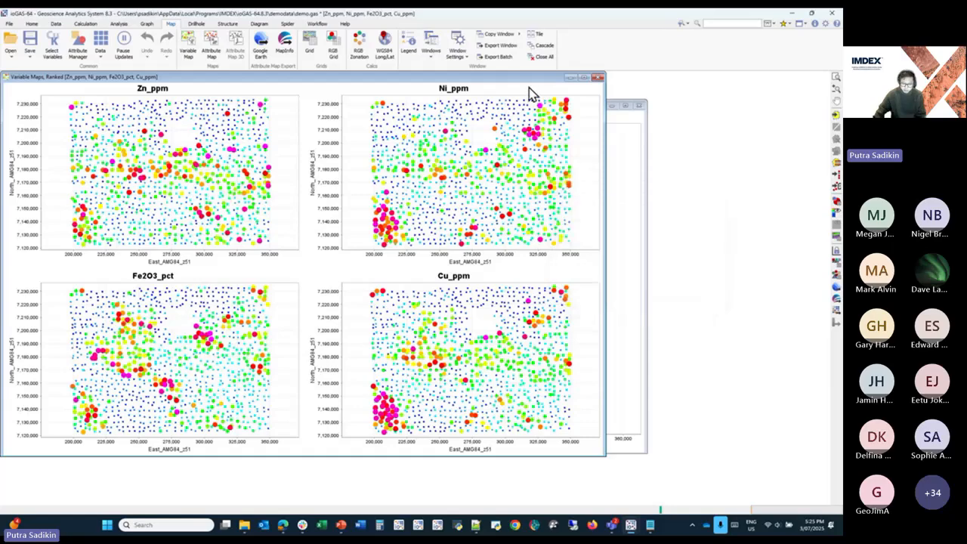
click(836, 243)
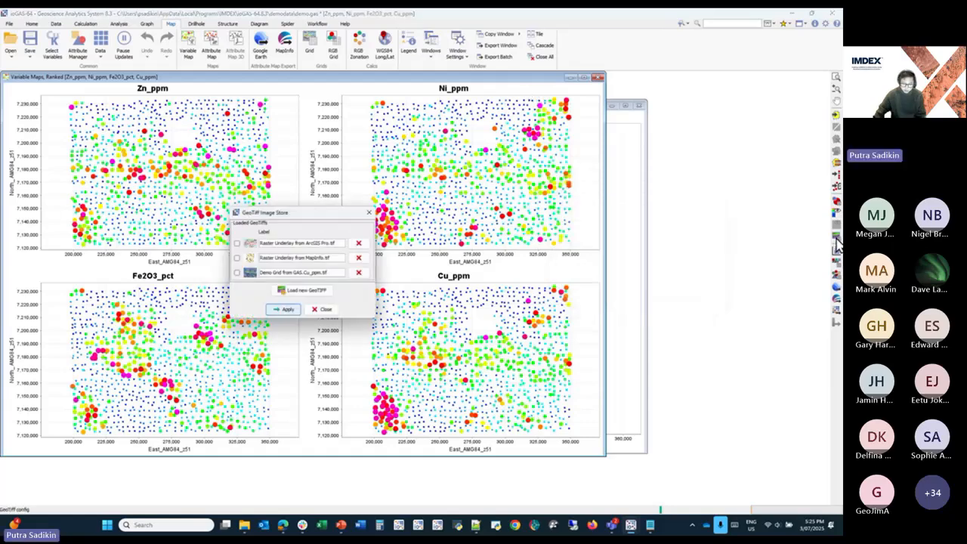
drag(287, 217, 613, 218)
click(564, 249)
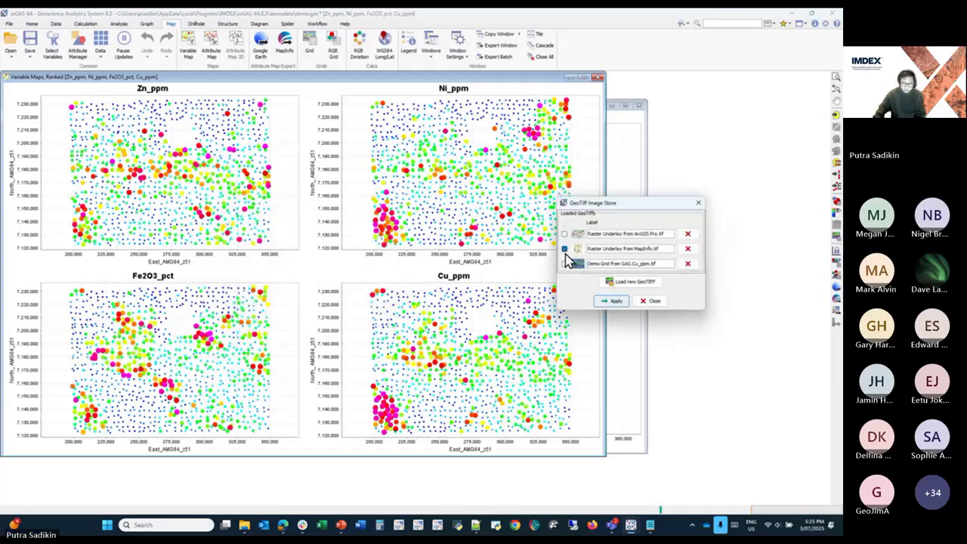
click(613, 300)
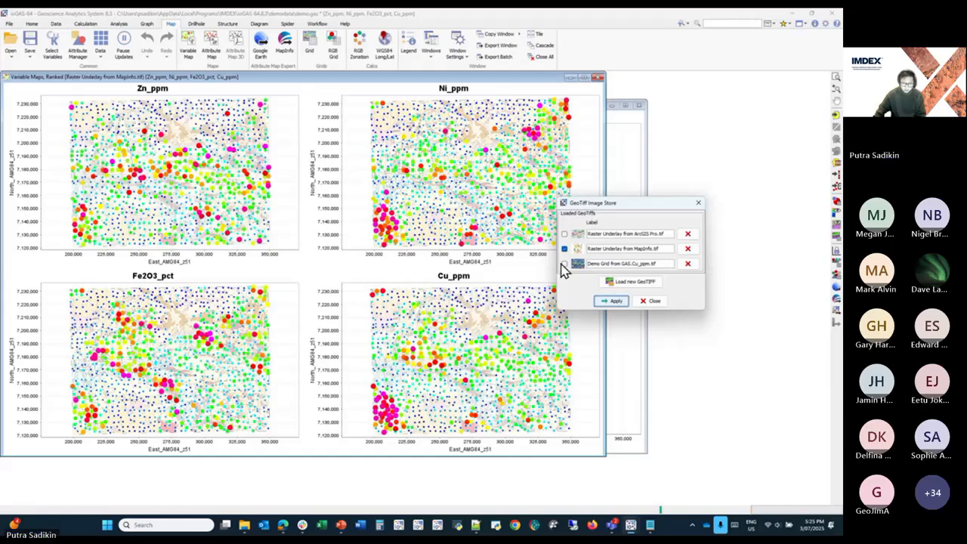
Step: Switch the Variable Maps' underlay to Demo Grid from GAS.Cu_ppm.tif, to the ArcGIS Pro raster, and back to the MapInfo raster
click(564, 263)
click(612, 300)
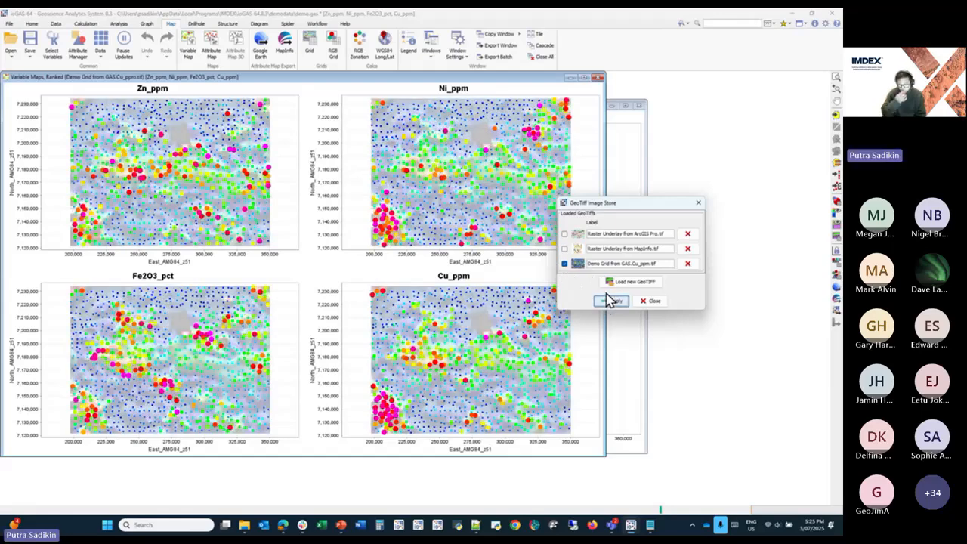
click(563, 234)
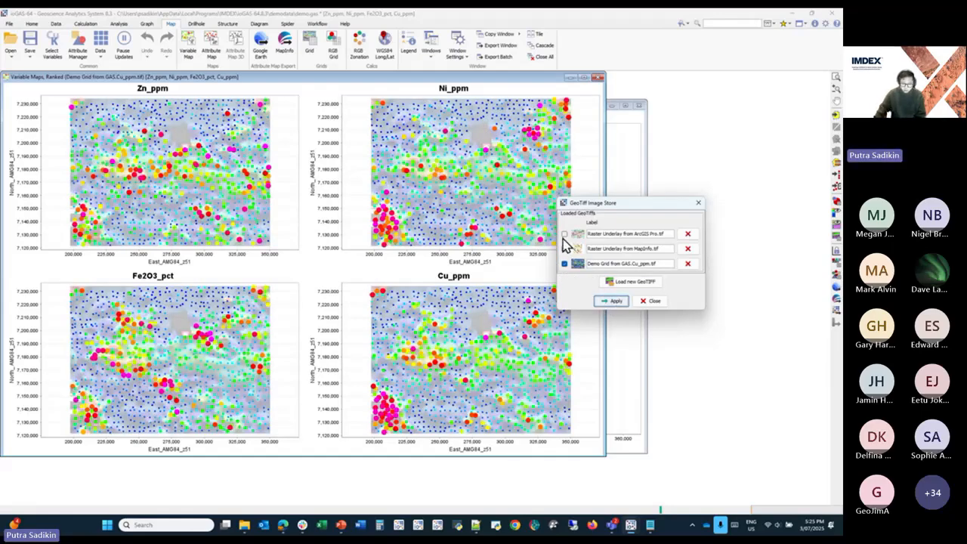
click(611, 301)
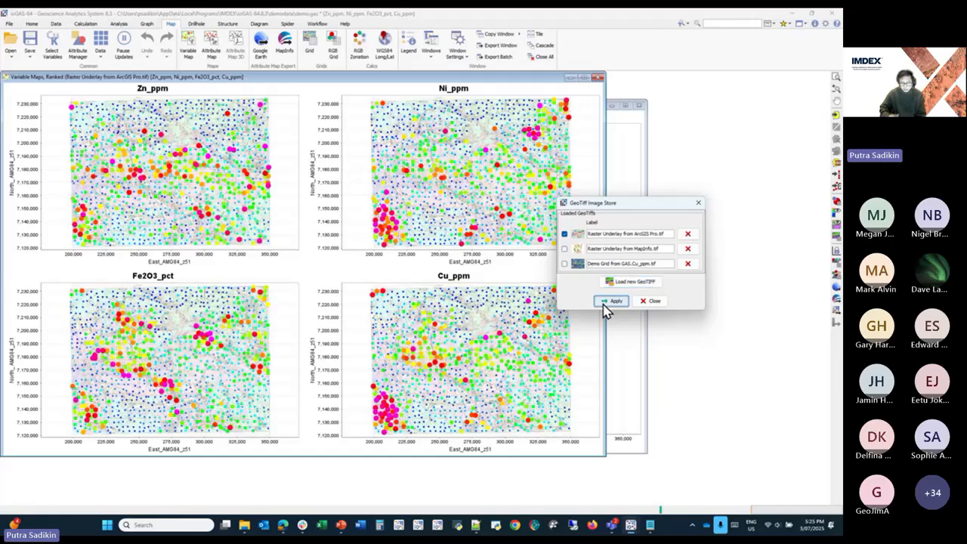
click(564, 249)
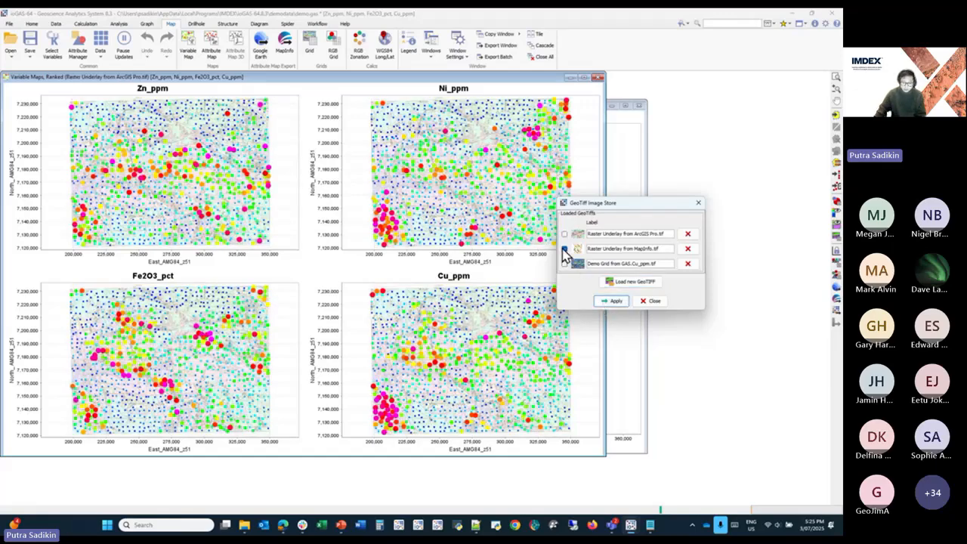
click(609, 302)
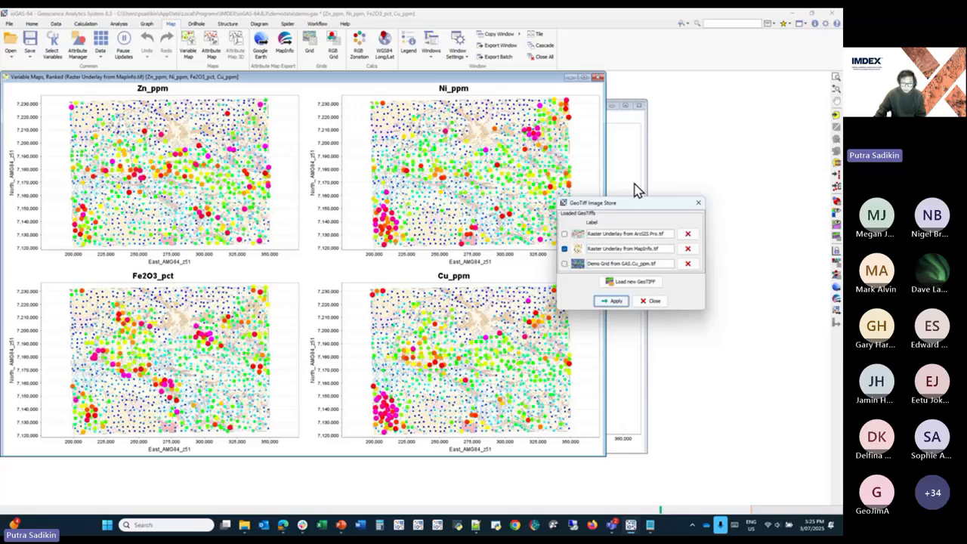
click(650, 302)
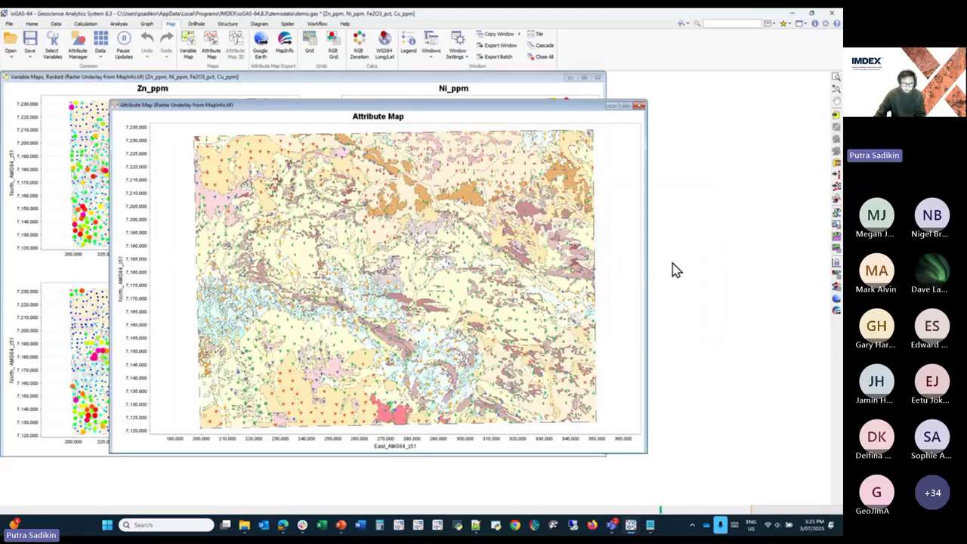
Step: Apply Demo Grid from GAS.Cu_ppm.tif beneath the Attribute Map and compare it with the Variable Maps
click(832, 248)
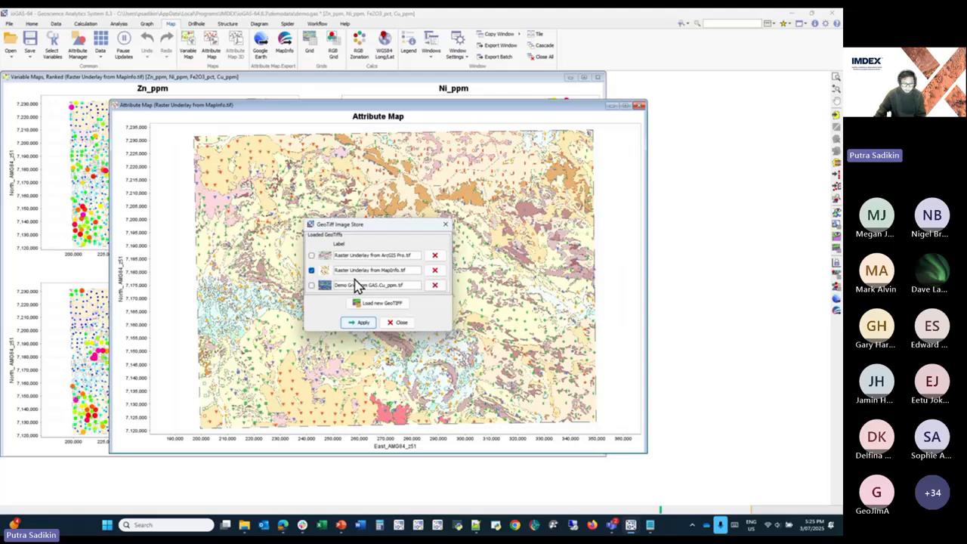
click(312, 285)
click(362, 323)
click(398, 322)
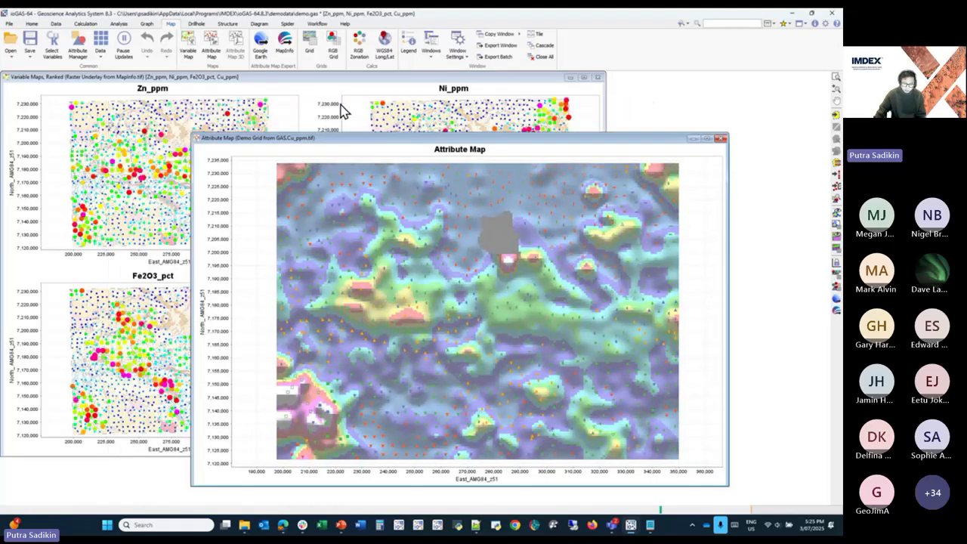
click(341, 109)
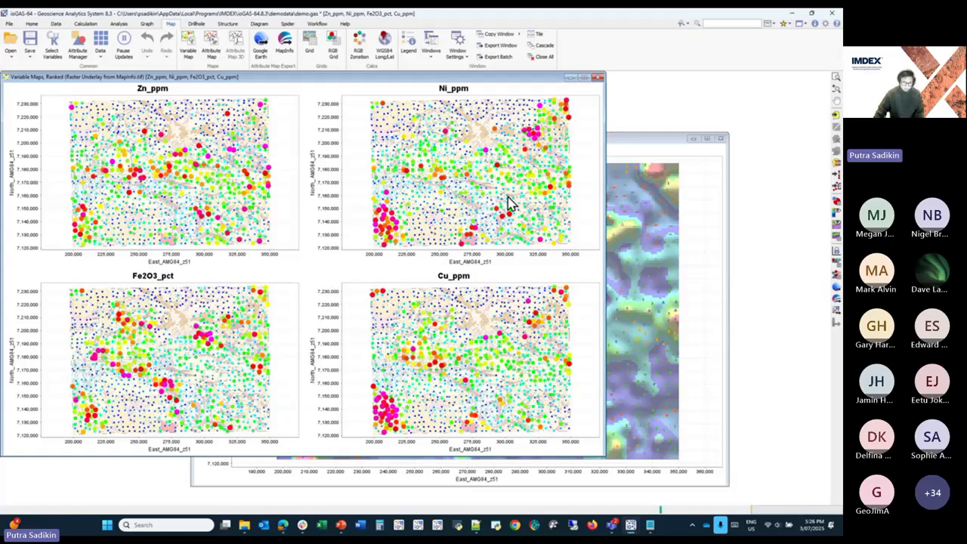
mouse_move(507, 202)
click(657, 173)
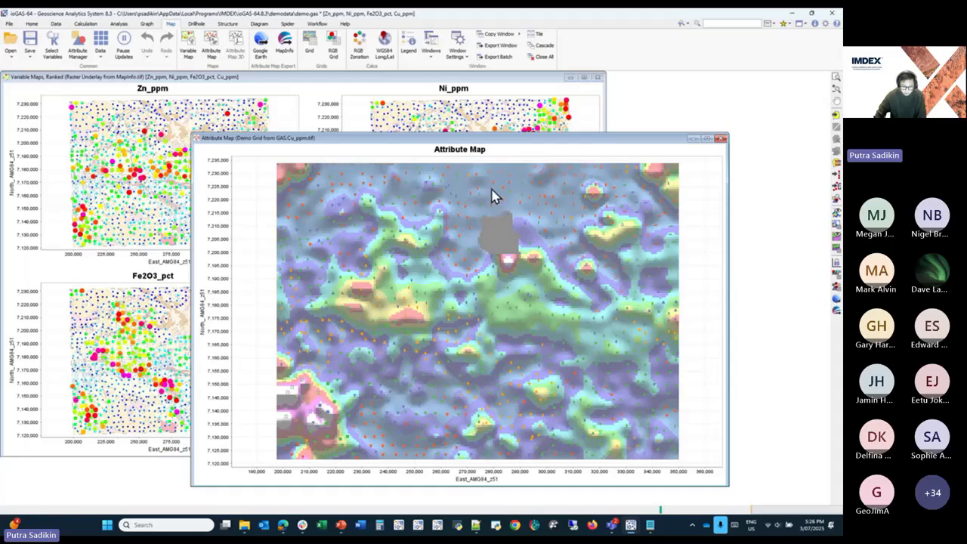
Step: Delete all attributes globally so every sample reverts to the default attributes
click(79, 46)
click(718, 296)
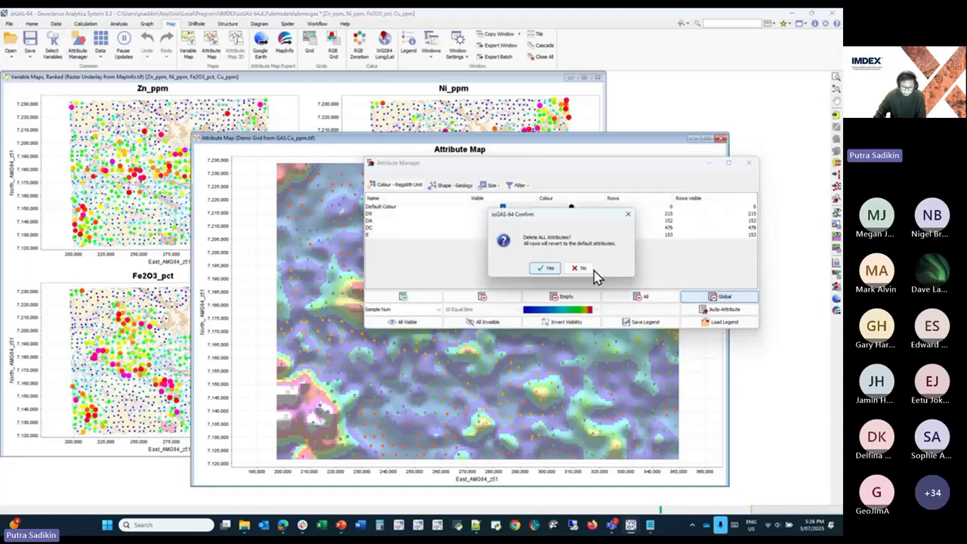
click(545, 269)
click(346, 143)
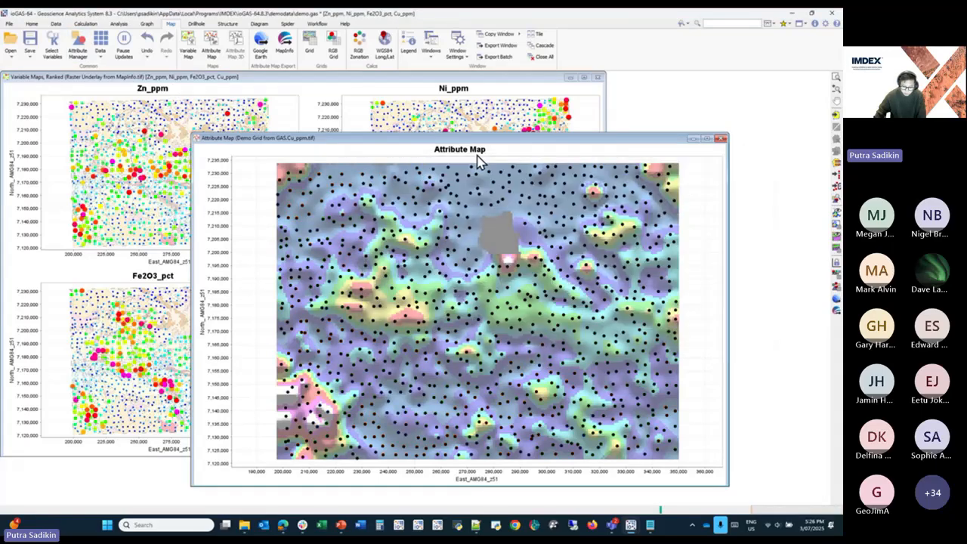
Step: Highlight the samples over the southwestern Cu anomaly and over the central band on the Attribute Map, and clear the selection
click(836, 121)
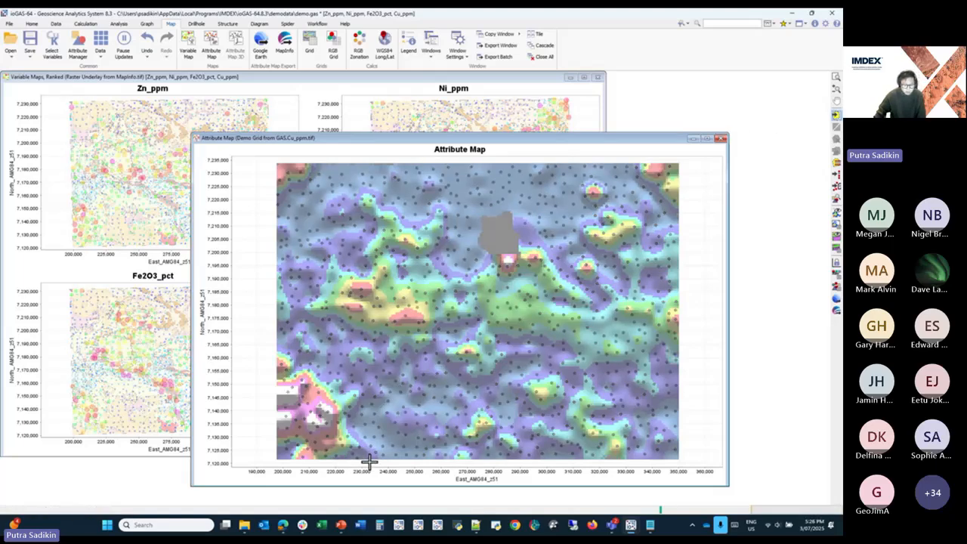
mouse_move(380, 462)
mouse_down()
mouse_move(308, 461)
mouse_move(259, 379)
mouse_move(340, 343)
mouse_up()
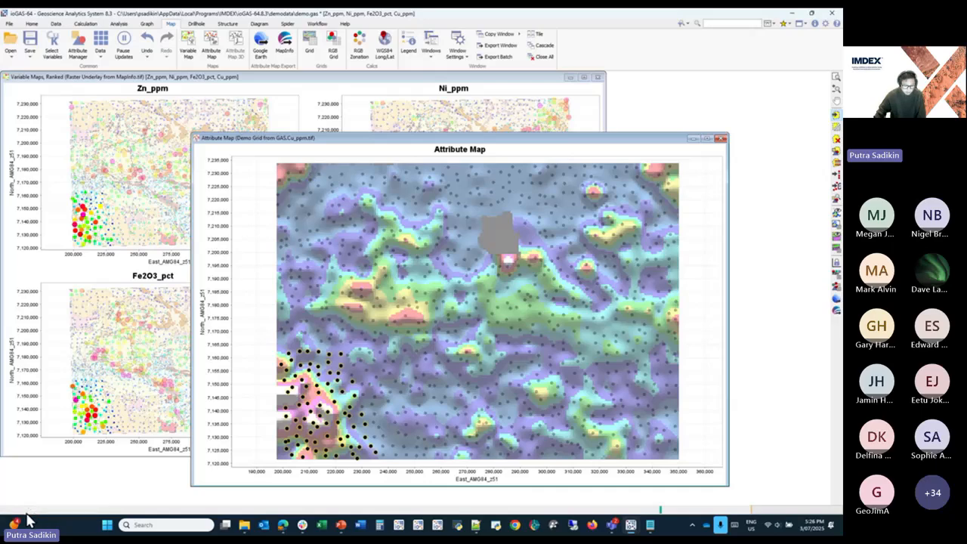
mouse_move(557, 287)
mouse_down()
mouse_move(427, 223)
mouse_move(295, 273)
mouse_move(468, 396)
mouse_move(633, 431)
mouse_up()
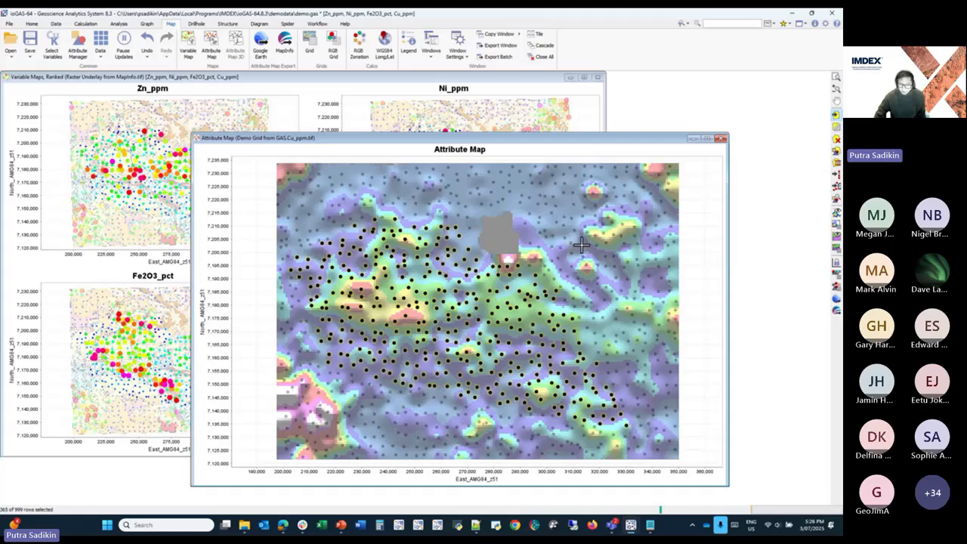
click(836, 143)
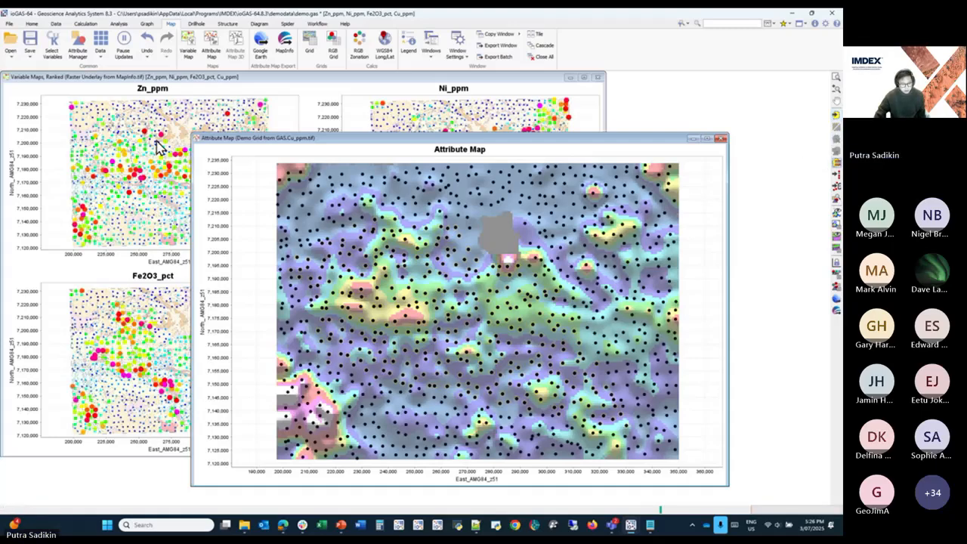
Step: Import 3D DH Dataset (Simplified) Part 1.xlsx with its default column properties, discarding the changes to demo.gas
mouse_move(240, 533)
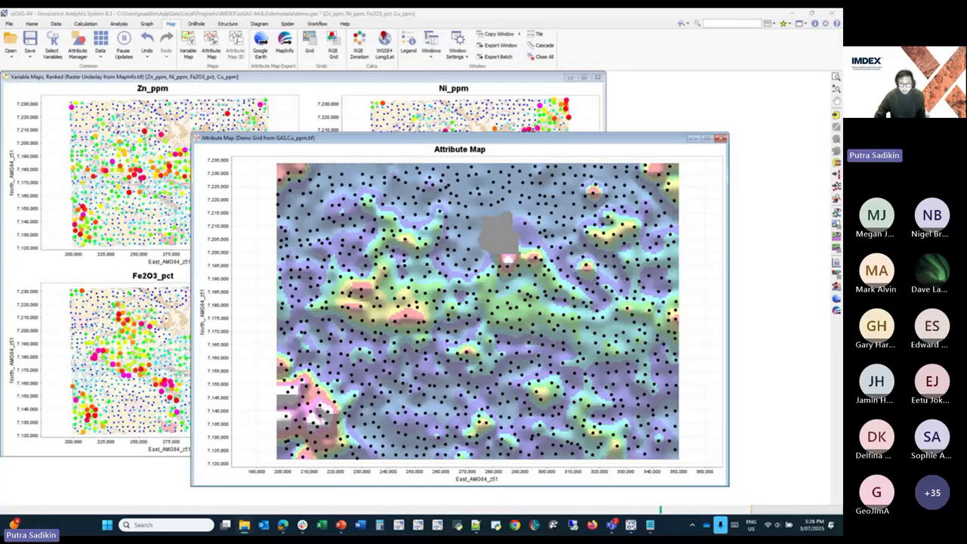
drag(714, 178, 754, 172)
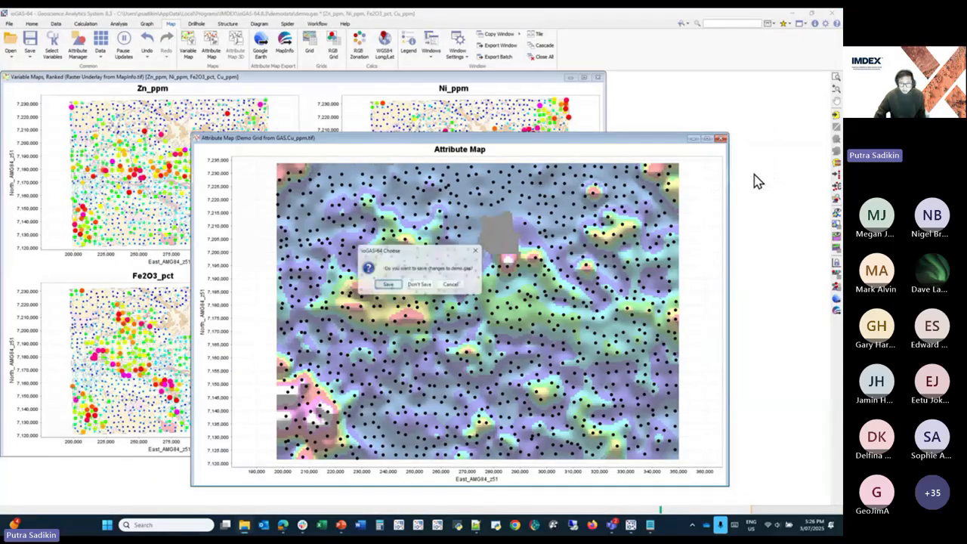
click(421, 288)
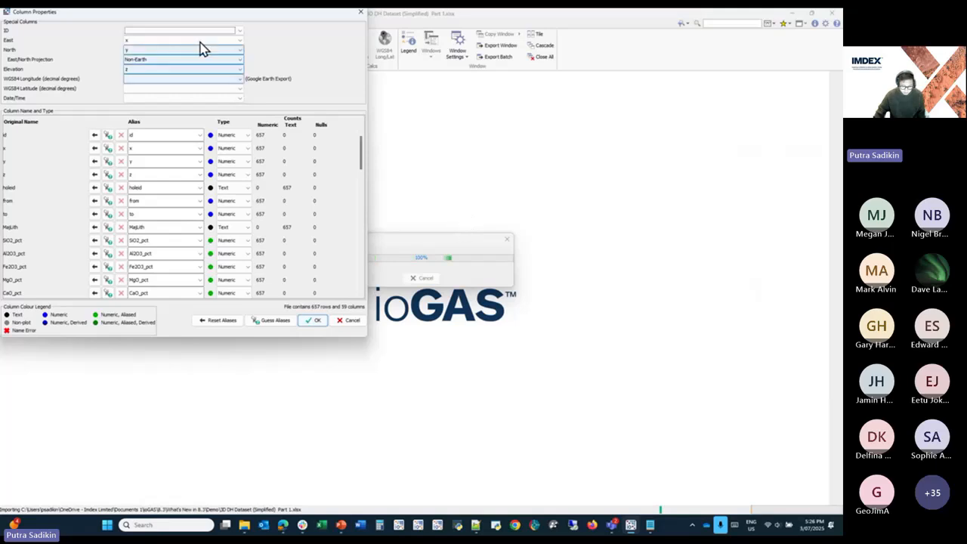
drag(205, 16, 240, 56)
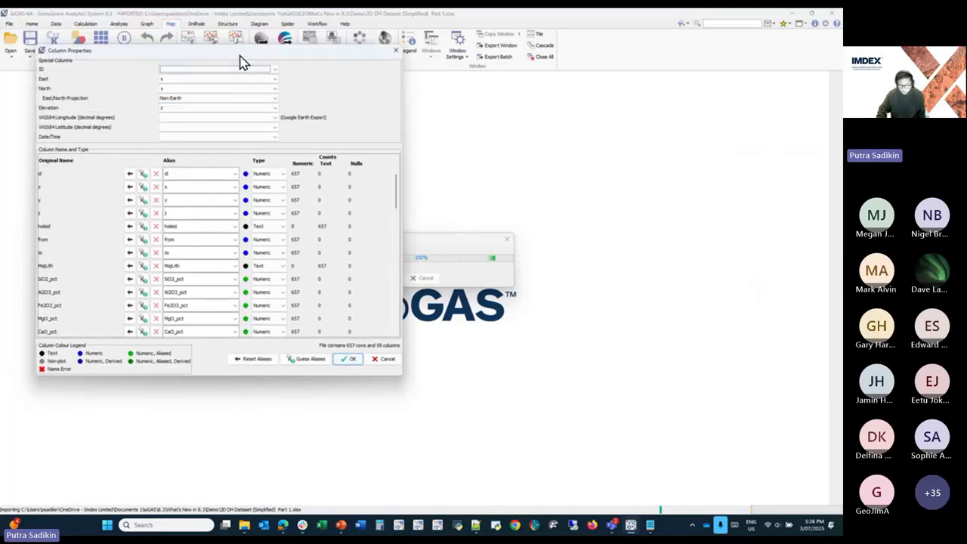
scroll(398, 195, down, 1)
drag(397, 197, 393, 325)
click(349, 361)
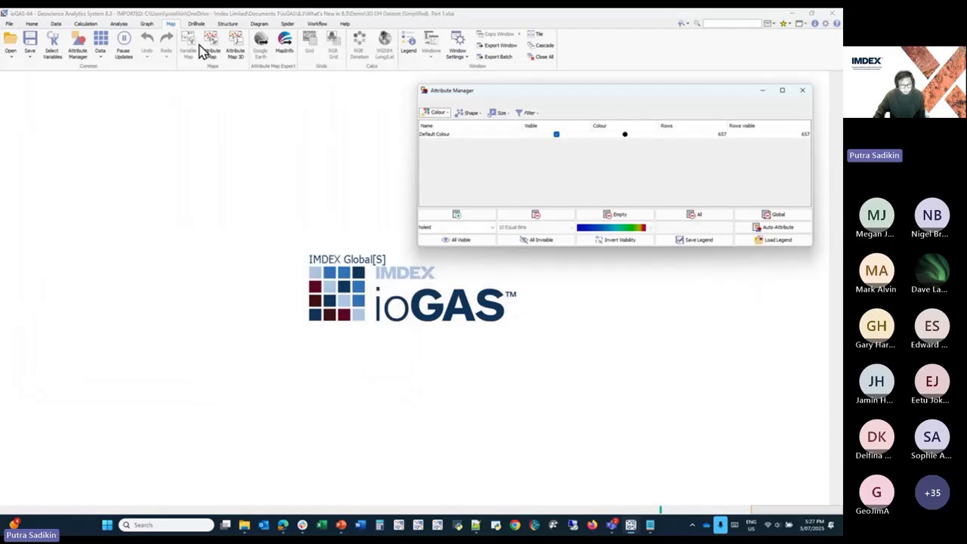
Step: Create a 3D Attribute Map of the drillholes, view it in the North–Elevation plane and enlarge its window
click(234, 51)
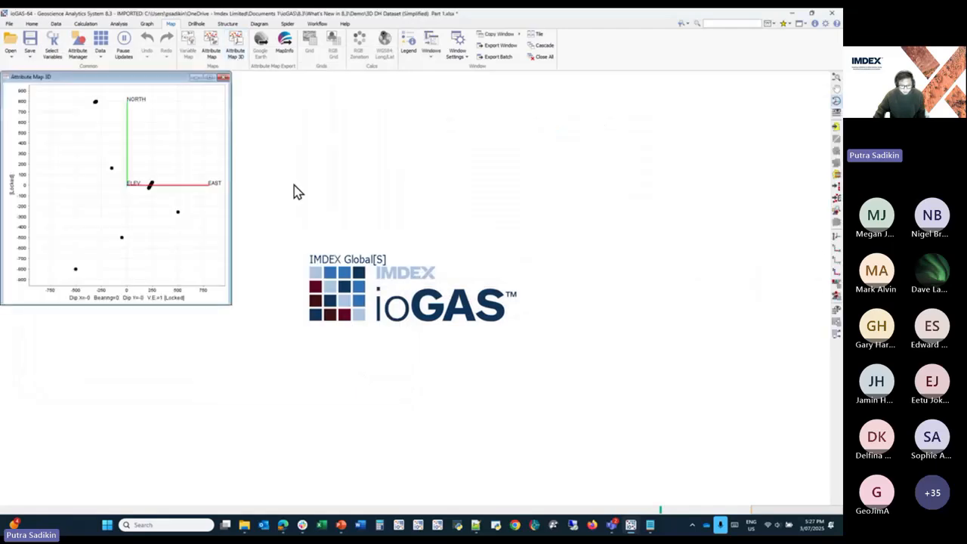
click(836, 268)
drag(232, 305, 464, 395)
click(655, 523)
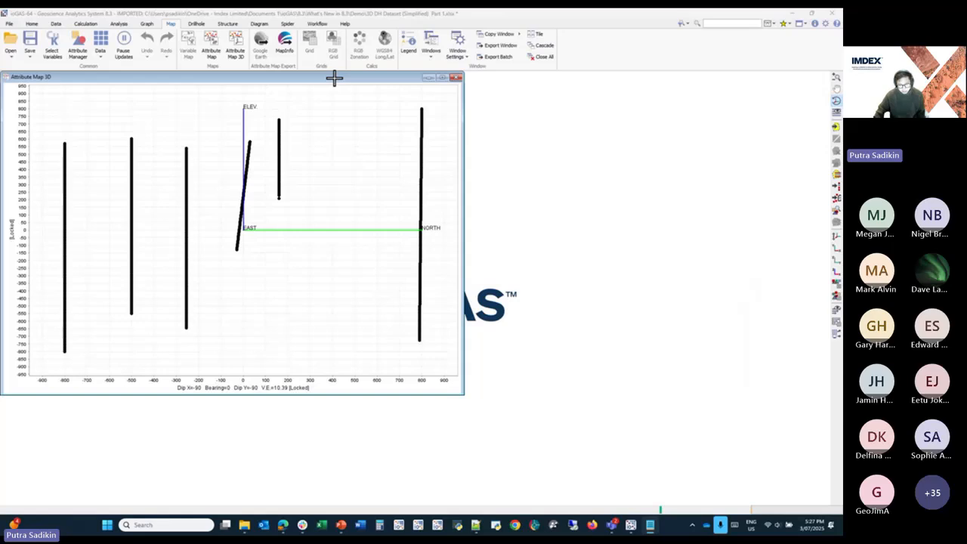
Step: Select variables SiO2_pct and Fe2O3_pct, create an XY plot of them and place it beside the 3D Attribute Map
click(53, 42)
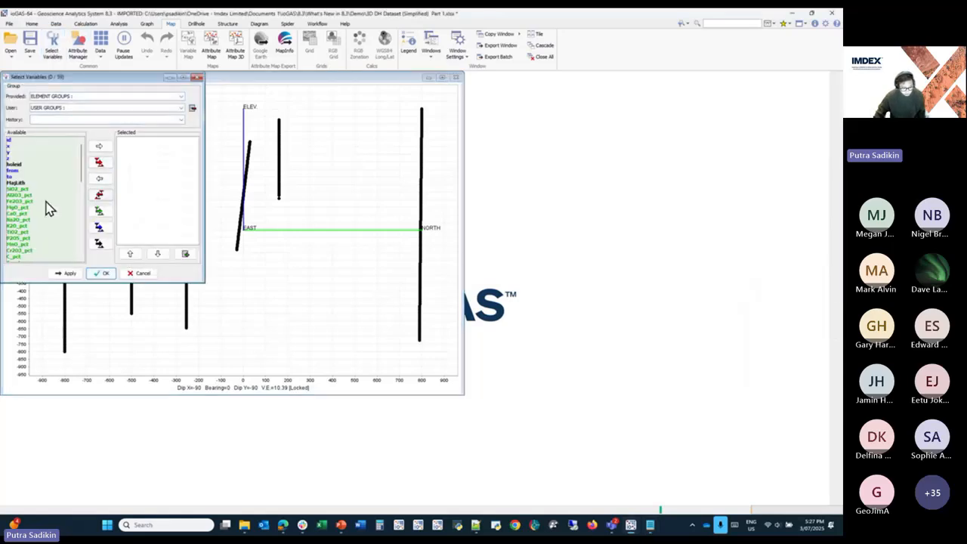
double_click(23, 189)
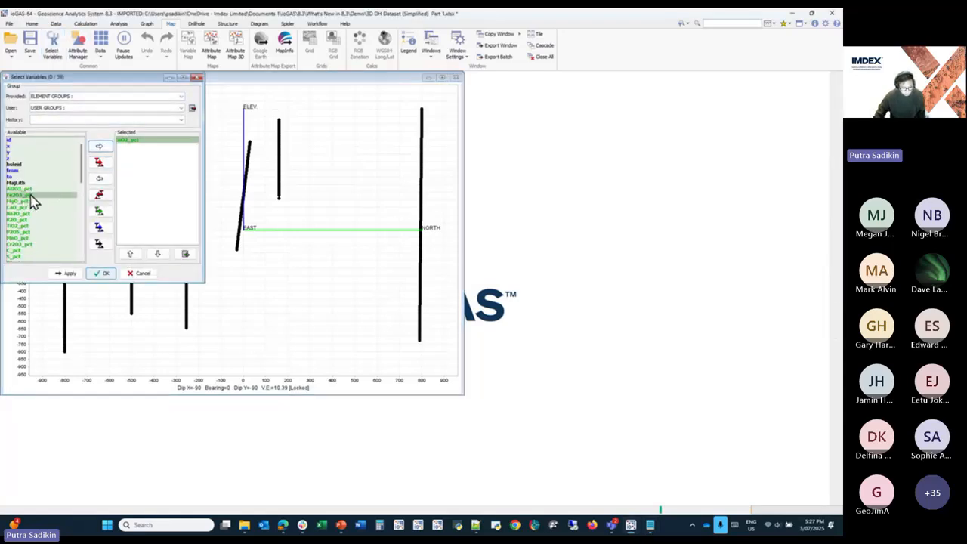
click(99, 146)
click(101, 272)
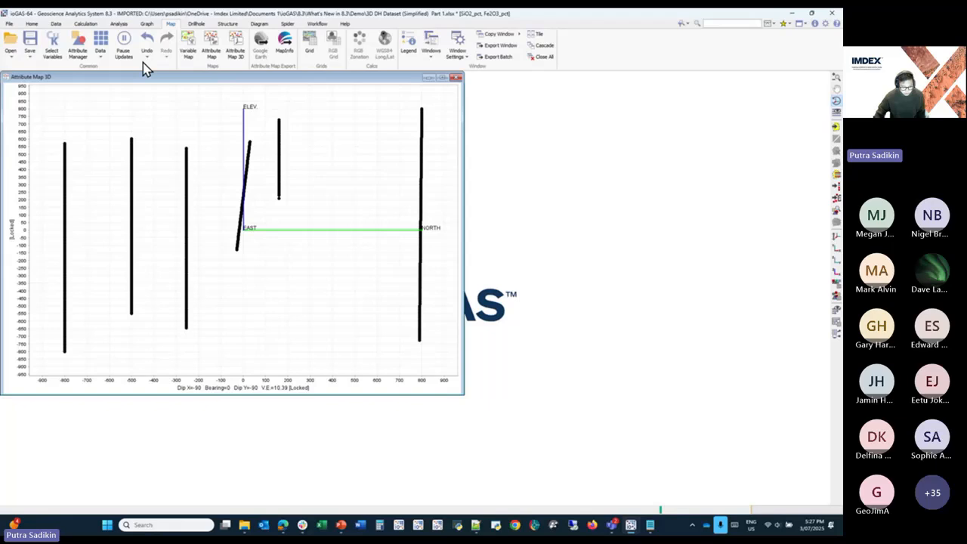
click(146, 23)
click(190, 43)
drag(216, 89, 682, 130)
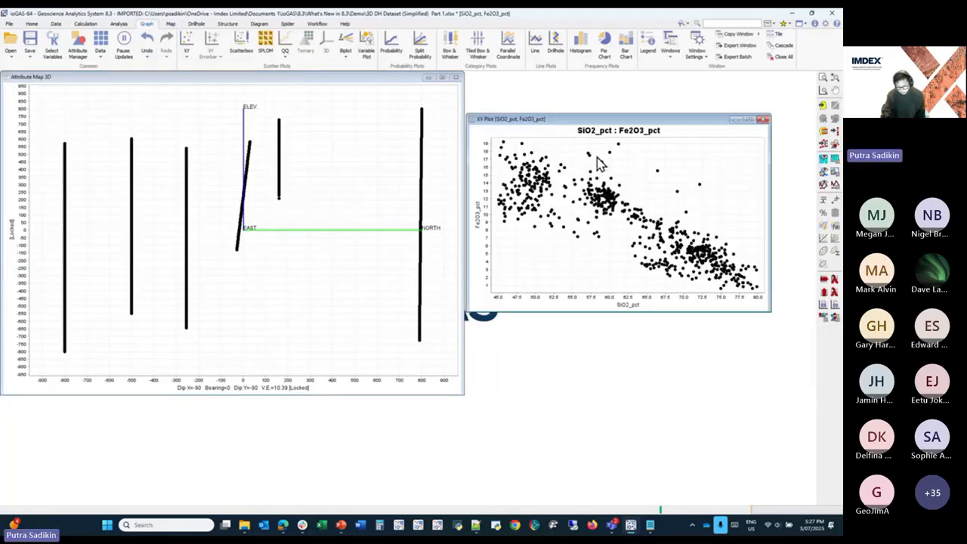
Step: Add four colour attributes and assign Colour_01 with an attribute polygon to the XY plot cluster near 60% SiO2
click(78, 43)
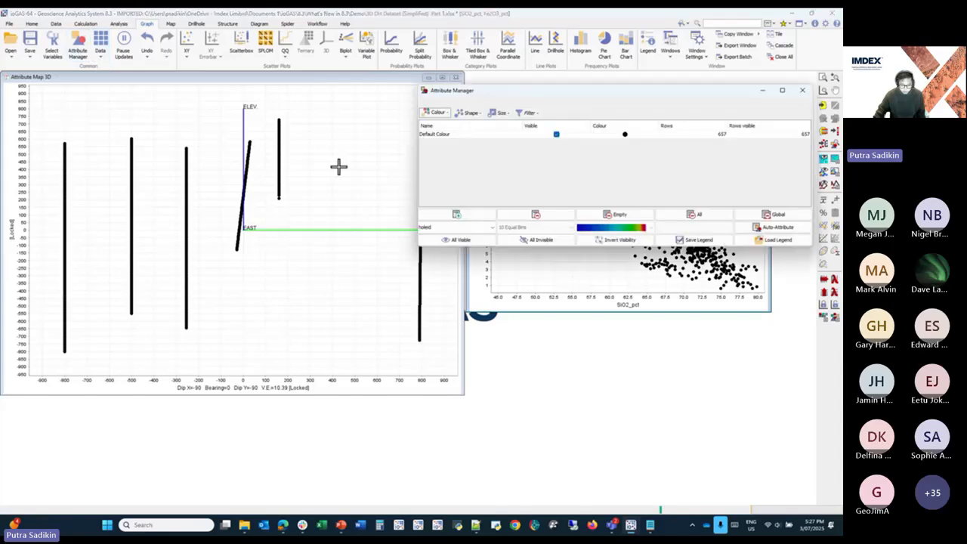
click(456, 214)
drag(478, 106, 250, 245)
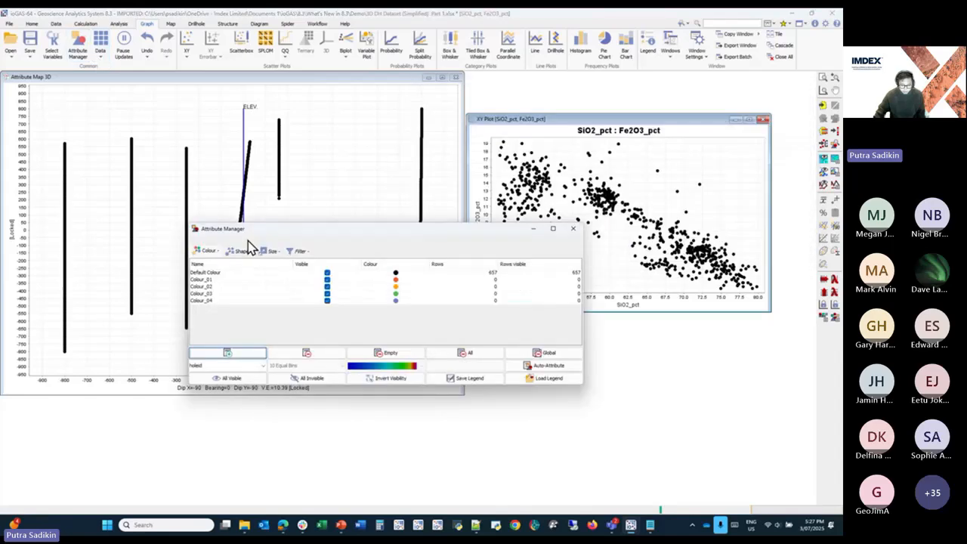
click(215, 280)
click(823, 145)
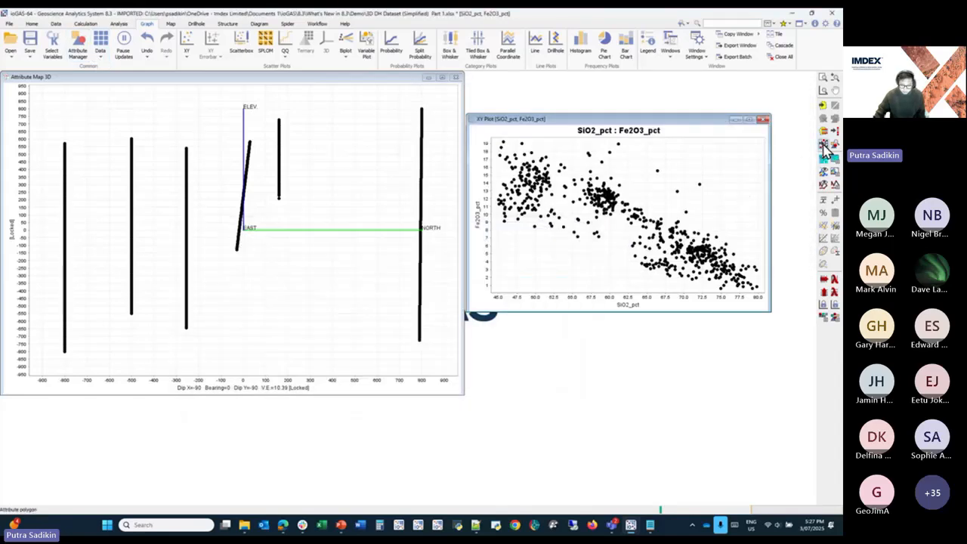
mouse_move(648, 163)
mouse_down()
mouse_move(592, 163)
mouse_move(631, 217)
mouse_move(610, 236)
mouse_move(699, 227)
mouse_move(706, 211)
mouse_up()
Step: Assign Colour_02 to the XY plot samples around 67% SiO2 and Colour_03 to the high-SiO2, low-Fe2O3 cluster, using attribute polygons
click(78, 47)
click(248, 288)
click(78, 47)
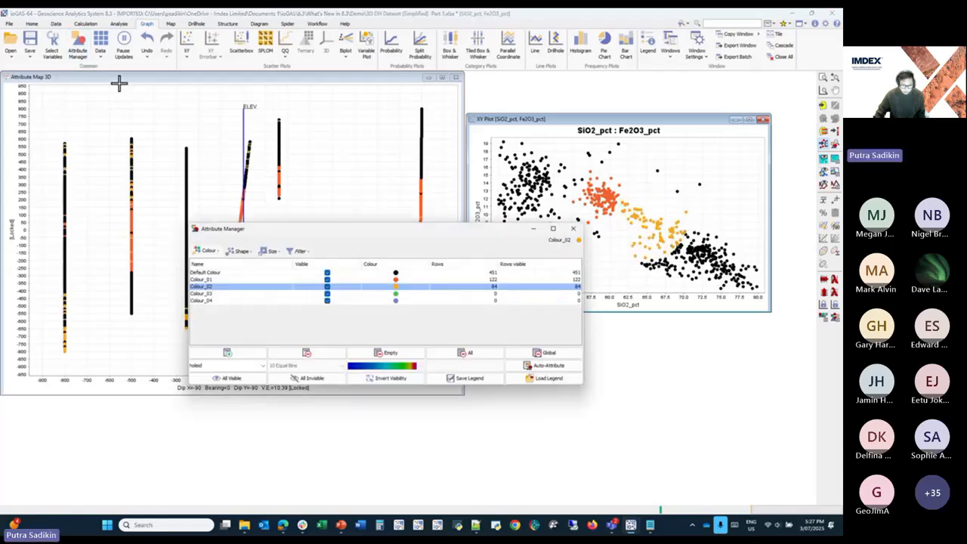
click(212, 294)
drag(693, 227, 651, 286)
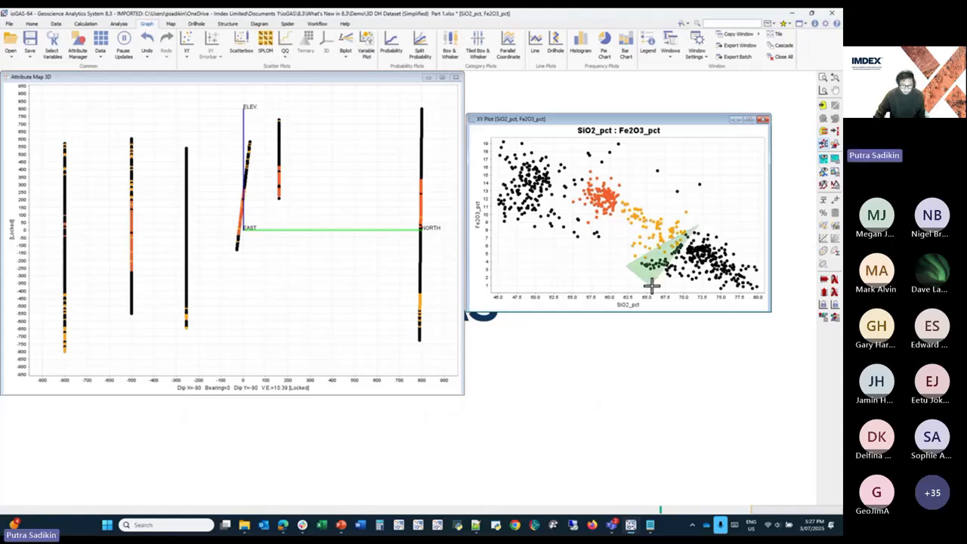
click(651, 286)
click(760, 290)
double_click(752, 255)
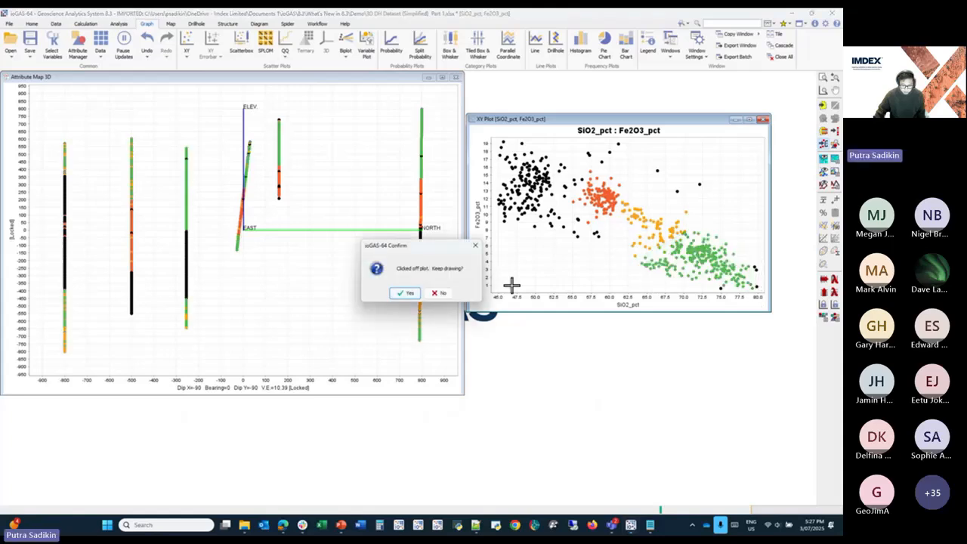
click(438, 292)
Step: Delete all attributes globally, check the Attribute Manager and put it out of the way of the XY plot
click(78, 47)
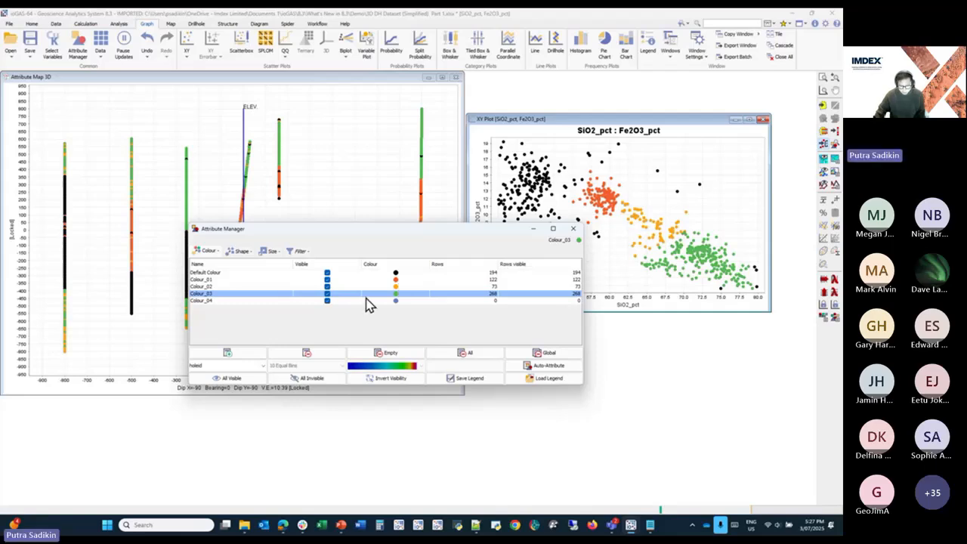
click(527, 362)
click(385, 336)
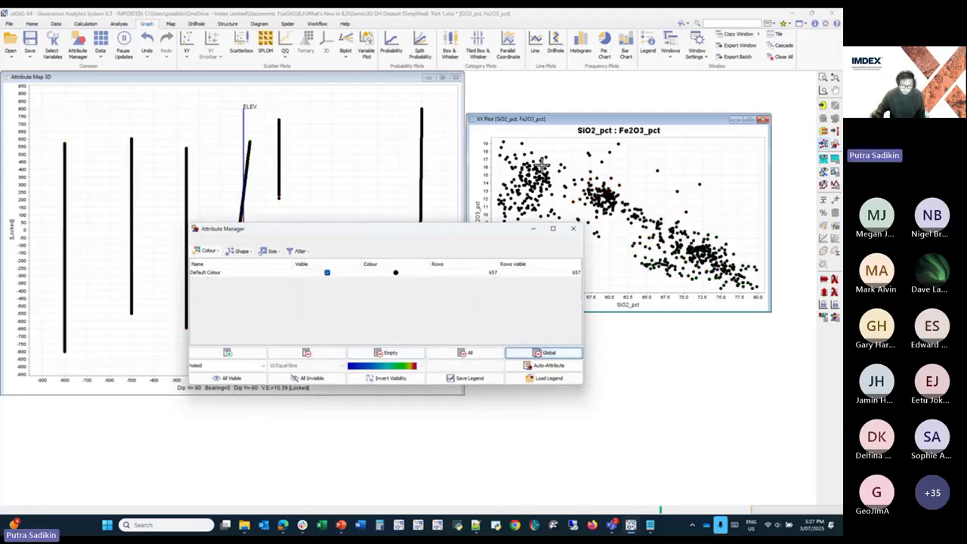
click(582, 119)
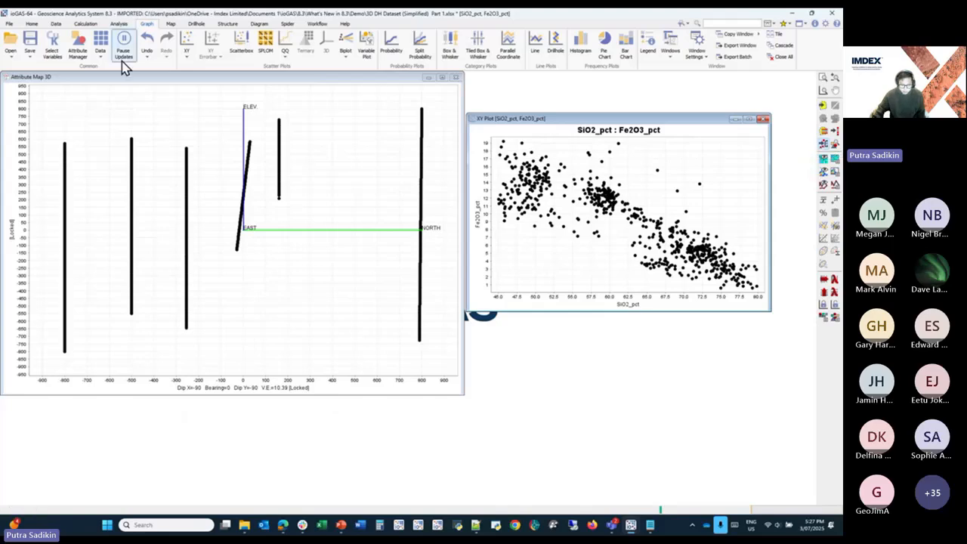
click(80, 55)
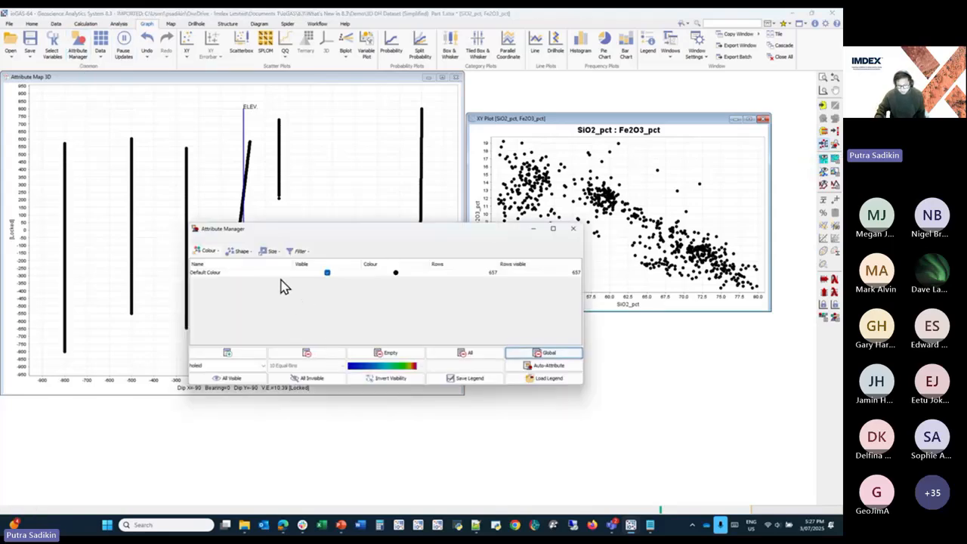
click(535, 230)
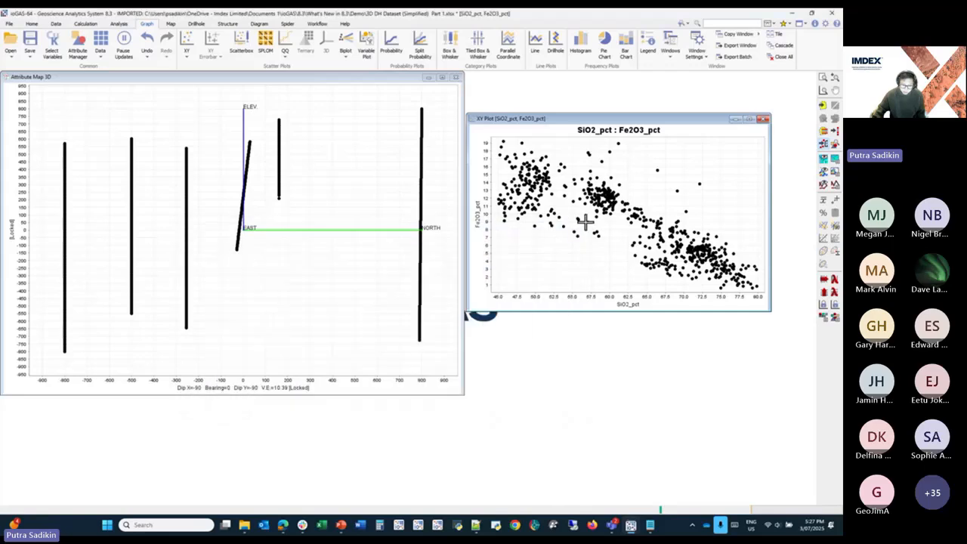
Step: Outline the XY plot clusters near 60% and 67% SiO2 with attribute polygons, creating a new colour attribute for each
mouse_move(628, 157)
mouse_down()
mouse_move(595, 157)
mouse_move(624, 221)
mouse_move(639, 220)
mouse_up()
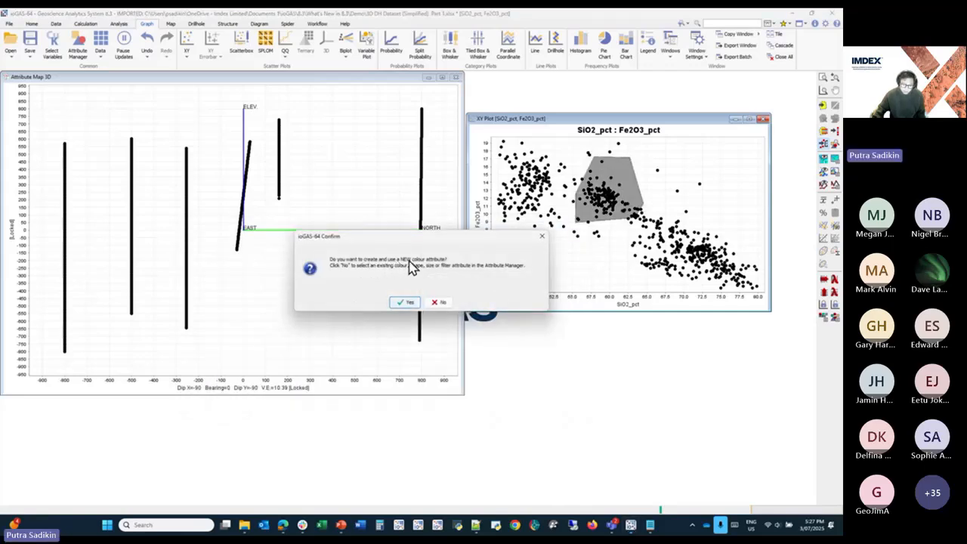
click(406, 303)
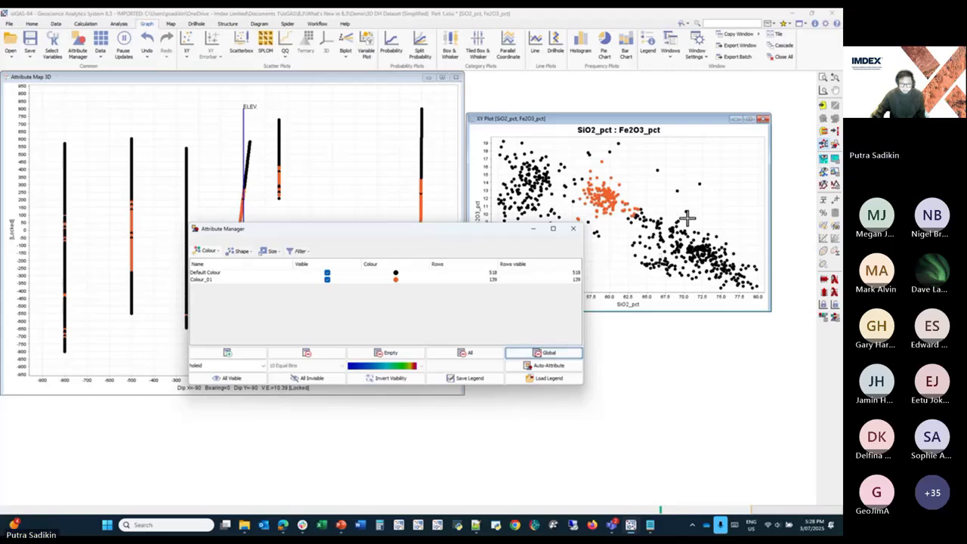
mouse_move(697, 213)
mouse_down()
mouse_move(634, 207)
mouse_move(641, 264)
mouse_move(685, 256)
mouse_up()
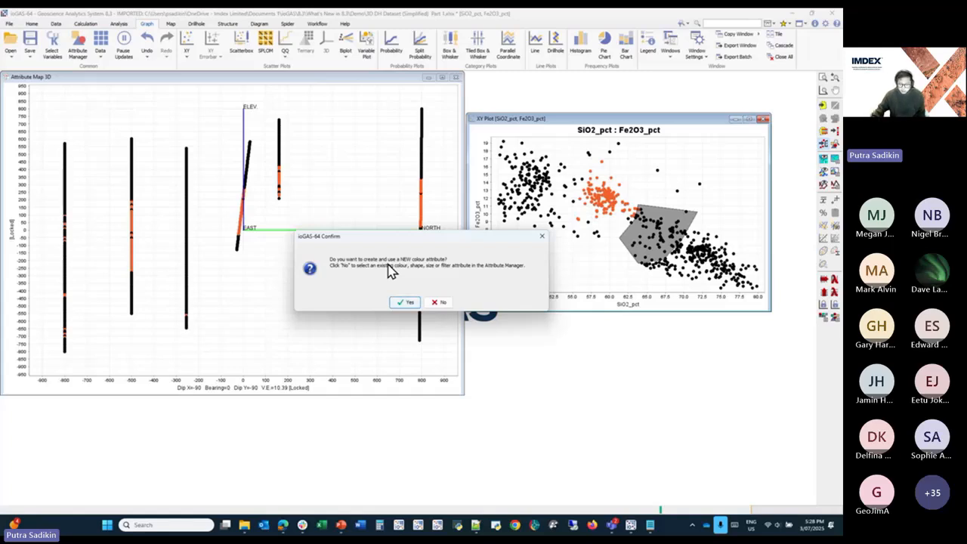
click(403, 307)
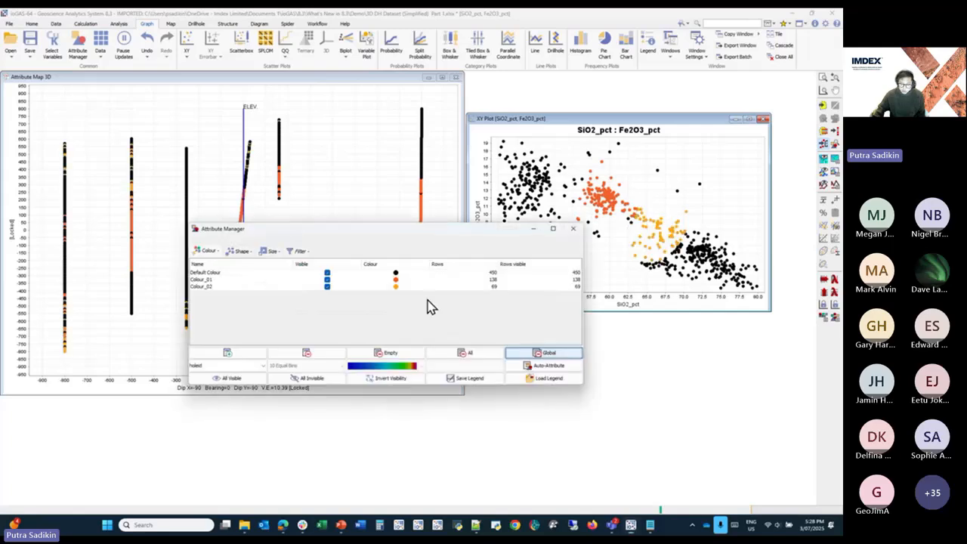
Step: Outline the high-SiO2, low-Fe2O3 cluster and the cluster near 50% SiO2 with attribute polygons, creating a new colour for each
mouse_move(725, 232)
mouse_down()
mouse_move(678, 243)
mouse_move(713, 280)
mouse_move(752, 286)
mouse_up()
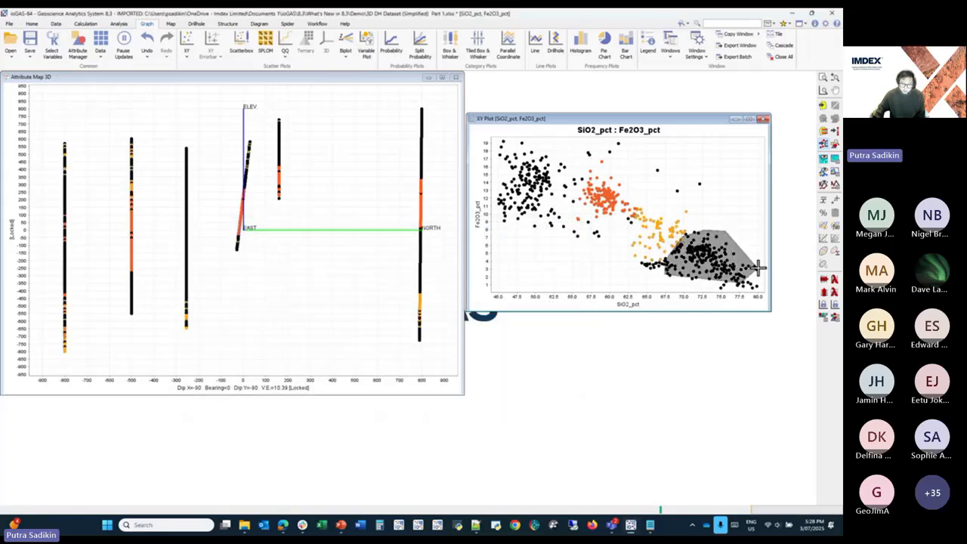
click(403, 302)
mouse_move(571, 159)
mouse_down()
mouse_move(504, 154)
mouse_move(501, 231)
mouse_move(575, 218)
mouse_up()
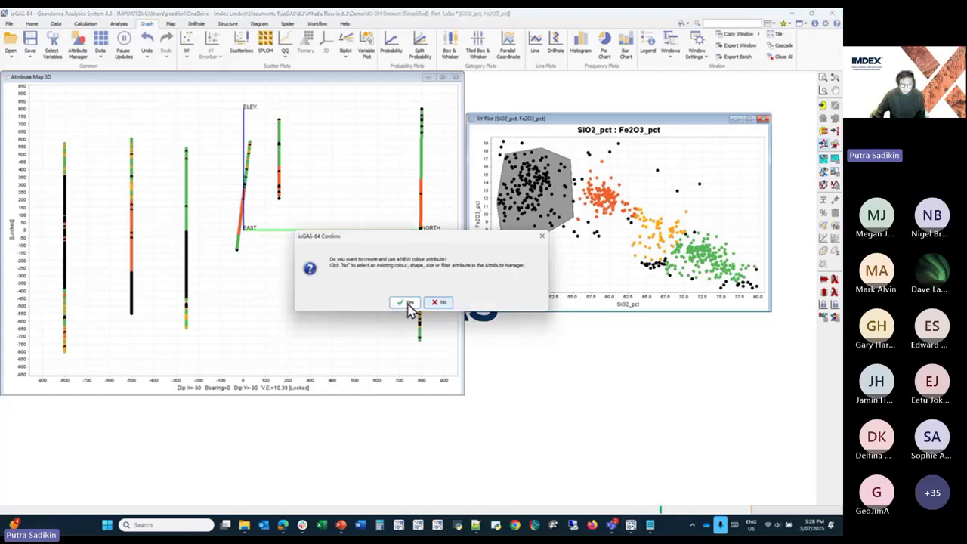
click(405, 305)
Step: Create new polygon colours for the samples below the 60% SiO2 cluster, those near 66% SiO2 and 4% Fe2O3, and the scattered high-Fe2O3 samples
mouse_move(620, 257)
mouse_down()
mouse_move(557, 228)
mouse_move(554, 207)
mouse_move(580, 195)
mouse_move(613, 221)
mouse_up()
click(404, 302)
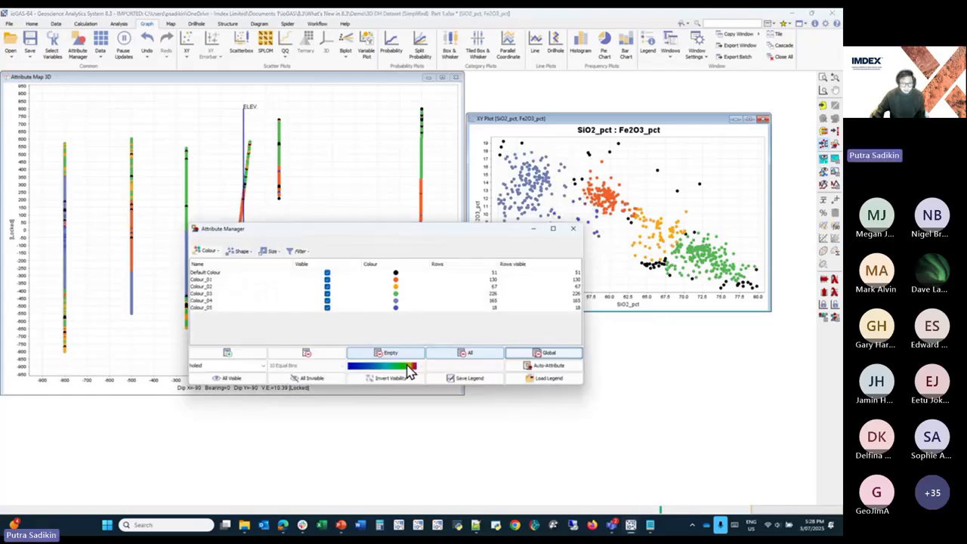
mouse_move(668, 278)
mouse_down()
mouse_move(628, 271)
mouse_move(642, 244)
mouse_move(668, 277)
mouse_up()
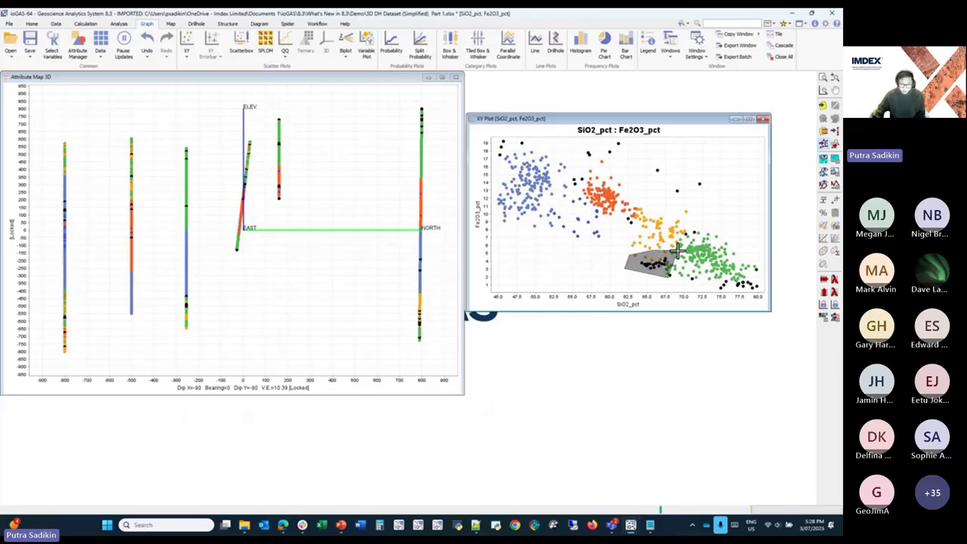
click(404, 305)
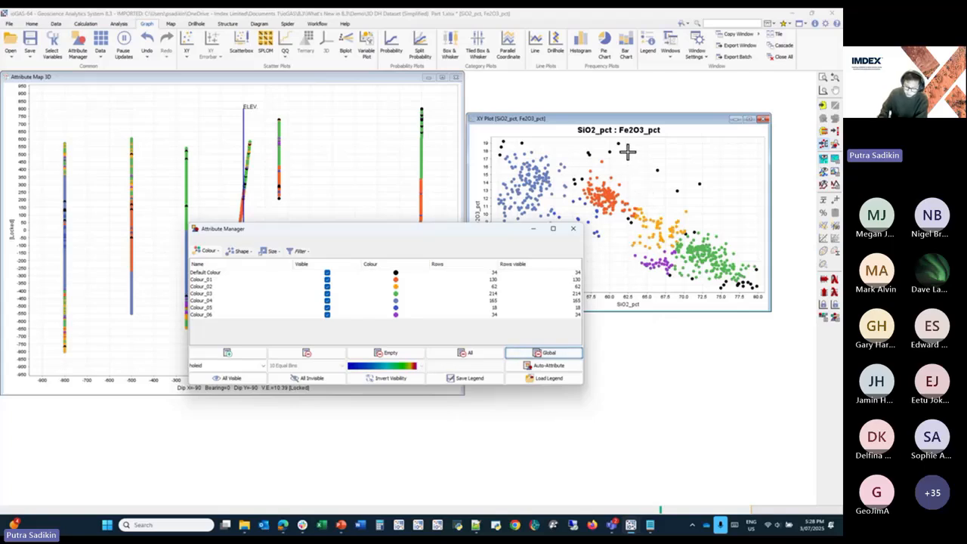
mouse_move(628, 152)
mouse_down()
mouse_move(637, 144)
mouse_move(587, 144)
mouse_move(567, 185)
mouse_move(613, 175)
mouse_move(623, 158)
mouse_up()
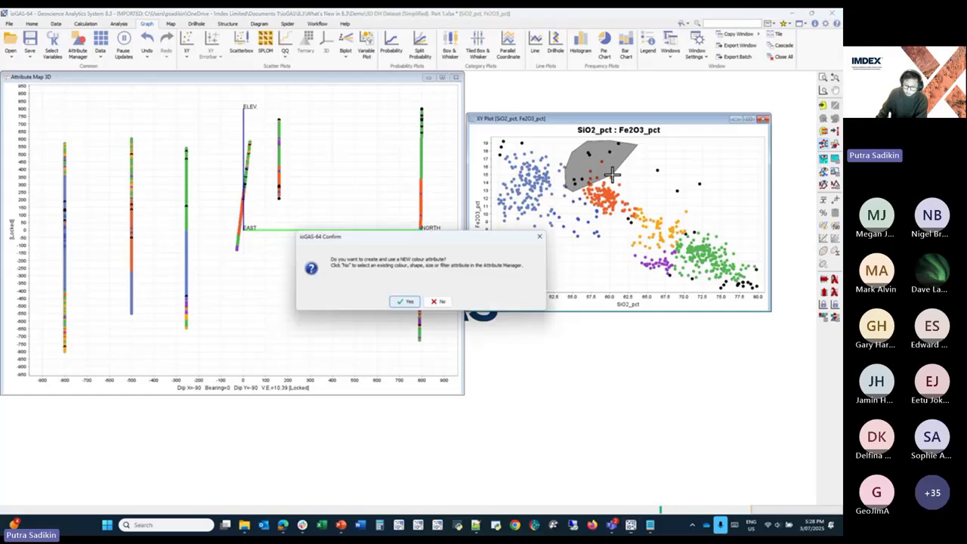
click(404, 304)
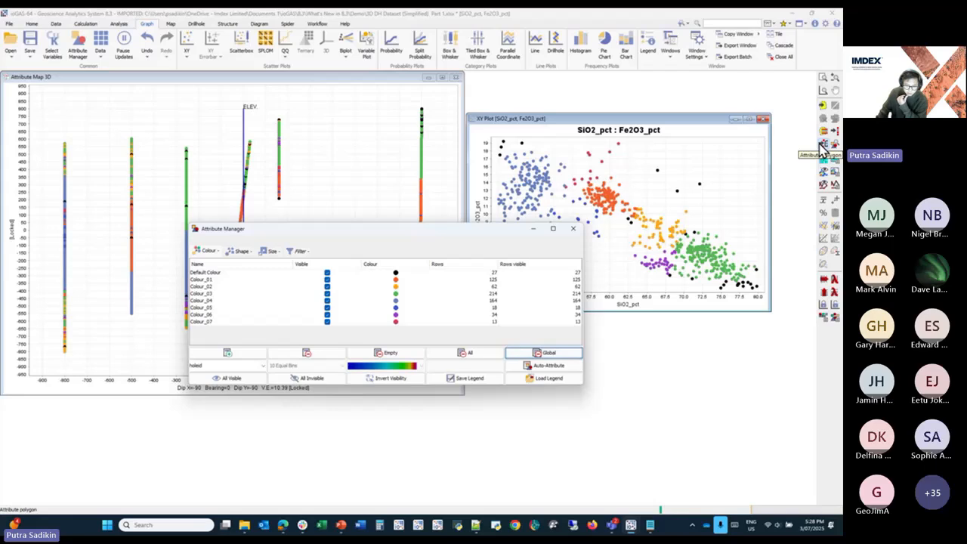
Step: Delete every polygon colour attribute globally, reverting all rows to the default attributes
click(546, 357)
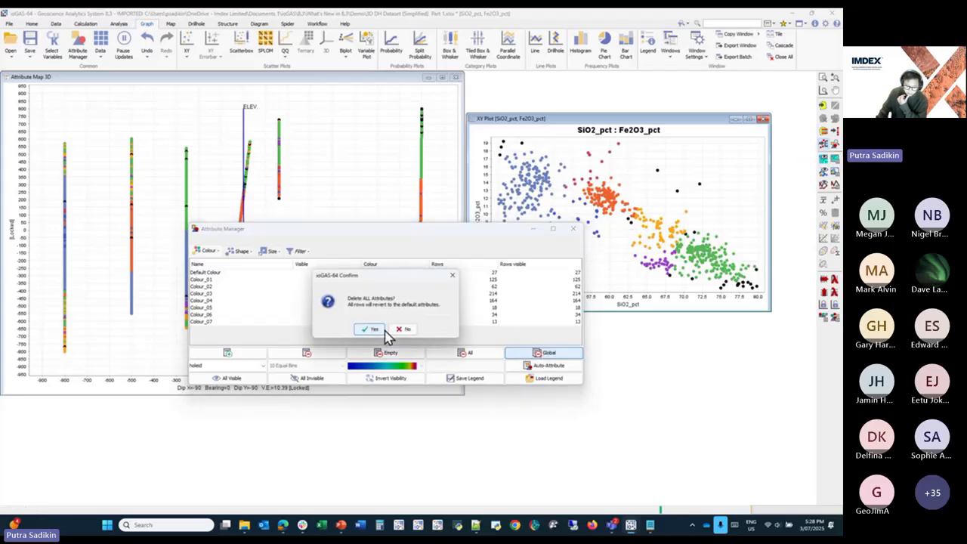
click(370, 332)
Step: Add MajLith to the selected variables SiO2_pct and Fe2O3_pct, and open the drillhole selection
click(196, 24)
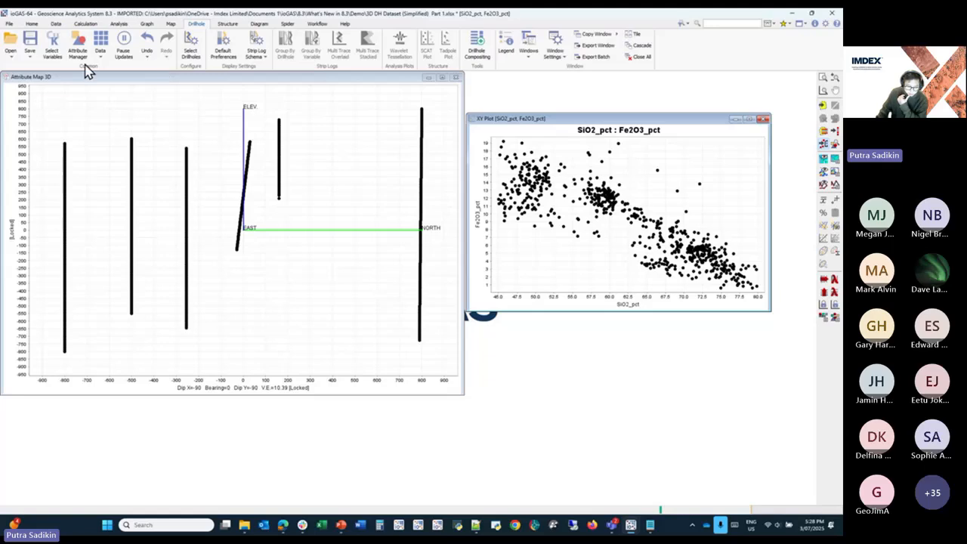
click(50, 44)
double_click(14, 182)
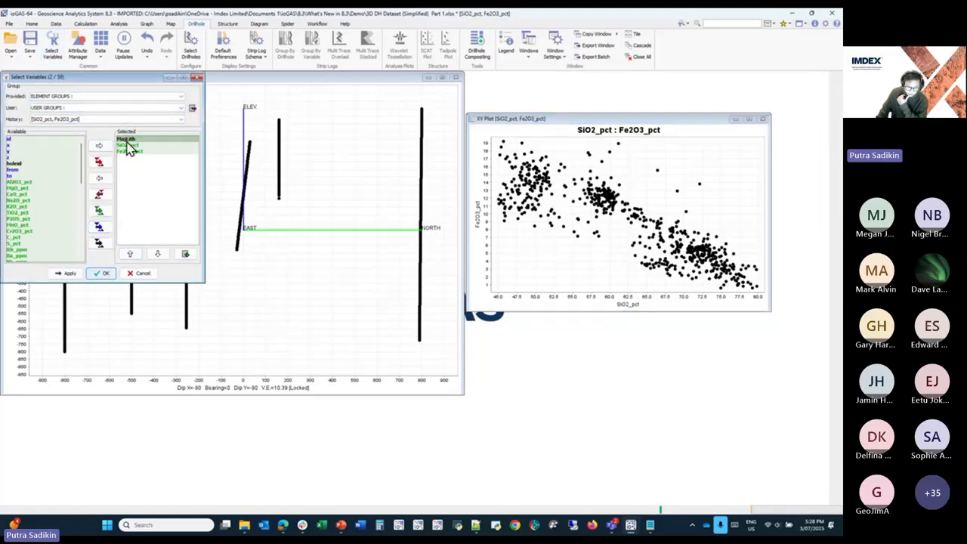
click(101, 272)
click(191, 49)
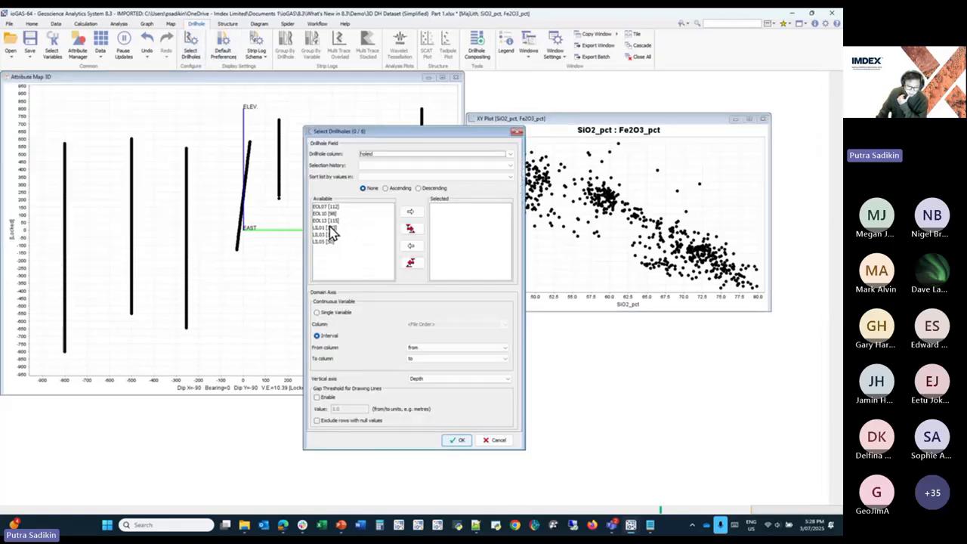
double_click(347, 207)
double_click(347, 207)
double_click(346, 208)
double_click(346, 208)
double_click(346, 208)
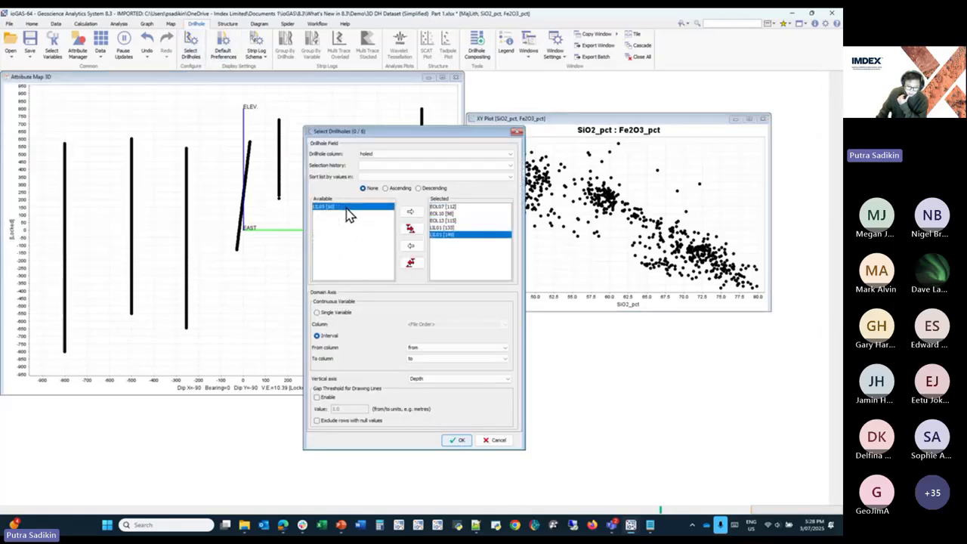
click(410, 262)
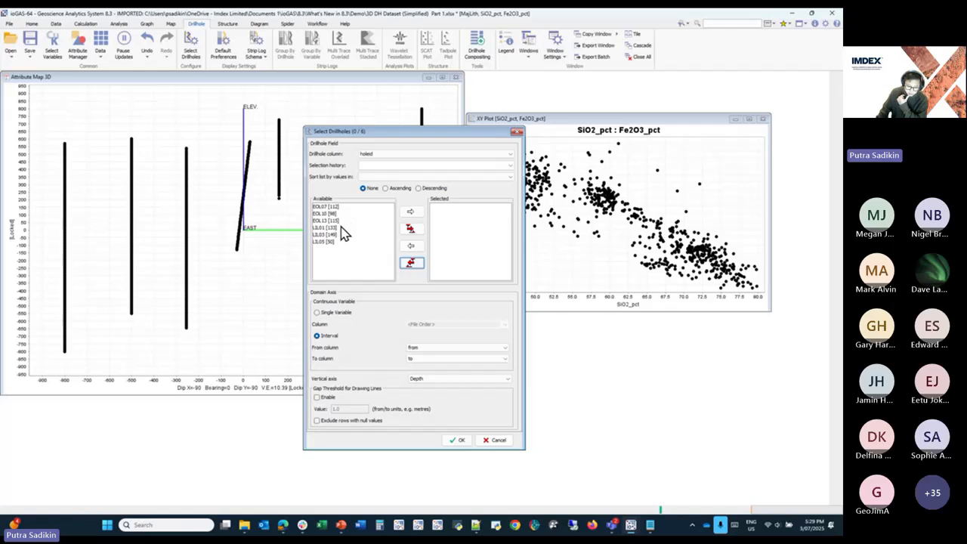
Step: Select drillholes LIL03 and LIL01, create a strip log of them grouped by drillhole and enlarge its window
double_click(342, 233)
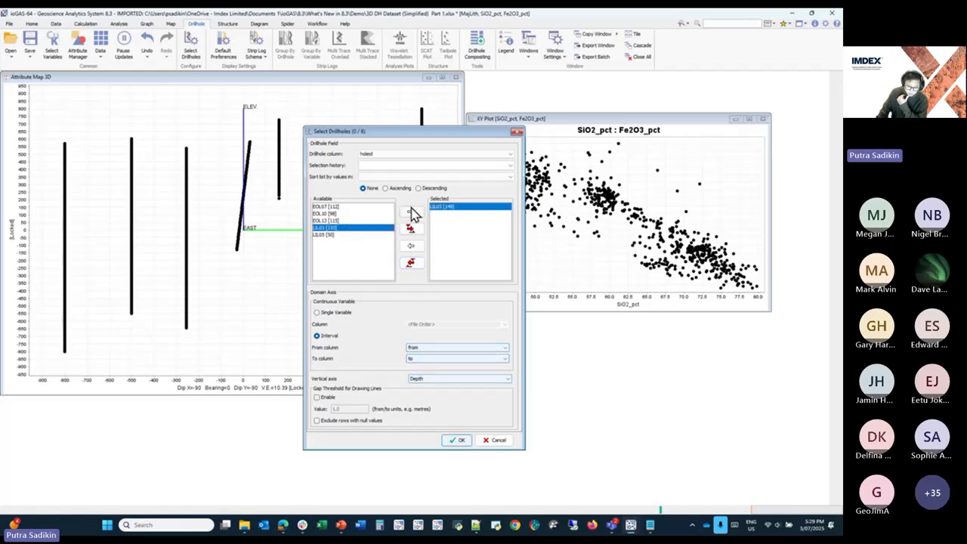
click(458, 440)
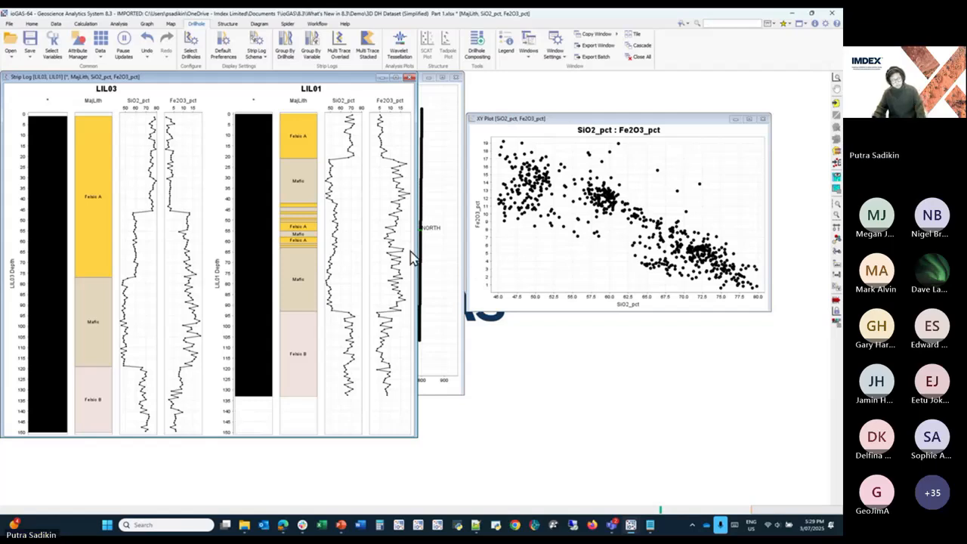
drag(417, 436, 504, 486)
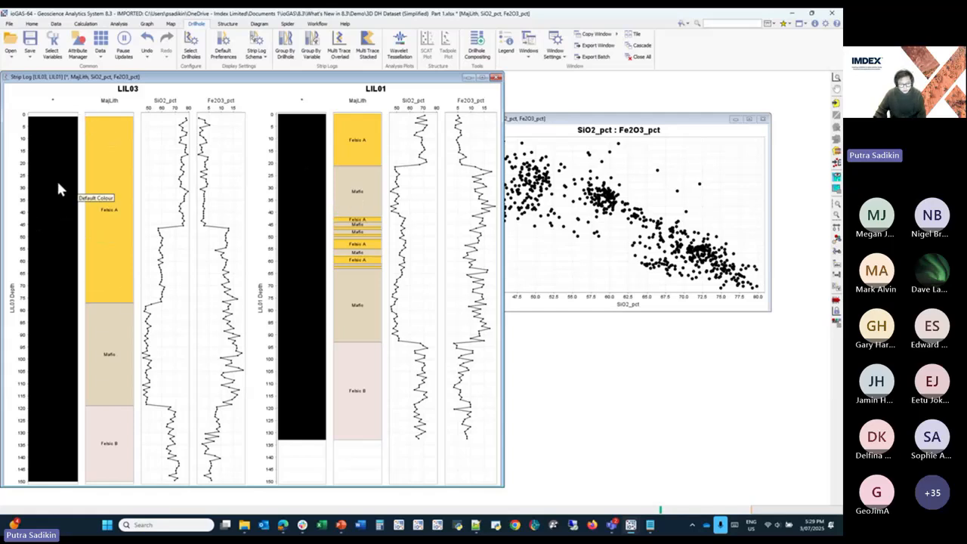
Step: Create a new polygon colour around the high-Fe2O3 cluster between about 46 and 54% SiO2 in the XY plot
click(78, 45)
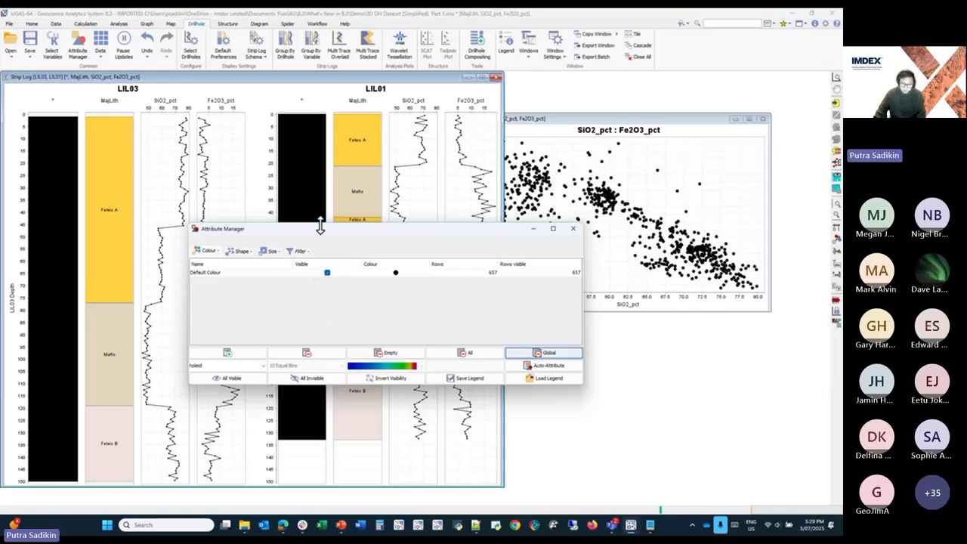
click(424, 83)
click(554, 118)
mouse_move(571, 154)
mouse_down()
mouse_move(514, 147)
mouse_move(499, 178)
mouse_move(513, 242)
mouse_up()
double_click(513, 242)
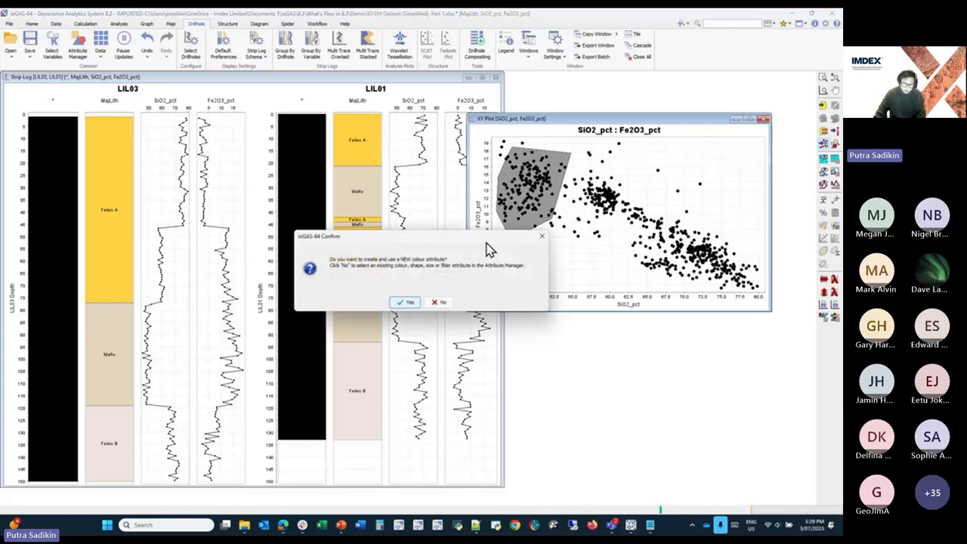
click(400, 300)
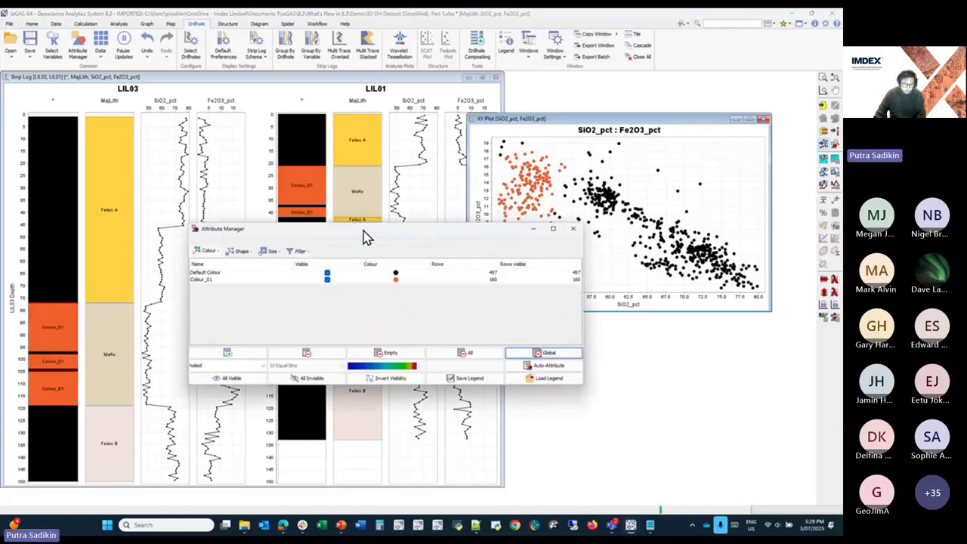
Step: Move the Attribute Manager clear of the plots and create a second polygon colour around the cluster near 59% SiO2
drag(363, 236, 582, 357)
click(627, 171)
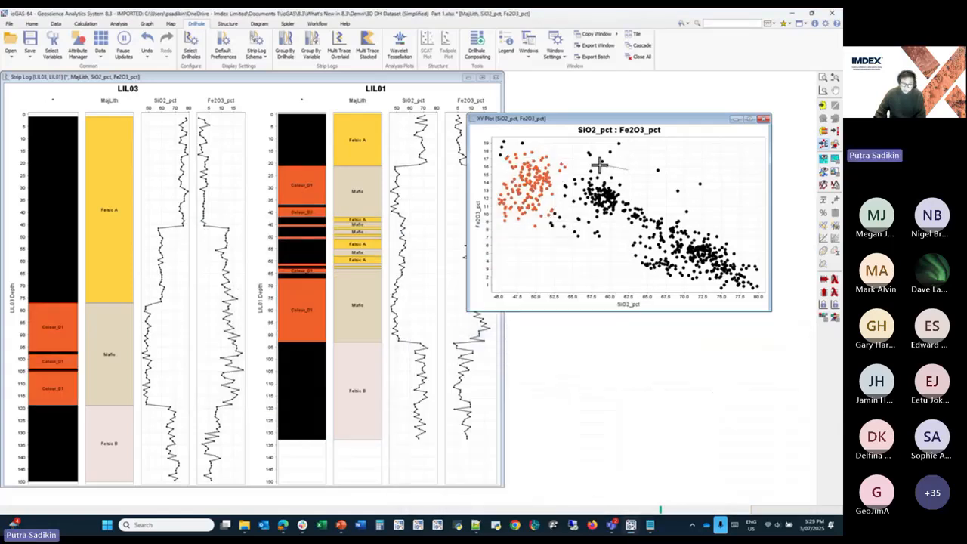
click(592, 165)
click(563, 178)
click(560, 195)
click(562, 219)
click(603, 237)
double_click(626, 218)
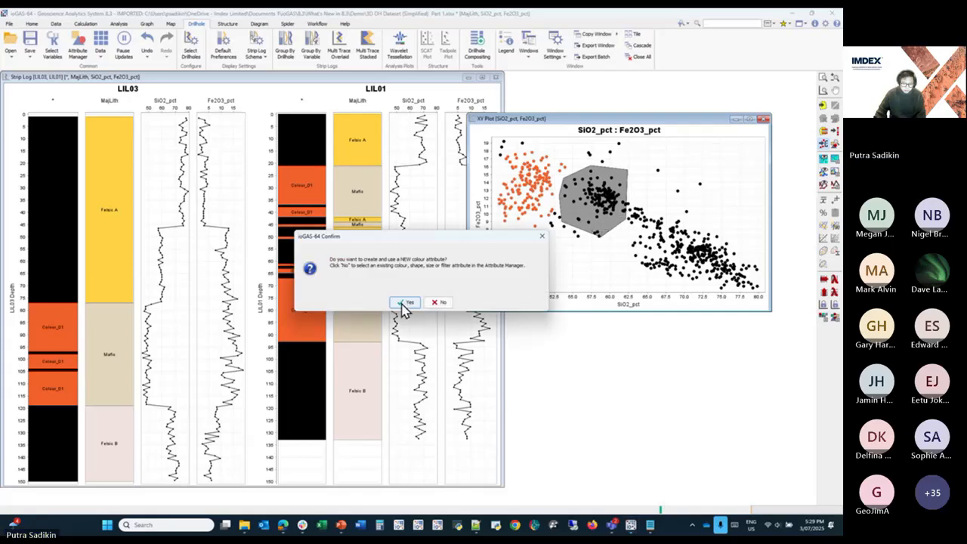
click(404, 307)
Step: Create a third polygon colour for the samples between about 62 and 68% SiO2
click(662, 196)
click(624, 210)
click(618, 273)
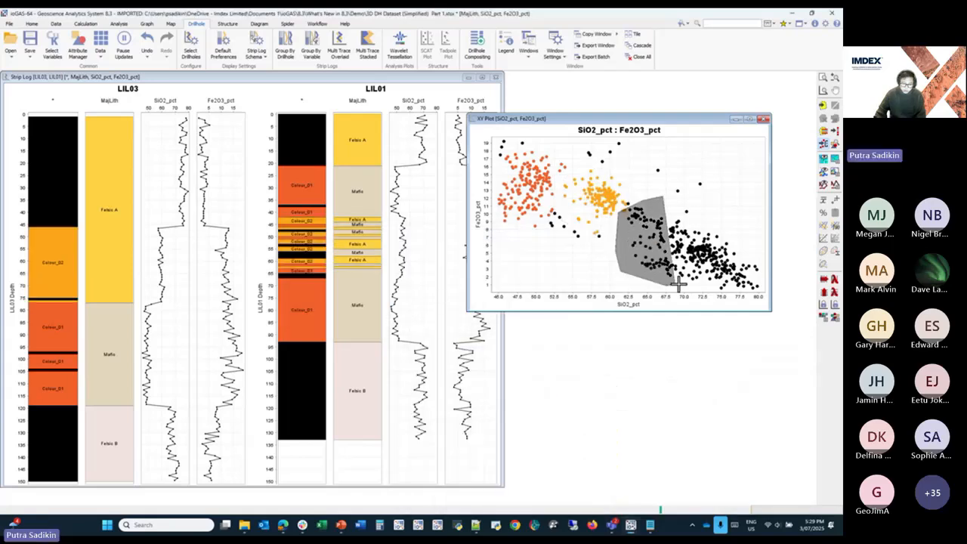
double_click(684, 284)
click(406, 305)
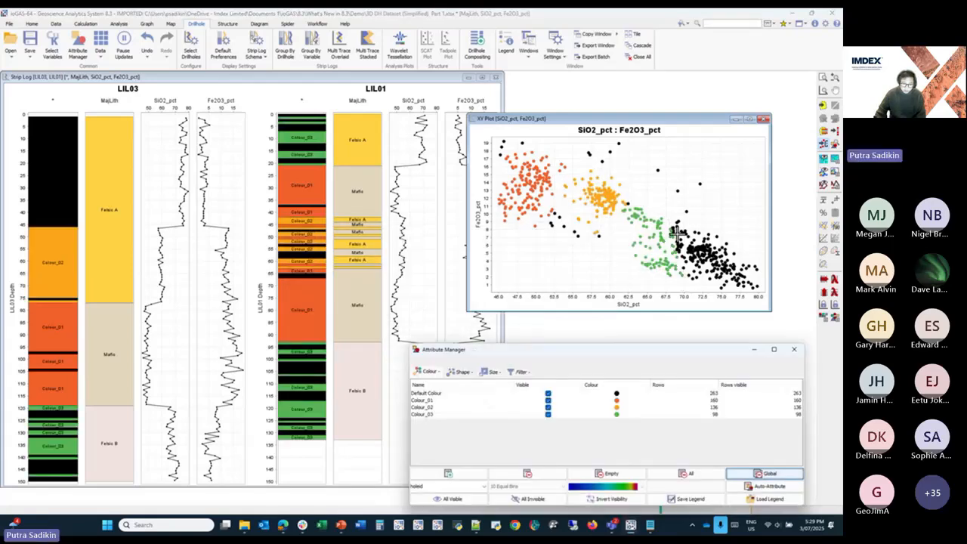
Step: Create a fourth polygon colour for the remaining low-Fe2O3 cluster above about 68% SiO2
click(675, 210)
click(664, 242)
click(675, 283)
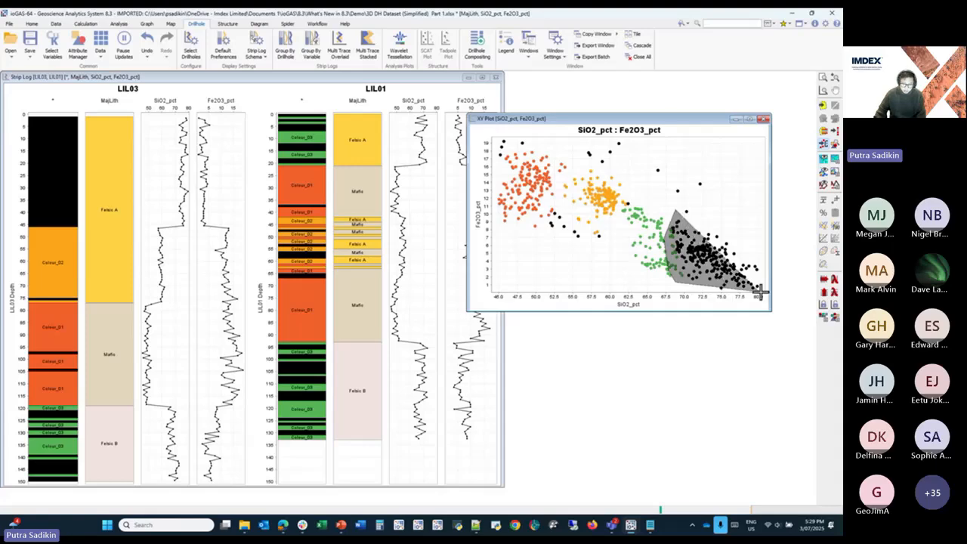
click(757, 289)
double_click(760, 256)
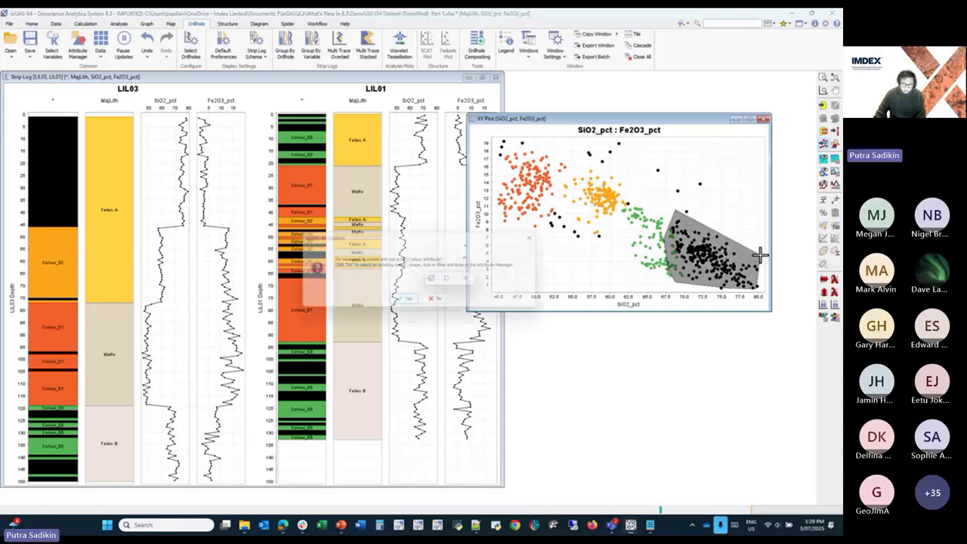
click(406, 300)
Step: Show attribute colours on the strip log traces and add a polygon colour around LIL01's SiO2_pct trace from about 41 to 66 m
click(401, 89)
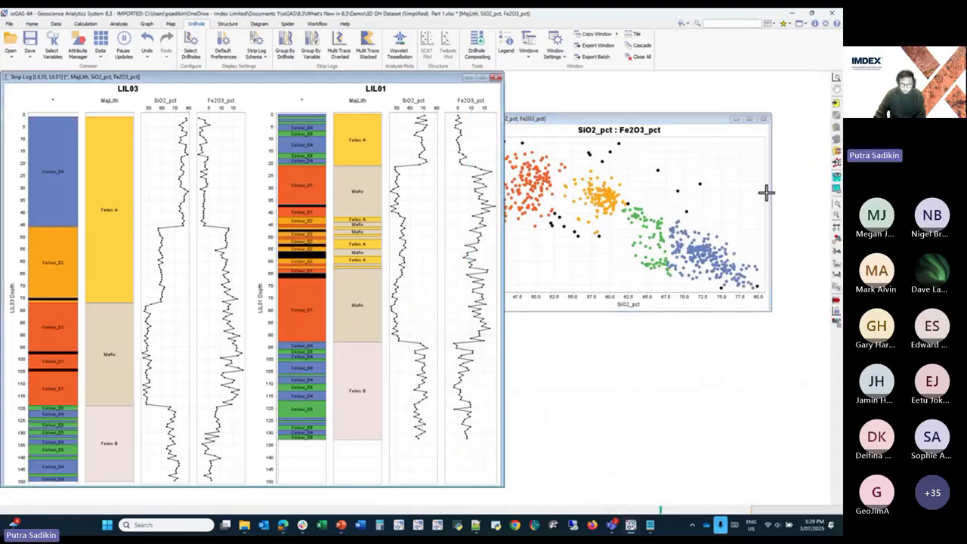
click(835, 240)
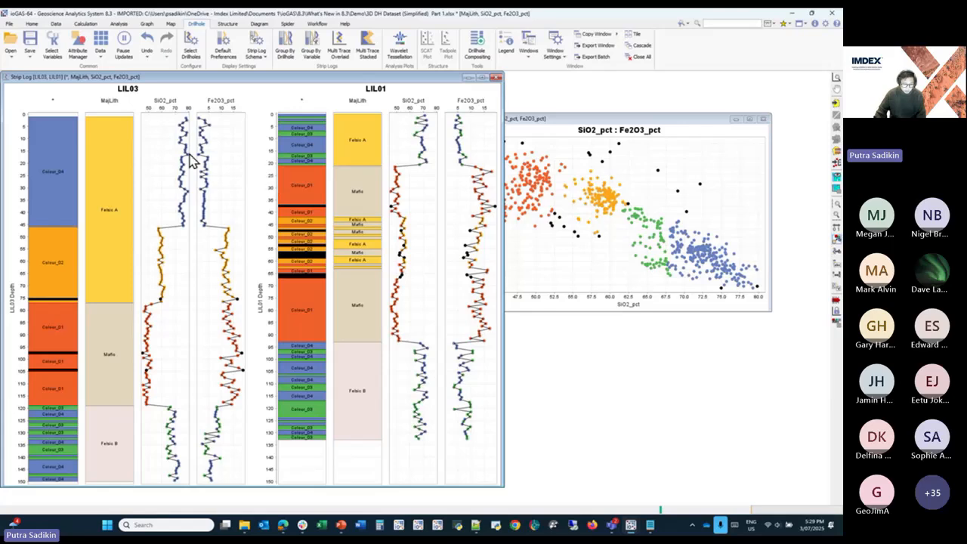
click(78, 46)
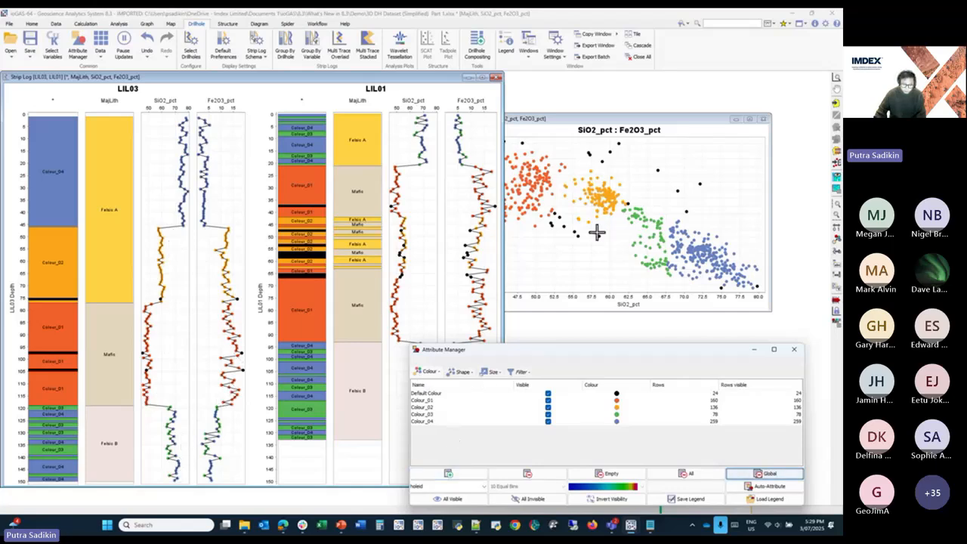
click(352, 84)
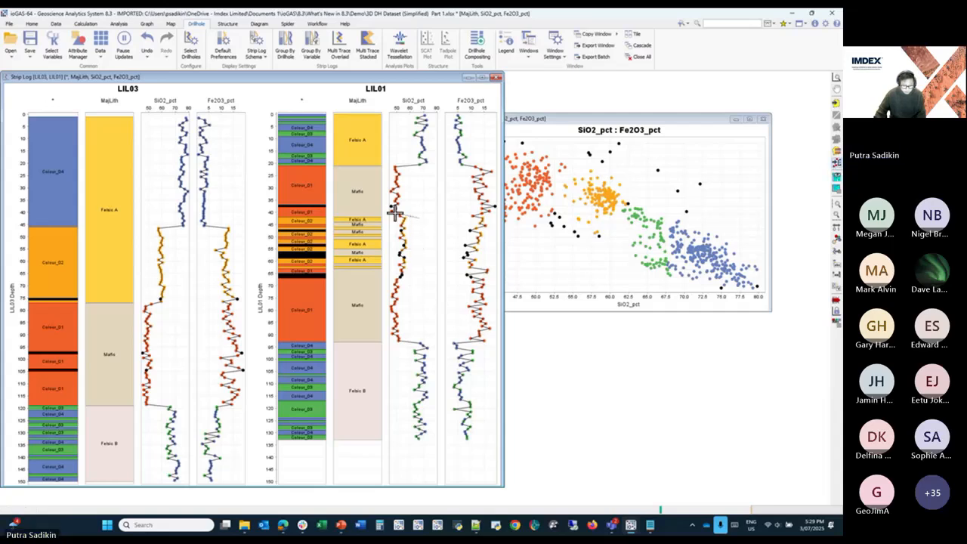
drag(415, 217, 416, 281)
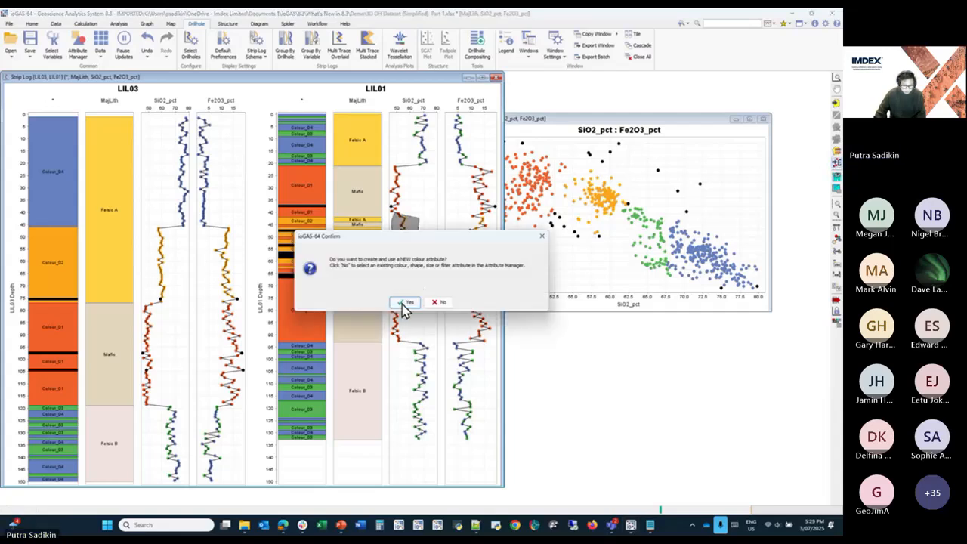
click(406, 306)
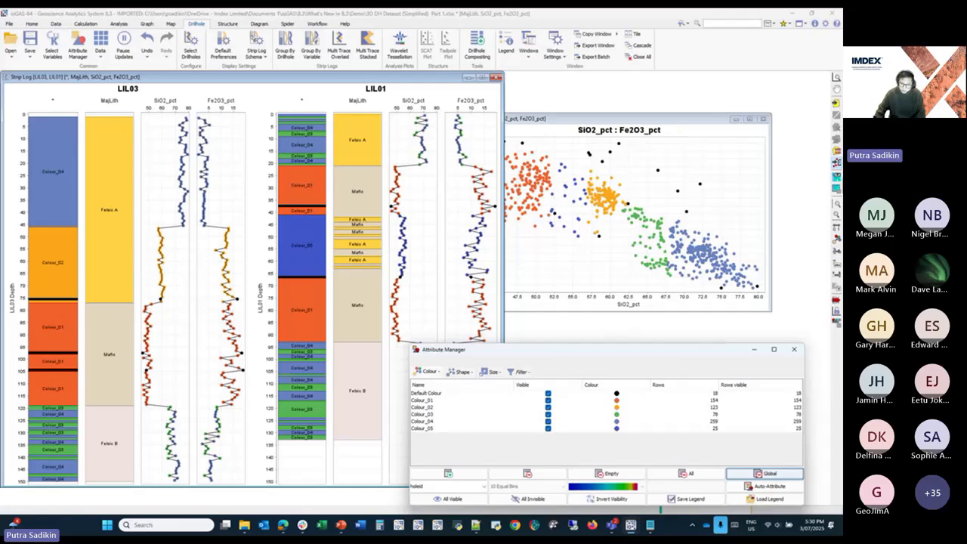
Step: Open the Volcanic Rocks Modified (Pearce, 1996) trace-element classification diagram and place its window over the strip log
click(676, 125)
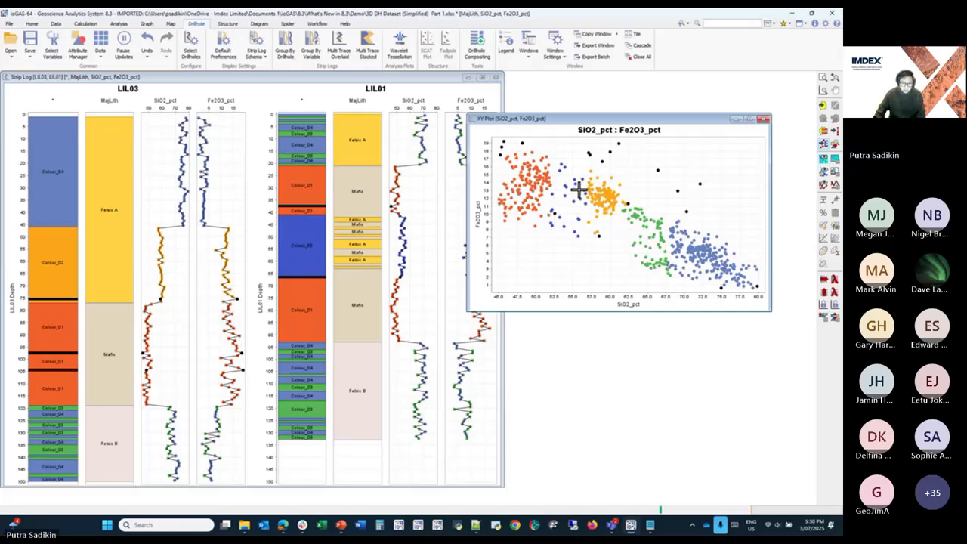
click(258, 23)
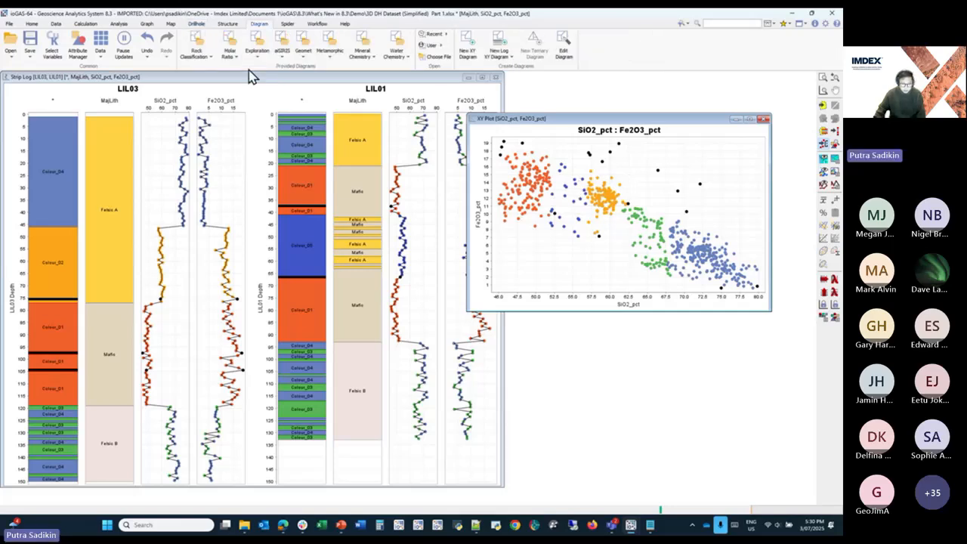
click(195, 53)
mouse_move(202, 107)
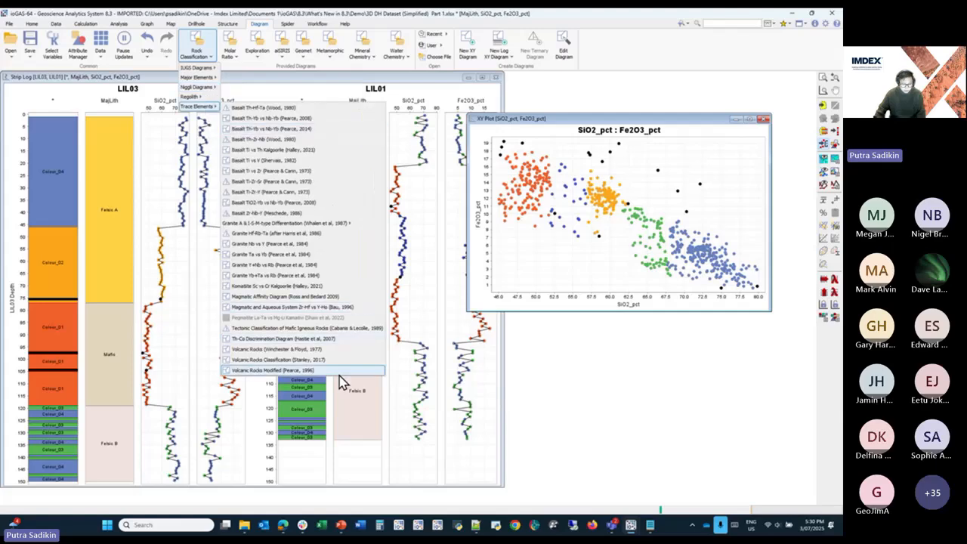
click(358, 374)
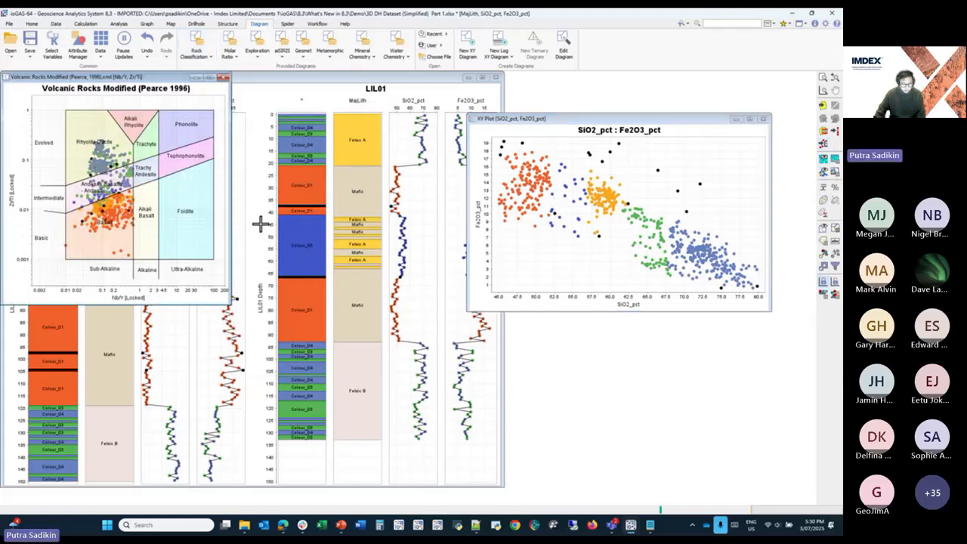
drag(154, 79, 355, 165)
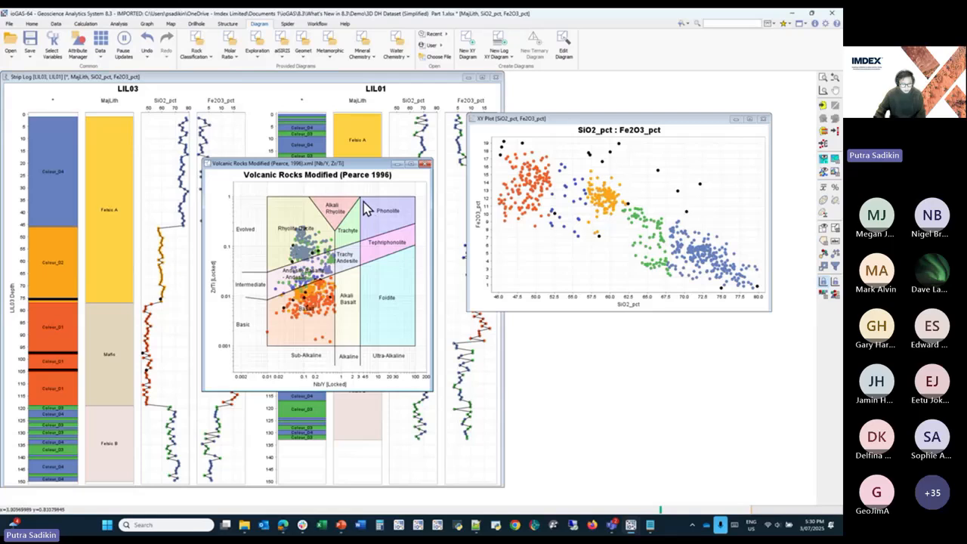
Step: Auto-attribute the sample colours by MajLith
click(77, 44)
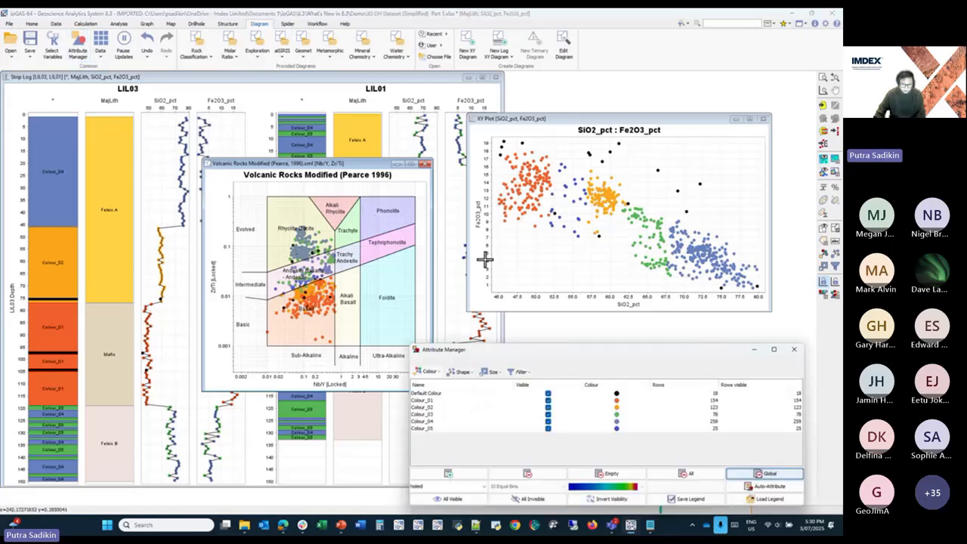
click(482, 487)
click(448, 402)
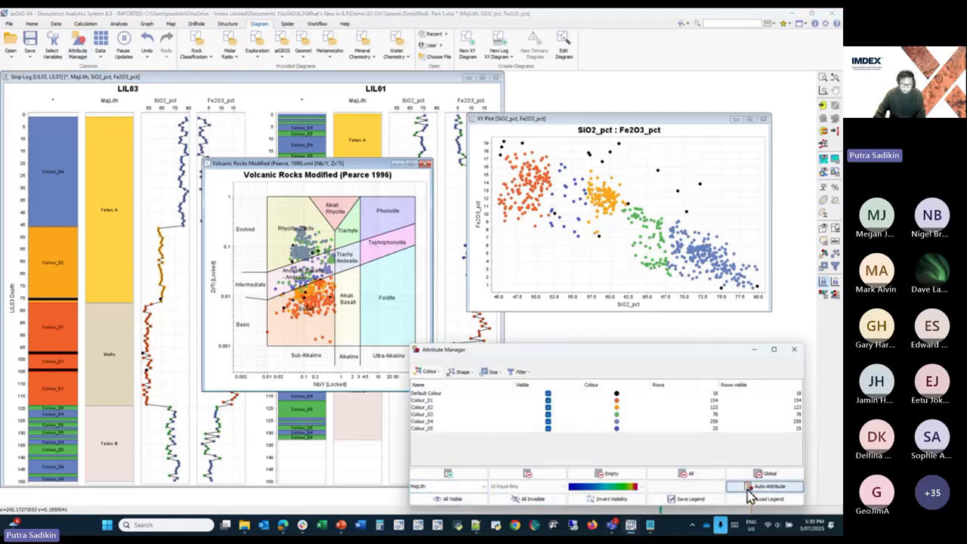
click(769, 486)
click(581, 445)
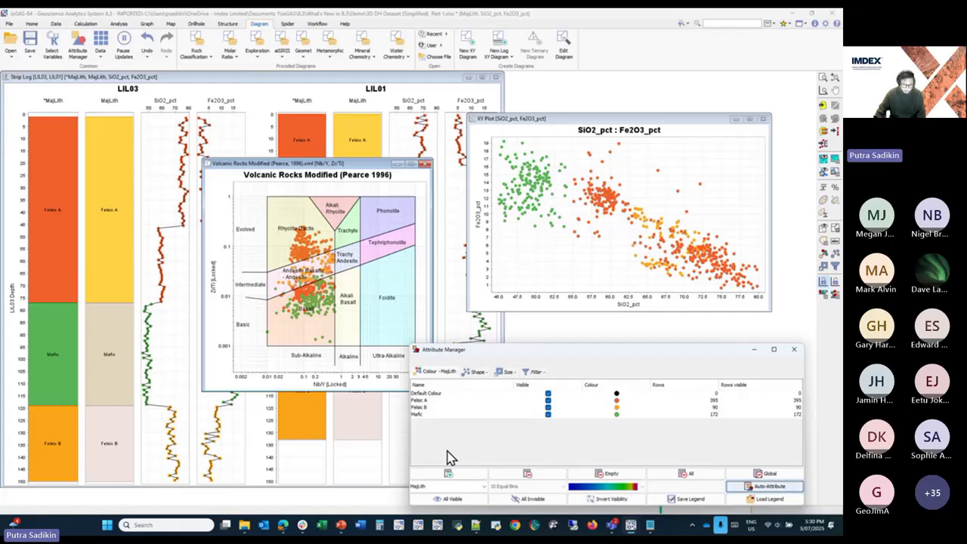
Step: Make only the Felsic A samples visible, and reposition and enlarge the Pearce 1996 diagram window
click(532, 499)
click(548, 400)
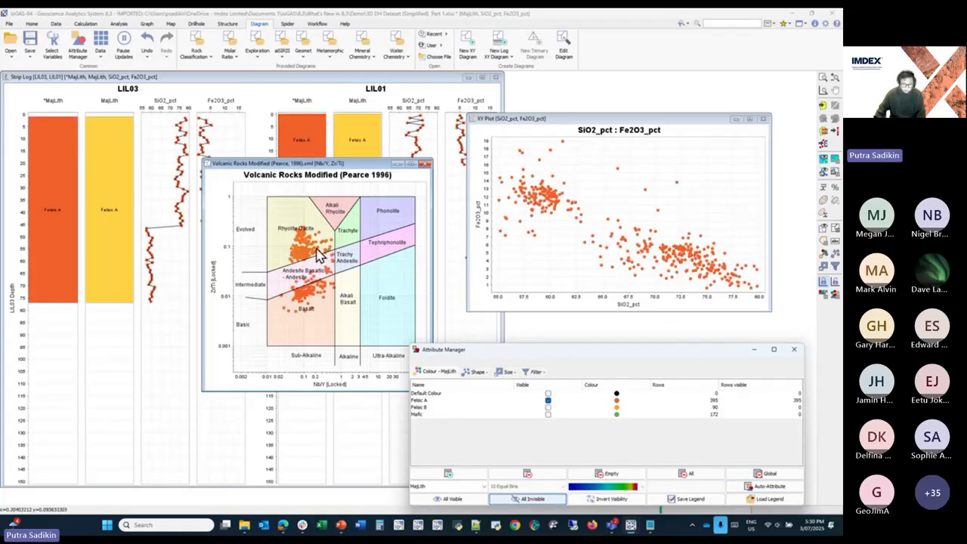
click(295, 167)
drag(294, 167, 260, 125)
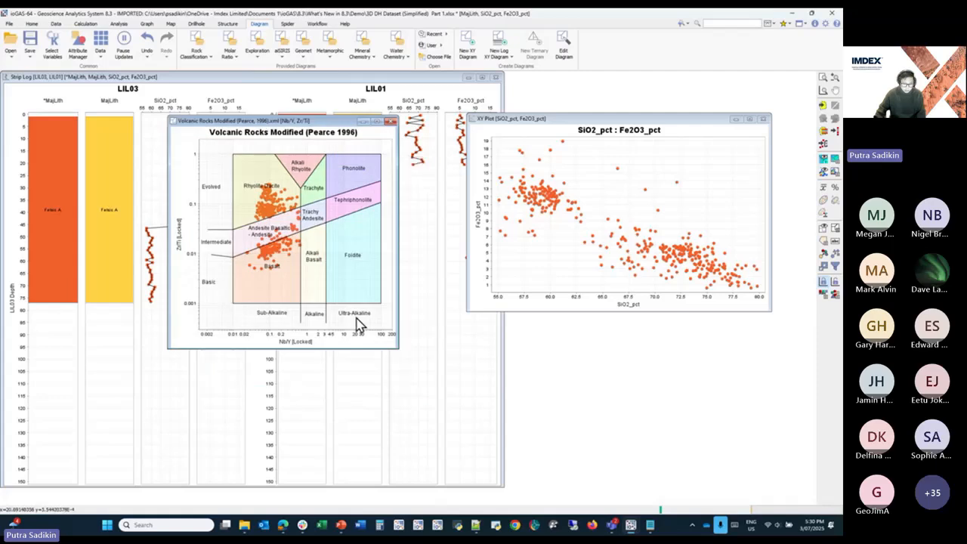
drag(396, 348, 530, 495)
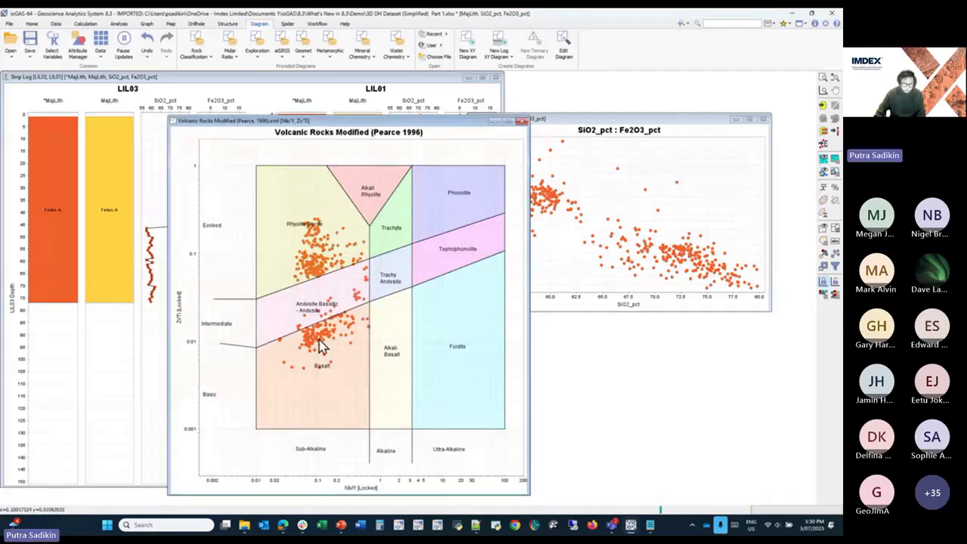
Step: Attribute the samples in the Basalt and Rhyolite Dacite fields with the colours of those diagram polygons
click(78, 45)
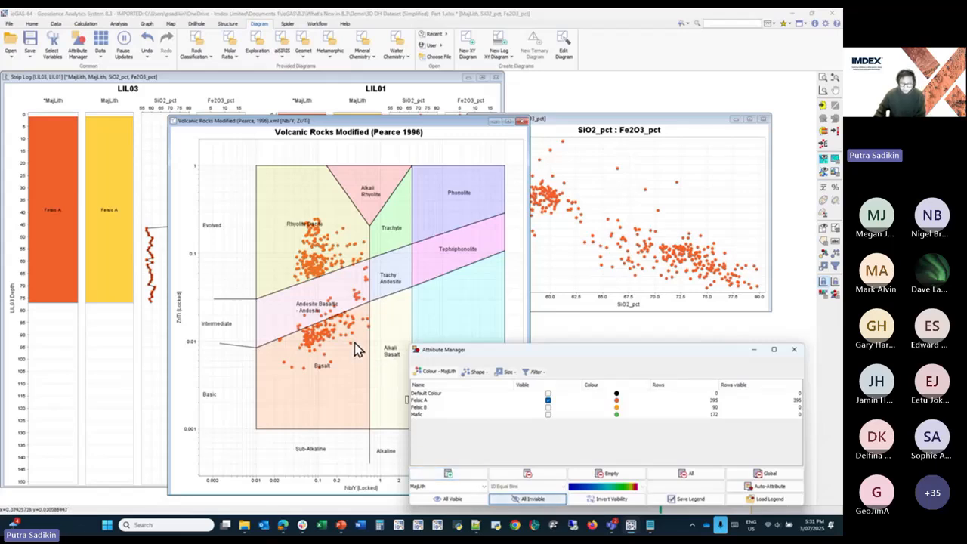
click(430, 297)
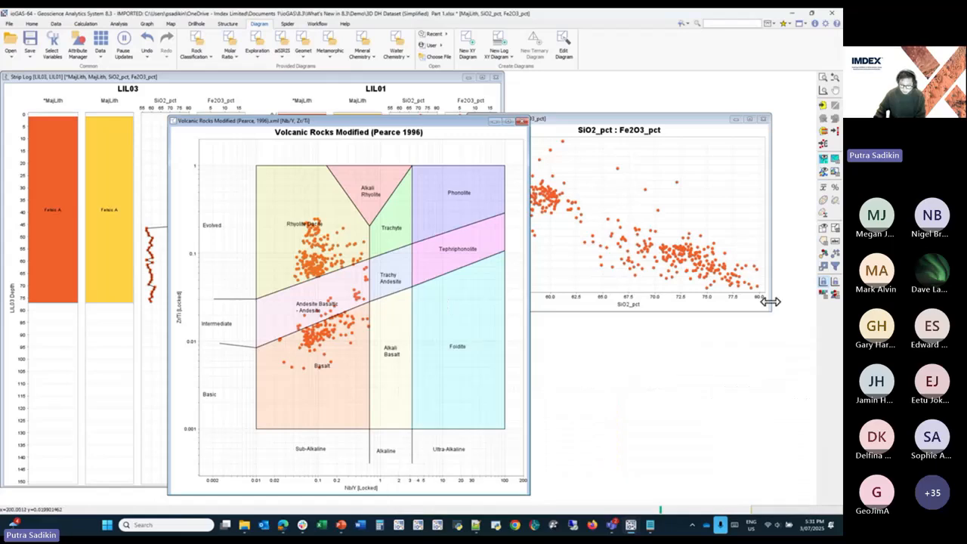
click(824, 257)
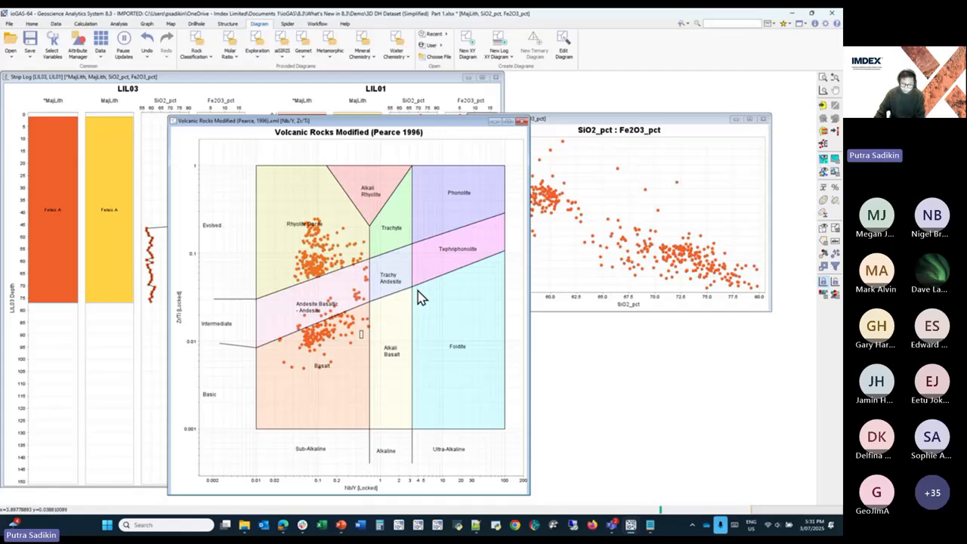
click(82, 56)
right_click(348, 338)
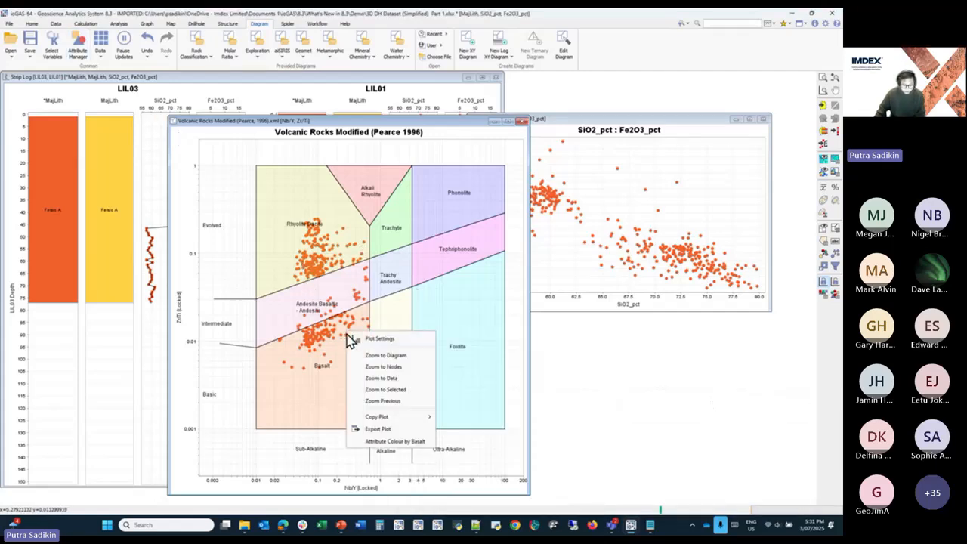
right_click(333, 233)
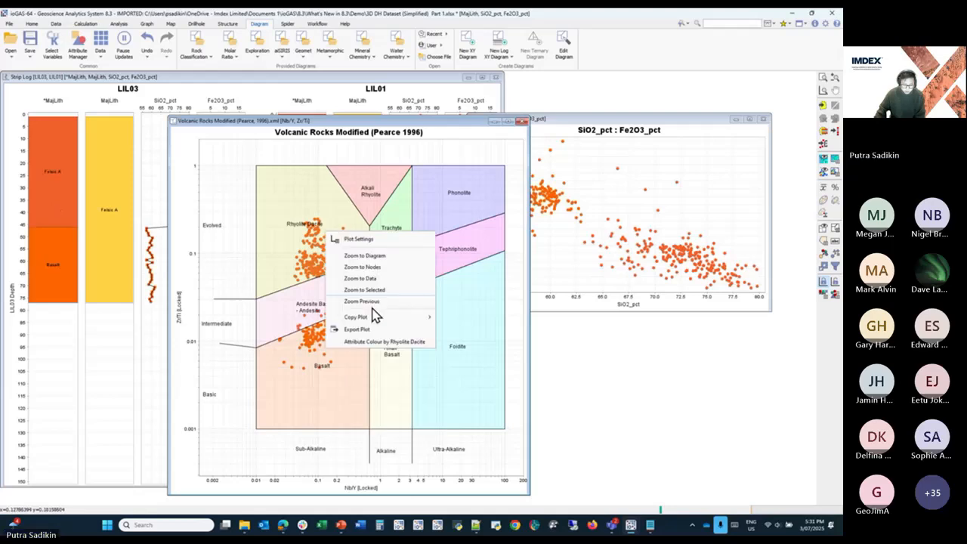
click(389, 341)
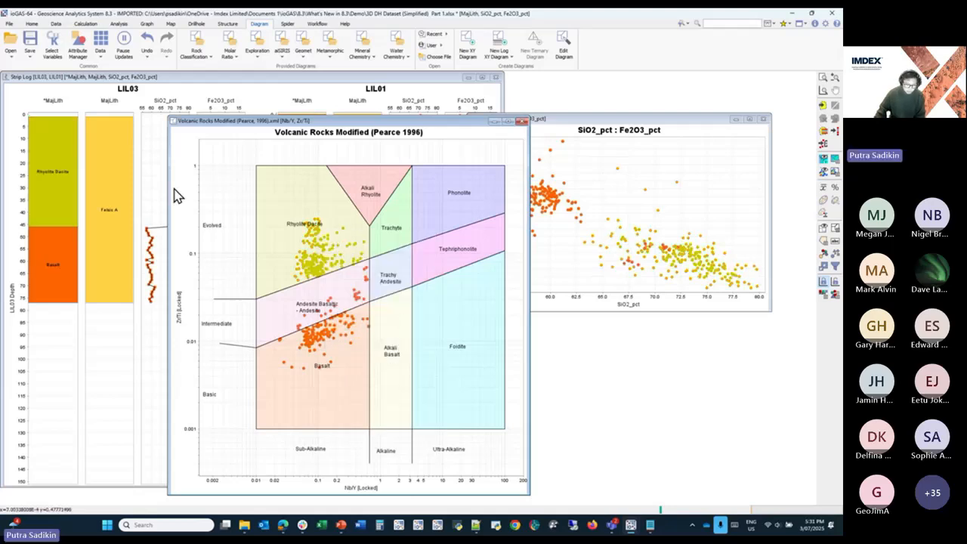
Step: Change the Basalt attribute's colour to light pink-magenta
click(78, 46)
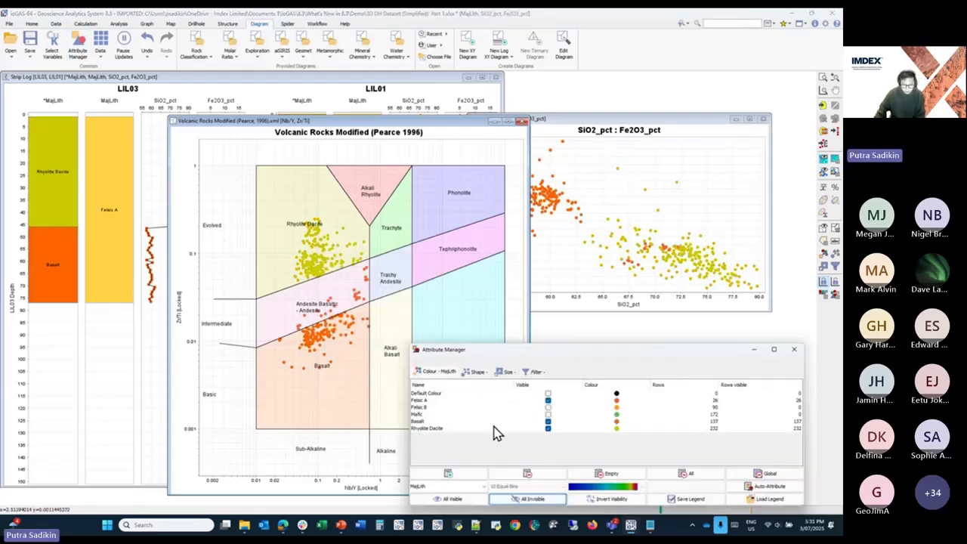
double_click(617, 421)
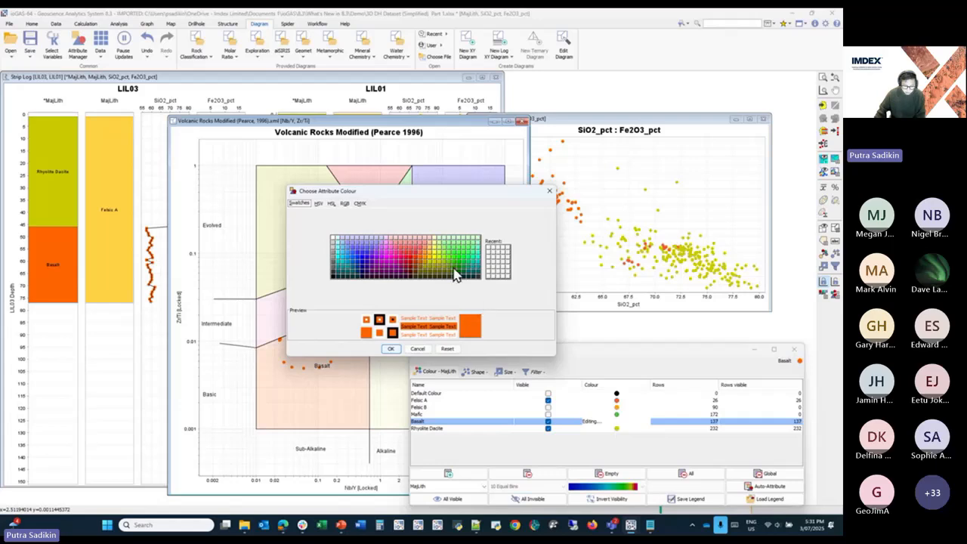
click(385, 245)
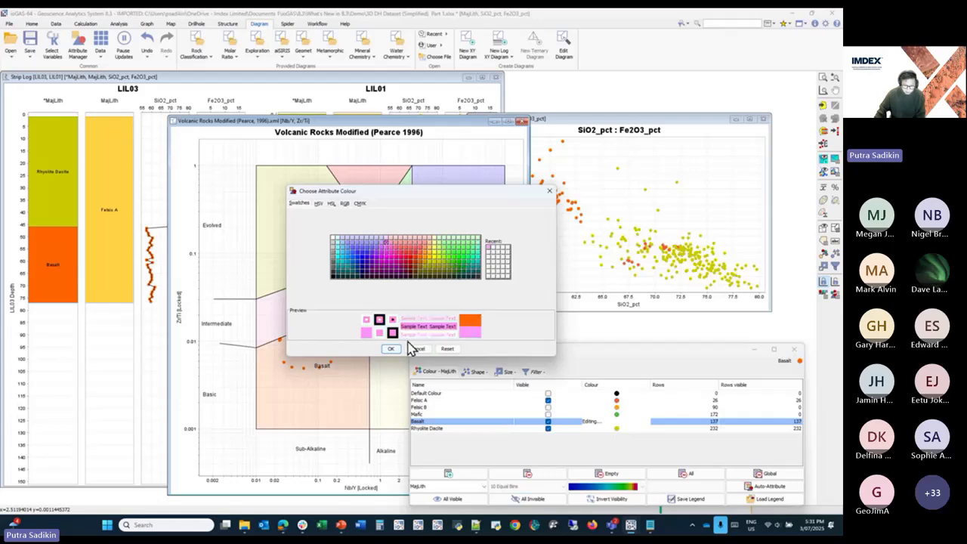
click(390, 349)
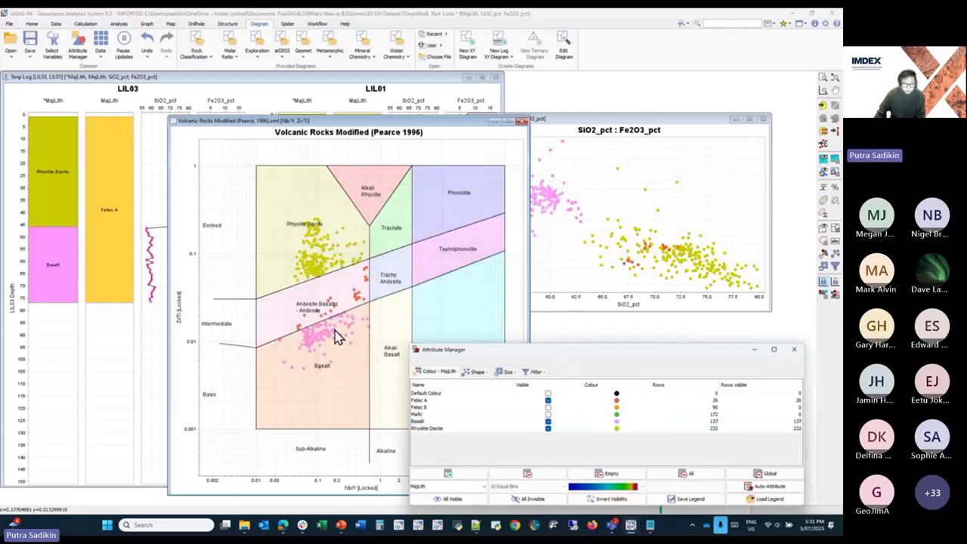
Step: Attribute colour by the Andesite Basaltic - Andesite field and change that attribute's colour to blue-violet
right_click(338, 337)
click(400, 393)
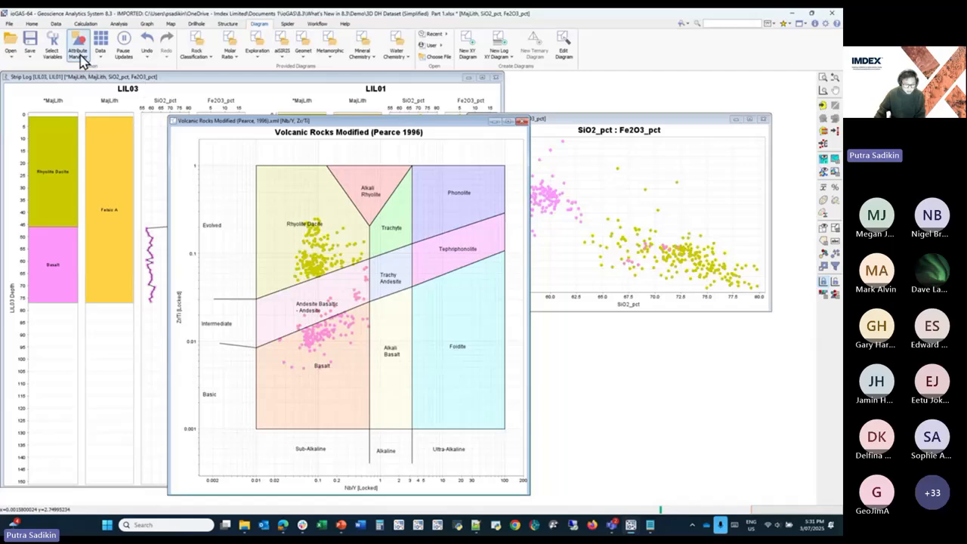
double_click(618, 437)
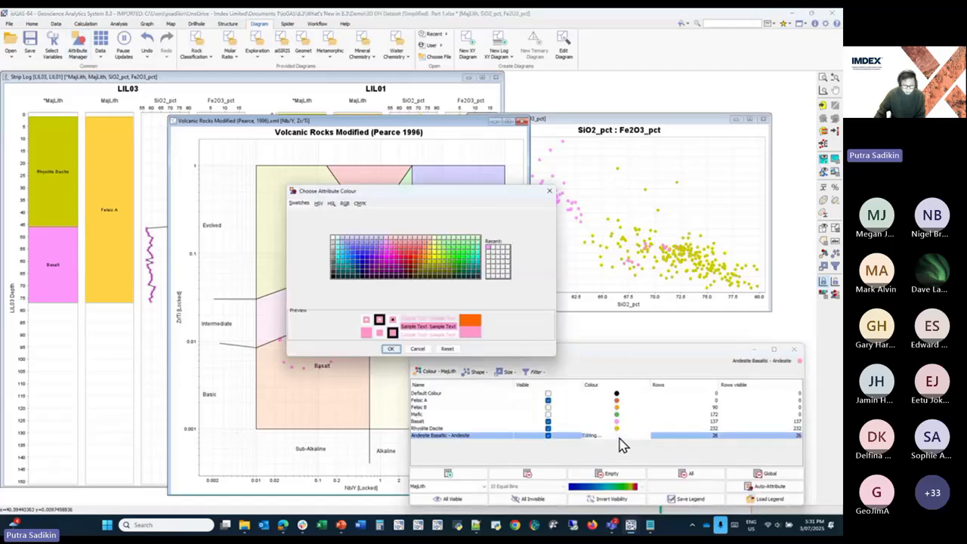
click(363, 256)
click(391, 349)
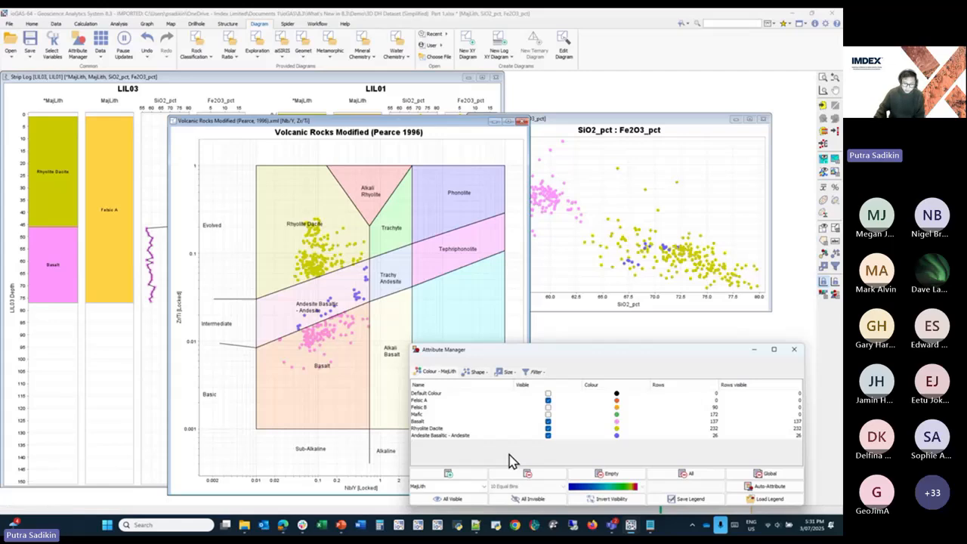
Step: Undo the Andesite Basaltic - Andesite colour attribution
click(147, 44)
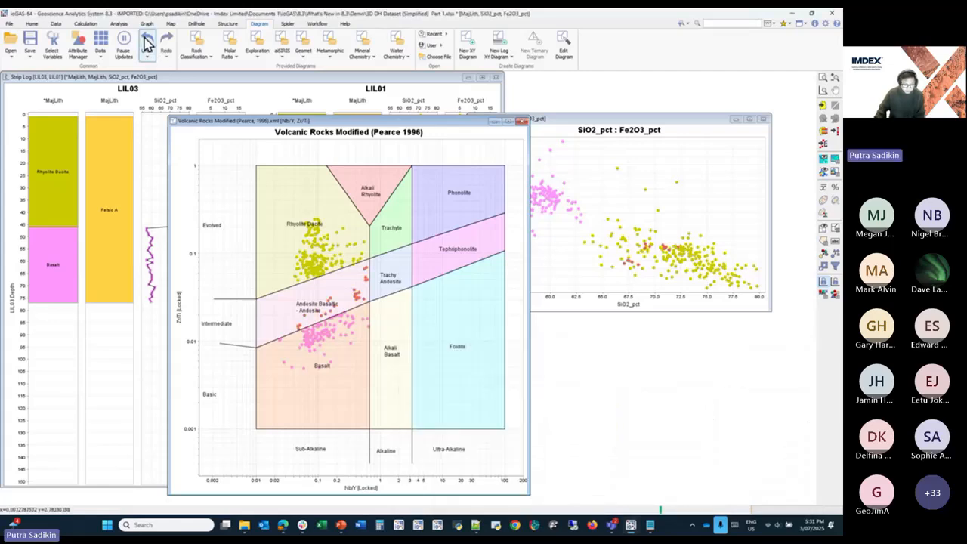
Step: Undo the last recolouring and assign a newly added colour to the samples in the diagram's Basalt field
click(147, 43)
click(88, 51)
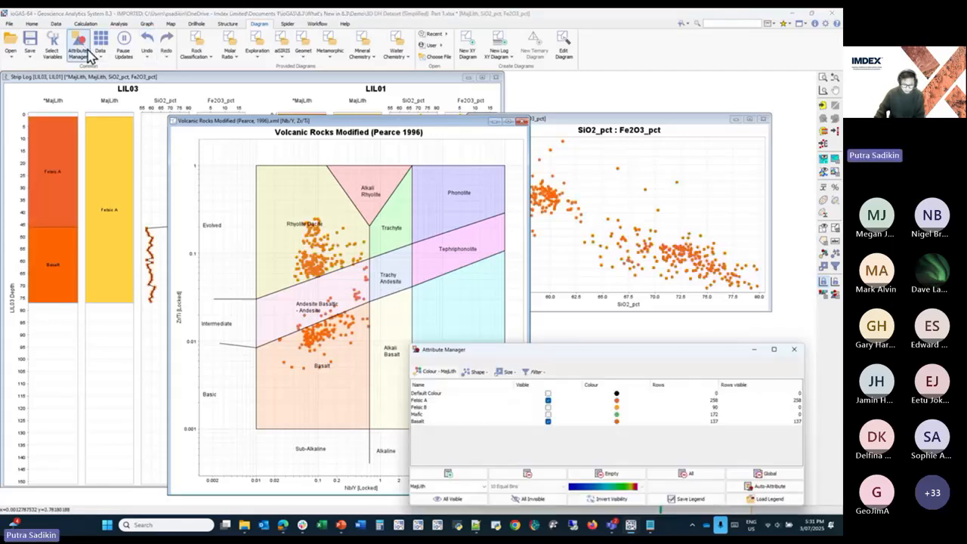
click(448, 473)
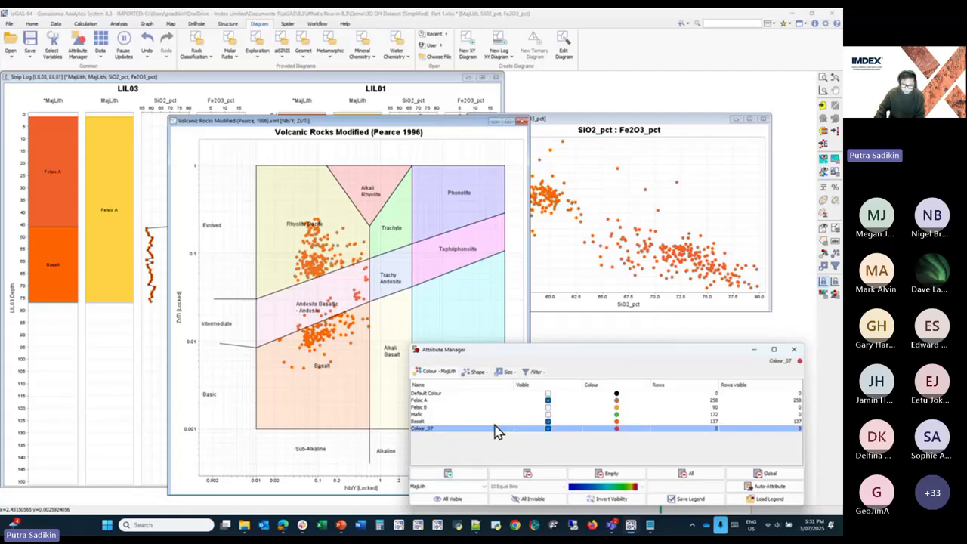
click(824, 145)
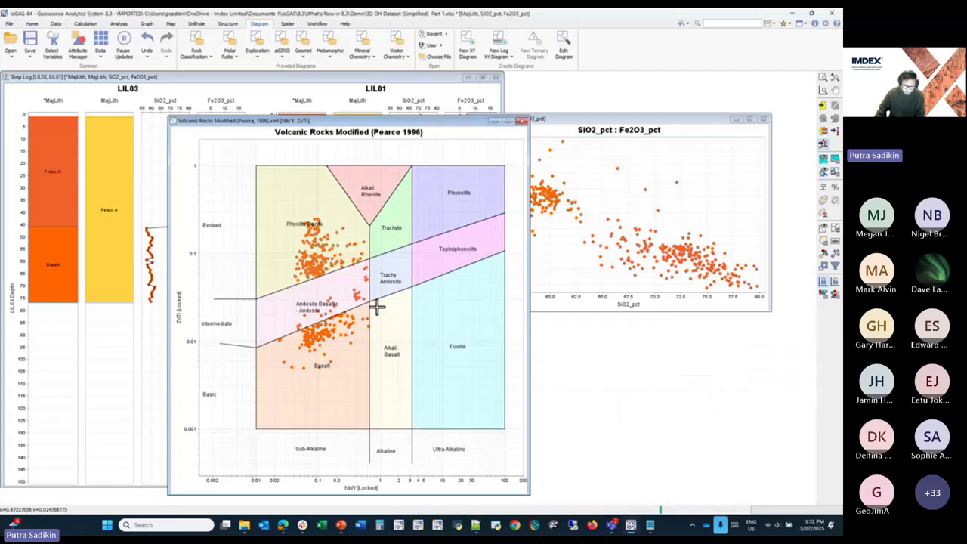
mouse_move(377, 306)
mouse_down()
mouse_move(274, 367)
mouse_move(398, 371)
mouse_up()
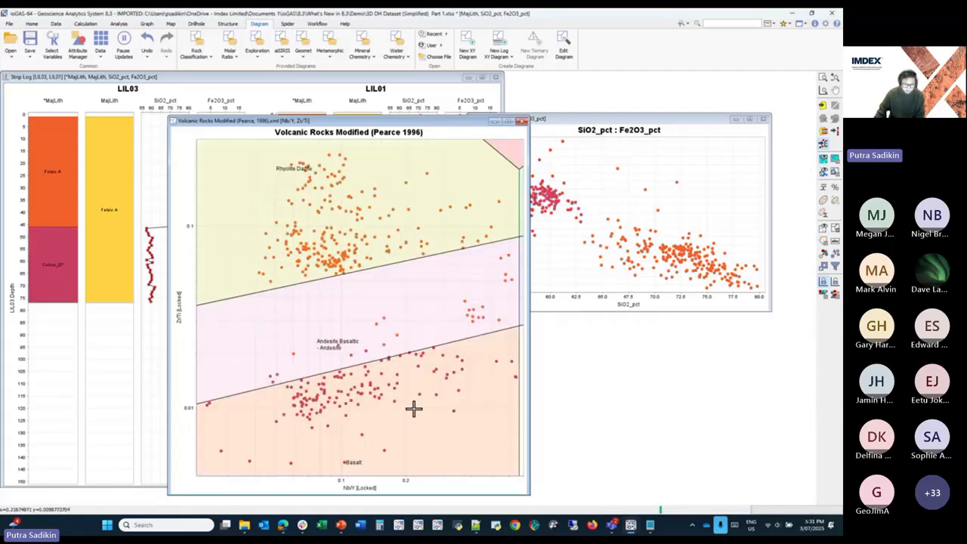
scroll(414, 408, down, 3)
Step: Add two more colours and assign the first to the samples in the Andesite Basaltic - Andesite field
click(79, 53)
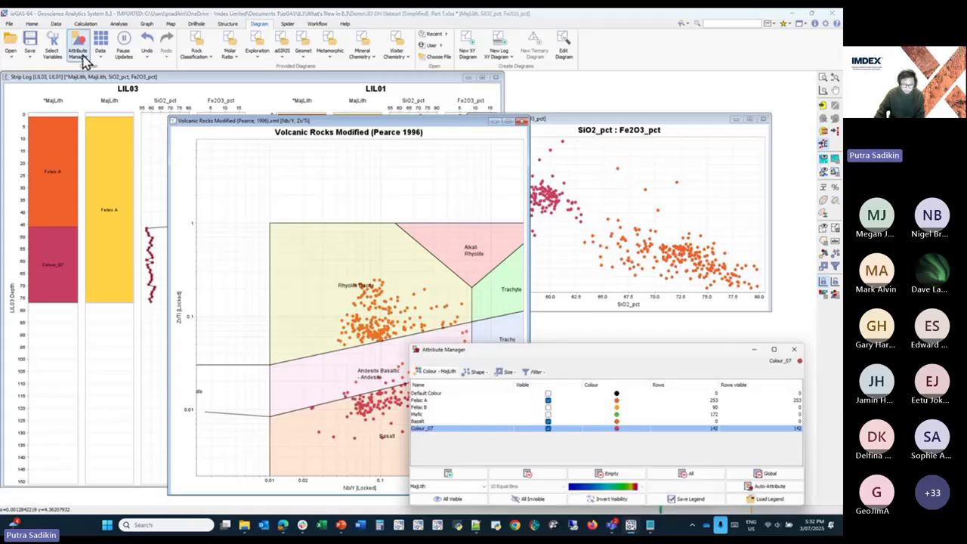
click(448, 473)
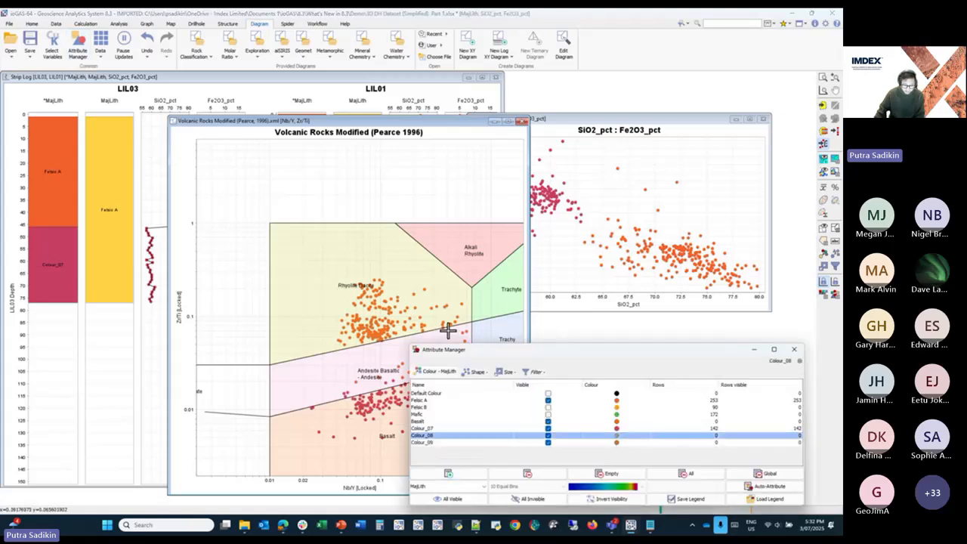
mouse_move(467, 316)
mouse_down()
mouse_move(387, 348)
mouse_move(464, 380)
mouse_move(491, 358)
mouse_up()
scroll(490, 358, up, 3)
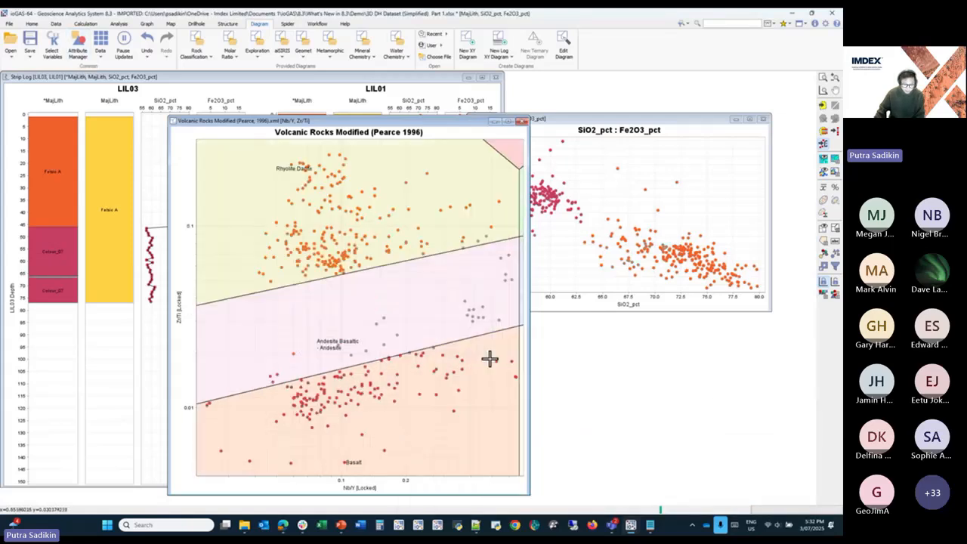
Step: Attribute the samples in the Rhyolite Dacite, Andesite Basaltic - Andesite and Basalt fields with their field's own name and colour
right_click(343, 204)
click(413, 319)
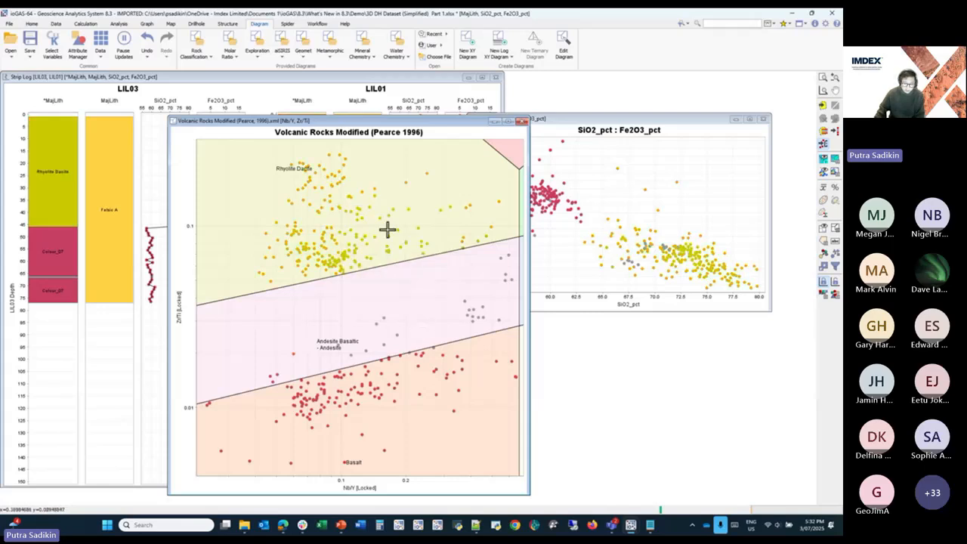
right_click(412, 295)
click(454, 403)
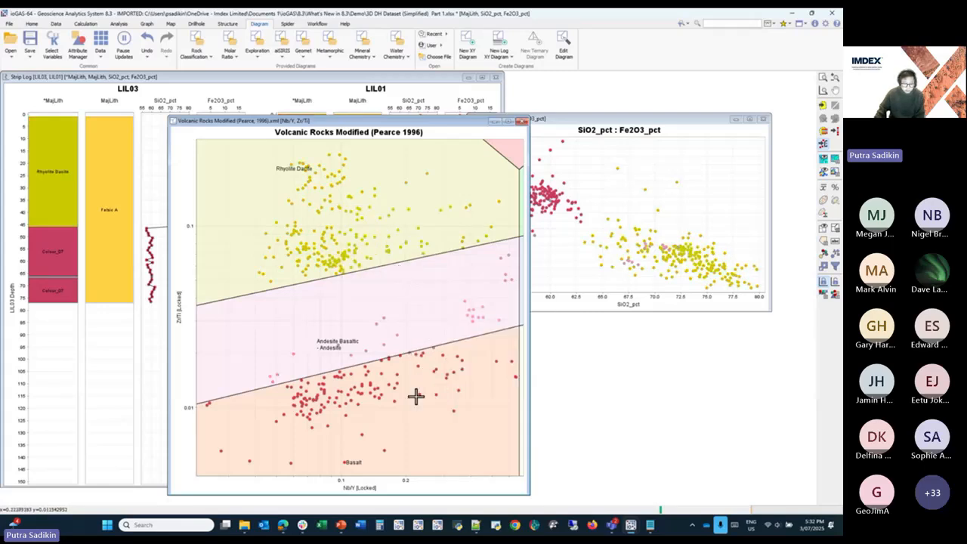
right_click(416, 396)
click(459, 502)
Step: Make all colour attributes visible and delete all attributes globally so every row reverts to the defaults
click(78, 46)
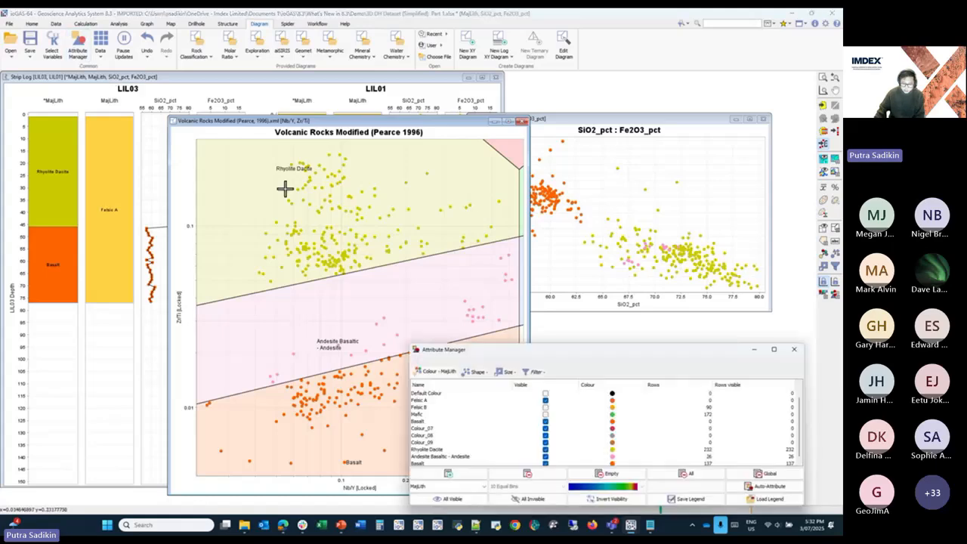
click(449, 499)
click(765, 473)
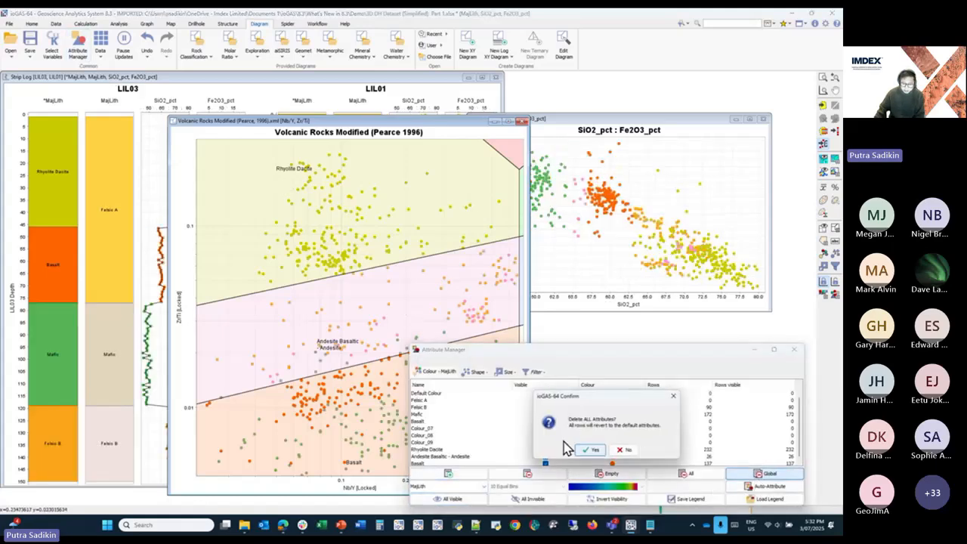
click(590, 450)
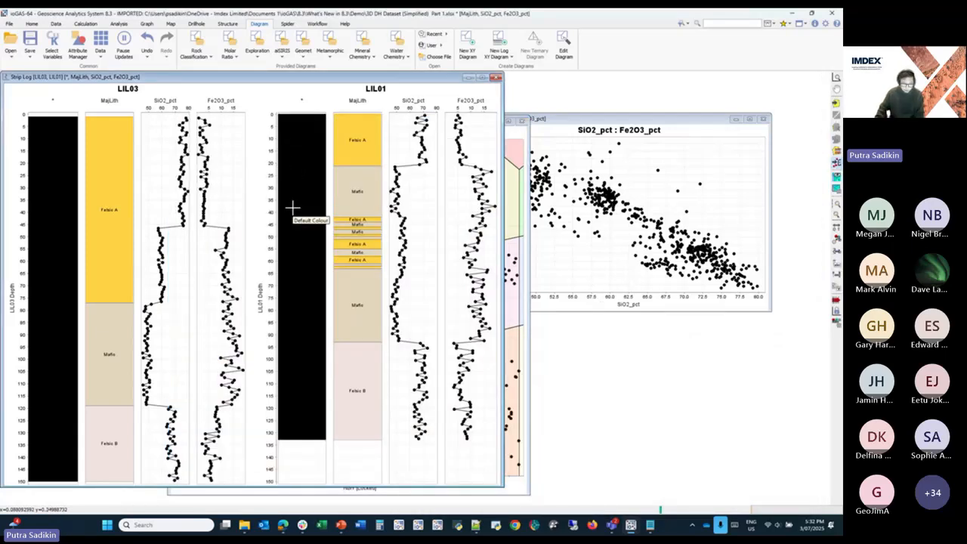
Step: Review the default display settings for drillhole strip logs and close them without changes
click(195, 23)
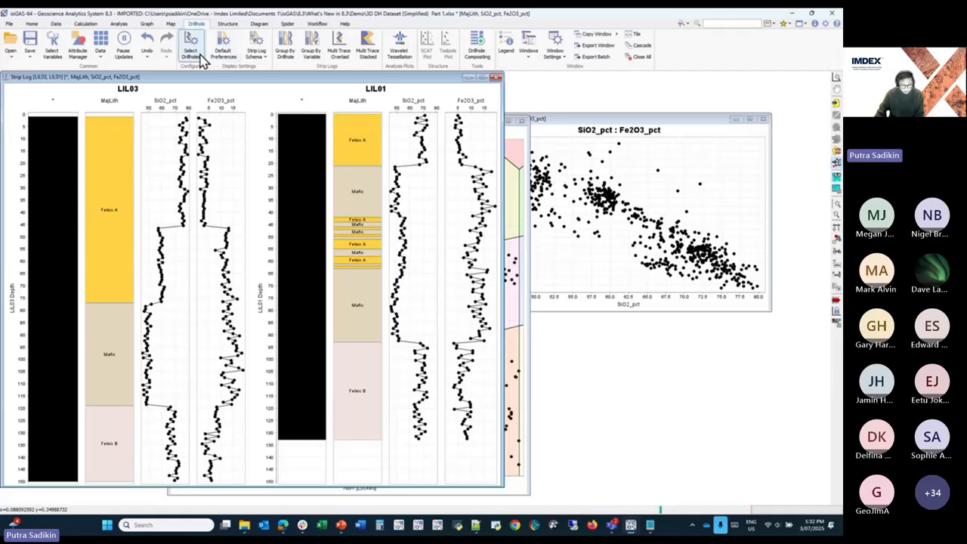
click(223, 48)
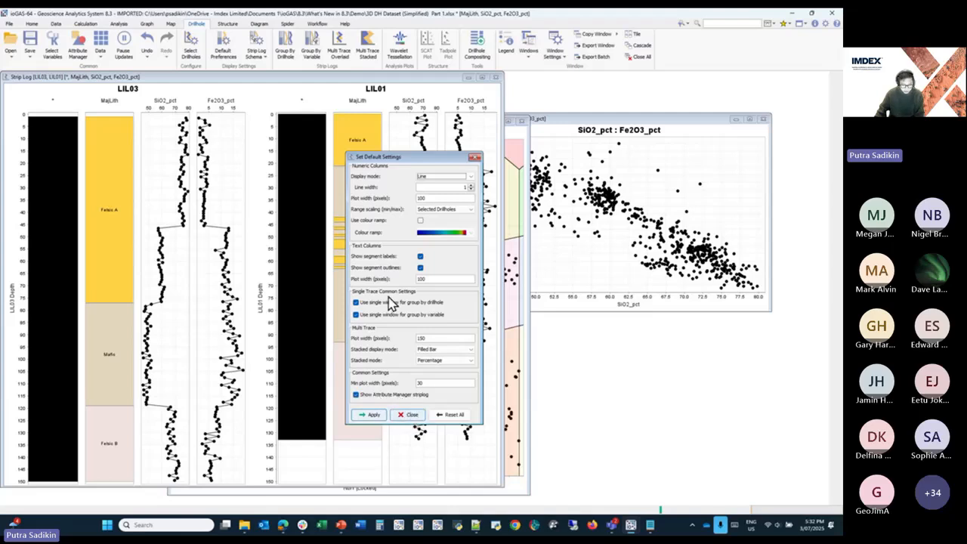
click(410, 415)
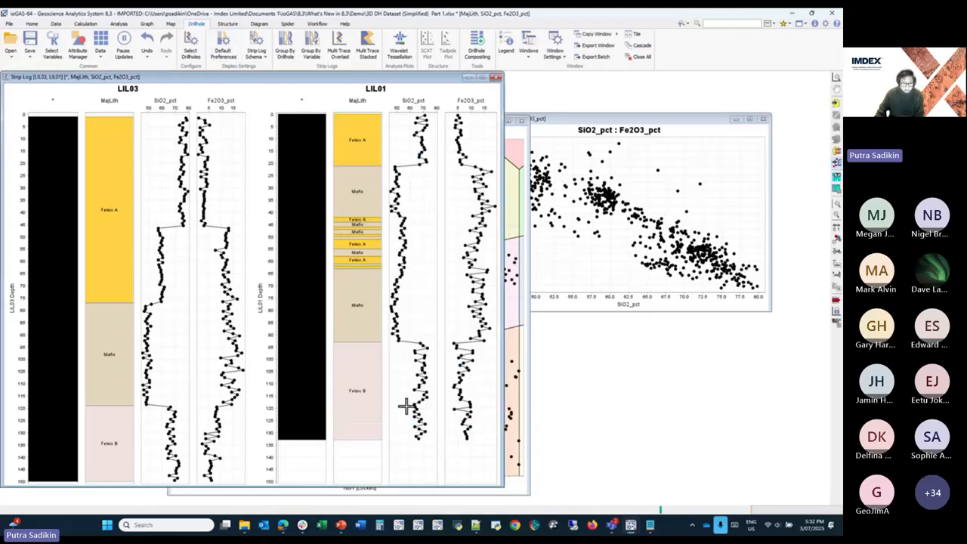
Step: Replace the selected variables with all aliased element columns, from SiO2_pct through Zn_ppm
click(51, 45)
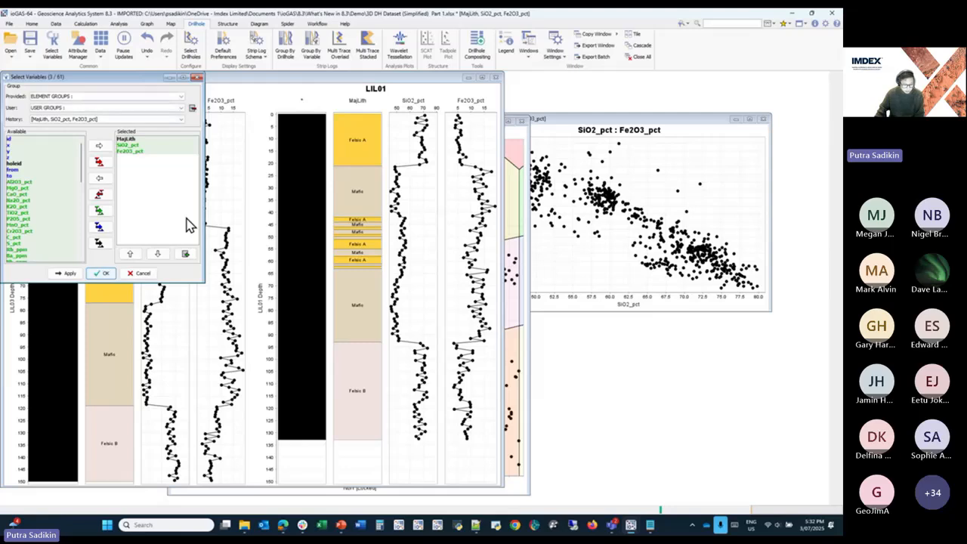
click(99, 194)
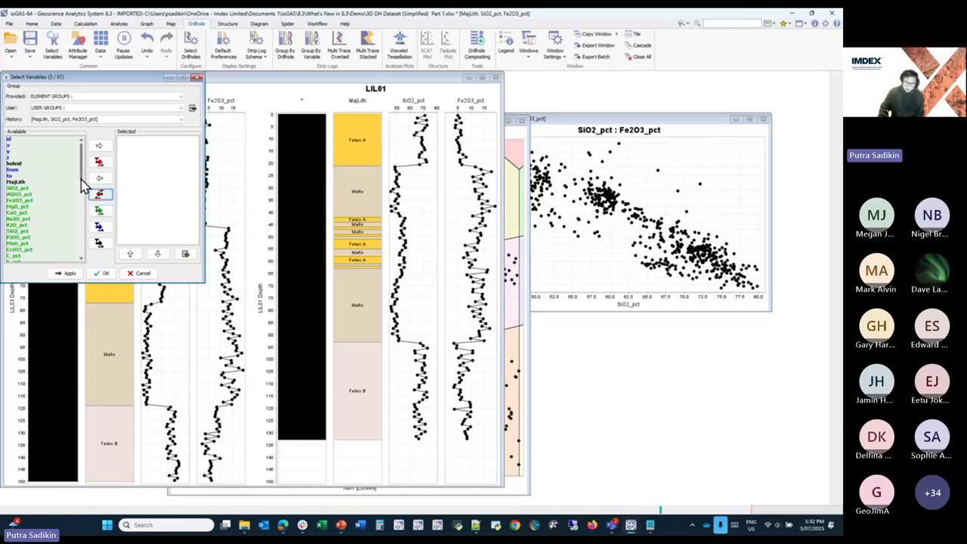
drag(83, 185, 85, 194)
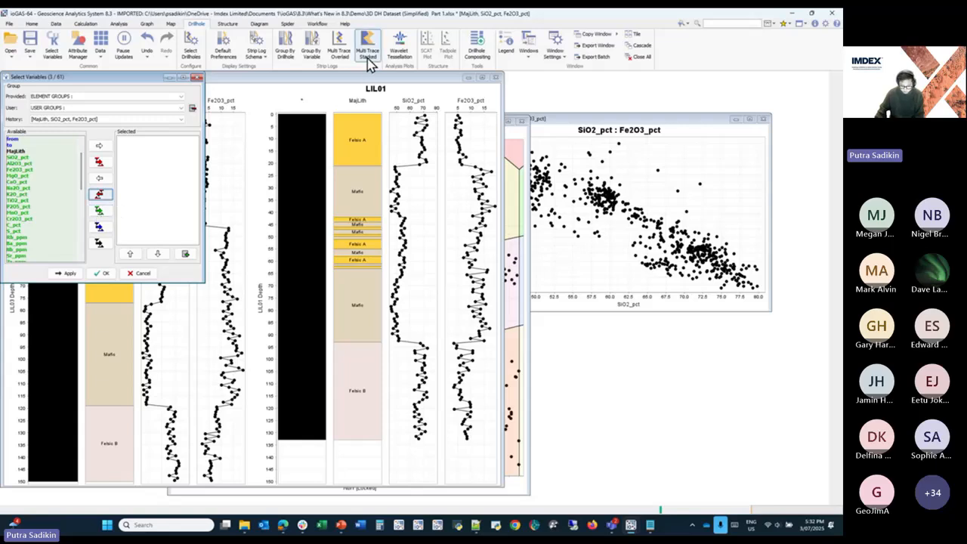
click(99, 210)
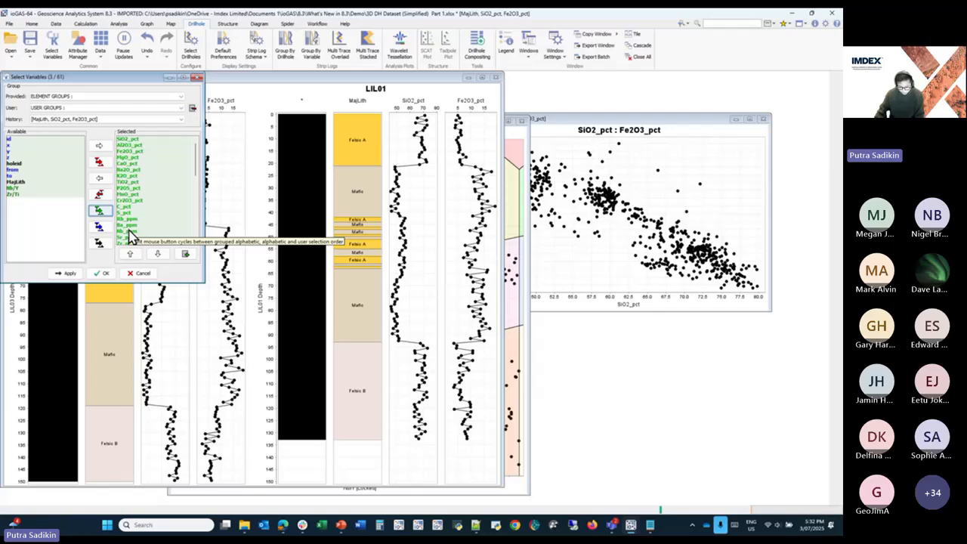
scroll(158, 238, down, 8)
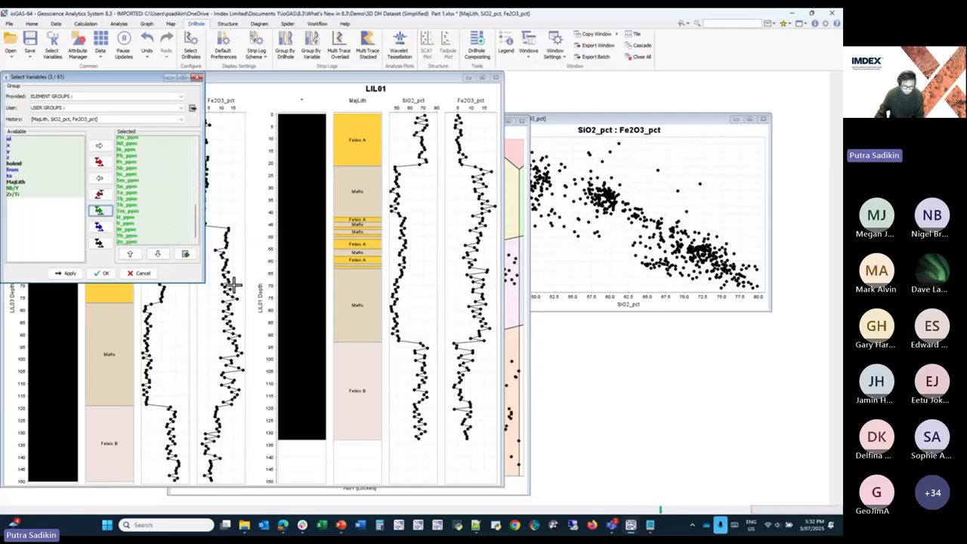
click(104, 274)
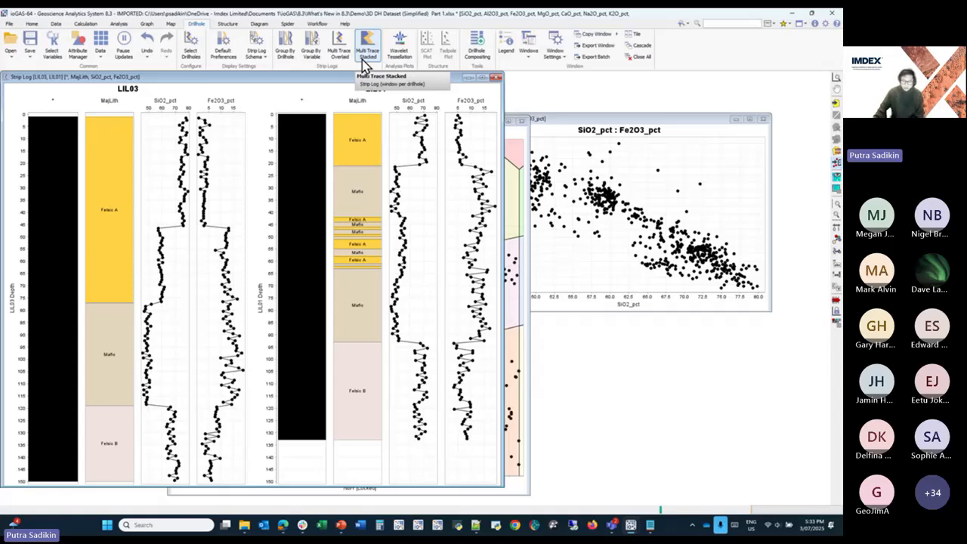
Step: Create a multi-trace stacked strip log of the selected elements, converting the pct columns to ppm, and move its window clear
click(364, 59)
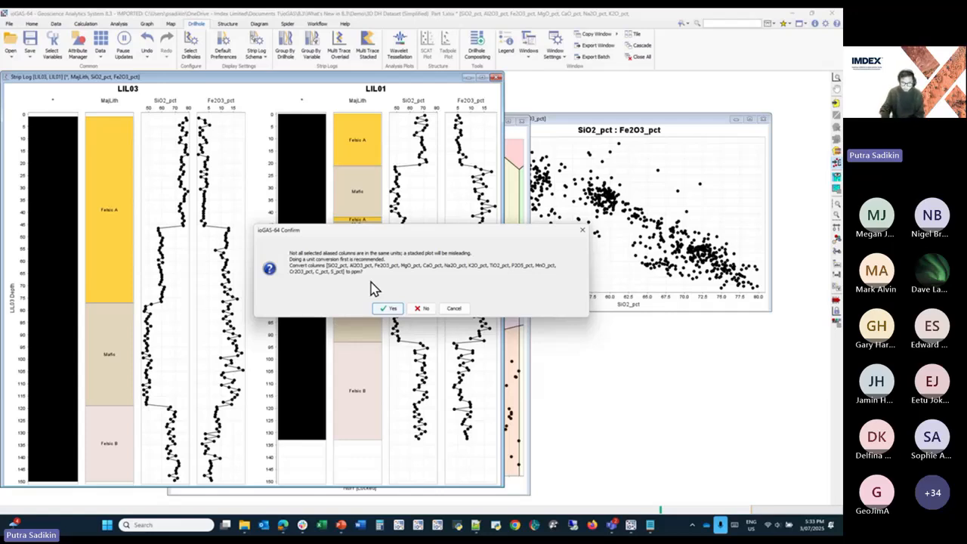
click(388, 309)
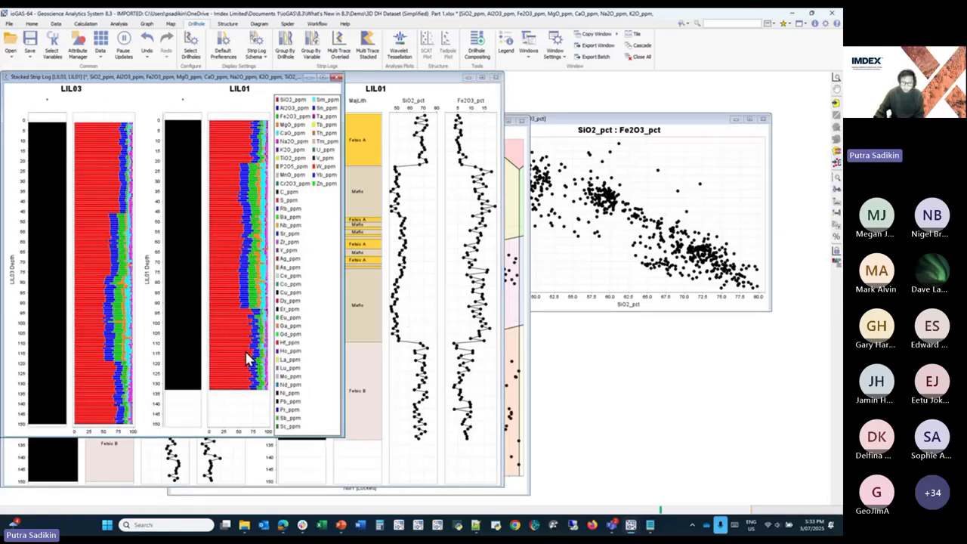
drag(242, 79, 344, 106)
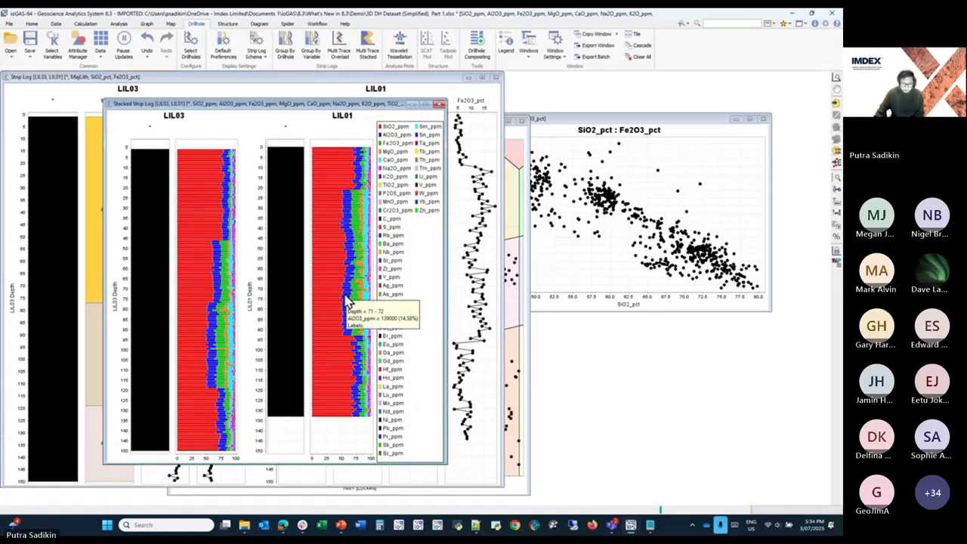
mouse_move(338, 296)
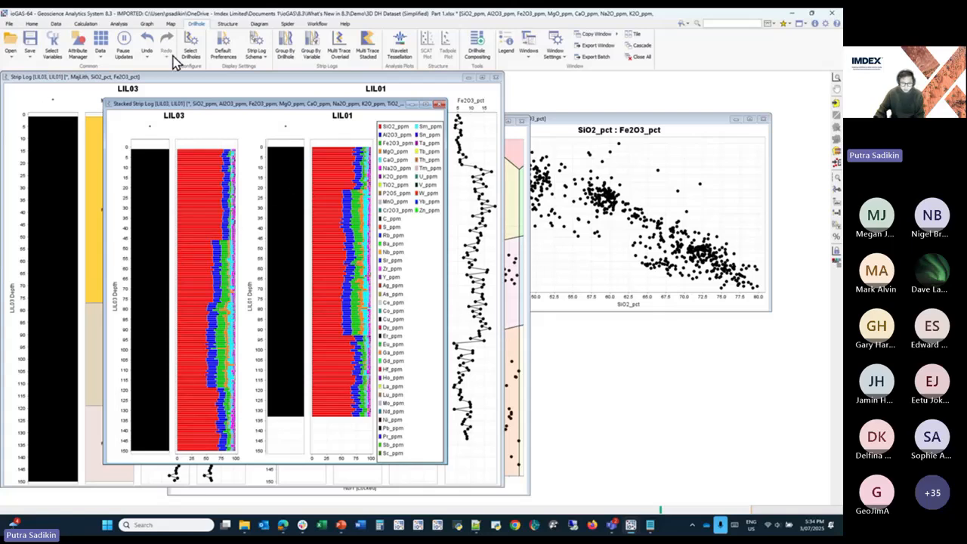
Step: Replace the selected variables with a saved multivariate user group starting with SiO2, Al2O3 and Fe2O3, using the pct columns
click(118, 23)
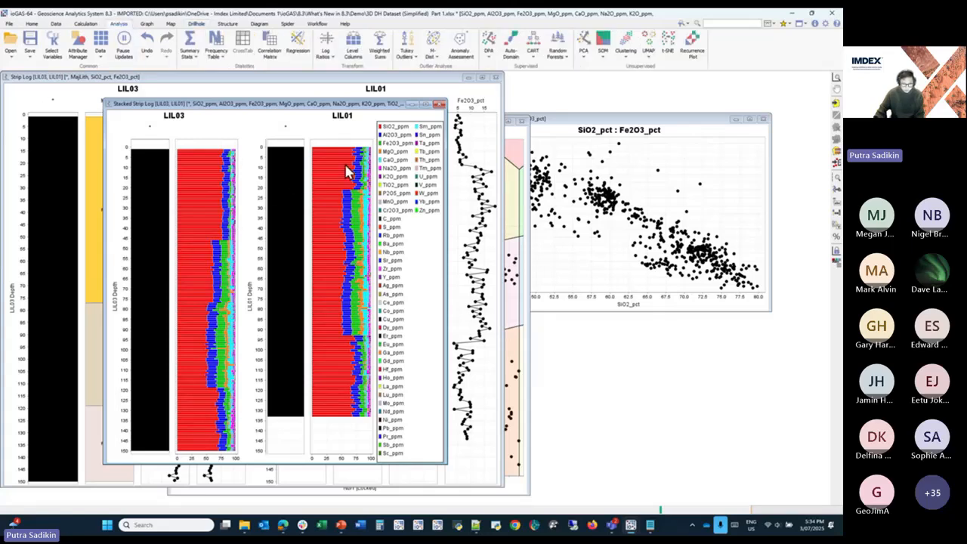
mouse_move(352, 174)
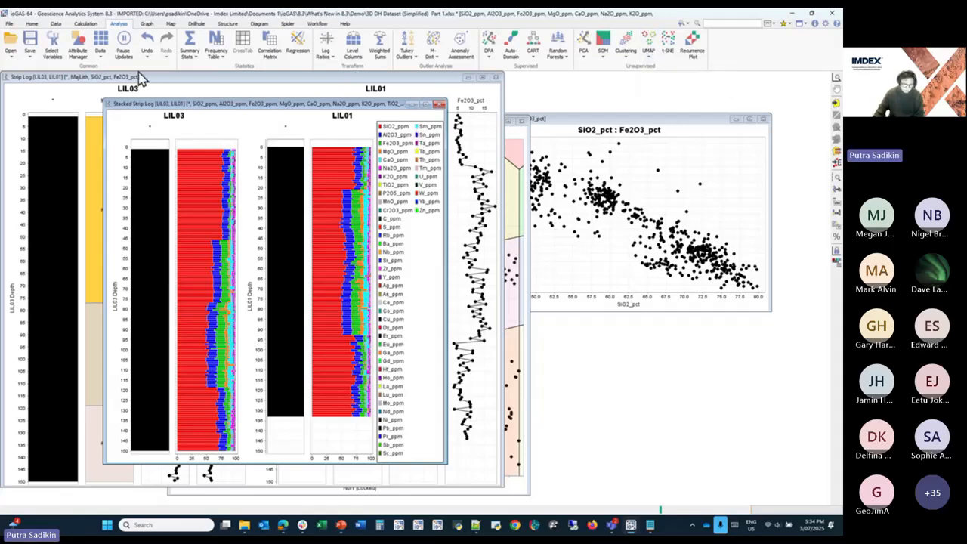
click(53, 43)
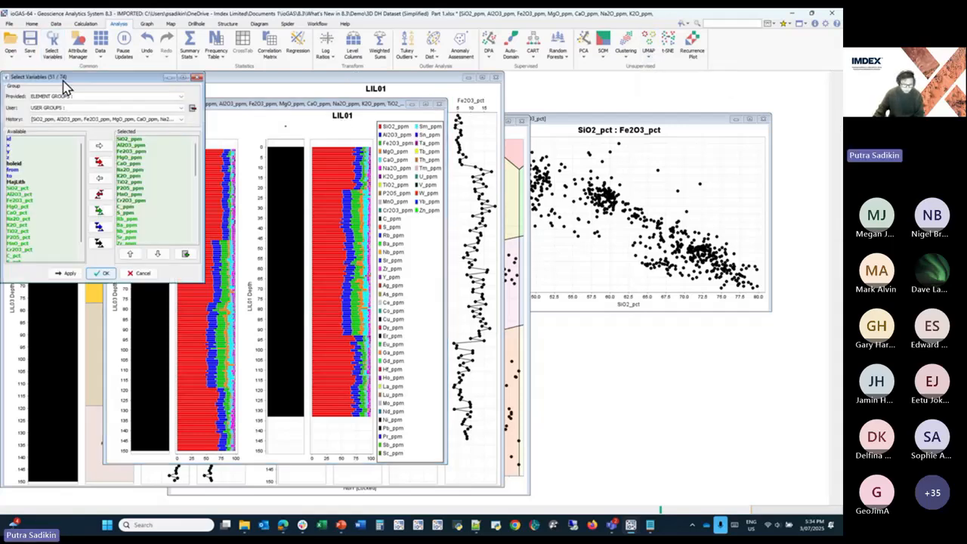
click(99, 194)
click(117, 112)
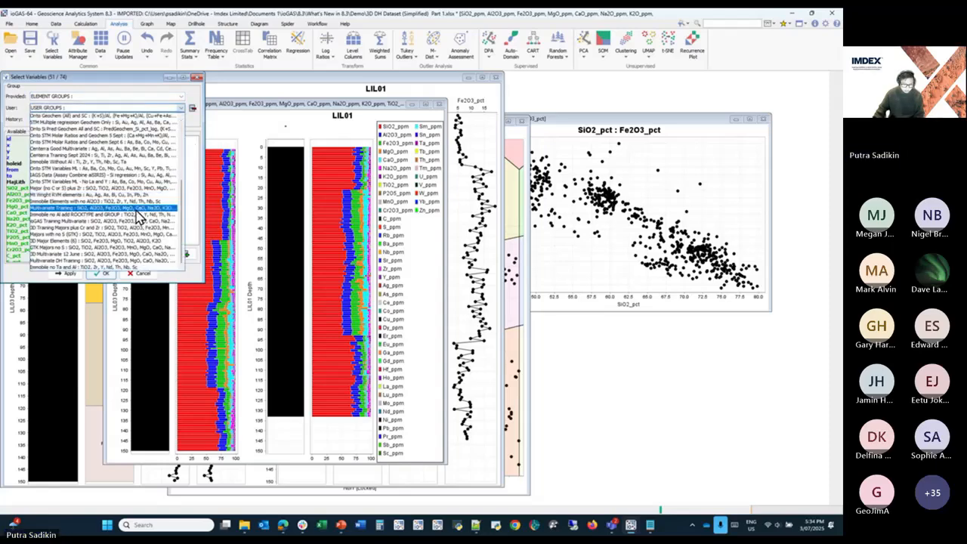
click(111, 274)
click(106, 274)
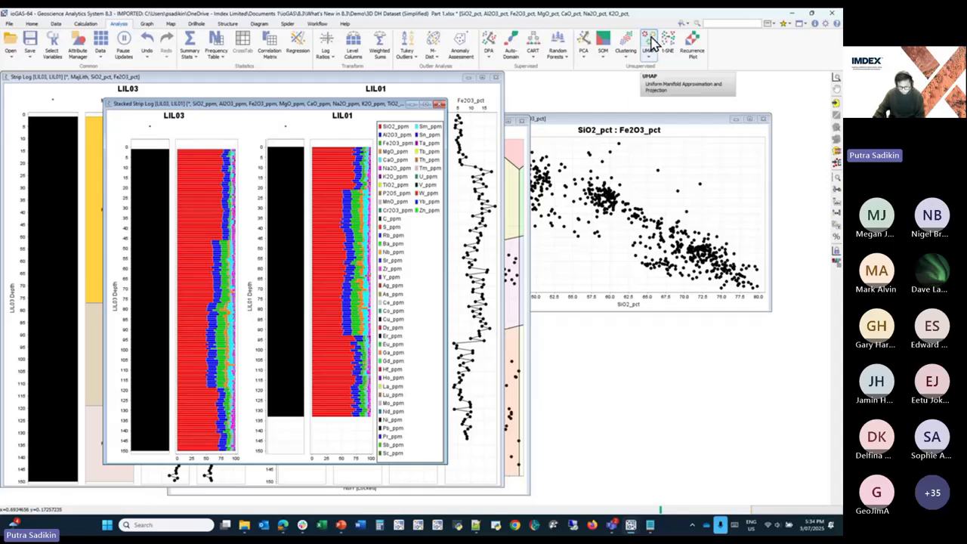
Step: Run UMAP with the Log 10, Scale 0.0 to 1.0 transform, 2 output columns, 15 nearest neighbours and 0.1 minimum distance
click(650, 43)
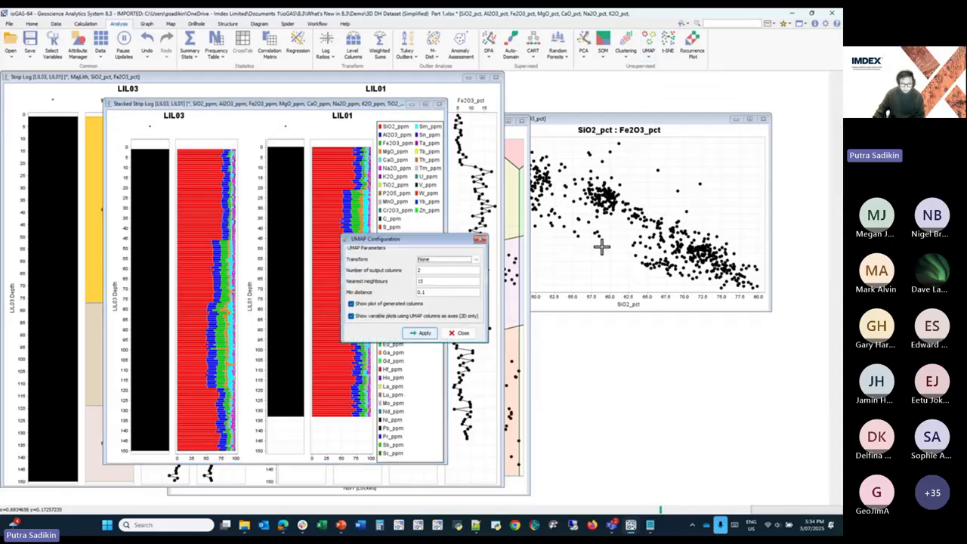
click(452, 260)
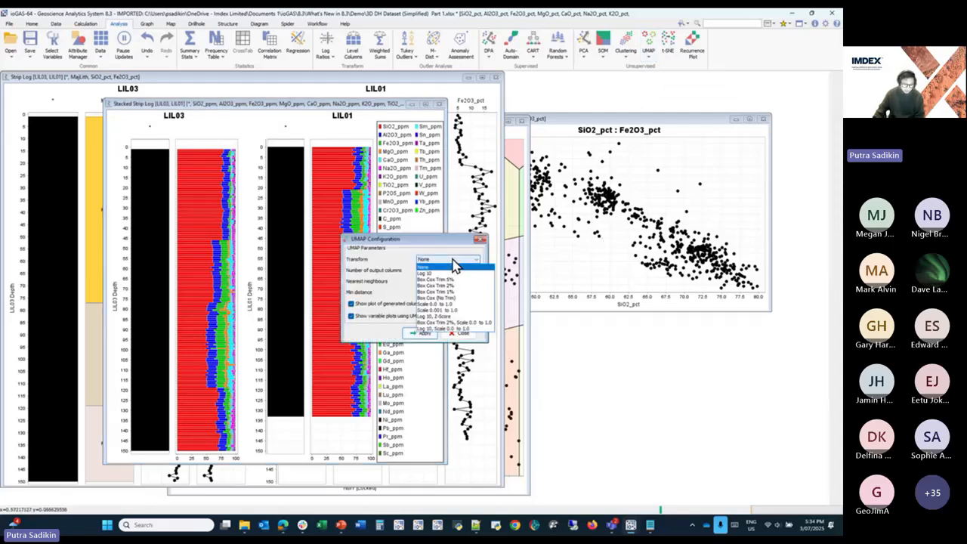
click(446, 329)
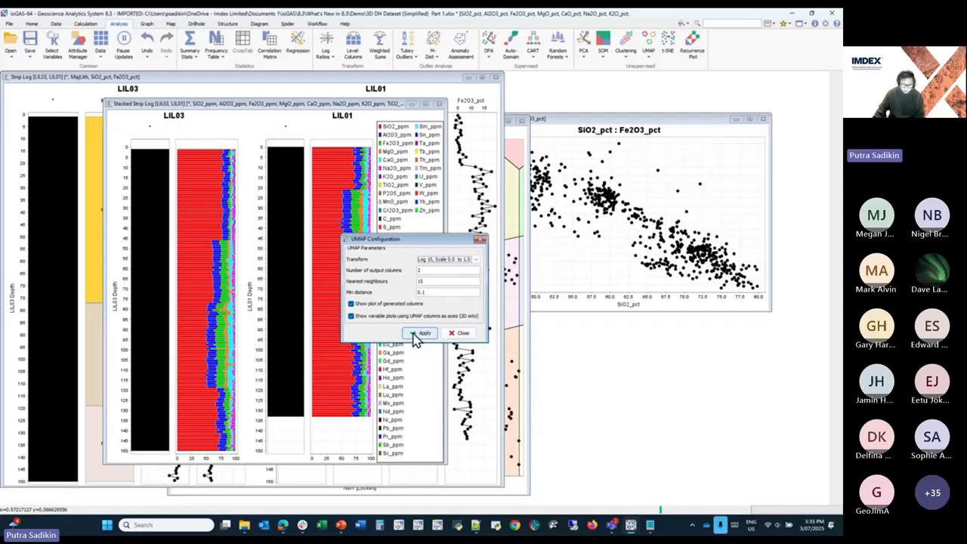
click(415, 335)
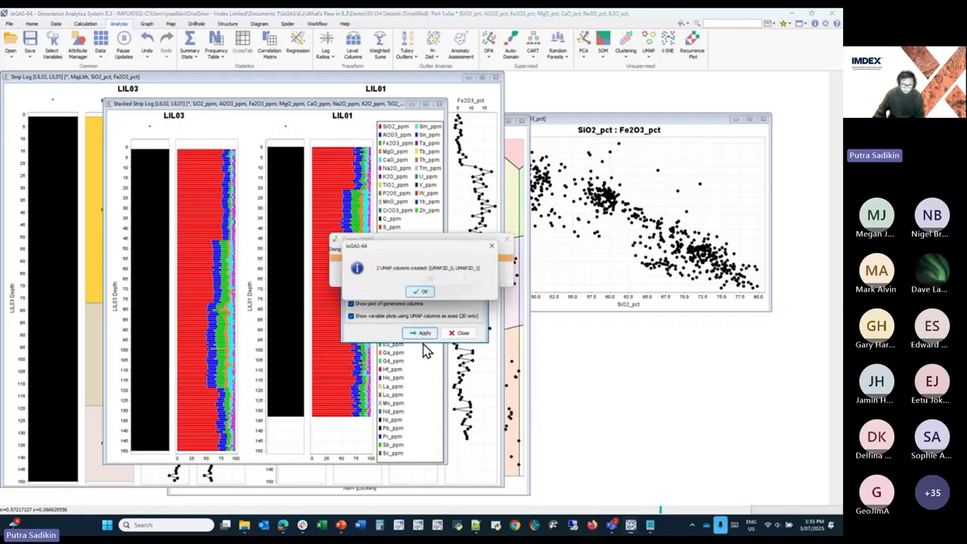
click(421, 291)
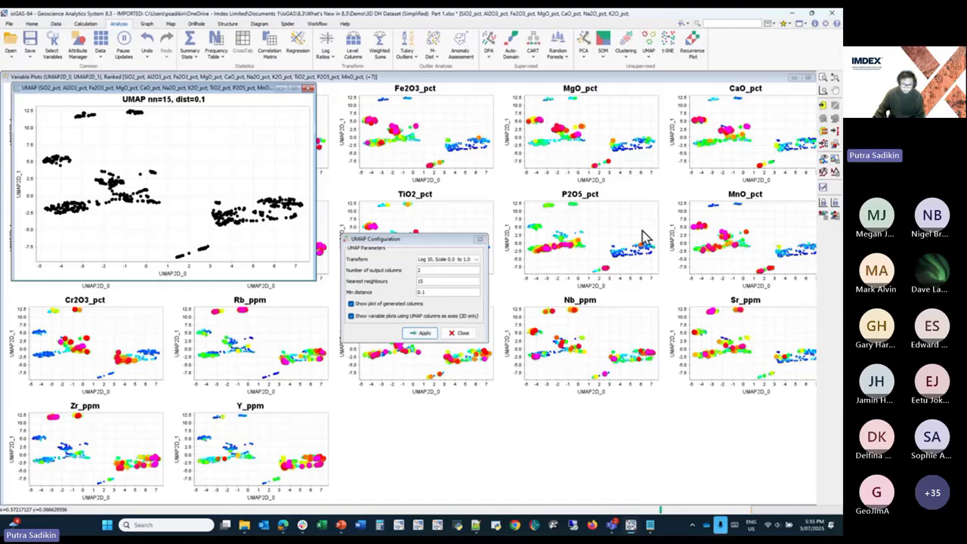
Step: Close the UMAP configuration, minimise the variable plots window and move the UMAP plot beside the stacked strip log
click(459, 333)
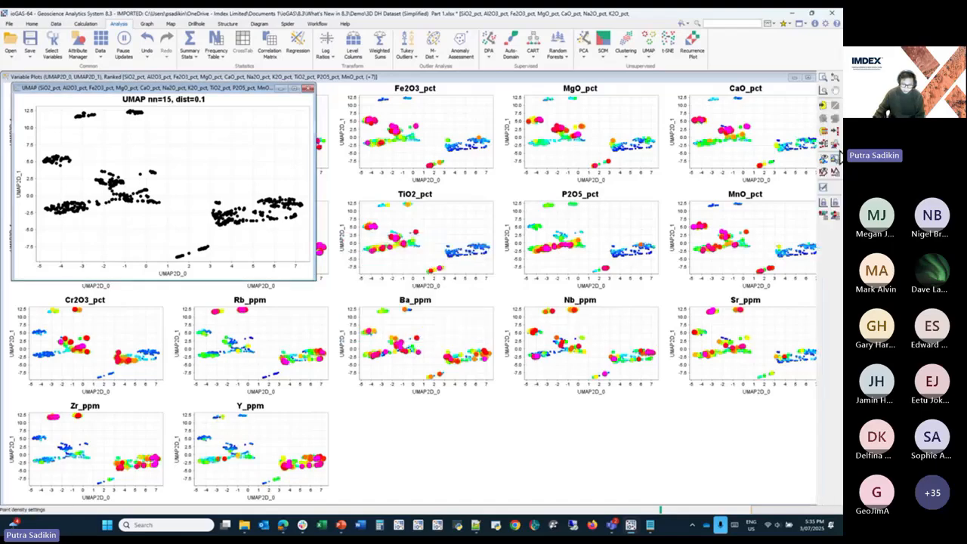
click(797, 80)
drag(213, 88, 647, 203)
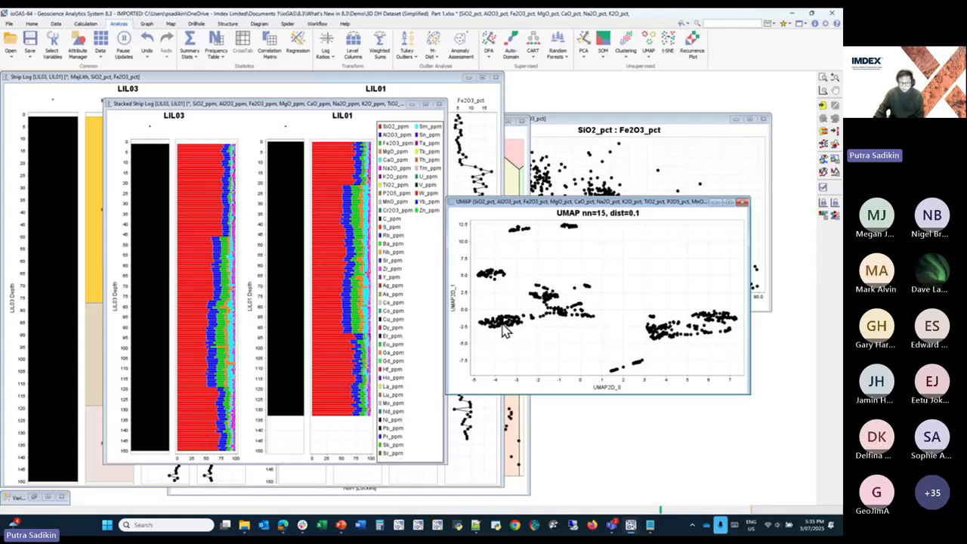
mouse_move(505, 332)
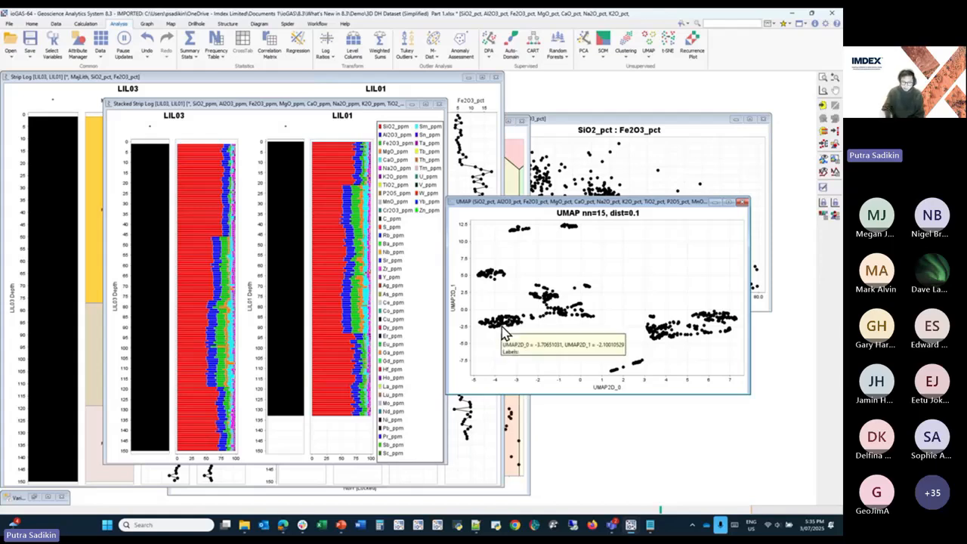
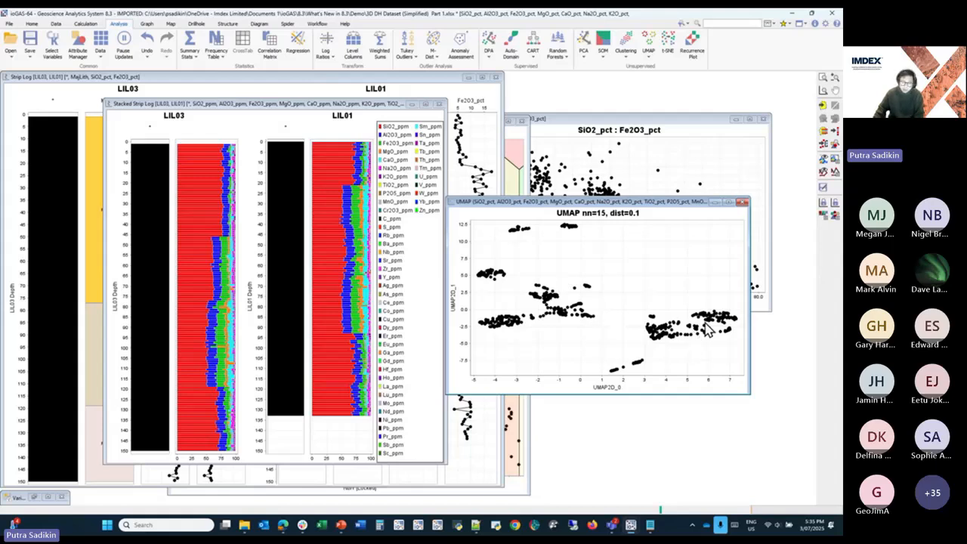
drag(603, 202, 609, 198)
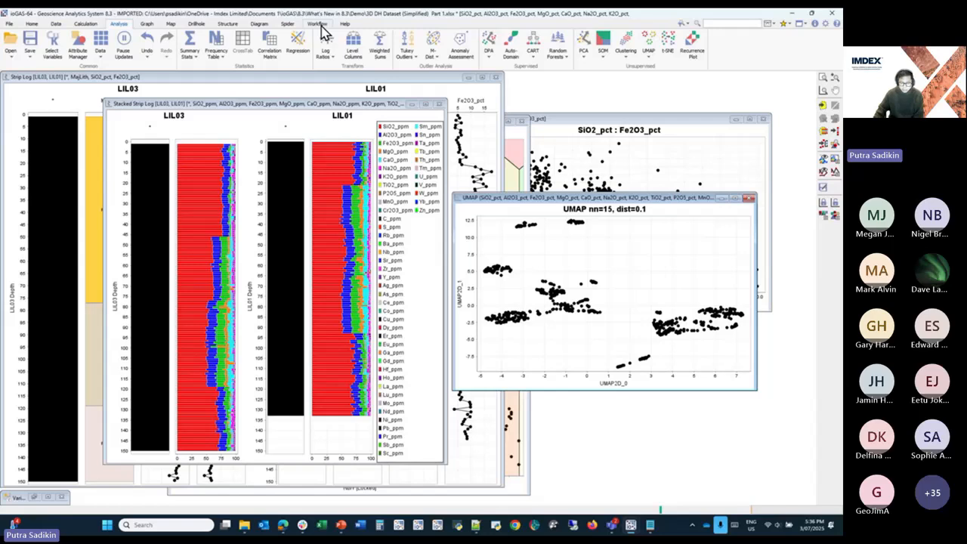
click(627, 59)
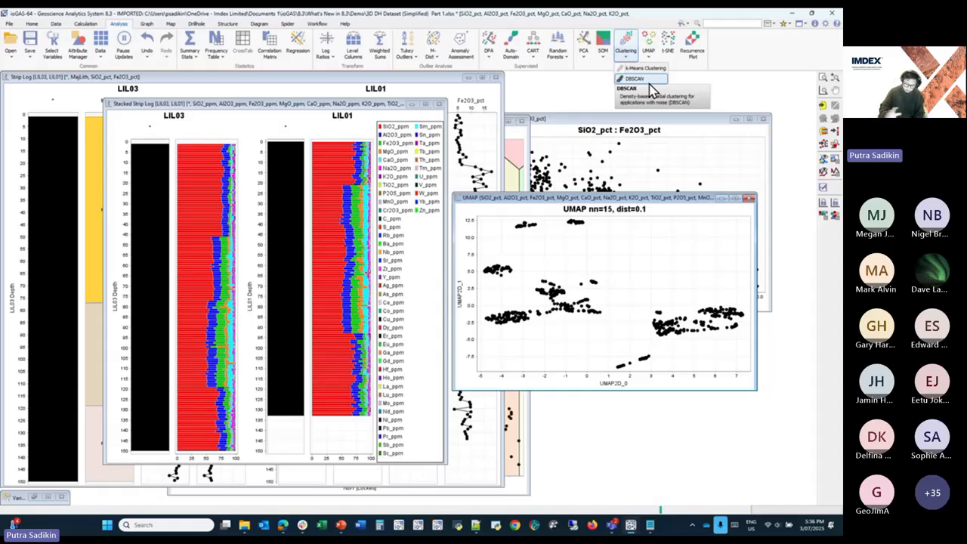
click(739, 72)
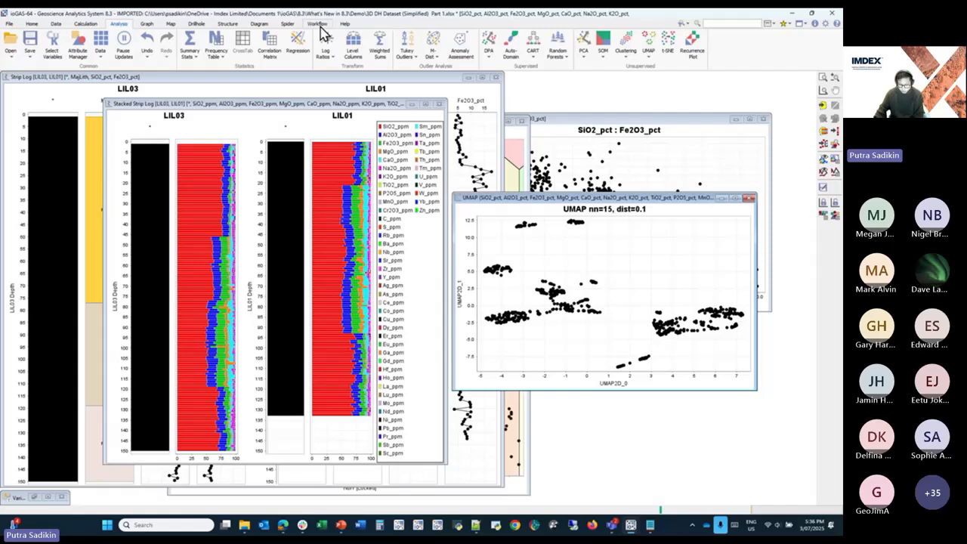
click(321, 26)
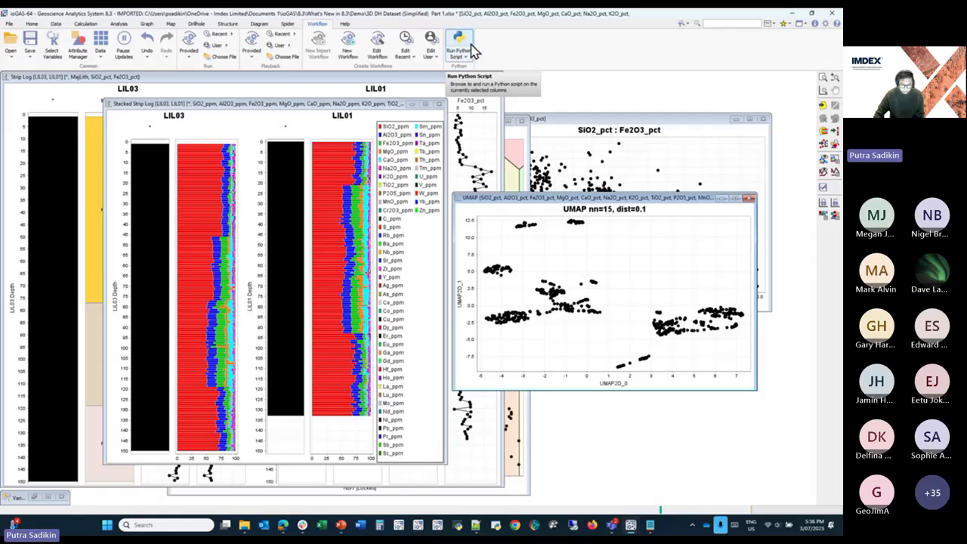
click(468, 44)
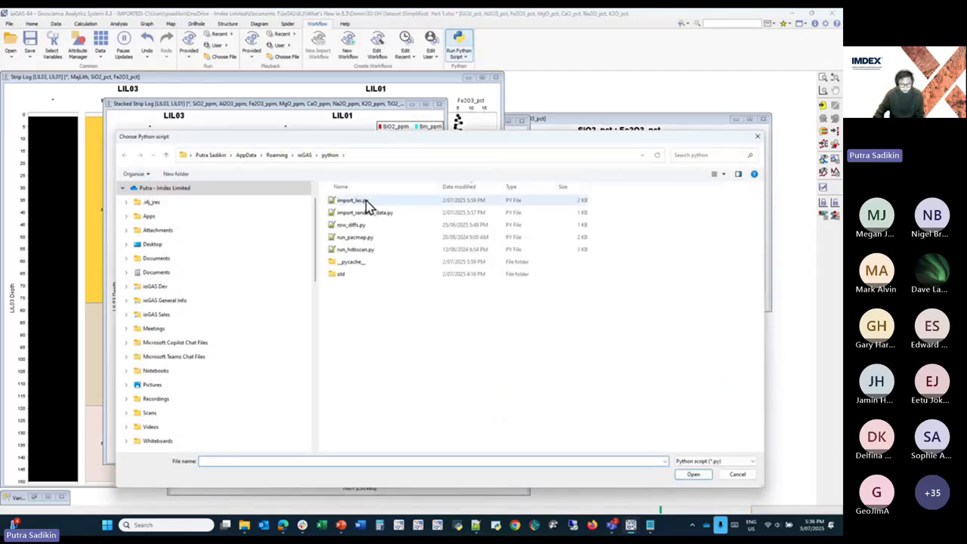
click(737, 475)
Step: Replace the selected variables with the UMAP2D_0 and UMAP2D_1 columns
click(51, 45)
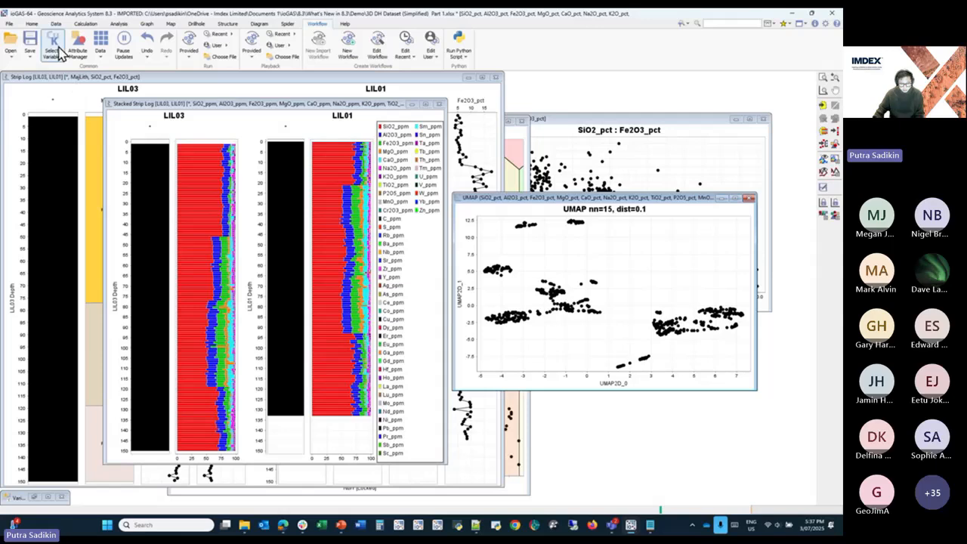
click(99, 193)
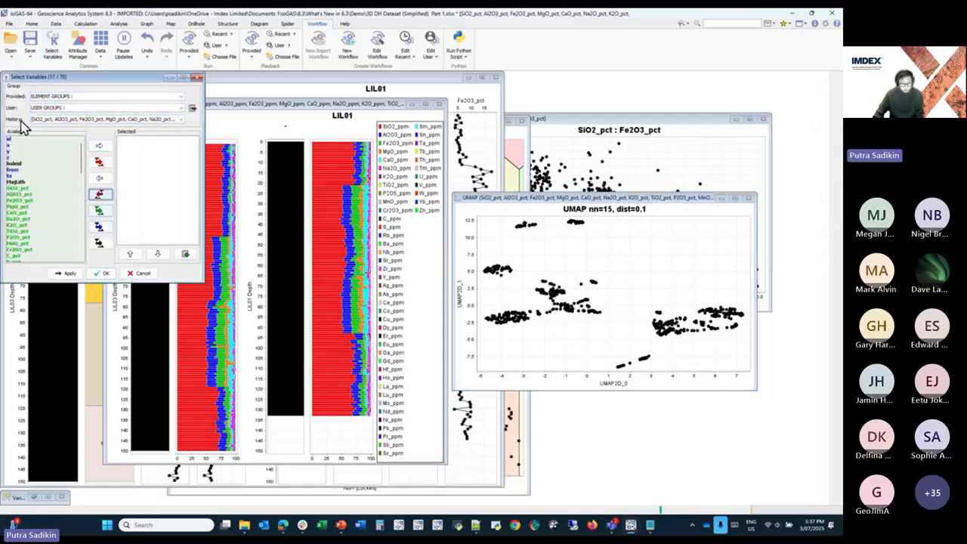
drag(82, 160, 80, 266)
click(42, 254)
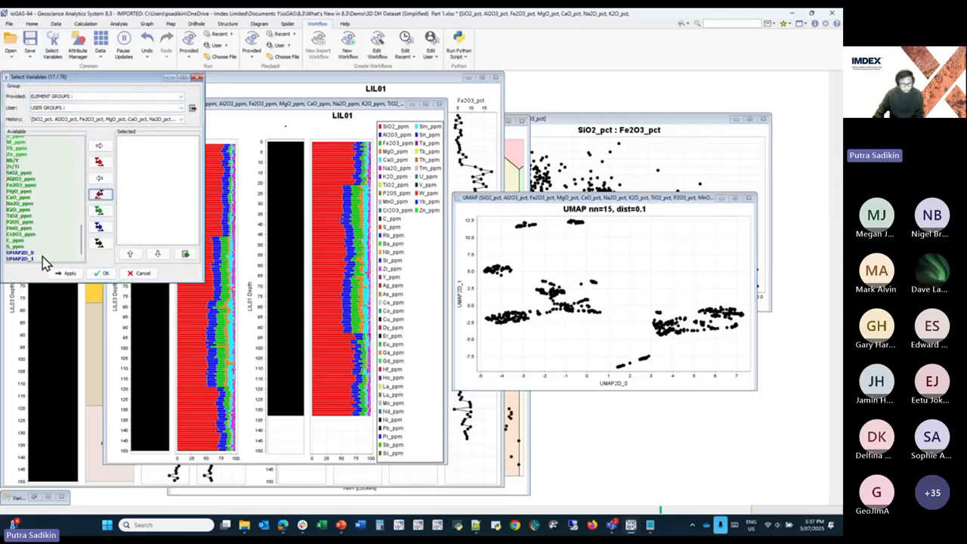
click(99, 146)
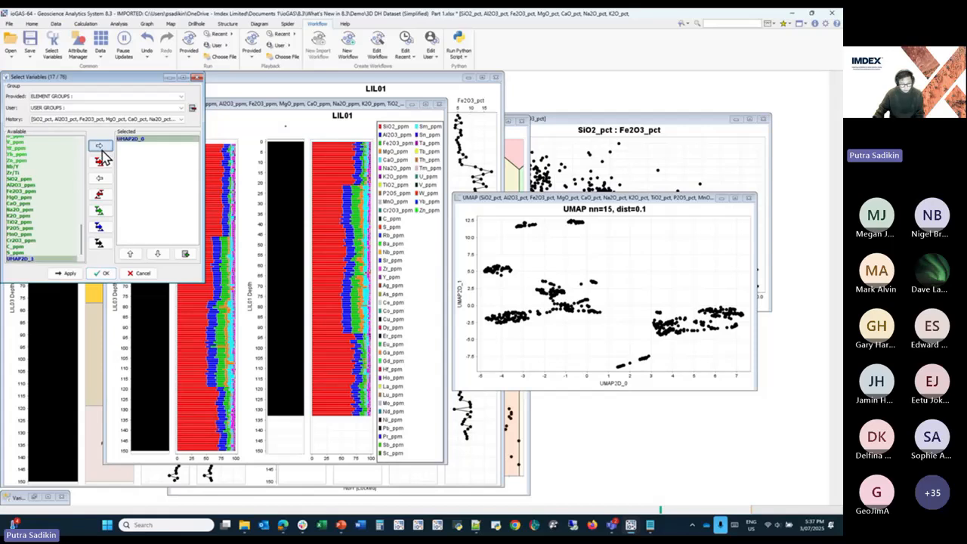
click(101, 148)
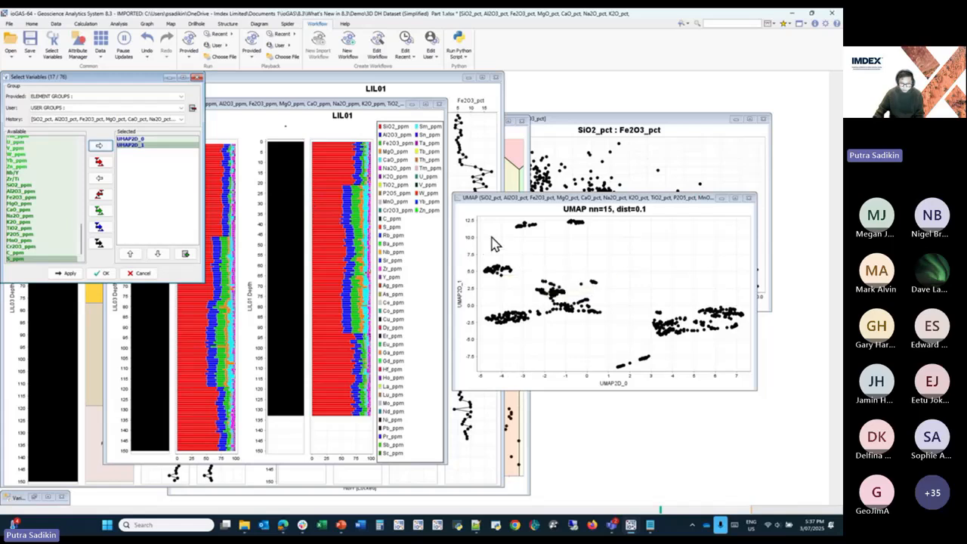
click(104, 273)
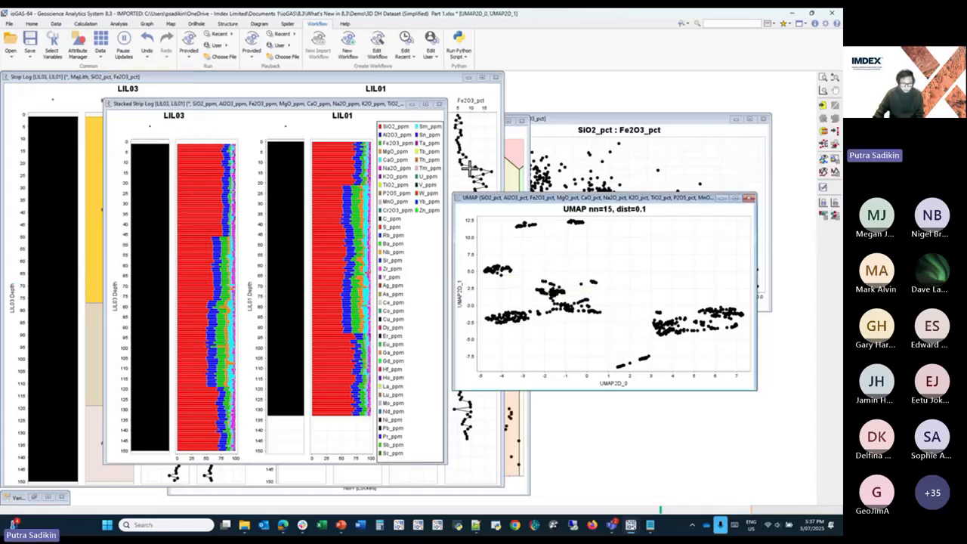
Step: Choose run_hdbscan.py as the Python script to run on the selected UMAP columns
click(464, 45)
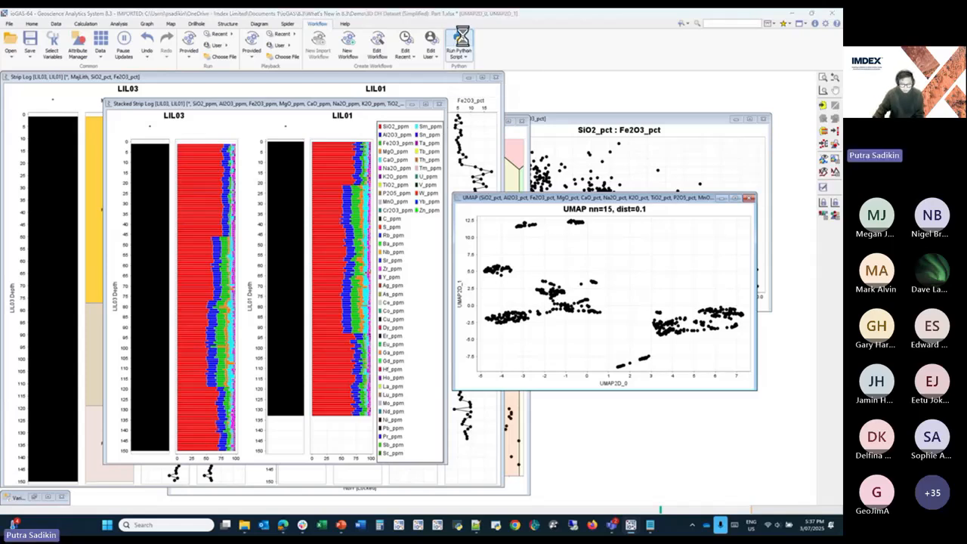
click(370, 256)
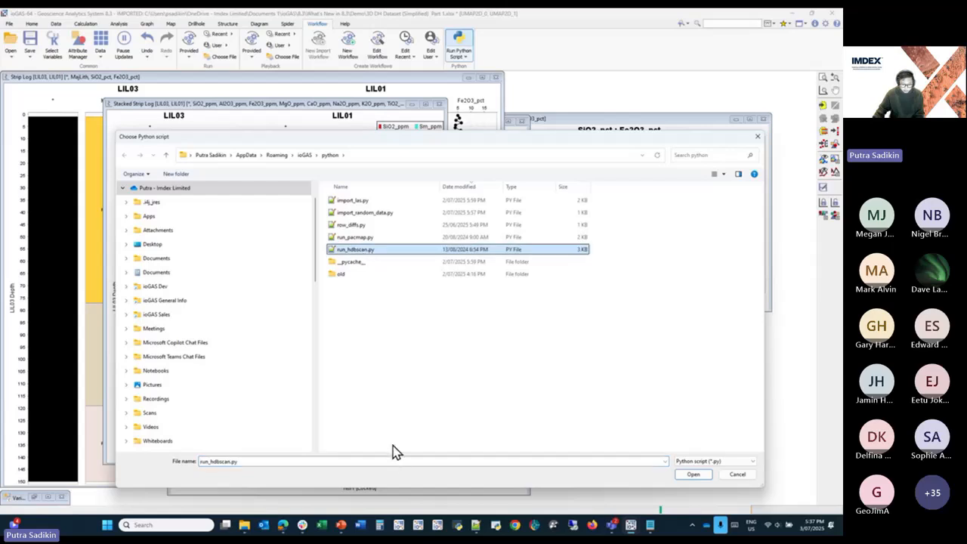
Step: Switch to Notepad++ and examine the run_hdbscan.py code, including its processing function and parameters, and minimise the editor
mouse_move(477, 529)
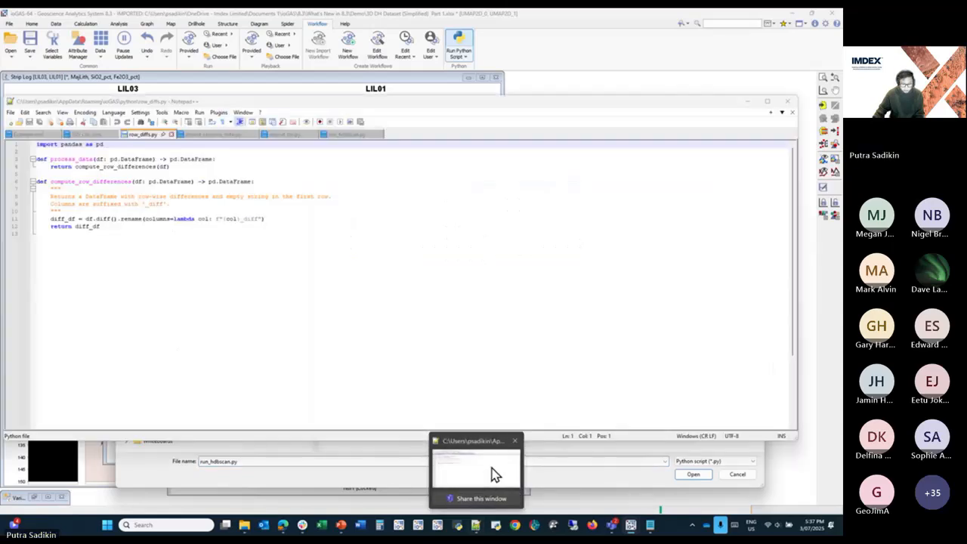
click(503, 456)
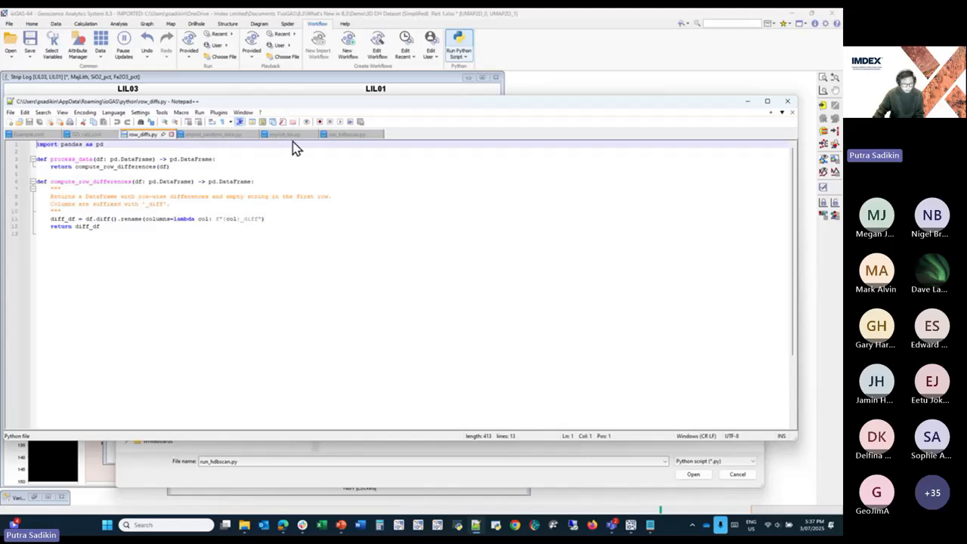
click(346, 136)
scroll(290, 323, down, 9)
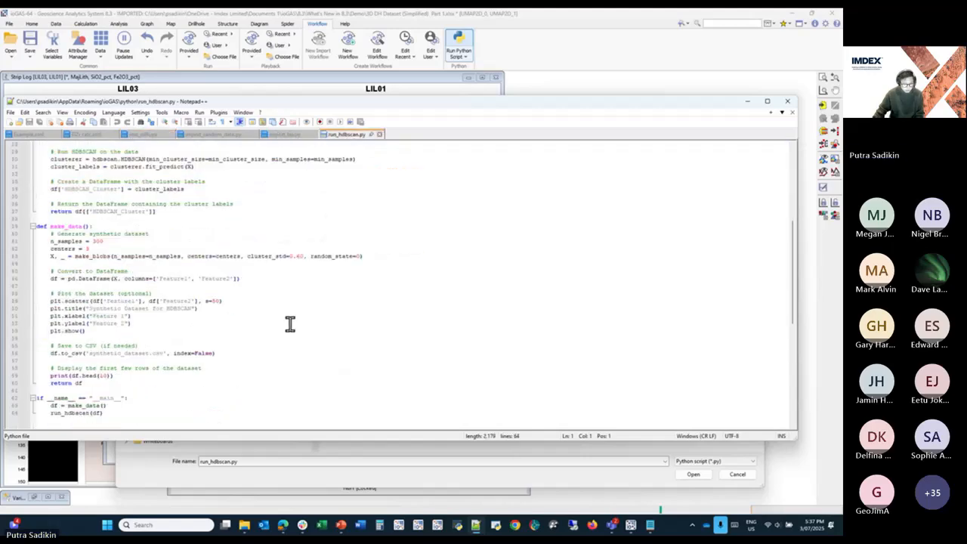
scroll(287, 325, up, 9)
scroll(284, 327, down, 9)
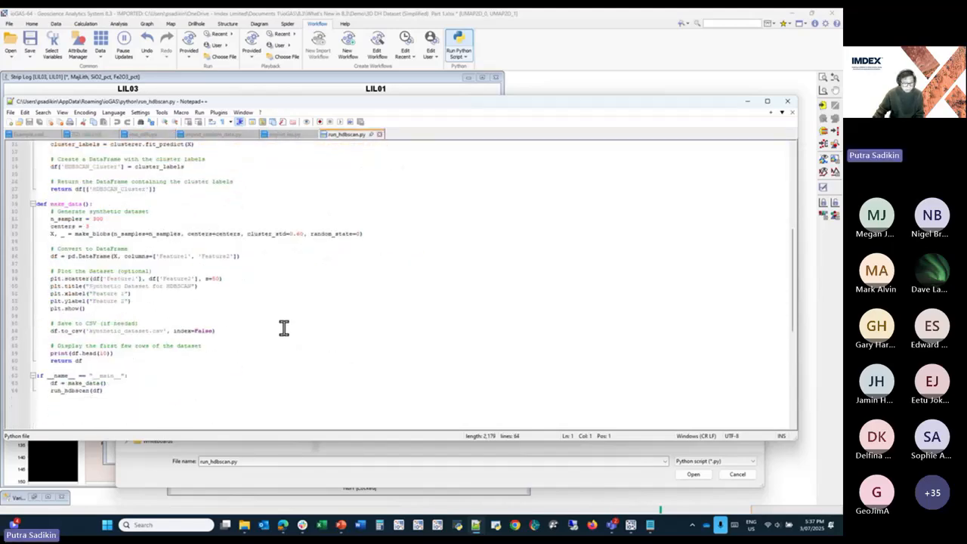
scroll(283, 326, up, 9)
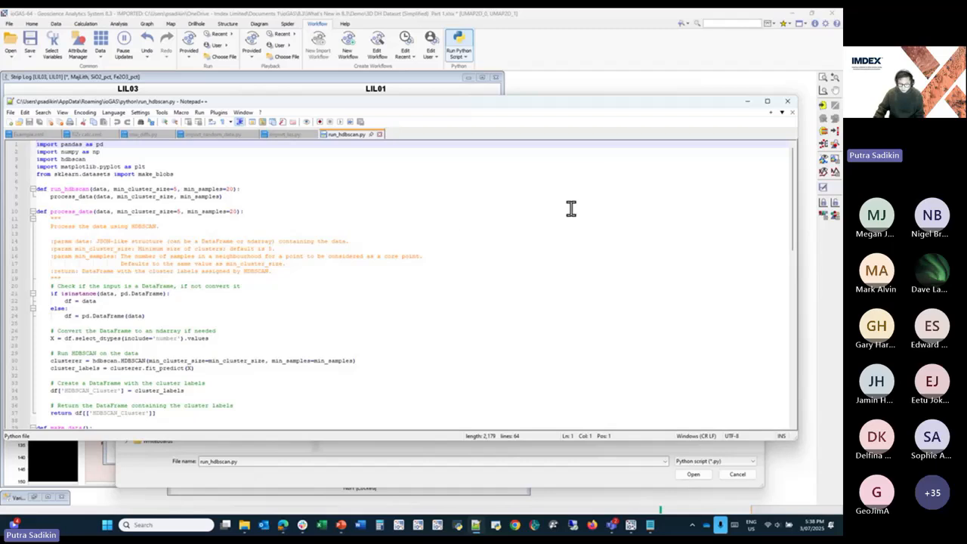
click(748, 102)
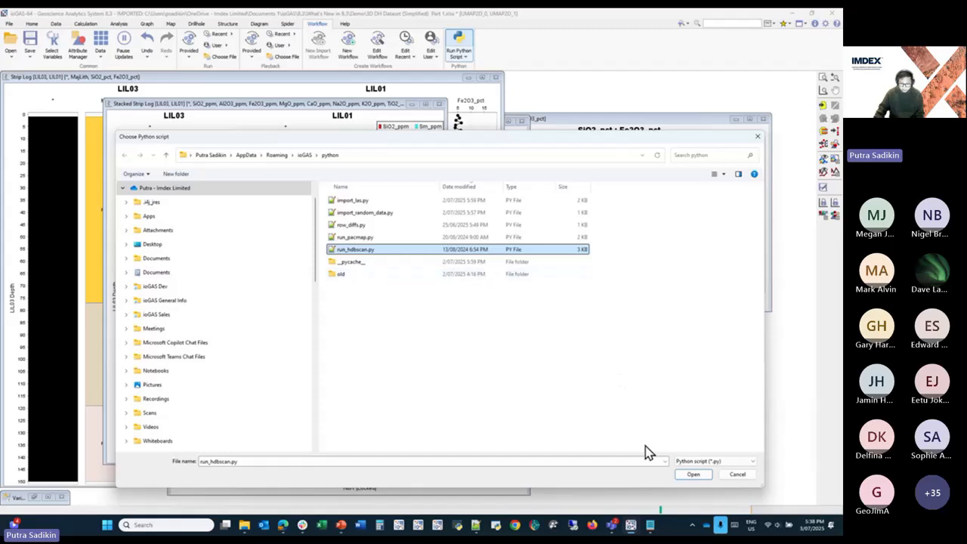
Step: Run the script's process_data function on UMAP2D_0 and UMAP2D_1 with min_cluster_size=5 and min_samples=20, leaving the advanced options hidden
click(688, 476)
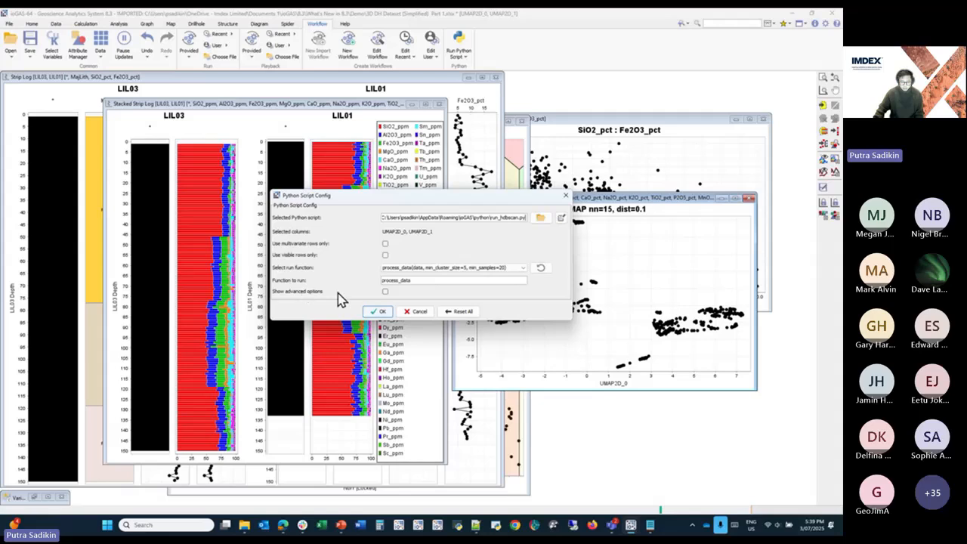
click(385, 292)
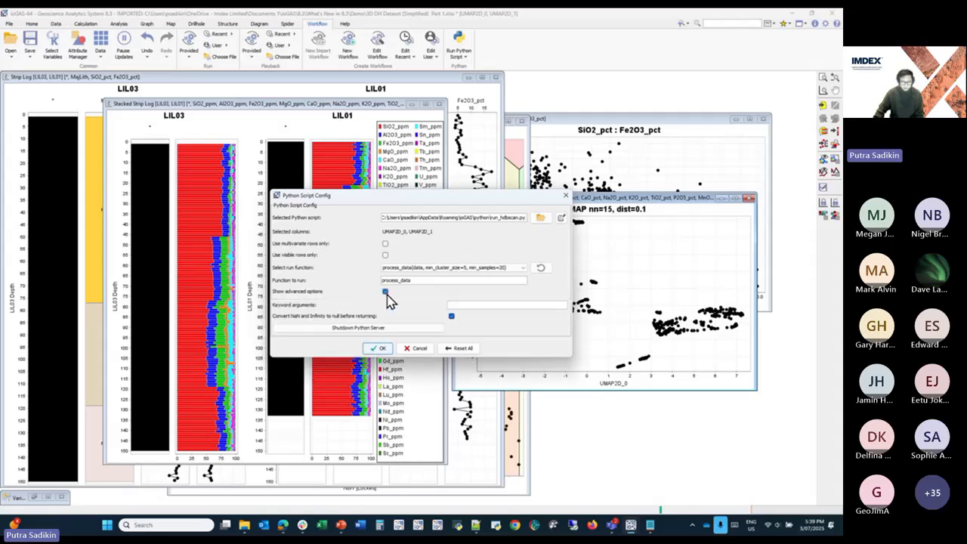
click(385, 293)
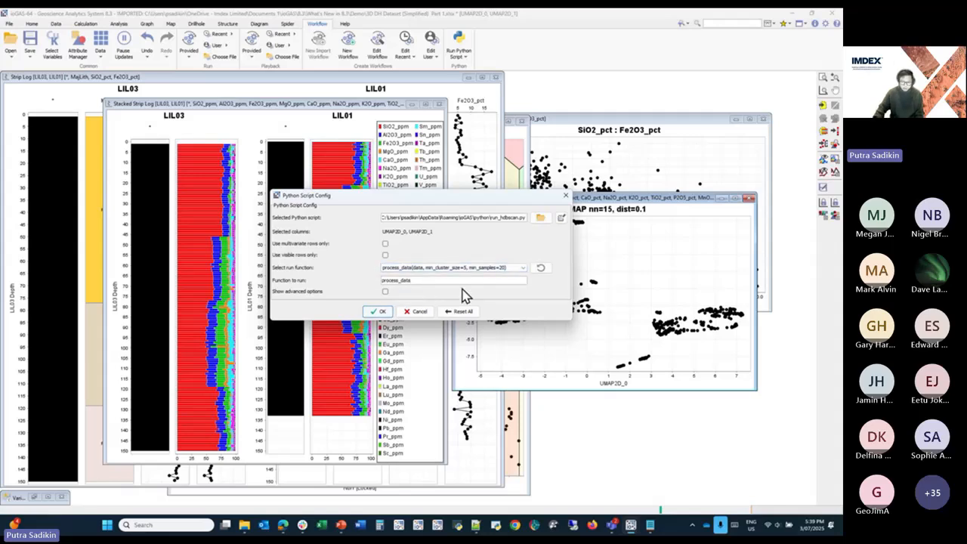
click(380, 314)
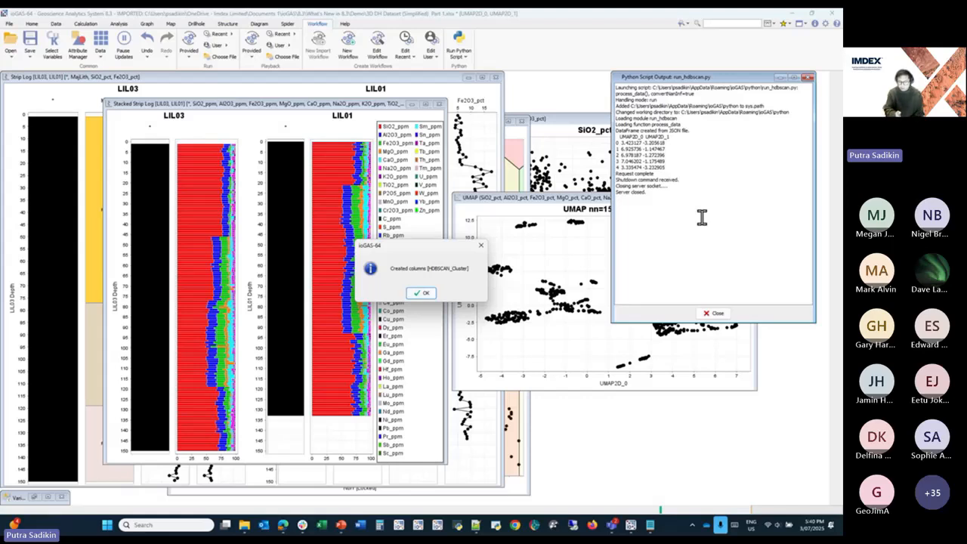
click(423, 293)
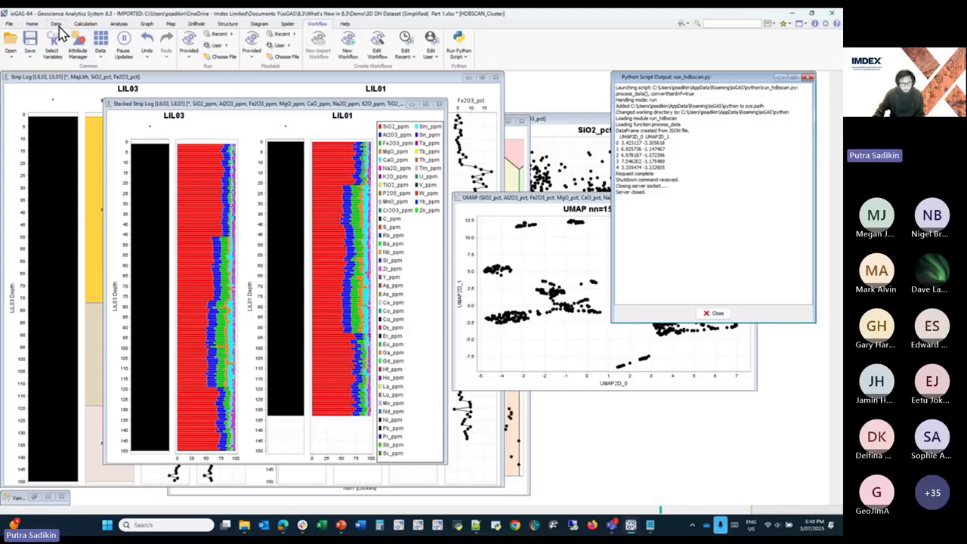
Step: Set the HDBSCAN_Cluster column's type to Text in the column properties and commit the change
click(56, 23)
click(190, 46)
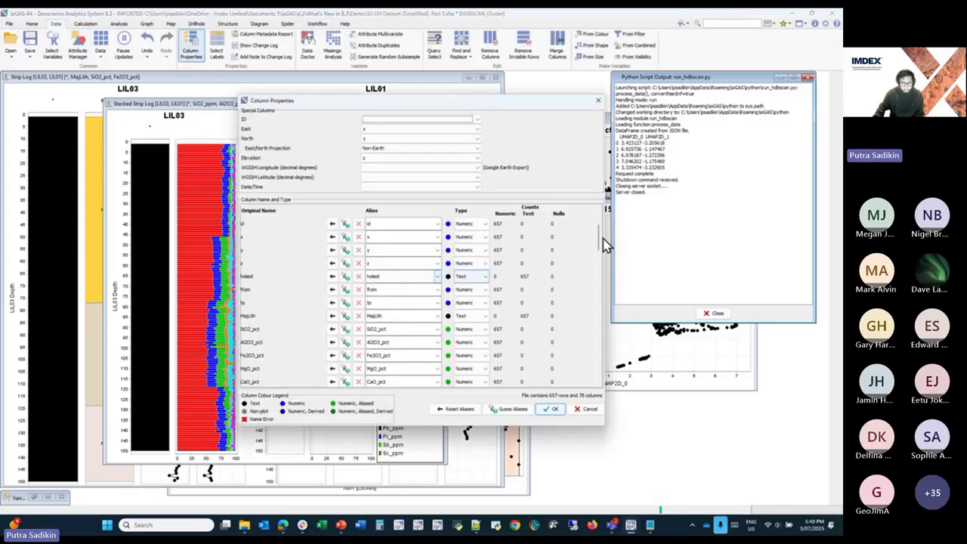
drag(599, 233, 607, 378)
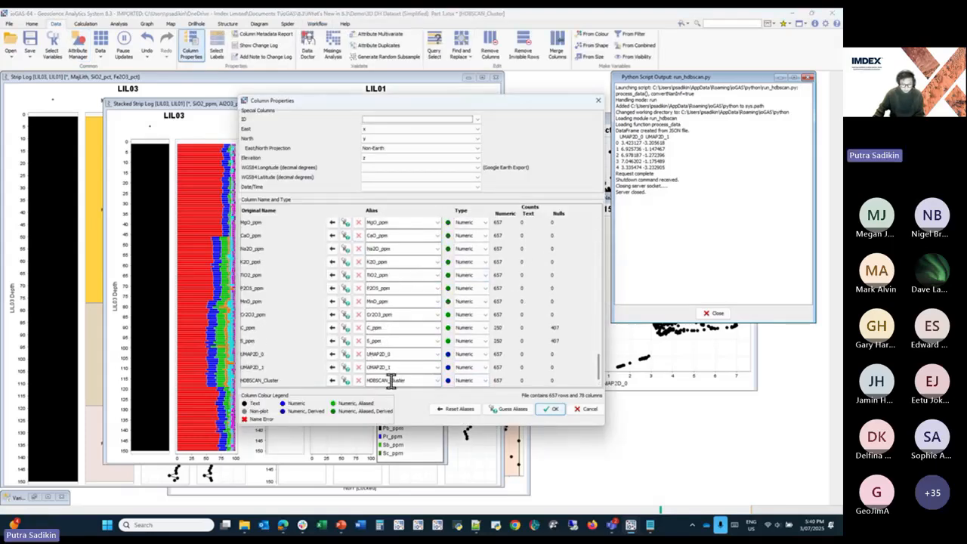
click(469, 381)
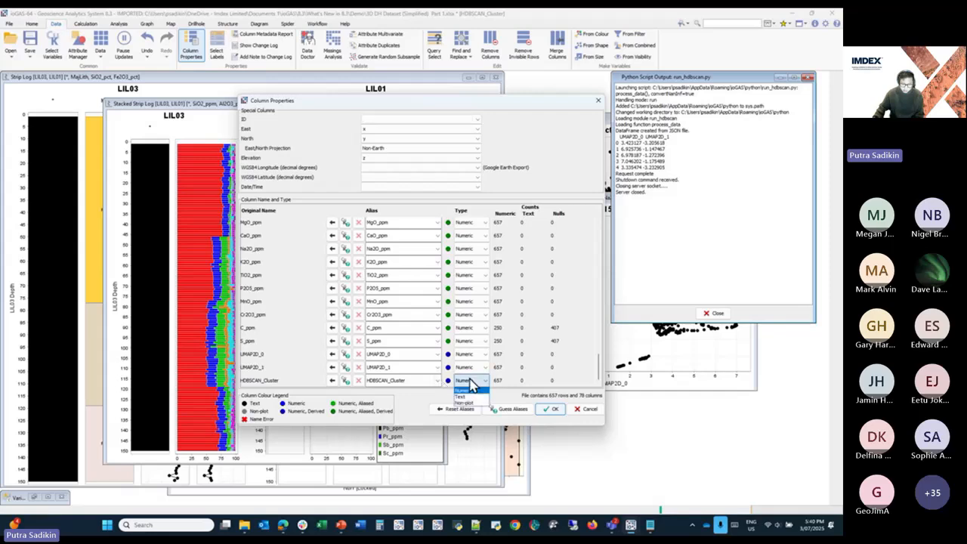
click(463, 396)
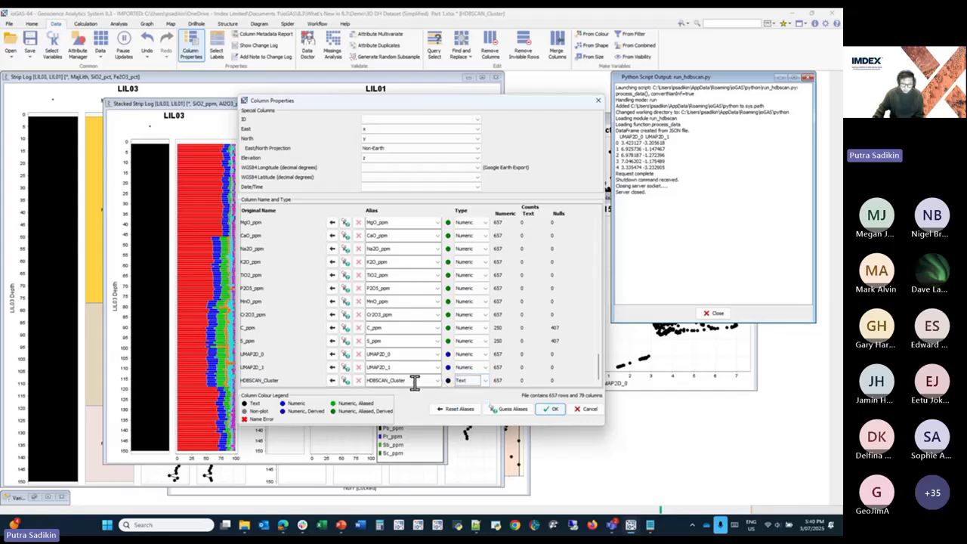
click(551, 409)
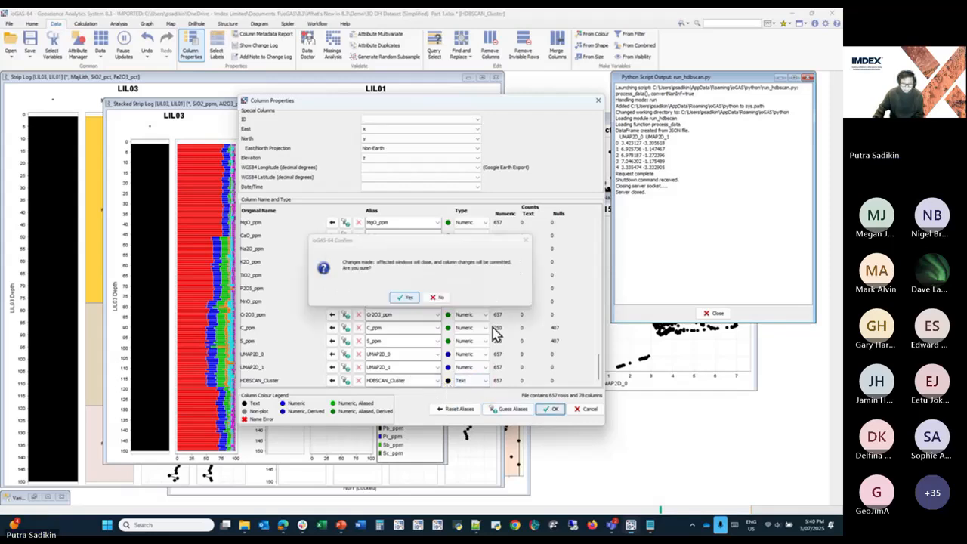
click(499, 300)
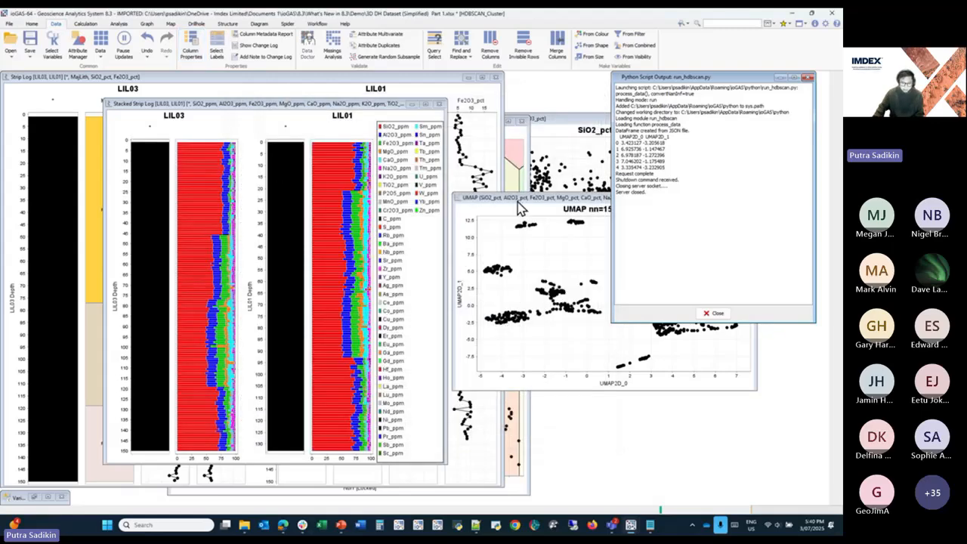
Step: Auto-attribute the point colours by the HDBSCAN_Cluster column
drag(520, 200, 251, 190)
click(78, 45)
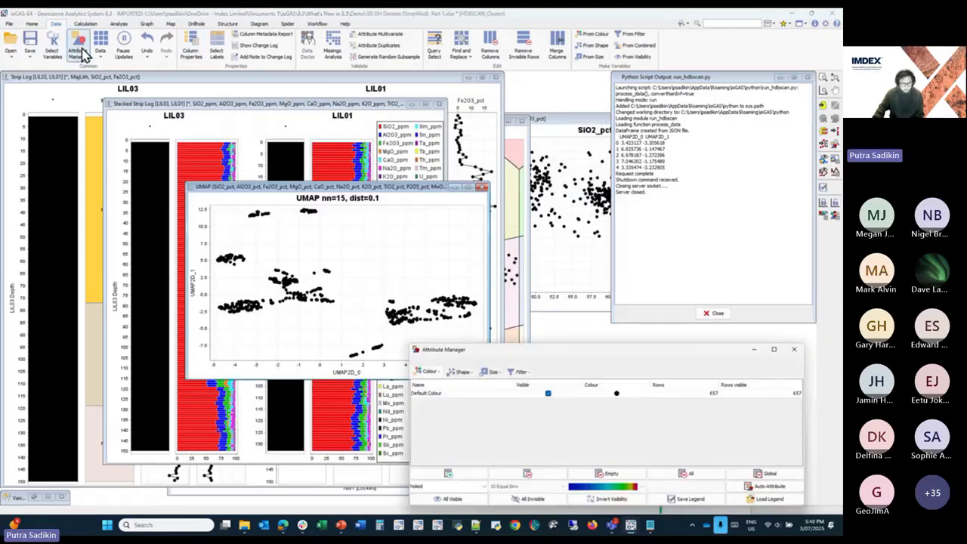
click(473, 488)
scroll(471, 495, down, 10)
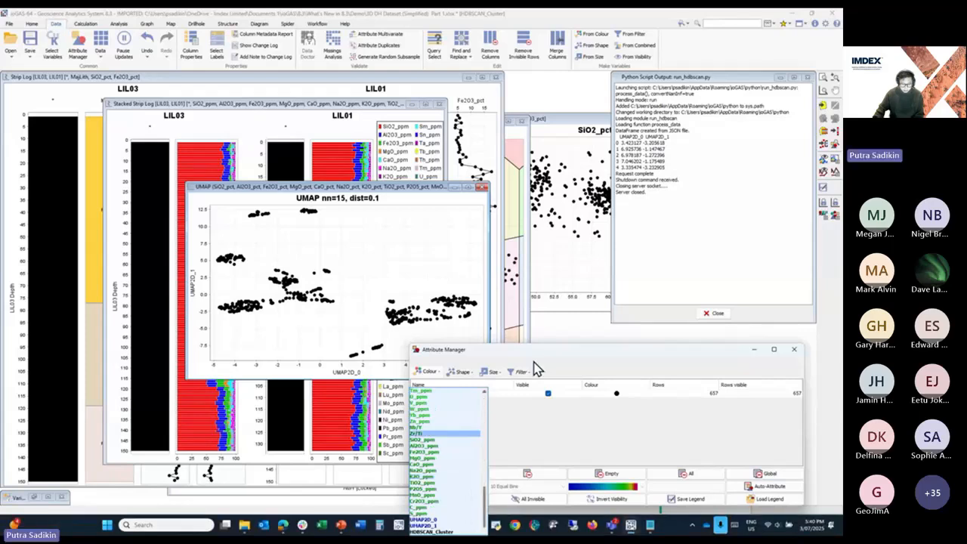
drag(536, 355, 527, 234)
click(462, 367)
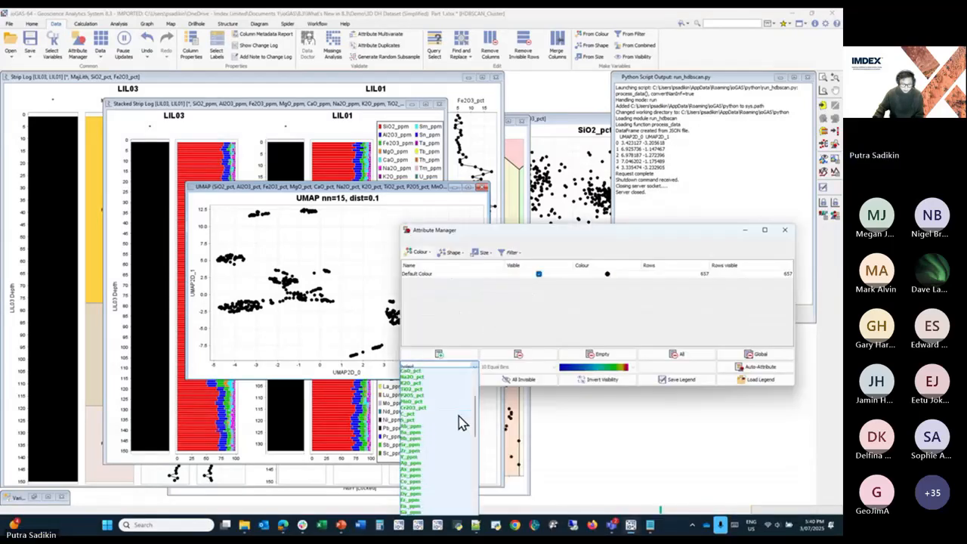
scroll(458, 423, down, 6)
click(437, 512)
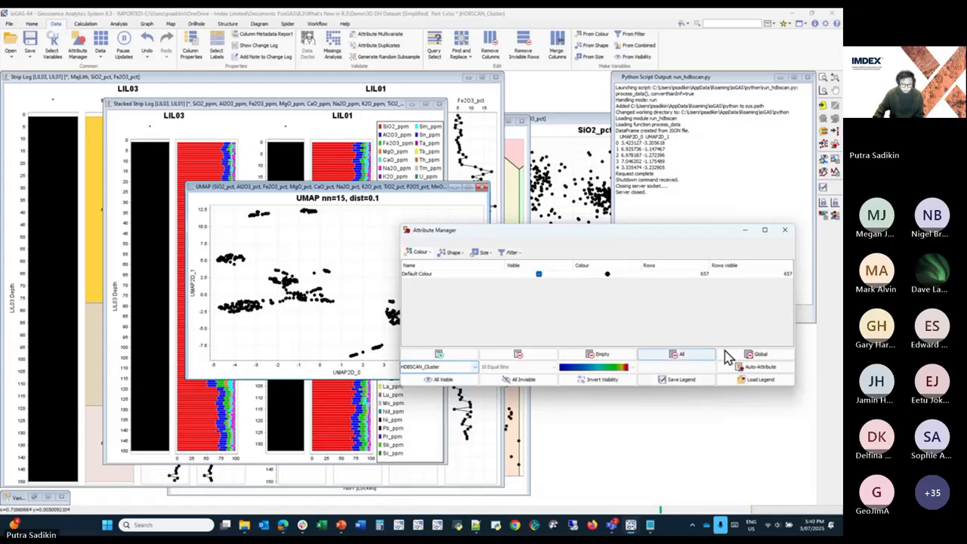
click(737, 366)
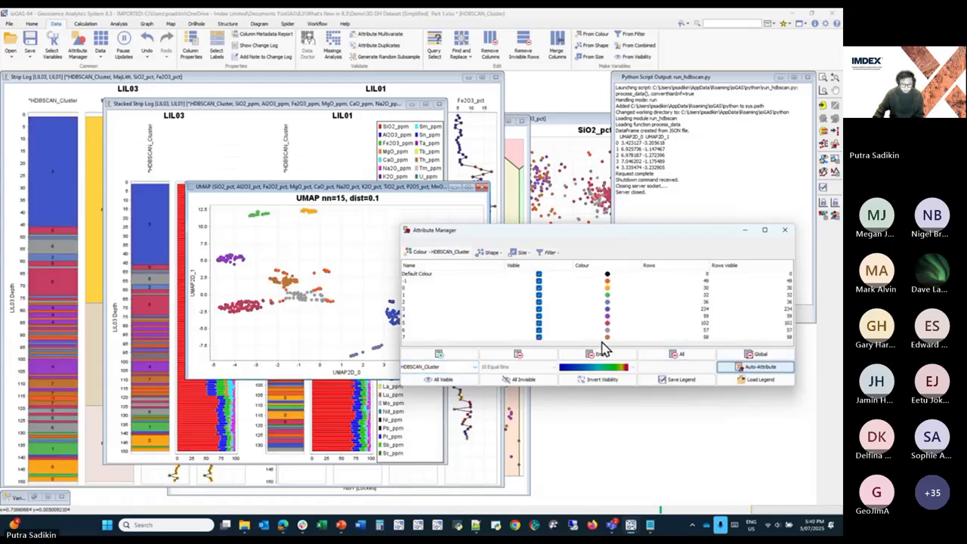
Step: Arrange the Attribute Manager and UMAP plot clear of the stacked strip log, and bring the log forward to compare the cluster colours
drag(472, 236, 566, 297)
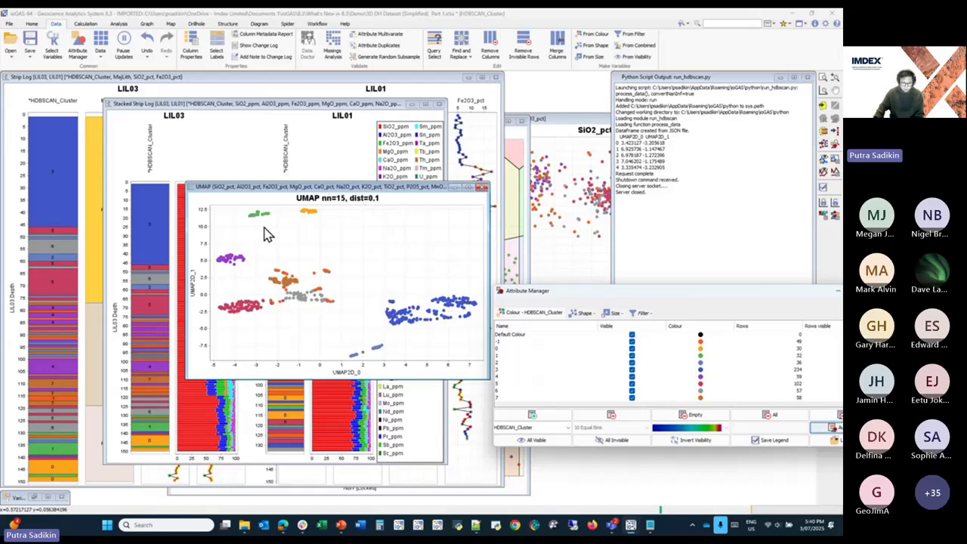
click(272, 195)
drag(272, 195, 376, 183)
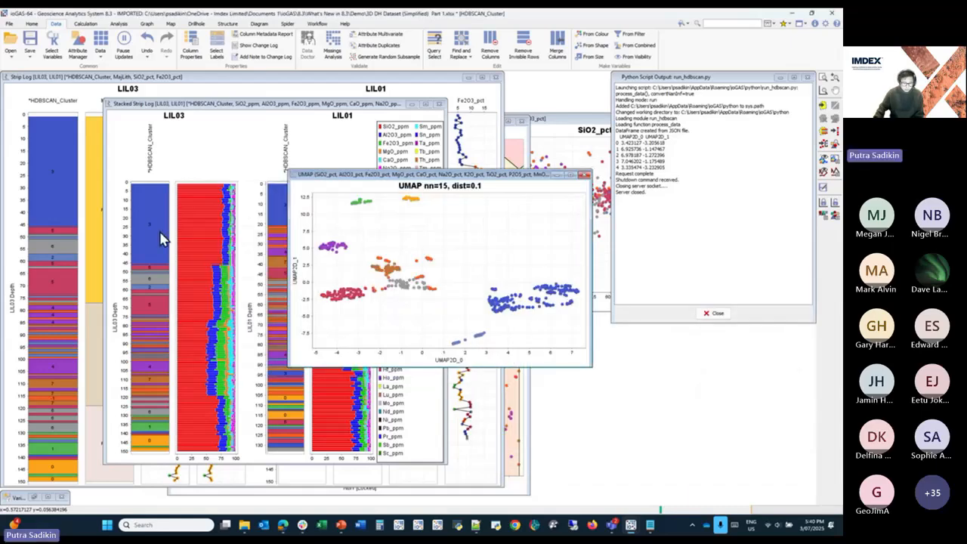
click(244, 164)
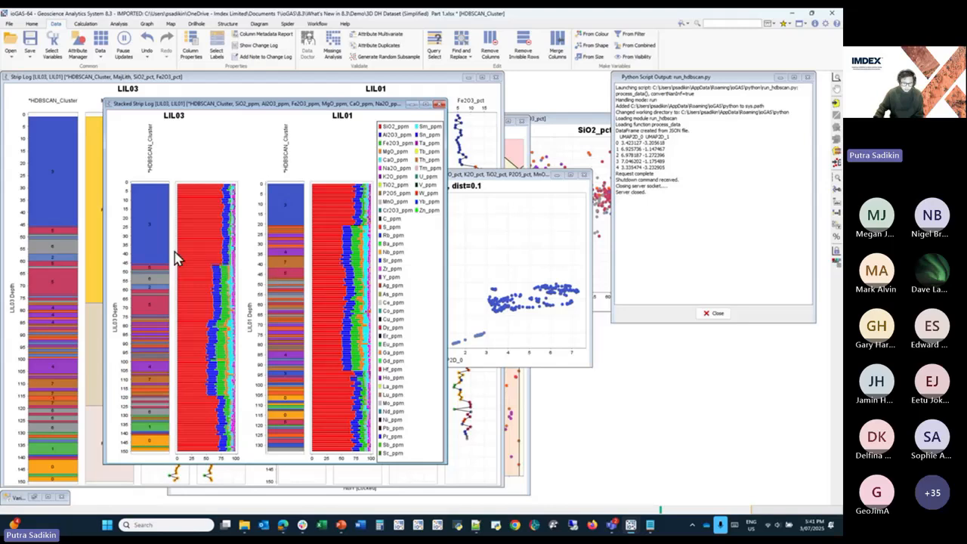
Step: Create a 3D attribute map, rotate it so the drillholes show along their length, and enlarge its window
click(170, 24)
click(235, 45)
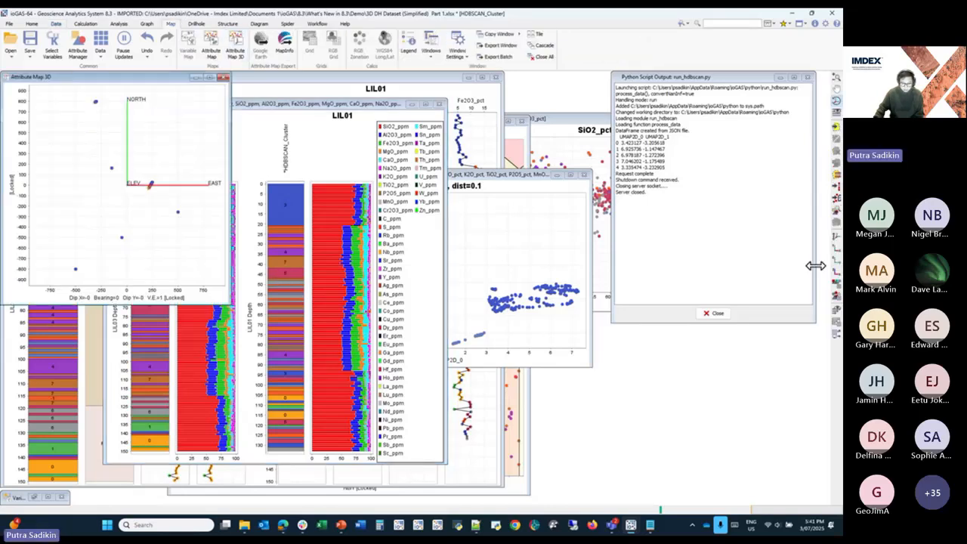
drag(175, 248, 189, 106)
drag(229, 304, 310, 340)
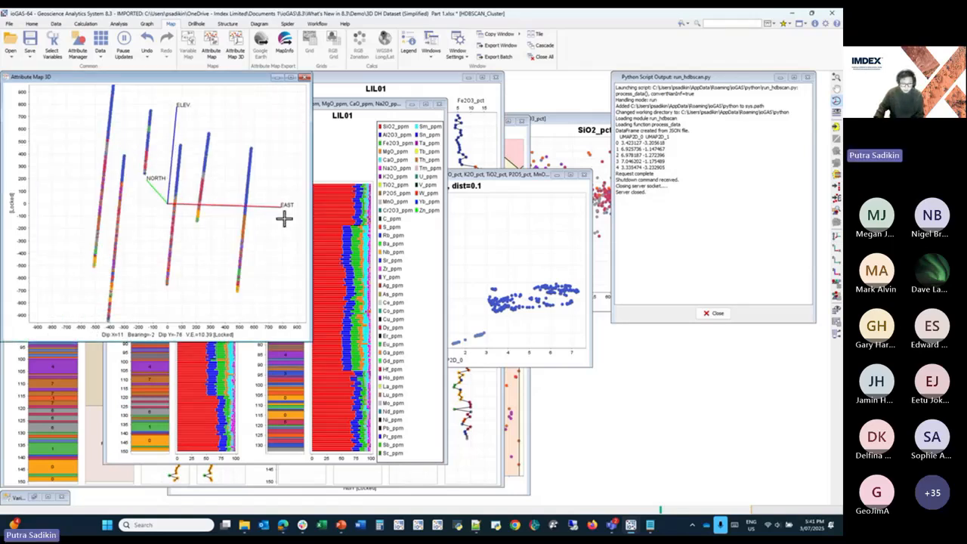
Step: Reselect the recent variable set running from SiO2_pct to Cr2O3_pct plus trace elements through Y_ppm as the analysis variables
click(118, 24)
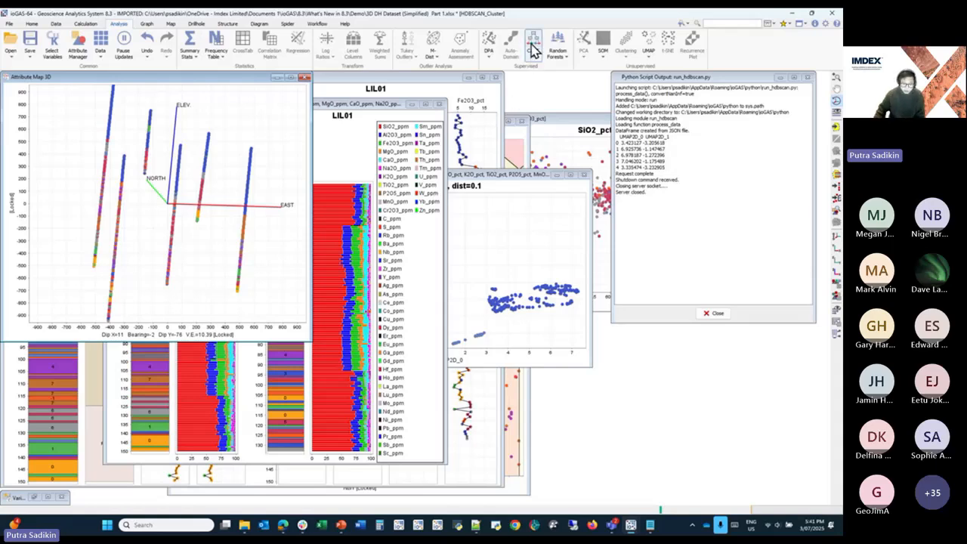
click(52, 47)
click(125, 120)
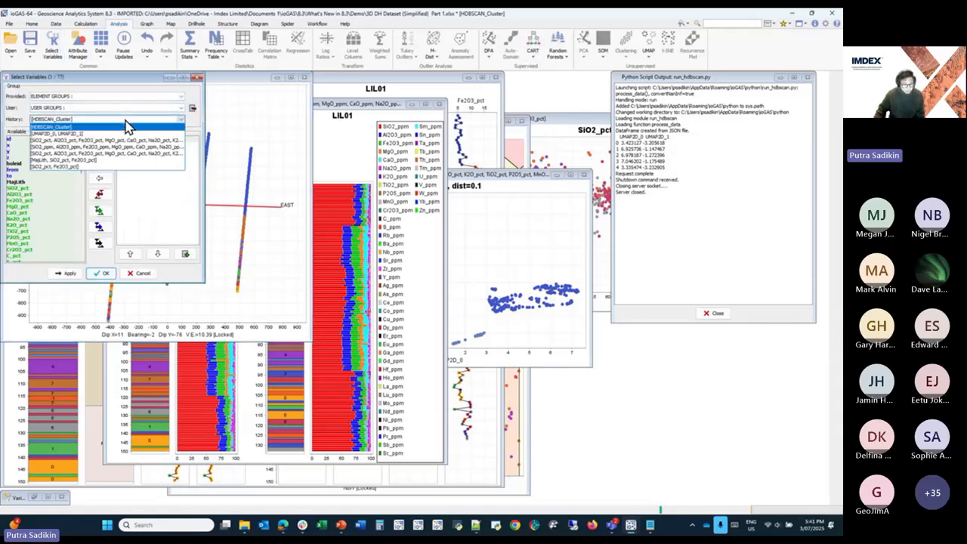
click(121, 142)
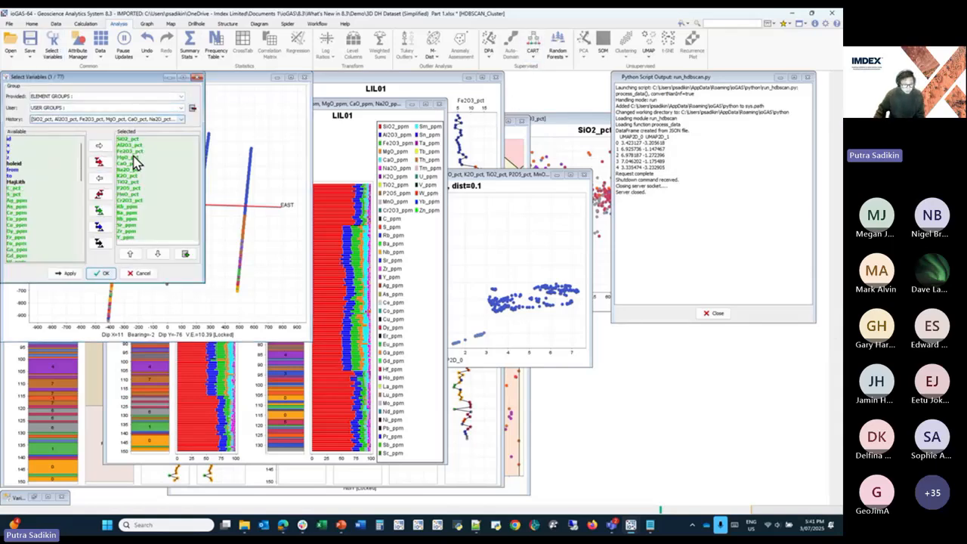
click(106, 273)
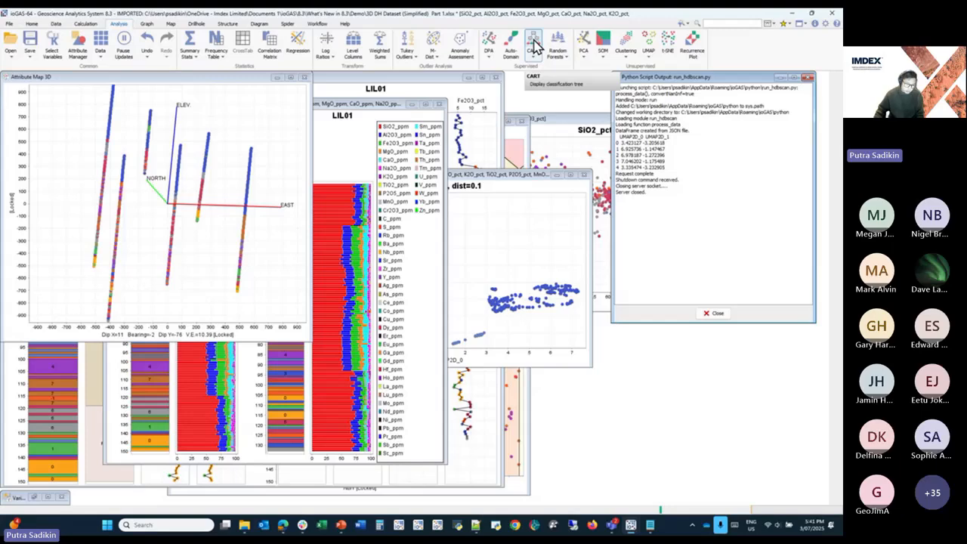
Step: Build a CART classification tree of the colour groups from the selected variables and move its window clear of the map
click(534, 45)
click(400, 372)
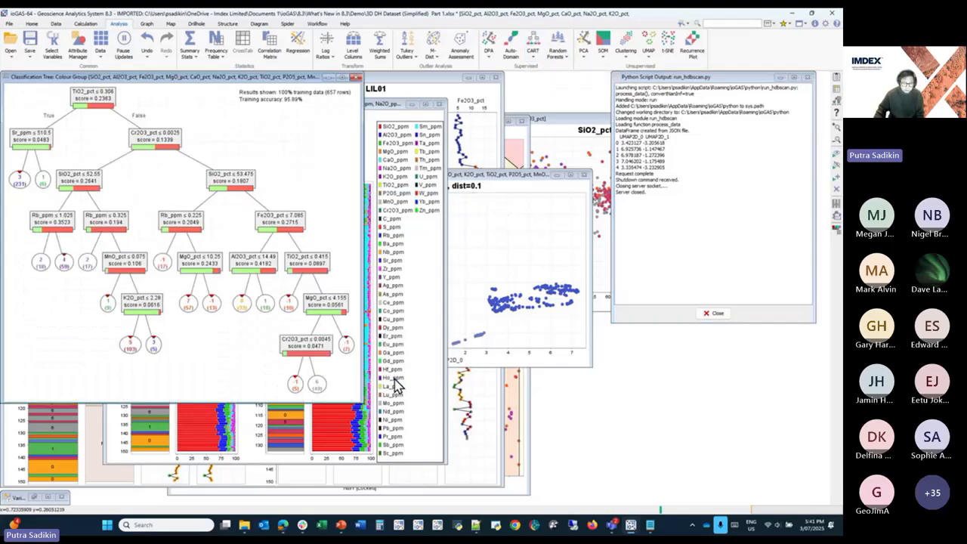
drag(291, 78, 389, 108)
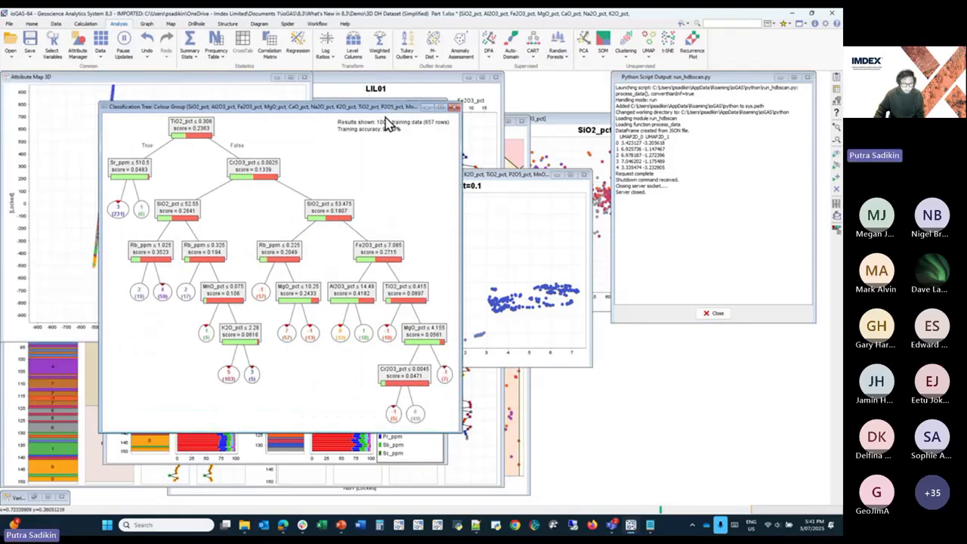
Step: Examine the classification tree's split thresholds, scores and leaf classes at different magnifications
click(837, 134)
click(837, 135)
click(838, 134)
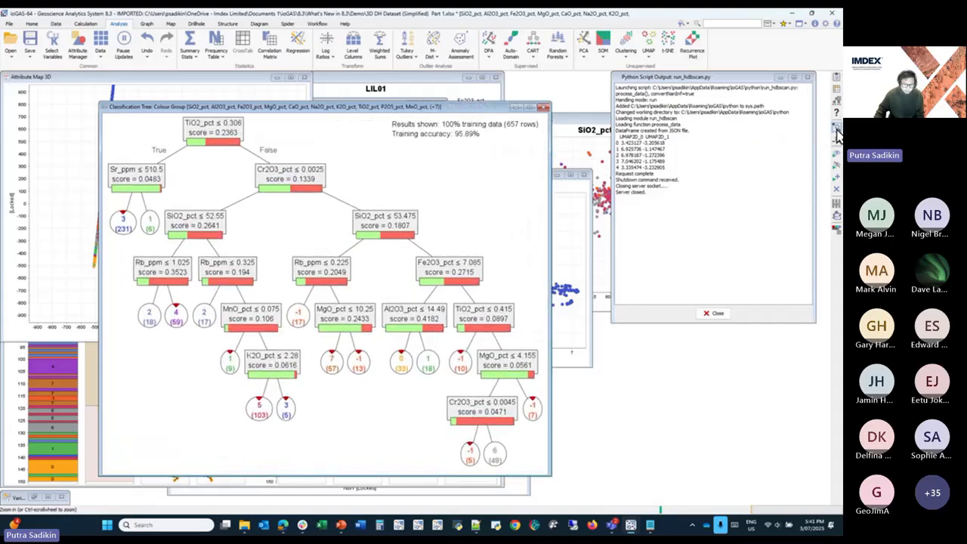
click(837, 135)
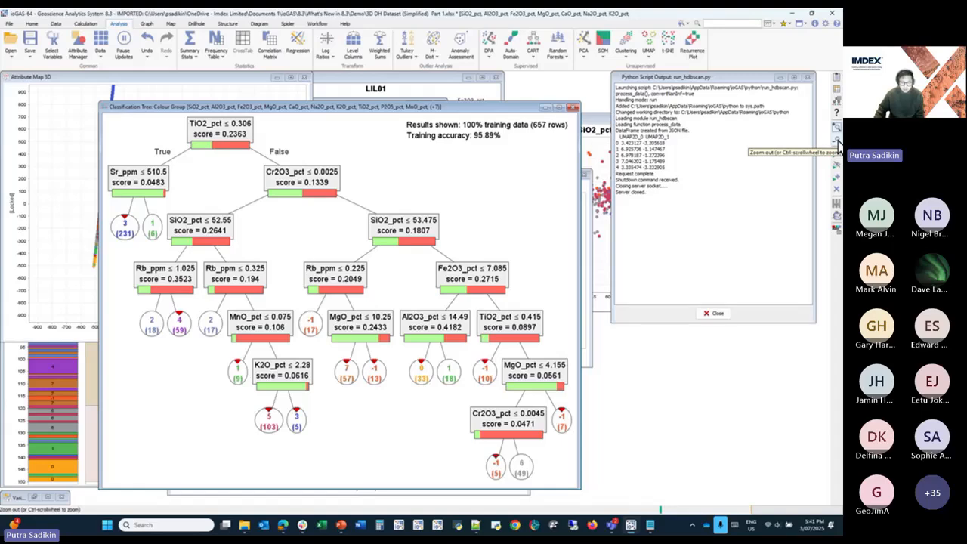
click(838, 144)
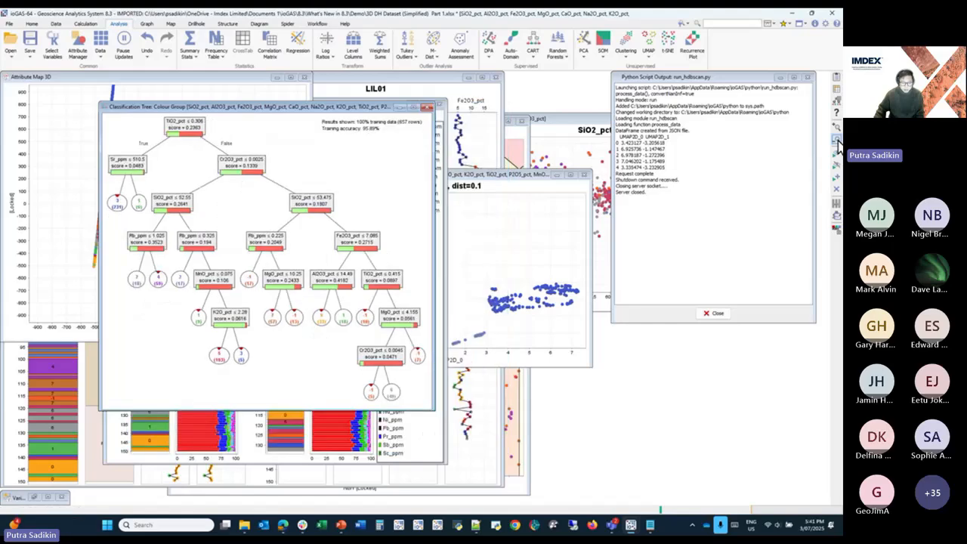
click(838, 144)
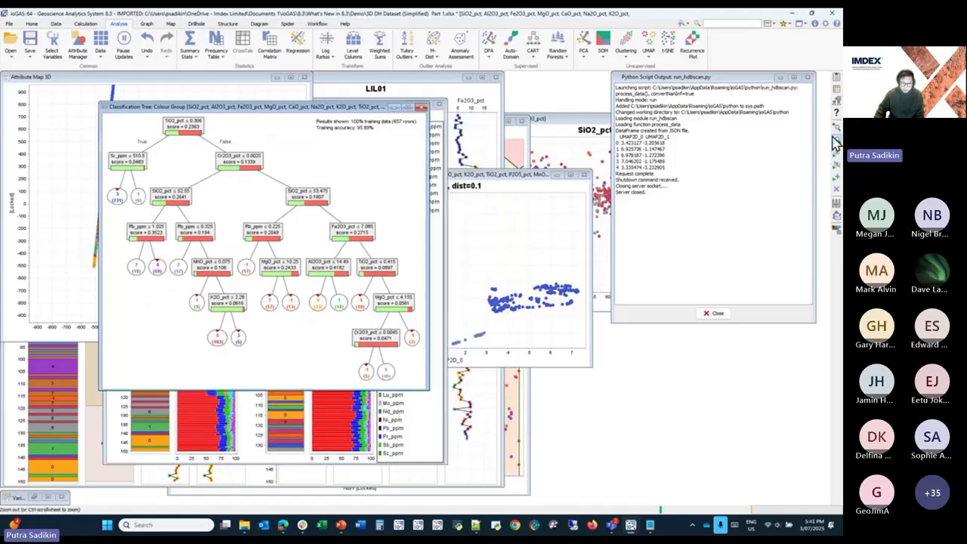
click(837, 127)
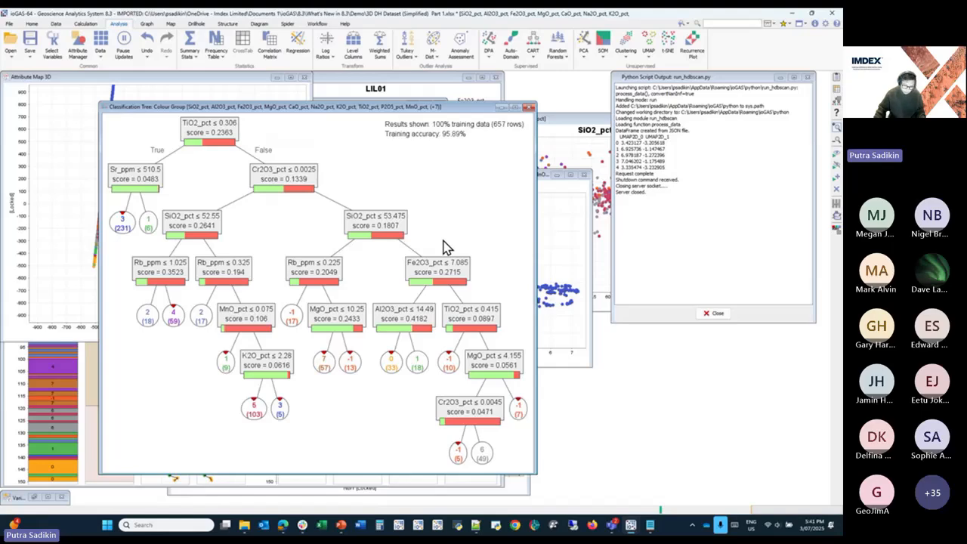
scroll(383, 258, up, 2)
scroll(383, 257, down, 8)
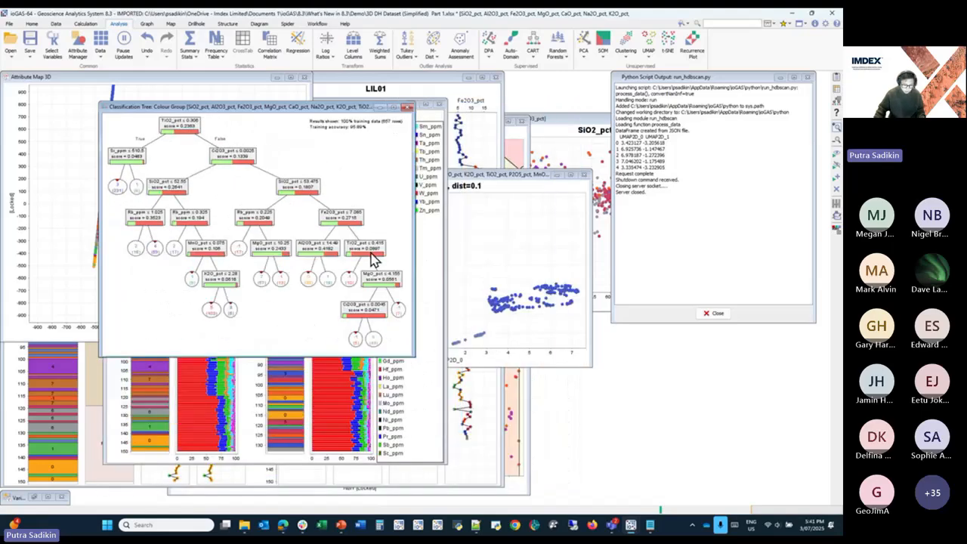
scroll(303, 254, up, 3)
scroll(303, 253, down, 2)
scroll(306, 255, up, 2)
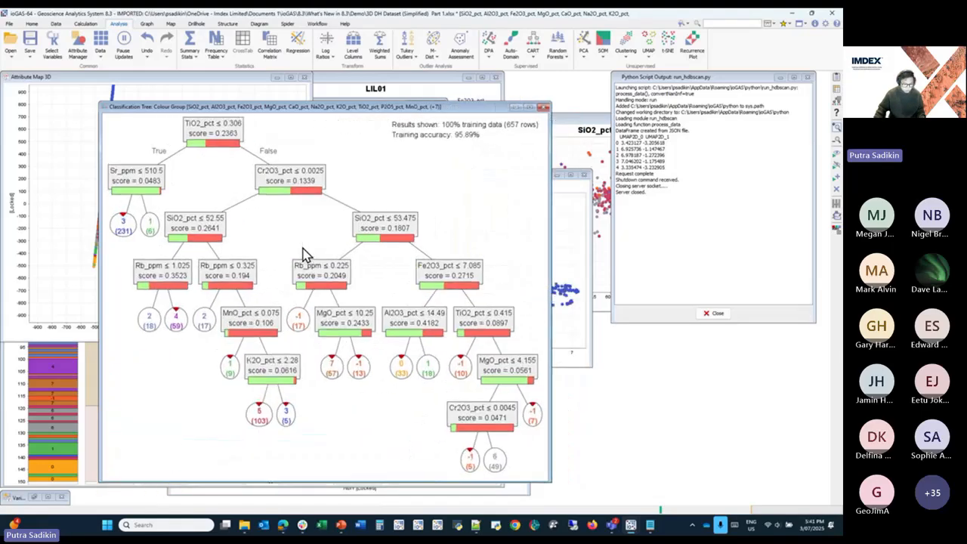
scroll(305, 255, up, 1)
scroll(319, 260, down, 2)
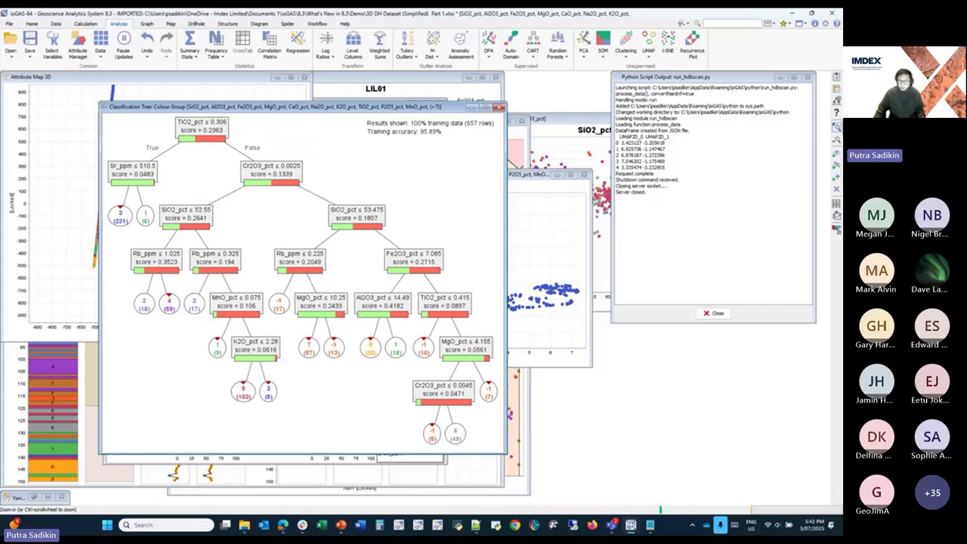
Step: Display the classification tree's confusion matrix, close the Python script output, and place the matrix beside the tree
click(836, 91)
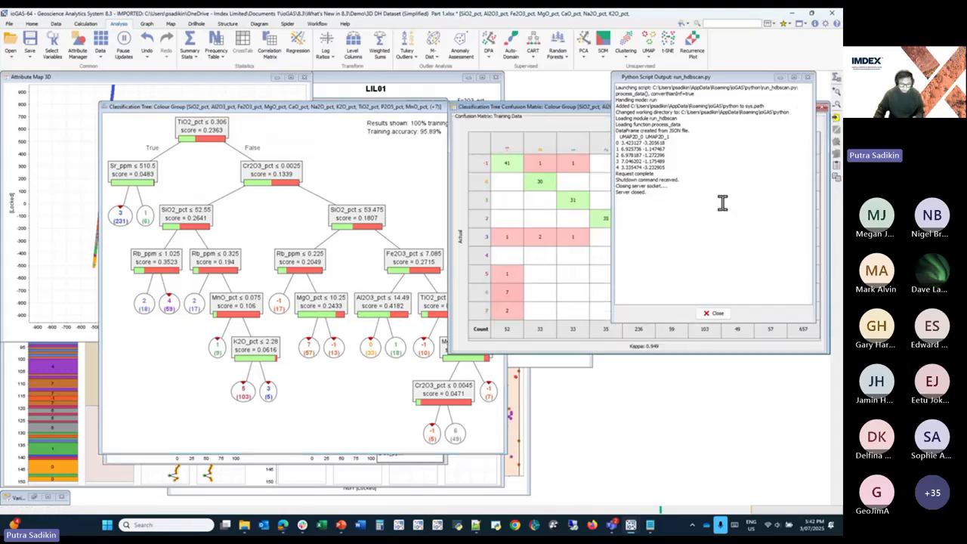
drag(558, 107, 269, 173)
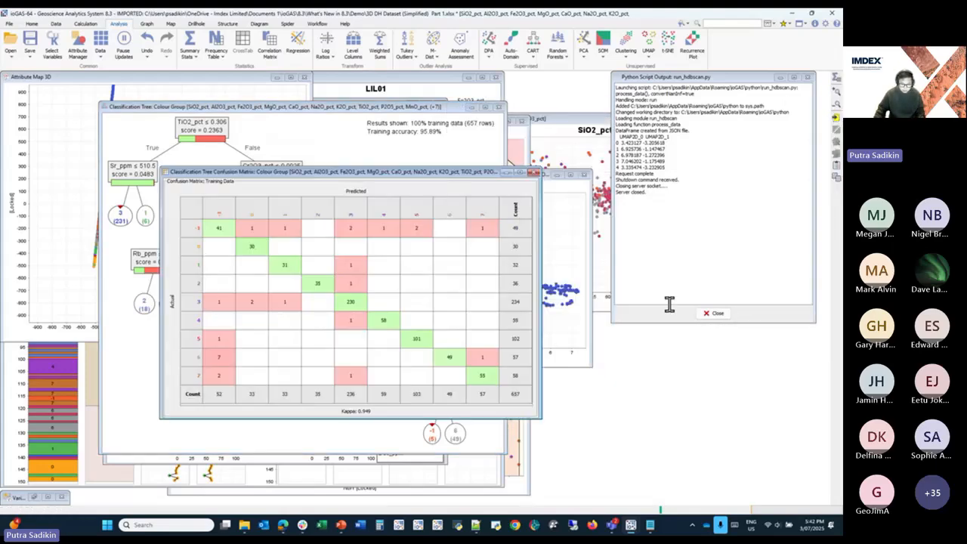
click(706, 316)
drag(408, 176, 602, 186)
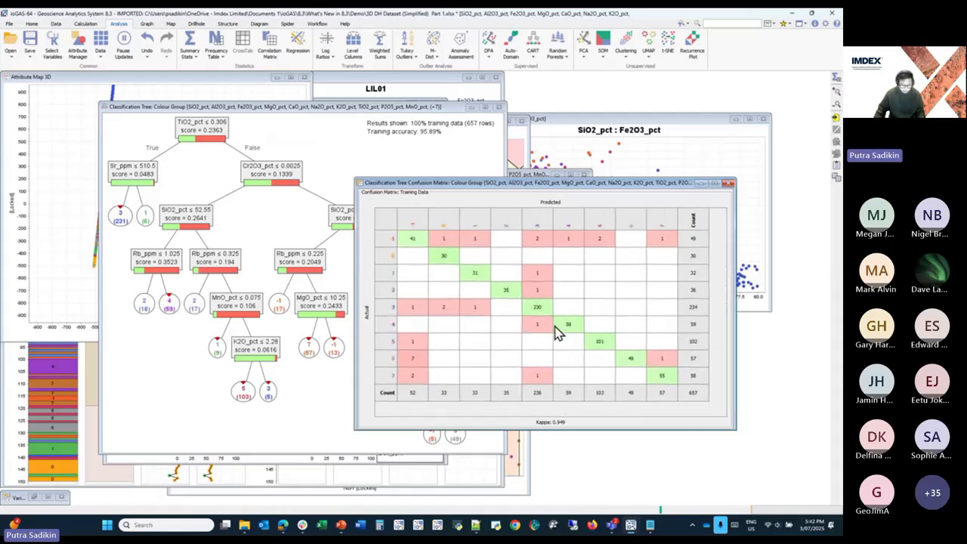
Step: Examine the predicted versus actual classes in the classification tree's confusion matrix, scaling it to fill its window
scroll(555, 317, up, 2)
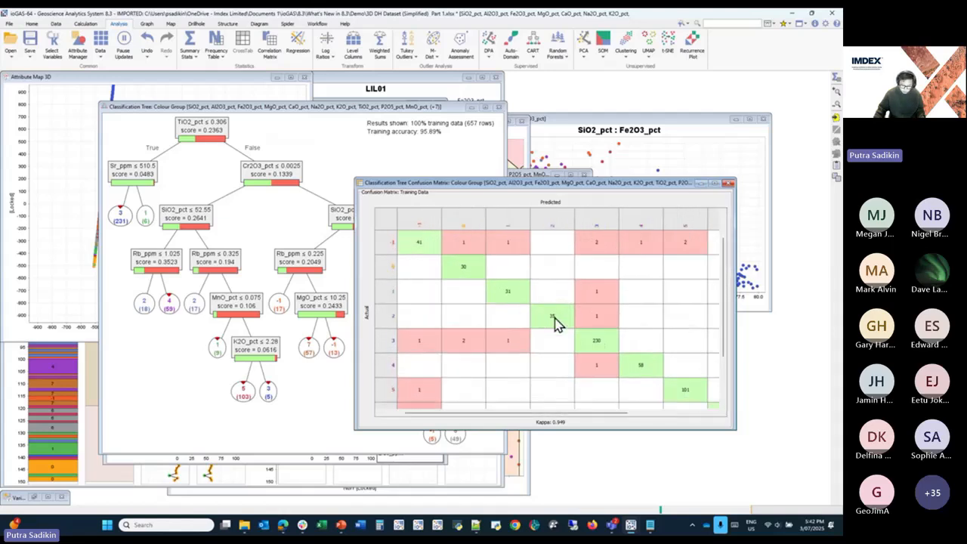
scroll(555, 321, down, 2)
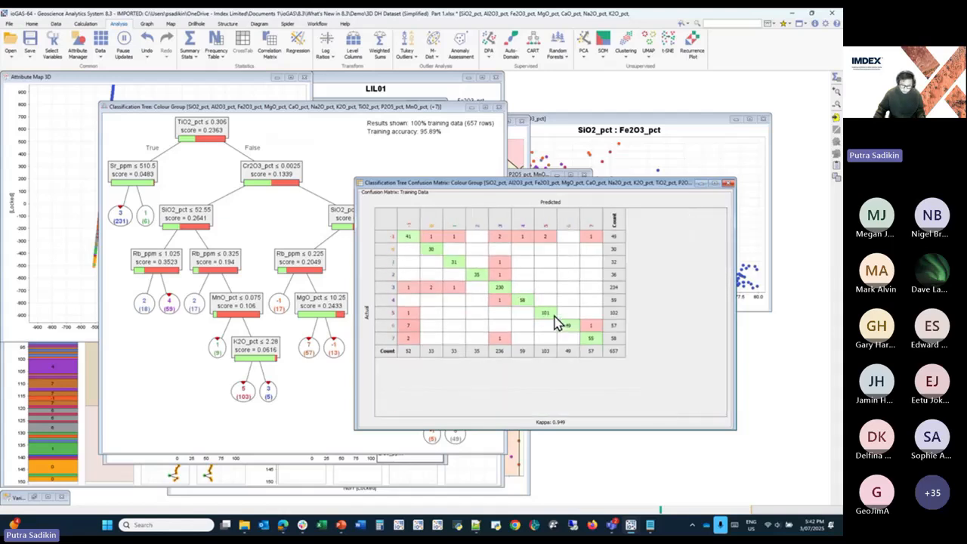
click(837, 100)
click(837, 101)
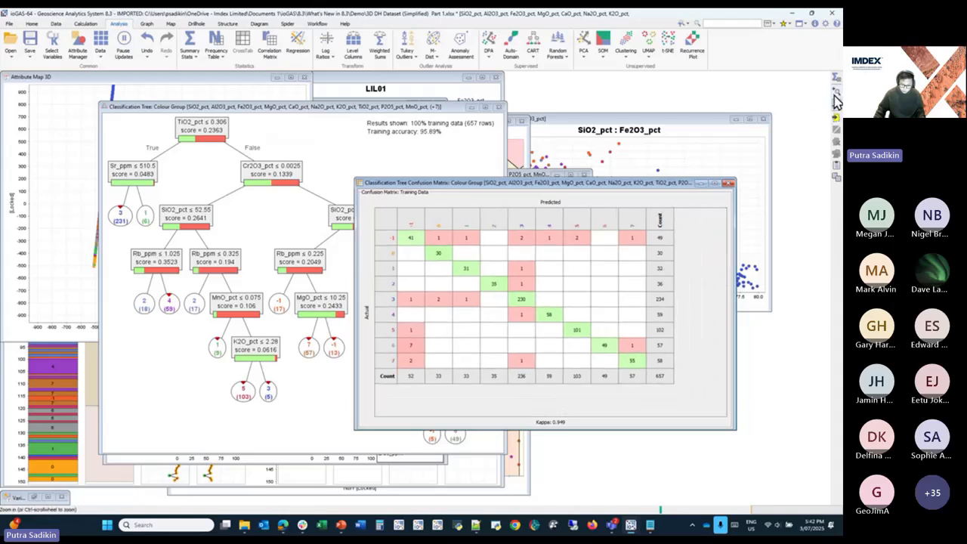
click(835, 94)
click(835, 93)
click(835, 93)
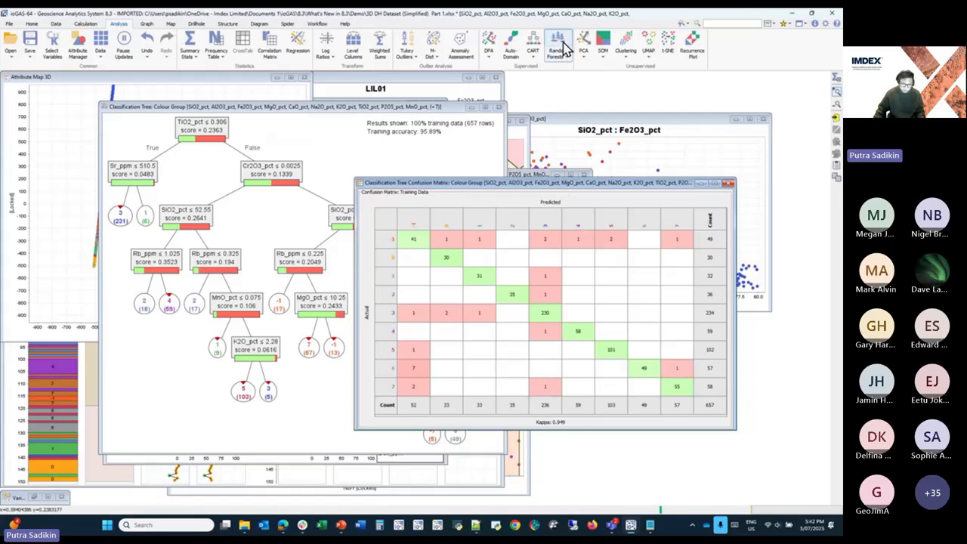
Step: Build a random forest on the colour groups with 1000 trees, 100 max nodes, min node size 5 and Gini split, and inspect its confusion matrix
click(563, 49)
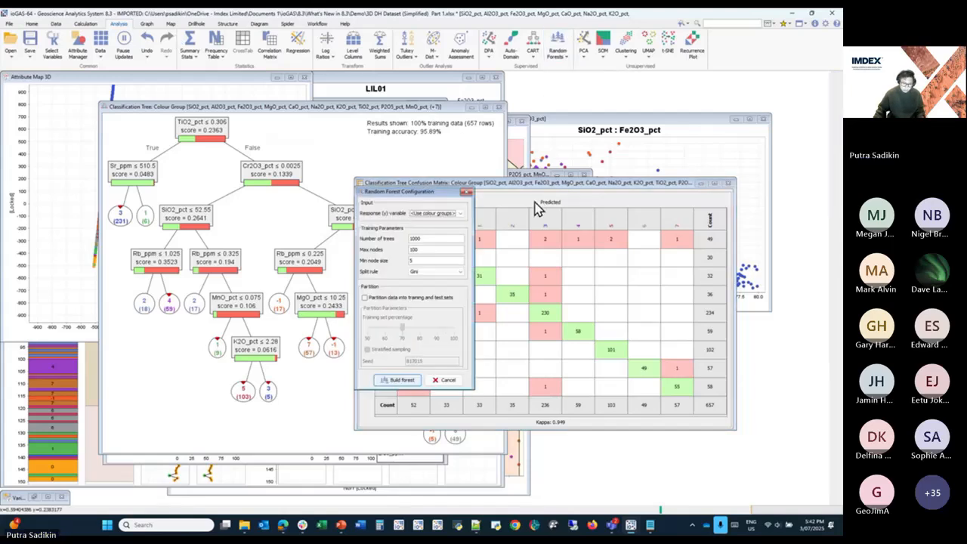
click(405, 381)
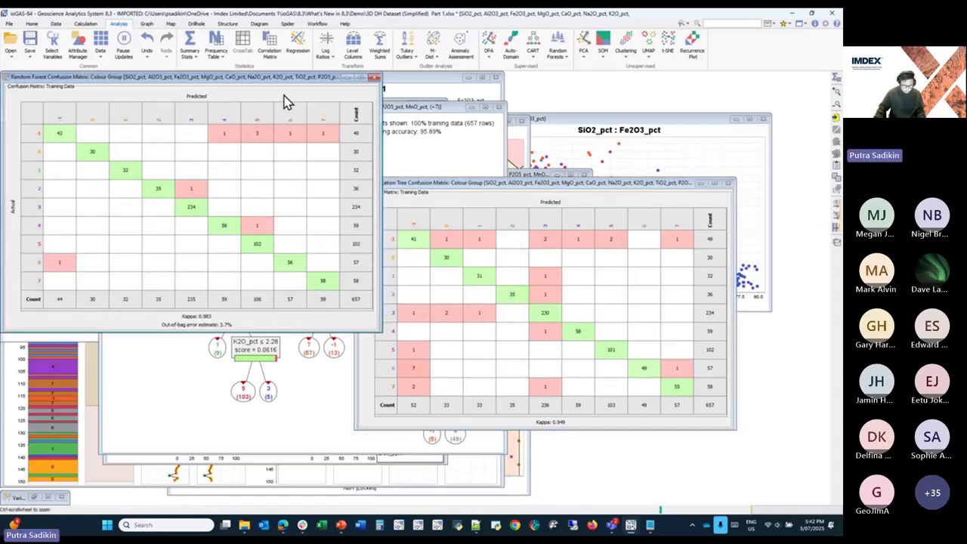
drag(280, 77, 424, 143)
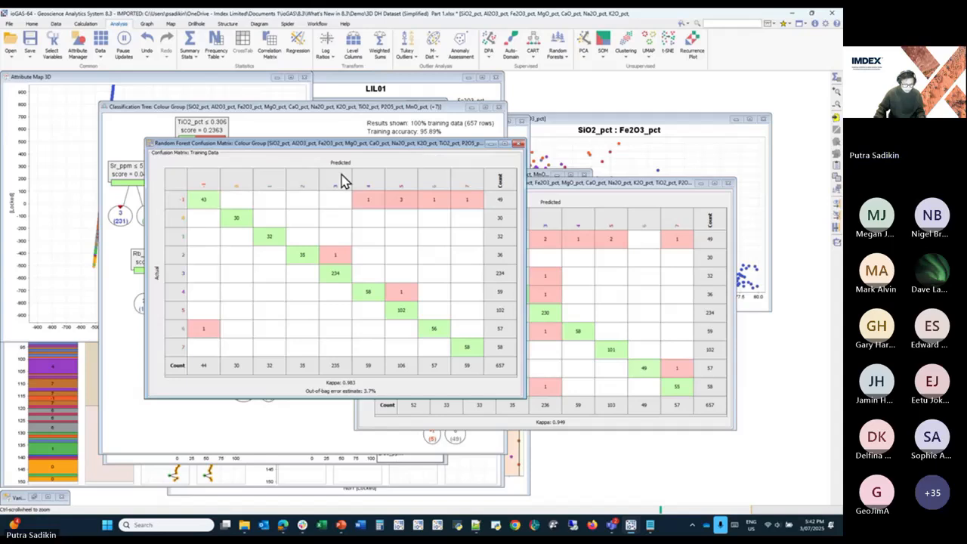
scroll(317, 299, up, 1)
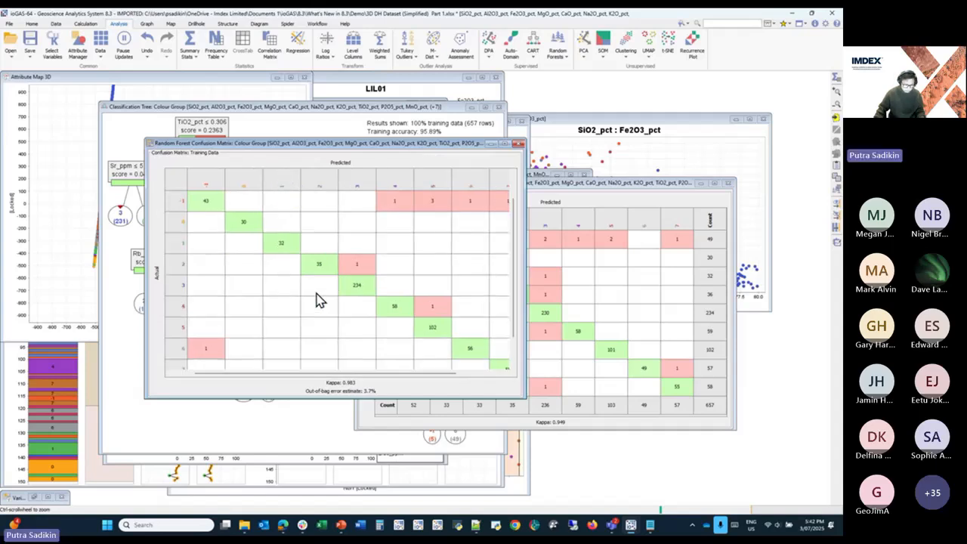
Step: Scale the random forest confusion matrix to fit its window with the count totals, and move it clear of the classification tree
scroll(323, 298, down, 2)
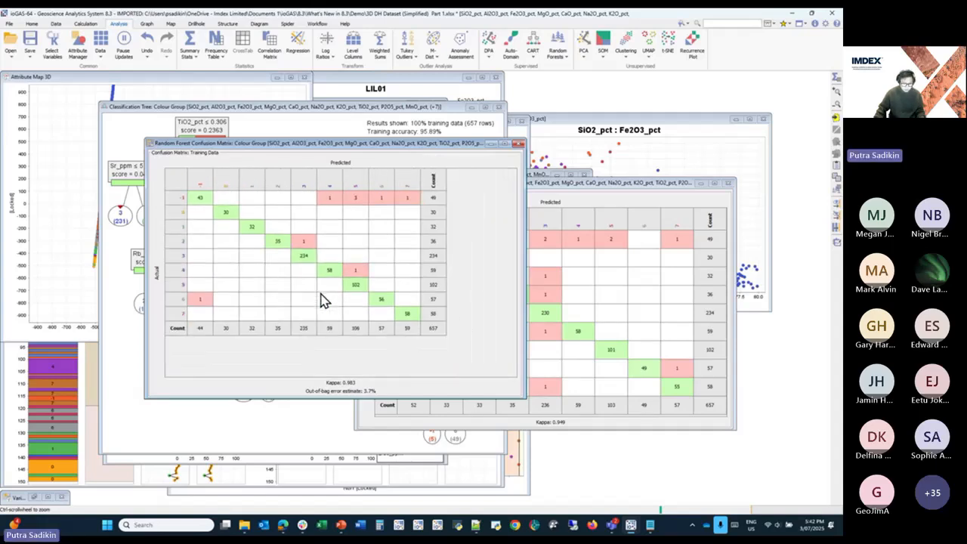
scroll(325, 299, up, 2)
scroll(325, 299, up, 1)
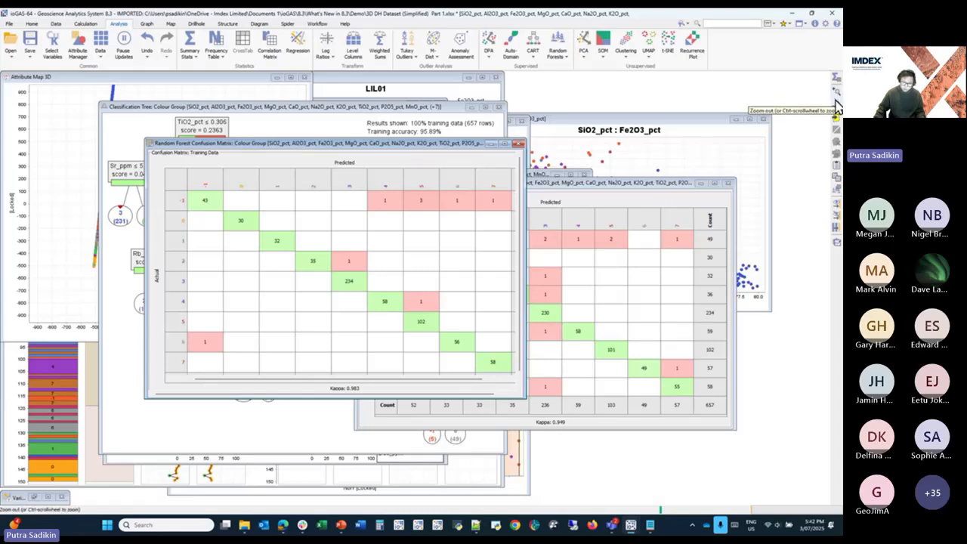
click(837, 106)
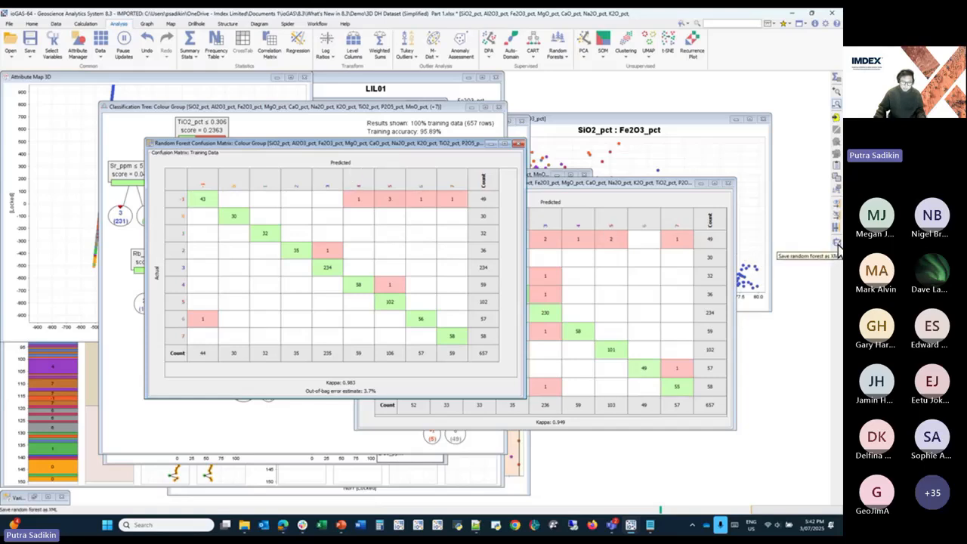
drag(368, 143, 545, 141)
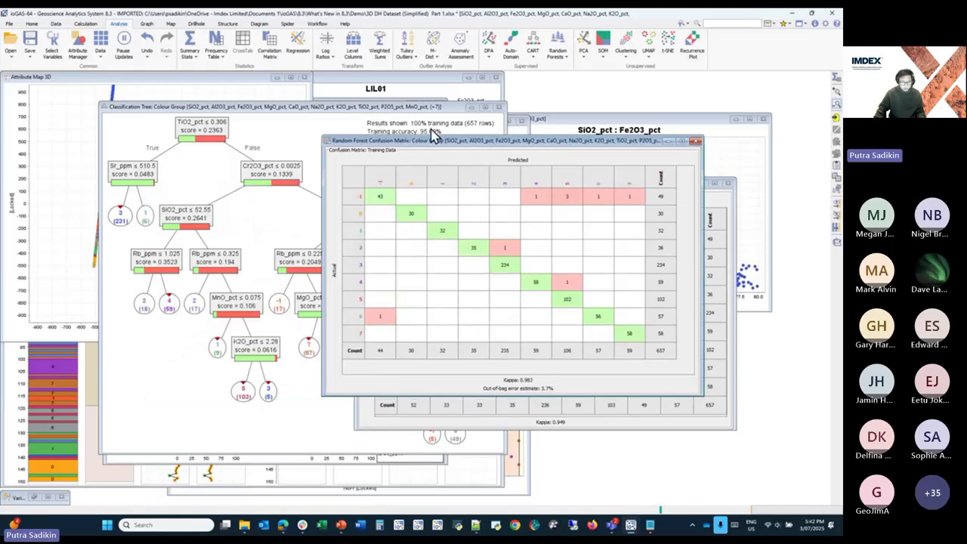
Step: Save the random forest model as an XML file named ioGAS Evening Webinar
click(364, 129)
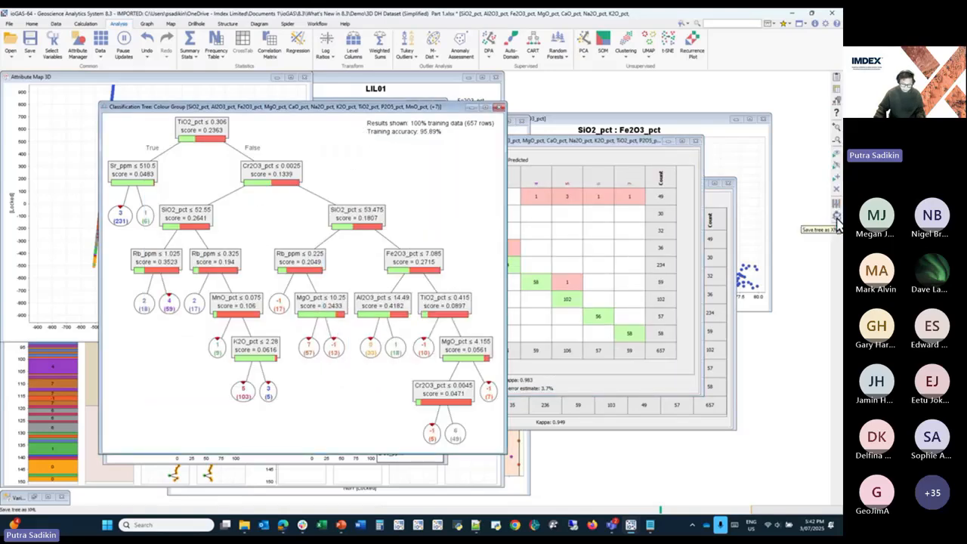
click(605, 149)
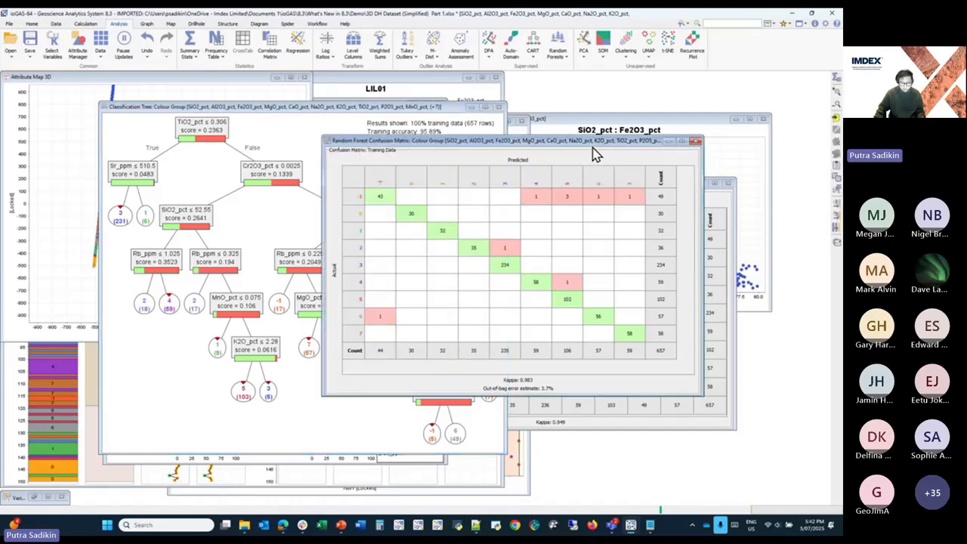
click(835, 246)
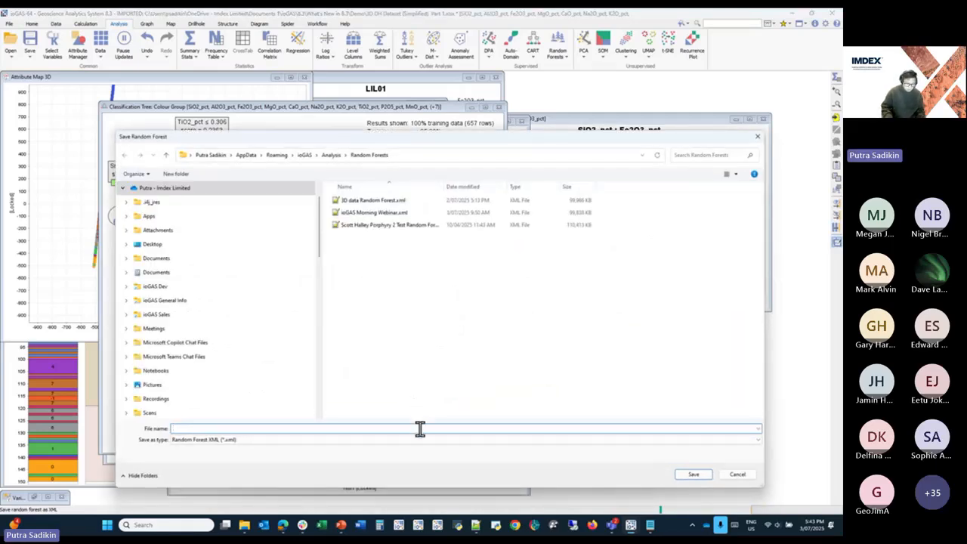
text(ioGAS Evening Webinar)
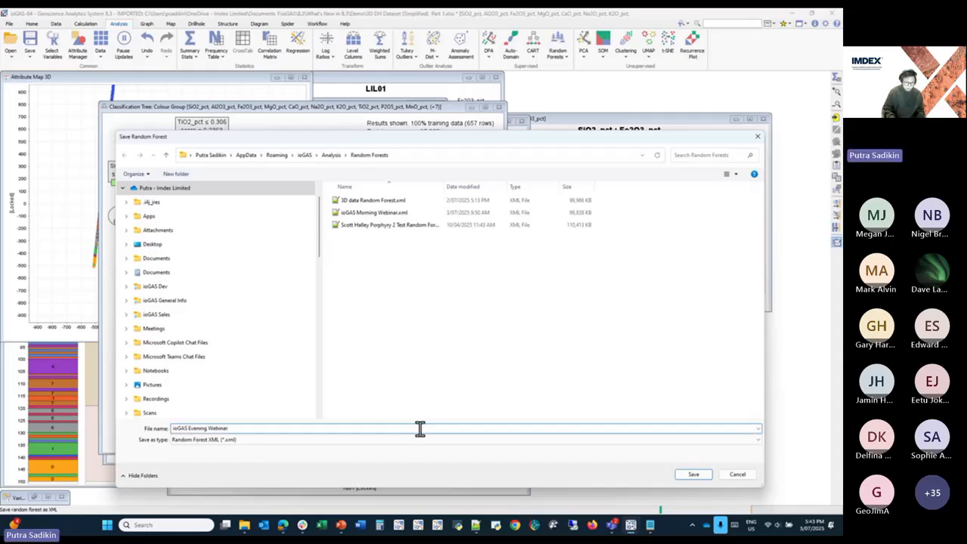
key(Return)
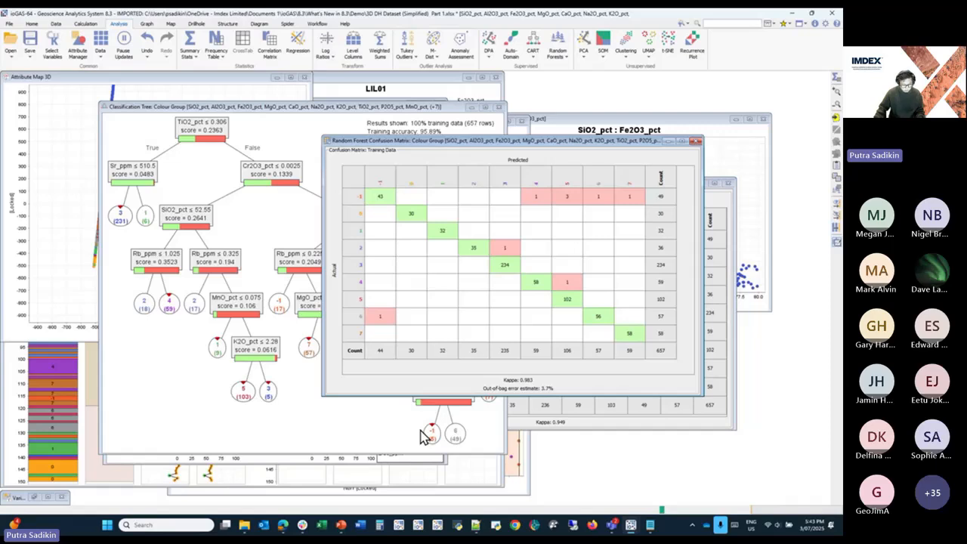
mouse_move(423, 437)
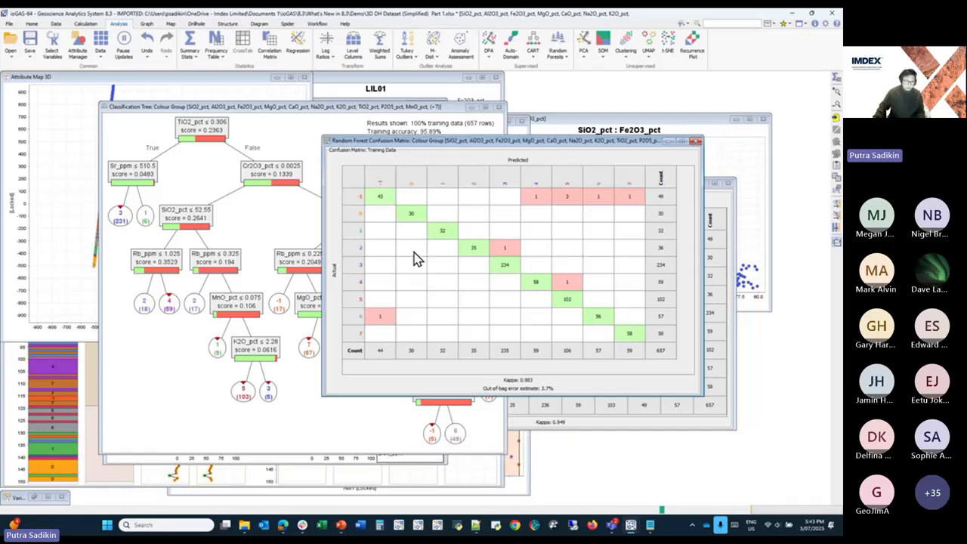
Step: View all drillholes in the 3D attribute map, and minimise all open plot windows
click(242, 78)
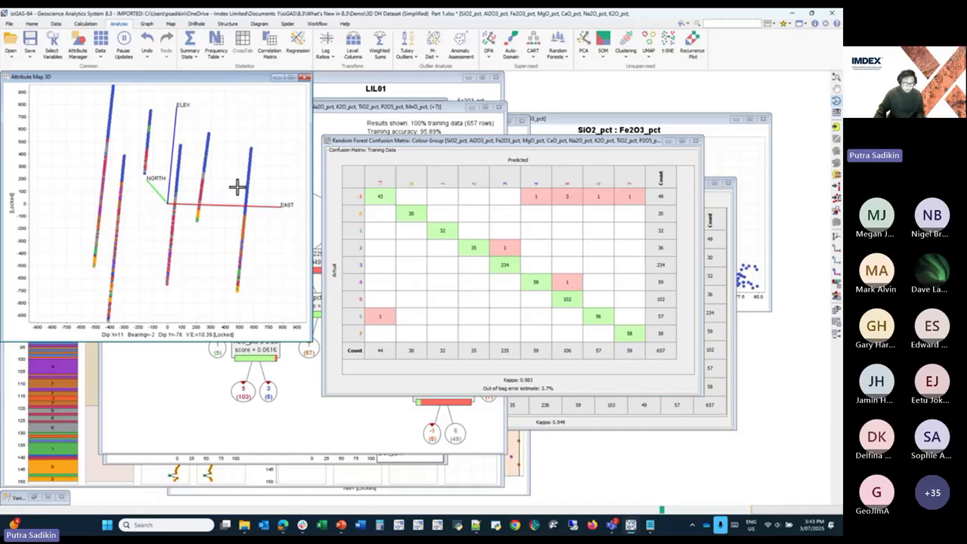
scroll(237, 189, down, 3)
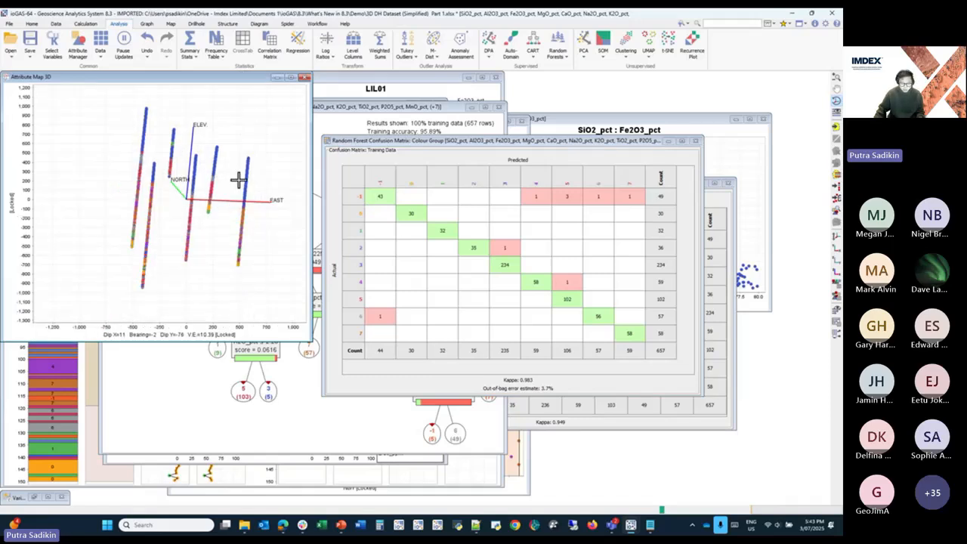
click(10, 23)
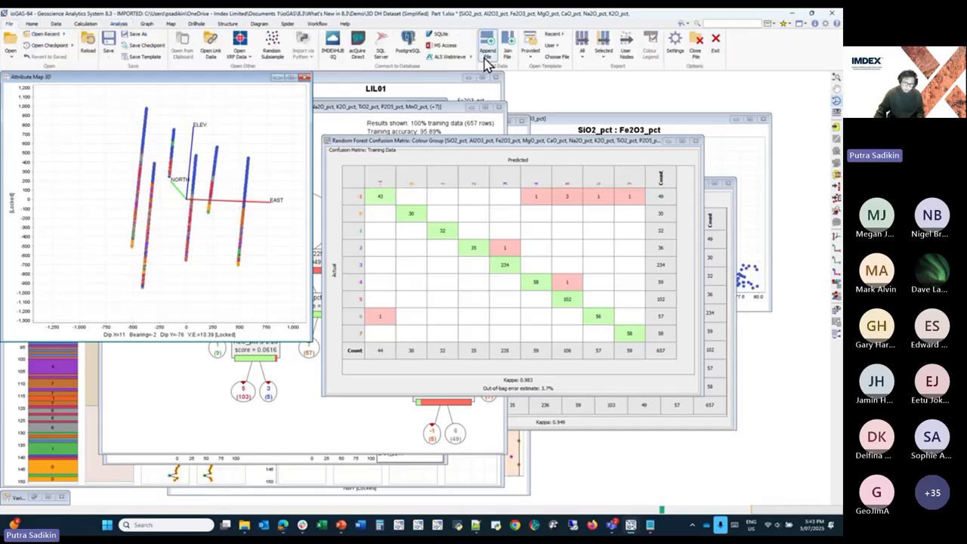
click(800, 24)
click(501, 69)
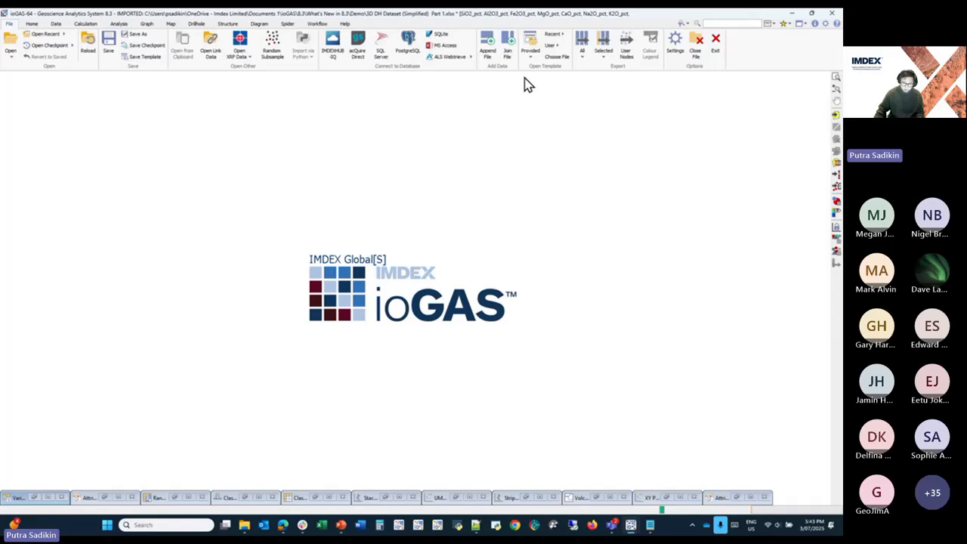
Step: Choose 3D DH Dataset (Simplified) Part 2.xlsx as the file to append to the current dataset
click(490, 60)
click(493, 71)
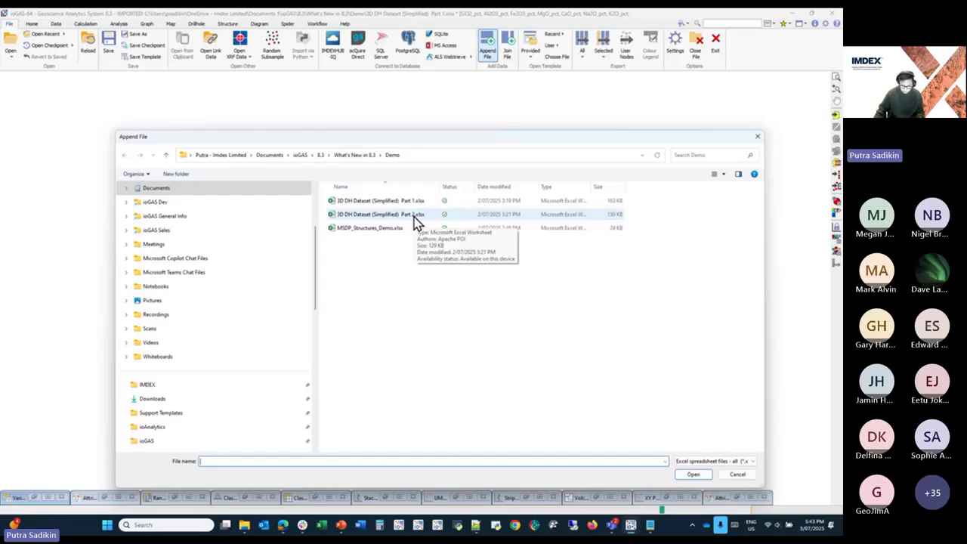
click(415, 217)
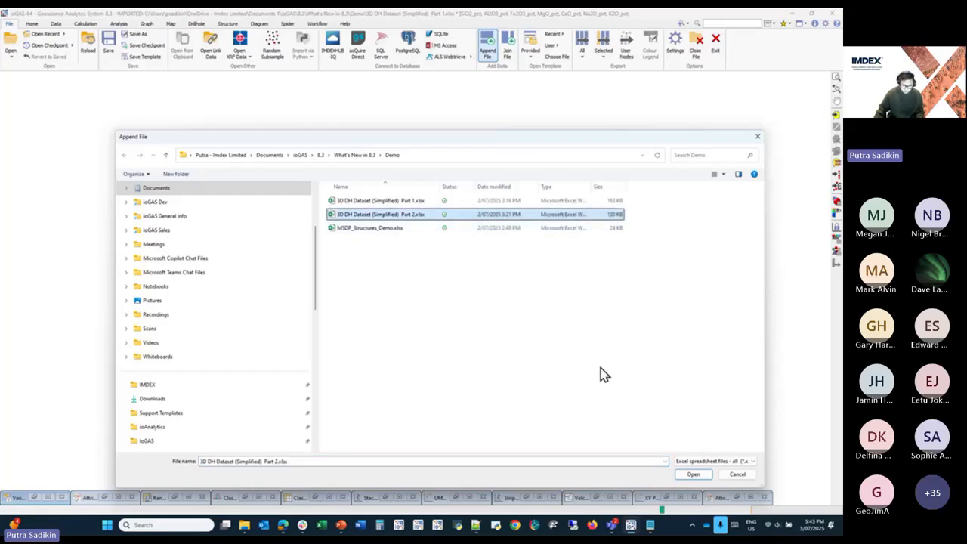
click(692, 476)
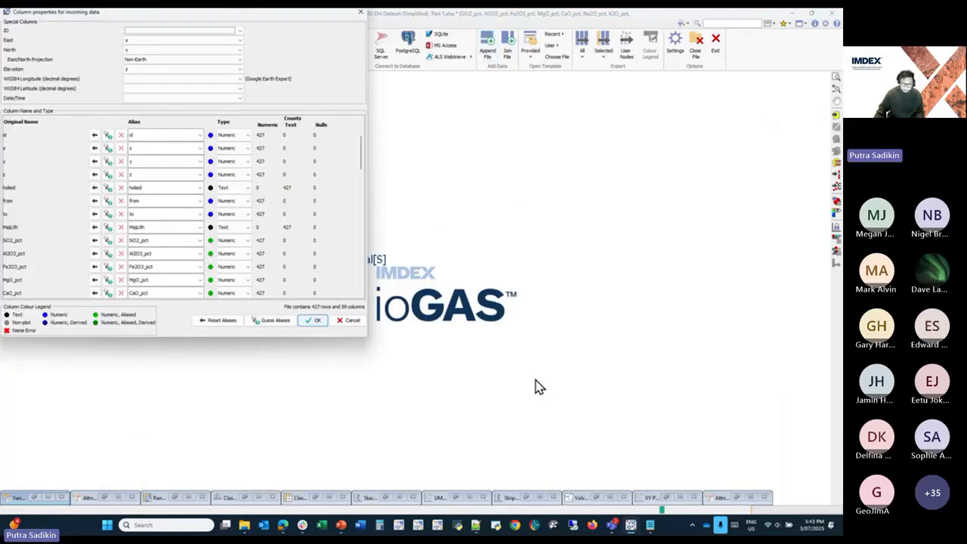
Step: Review the column properties of the incoming data, accept the aliases and types, and dismiss the recalculation summary
drag(266, 19, 361, 83)
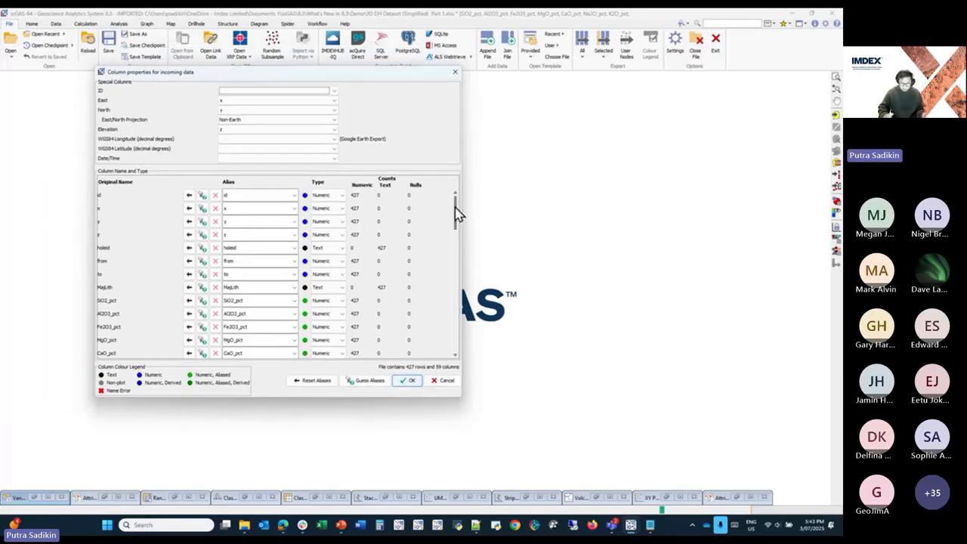
drag(457, 215, 456, 344)
click(405, 383)
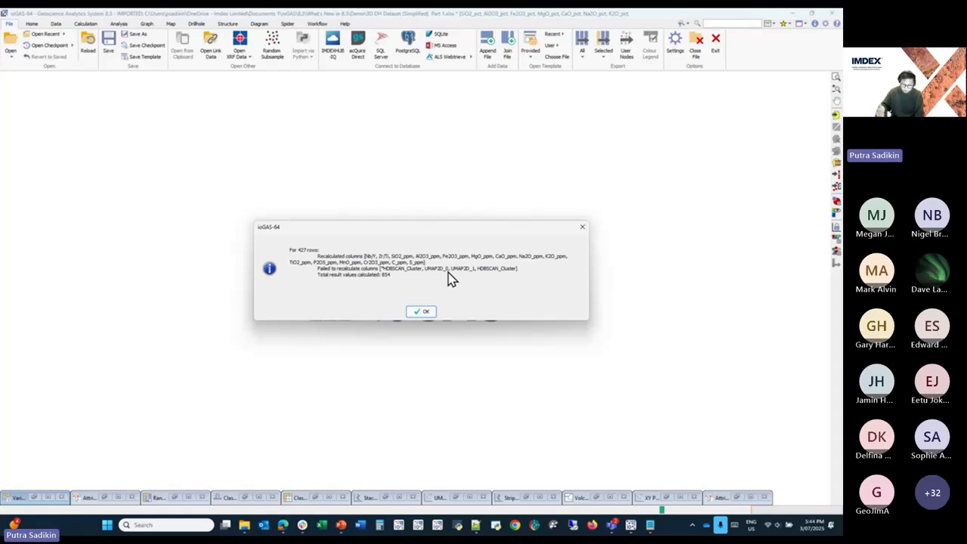
click(425, 313)
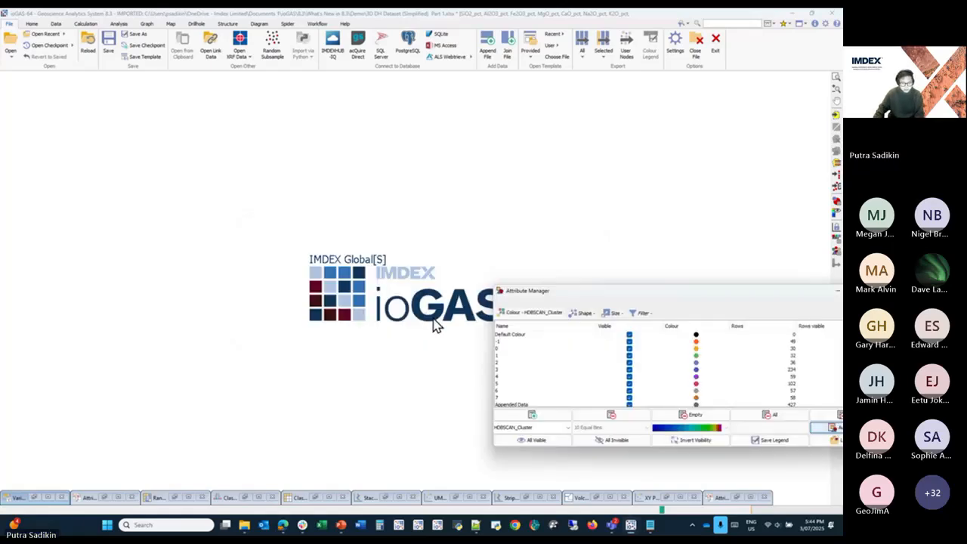
Step: Examine the appended rows and their calculated columns in the full data table, and close the table
click(56, 24)
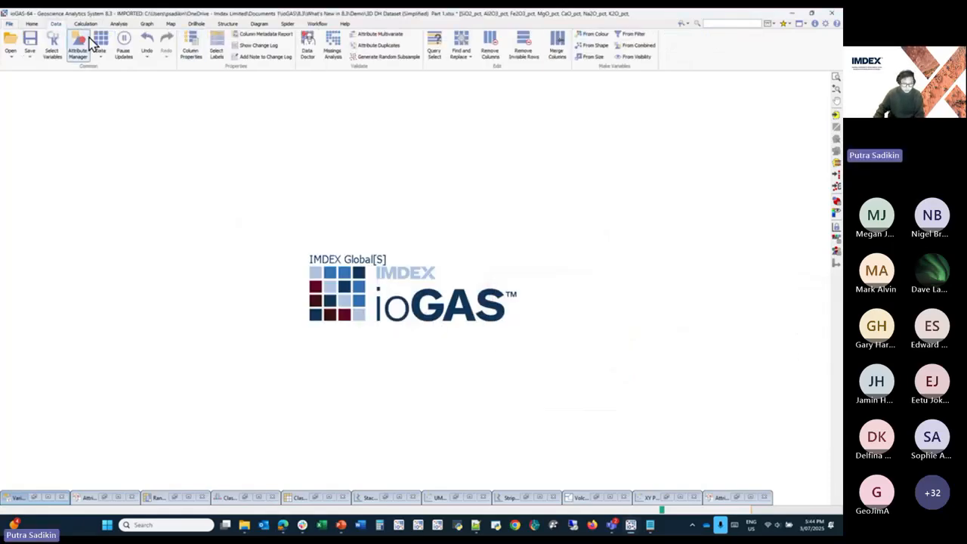
click(105, 52)
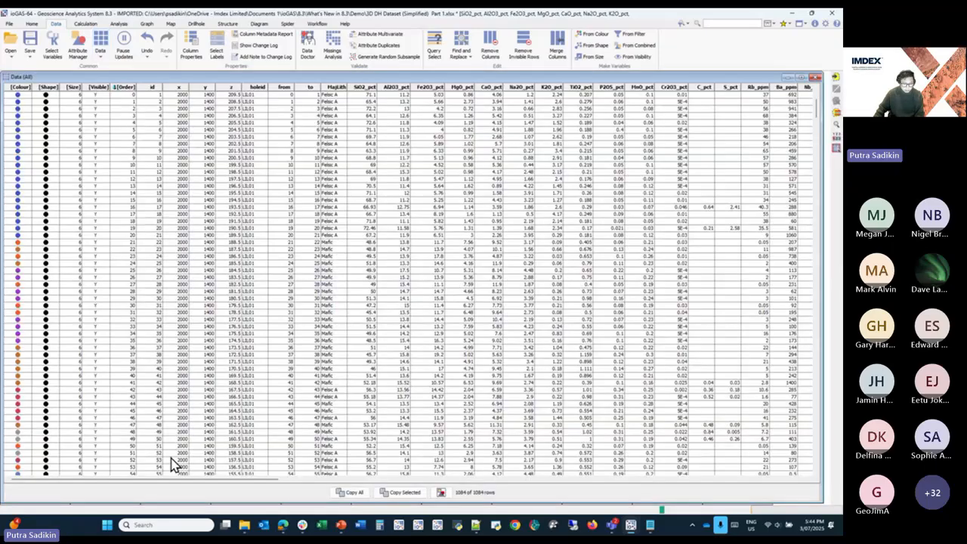
drag(161, 482, 647, 488)
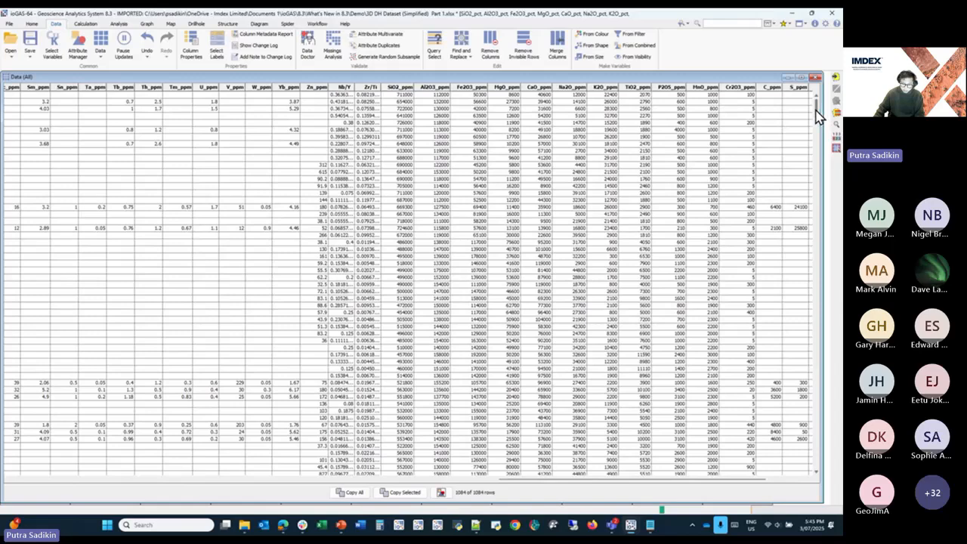
scroll(822, 189, down, 5)
drag(820, 183, 813, 471)
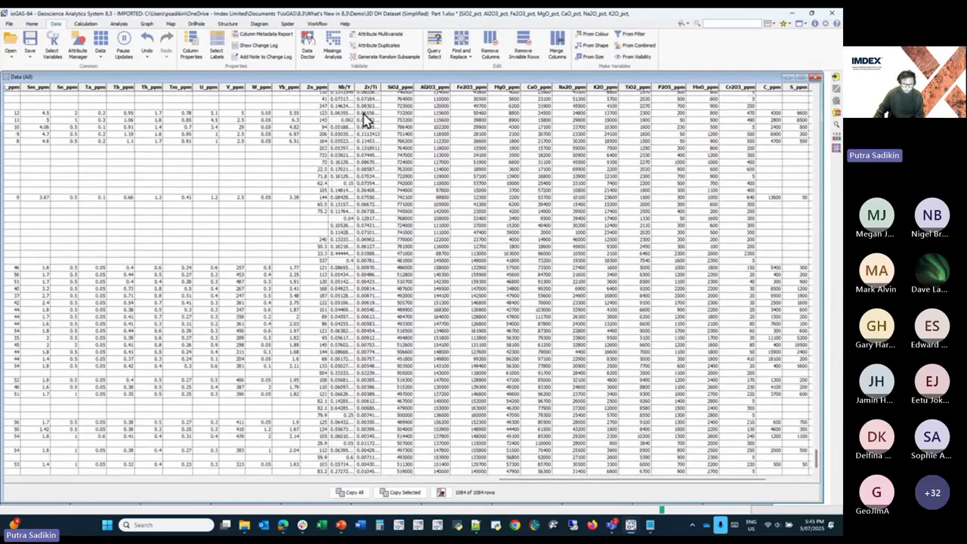
click(815, 78)
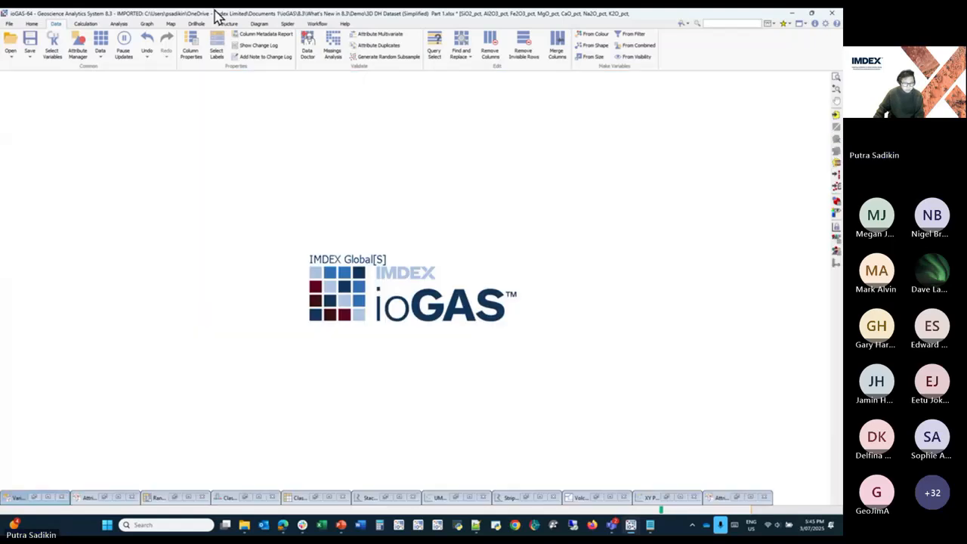
Step: Restore the Volcanic Rocks Modified (Pearce 1996) diagram and show its full range of classification fields with the combined data
click(261, 24)
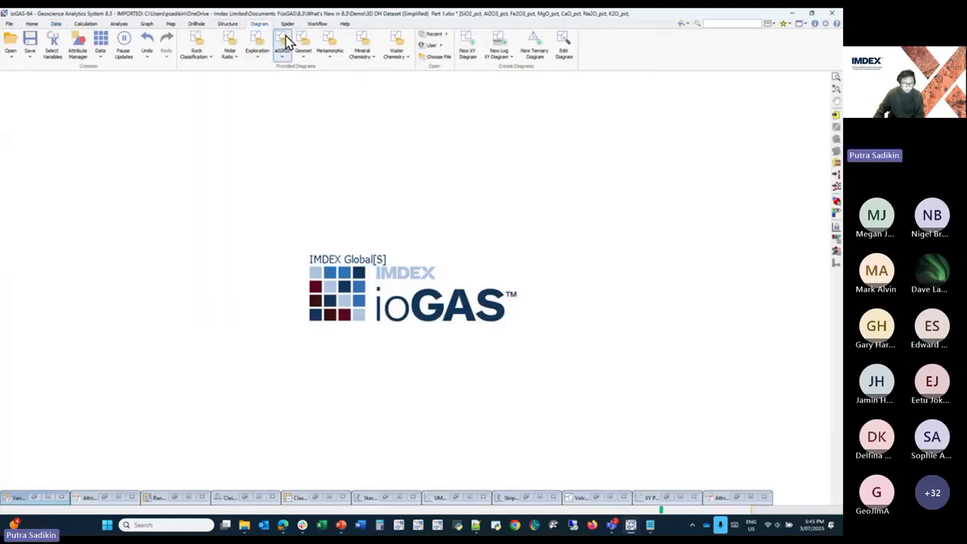
click(800, 23)
mouse_move(556, 127)
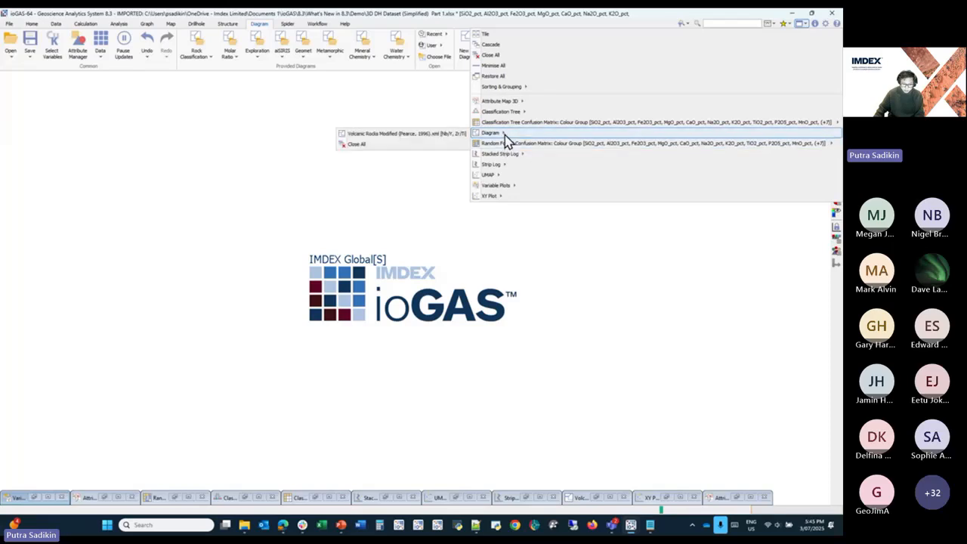
mouse_move(519, 190)
mouse_move(503, 90)
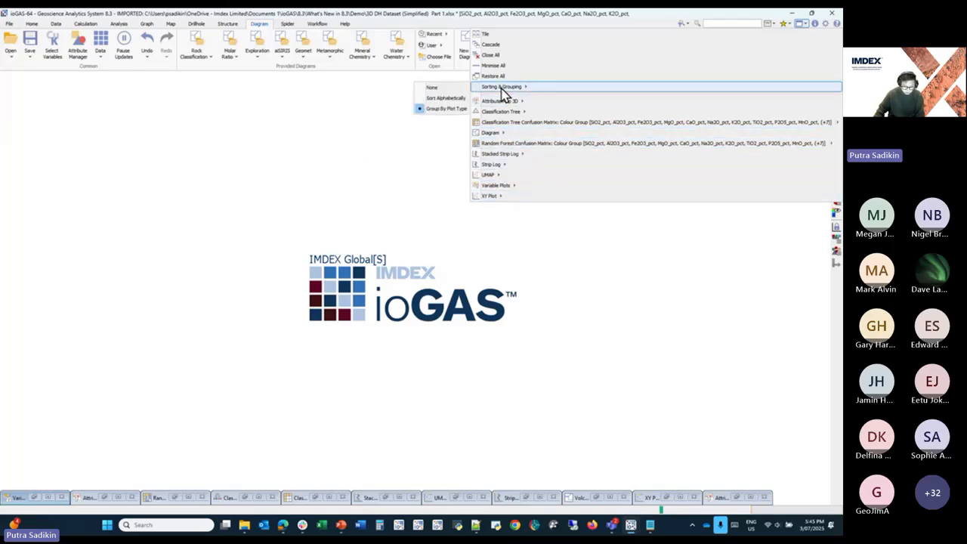
mouse_move(487, 116)
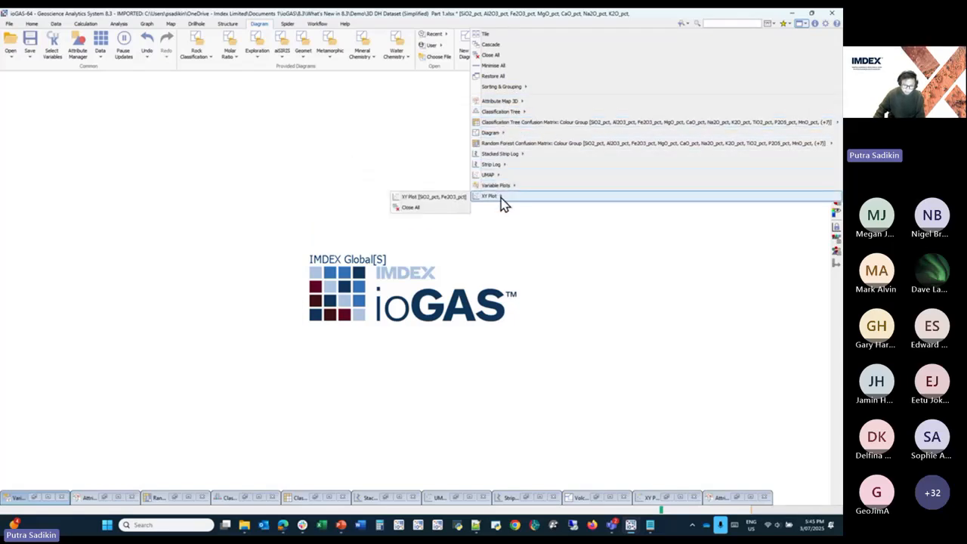
mouse_move(506, 128)
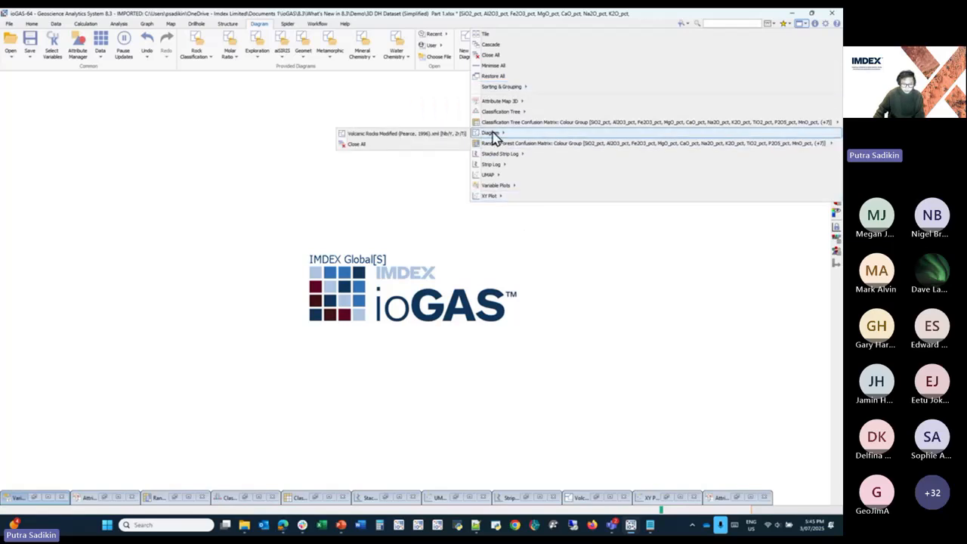
click(455, 136)
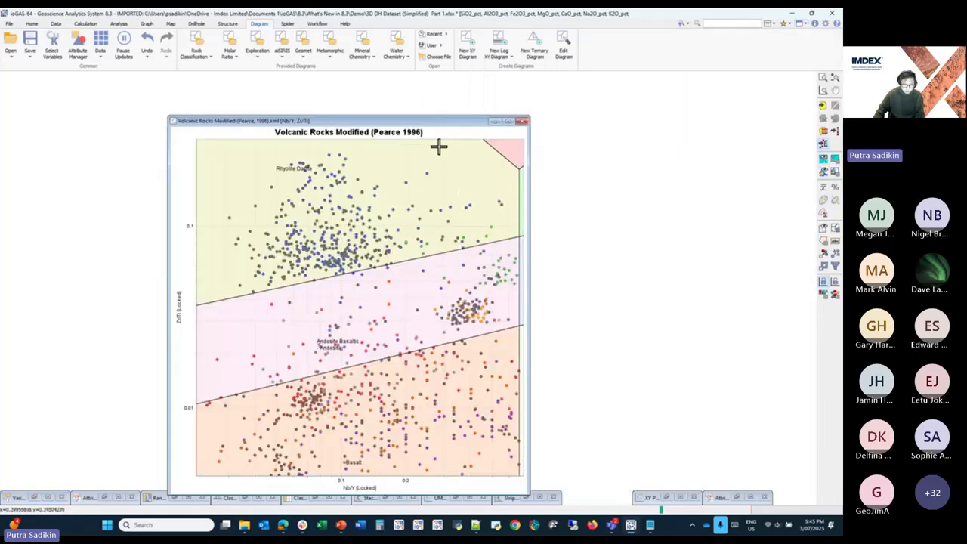
right_click(407, 214)
click(447, 250)
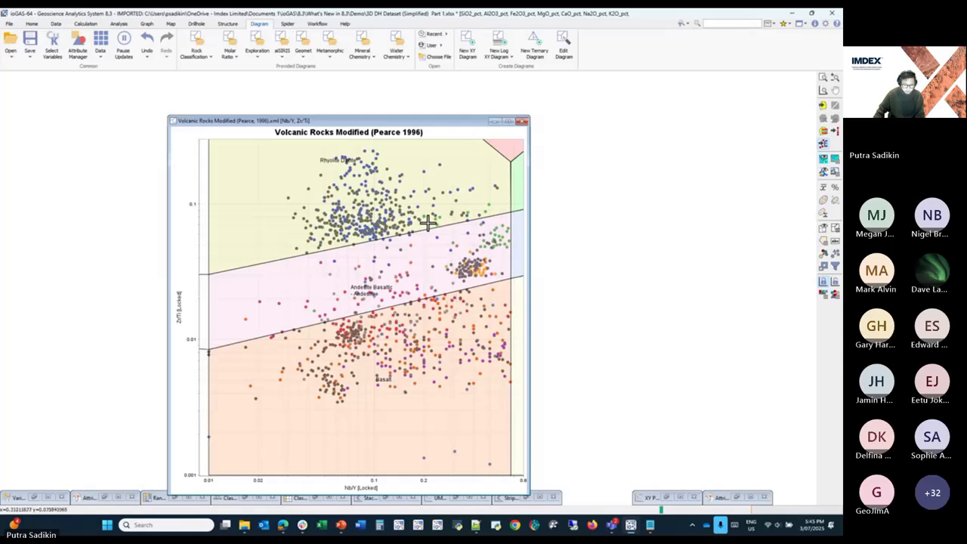
scroll(429, 290, down, 4)
drag(466, 295, 363, 314)
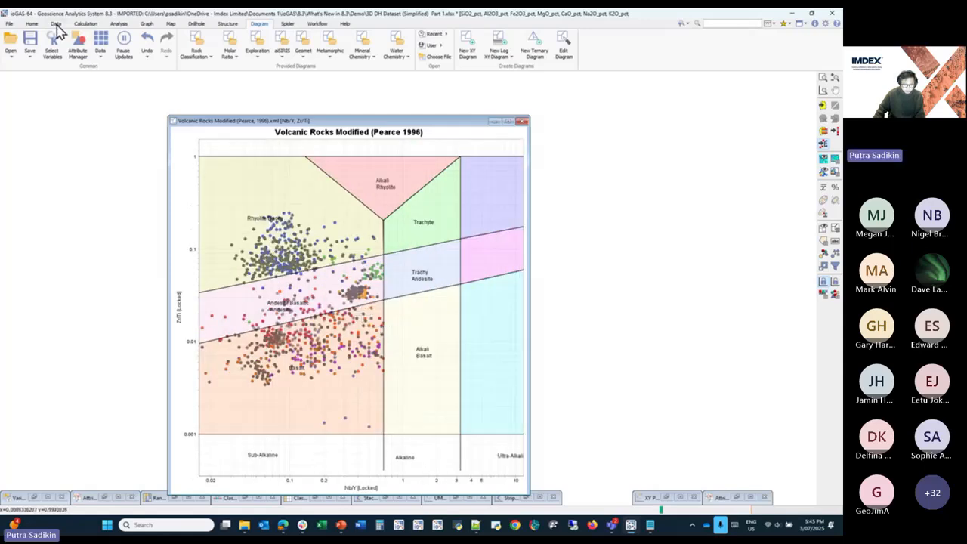
Step: Highlight the Appended Data colour group on the volcanic rocks diagram through the attribute manager
click(78, 50)
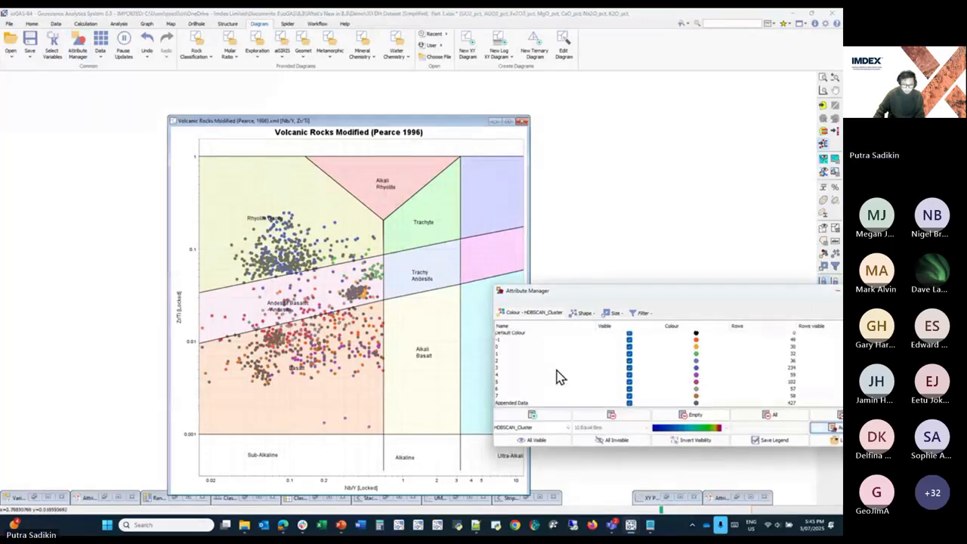
click(694, 403)
click(615, 415)
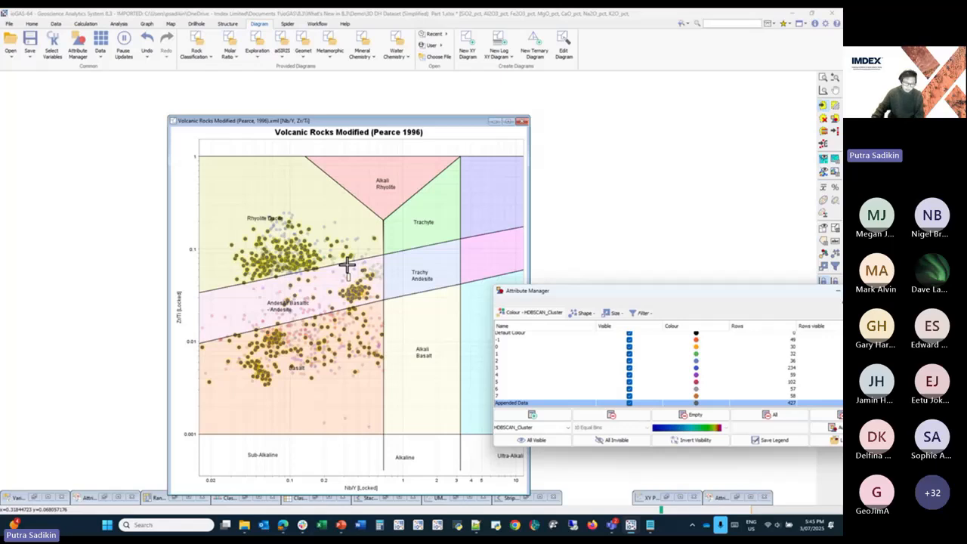
Step: Close the attribute manager, colour the samples by their classification fields on the volcanic rocks diagram, and clear the Appended Data highlight
drag(602, 299, 520, 241)
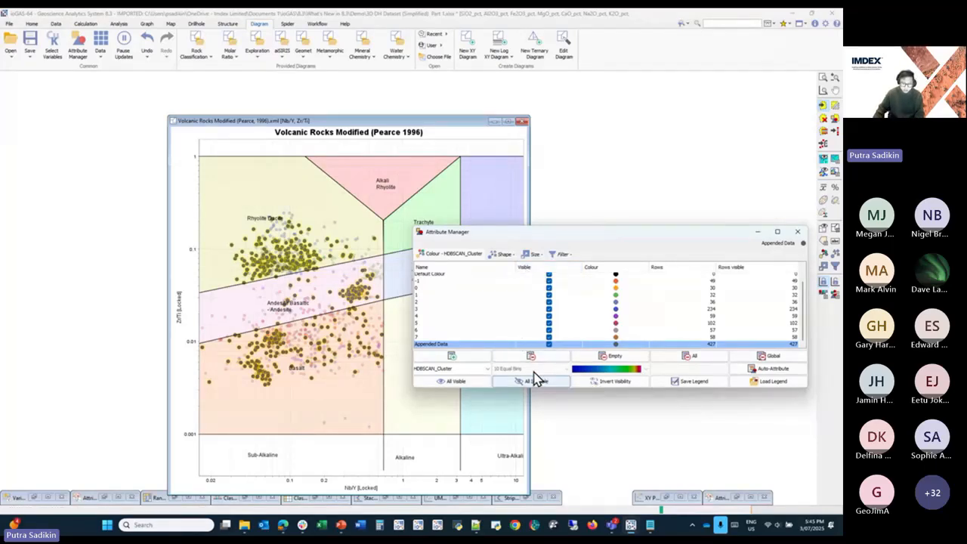
click(798, 232)
click(441, 293)
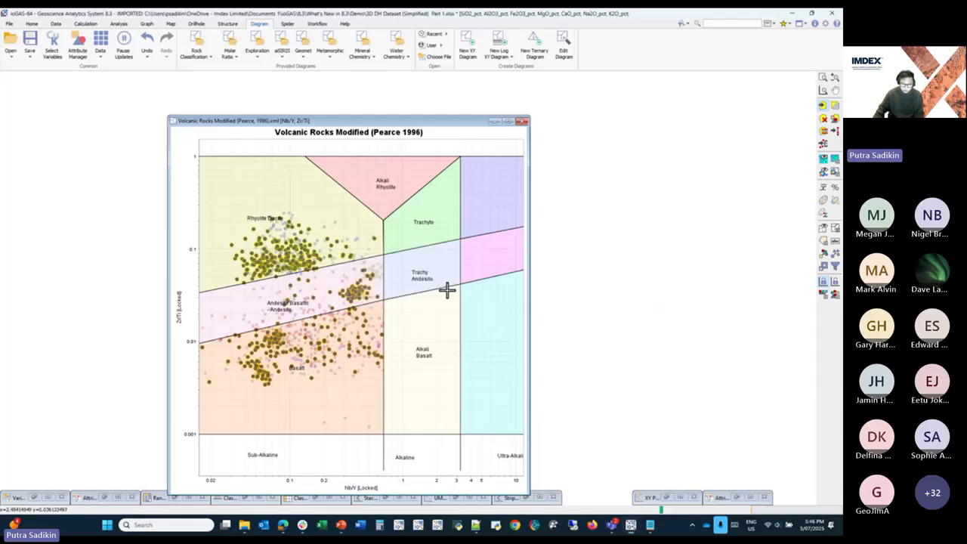
click(826, 257)
click(393, 296)
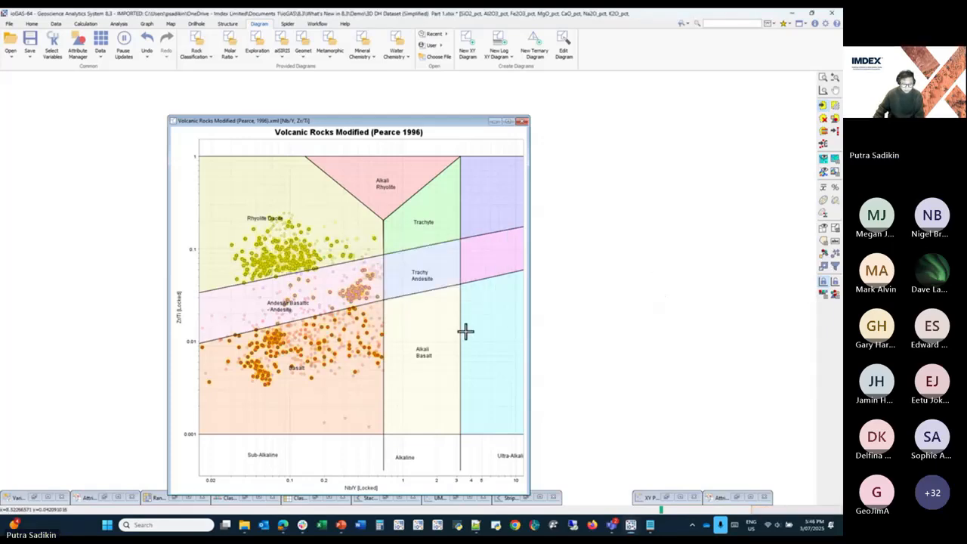
click(825, 121)
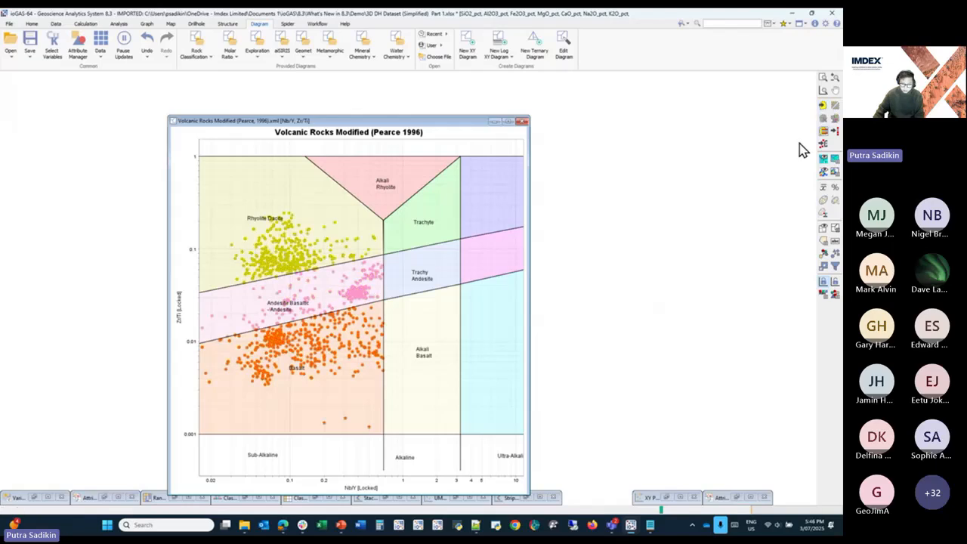
Step: Load the saved random forest model ioGAS Evening Webinar.xml to classify the combined data
click(119, 24)
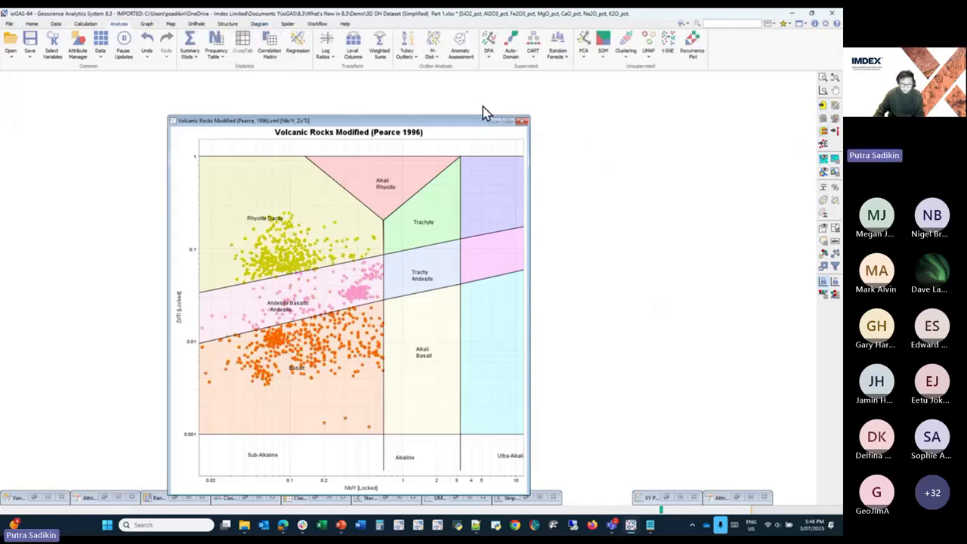
click(562, 65)
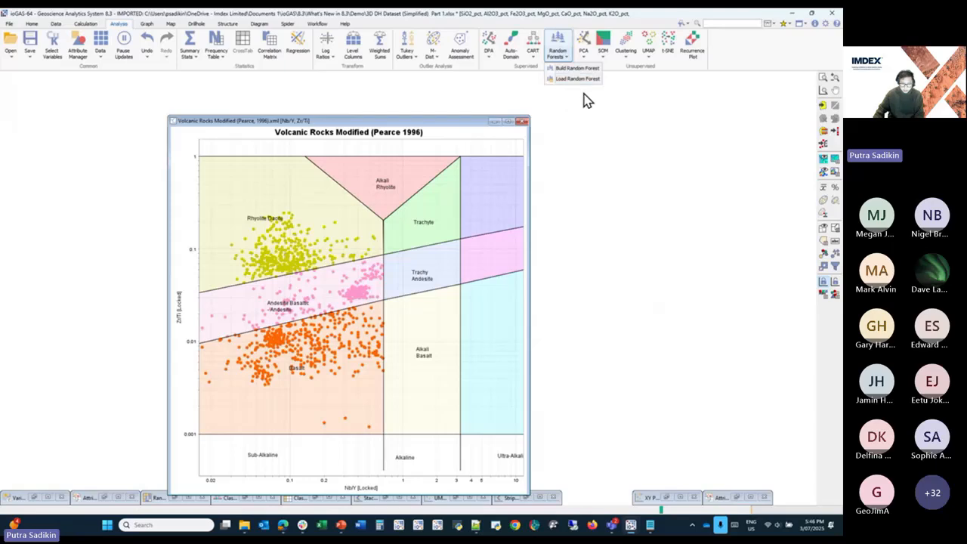
click(647, 110)
click(566, 59)
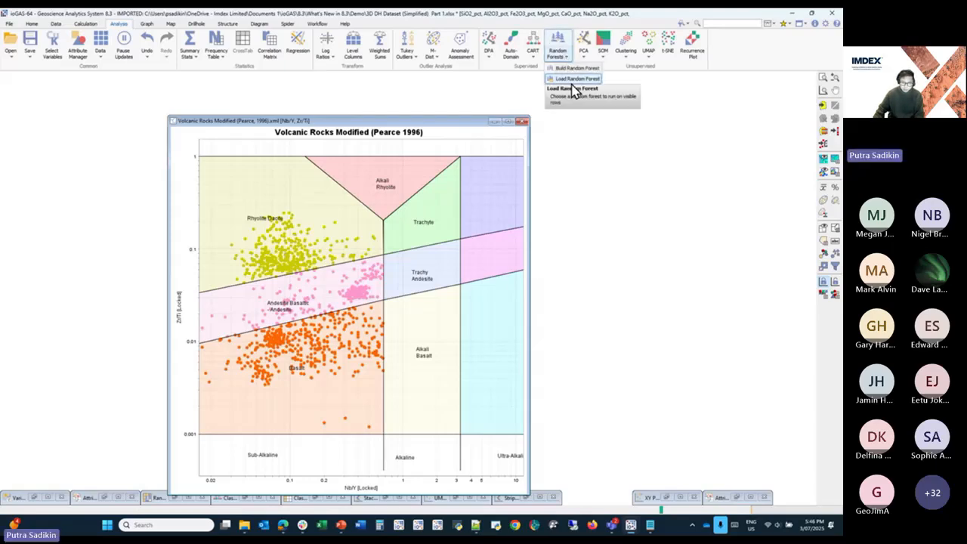
click(572, 80)
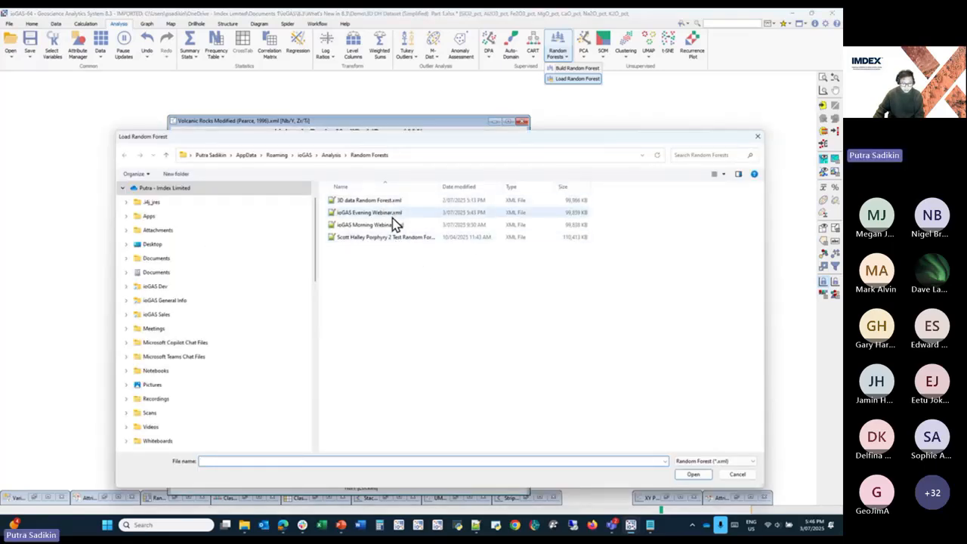
click(391, 218)
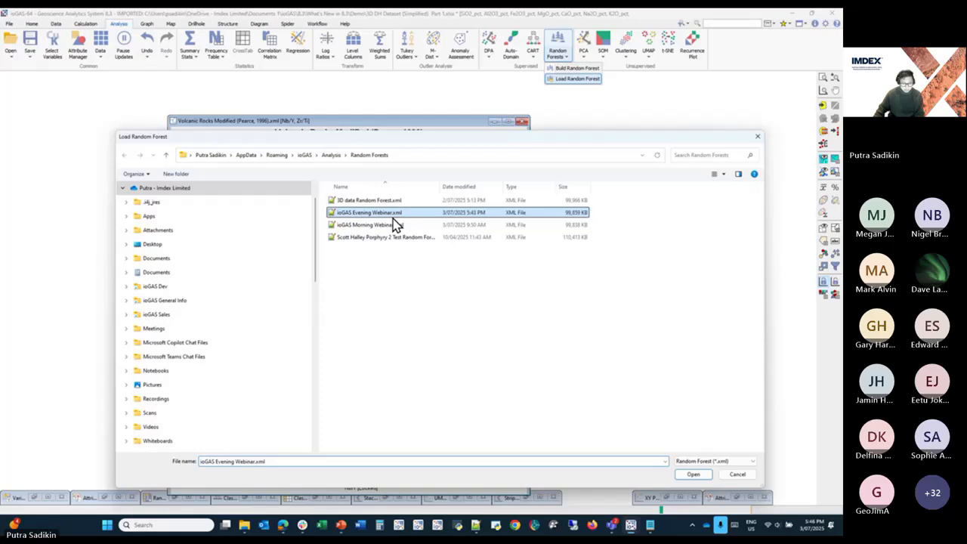
click(694, 475)
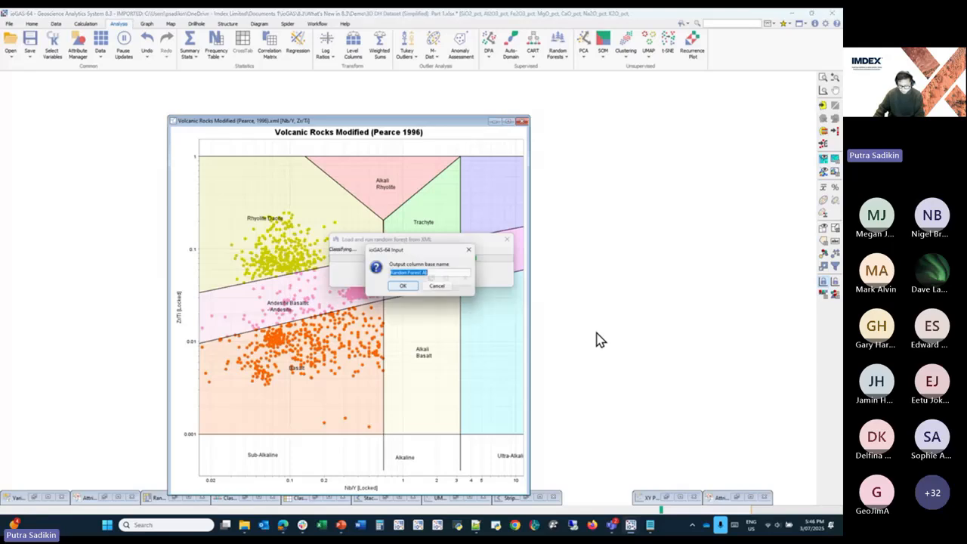
Step: Set the random forest output column base name to "Random Forest All - Append" and accept it
click(445, 274)
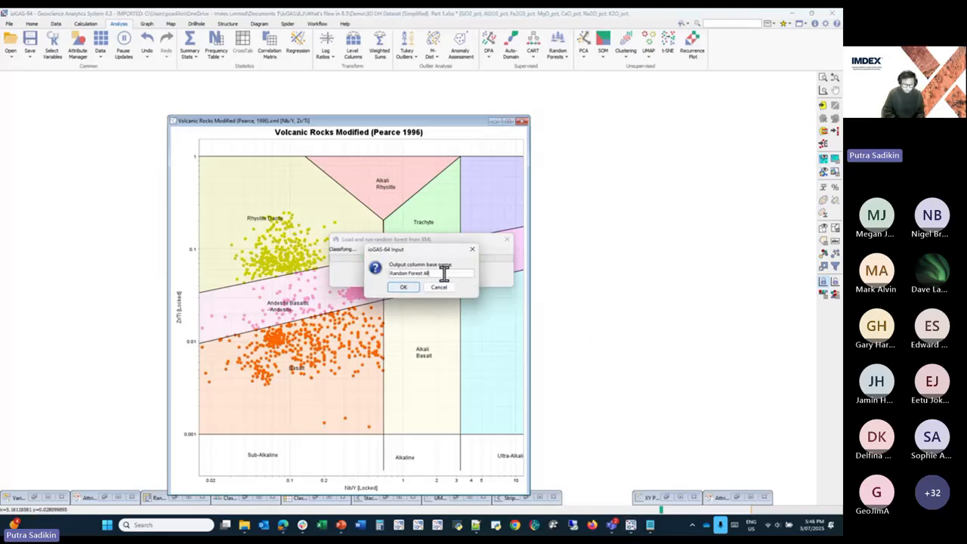
text(-)
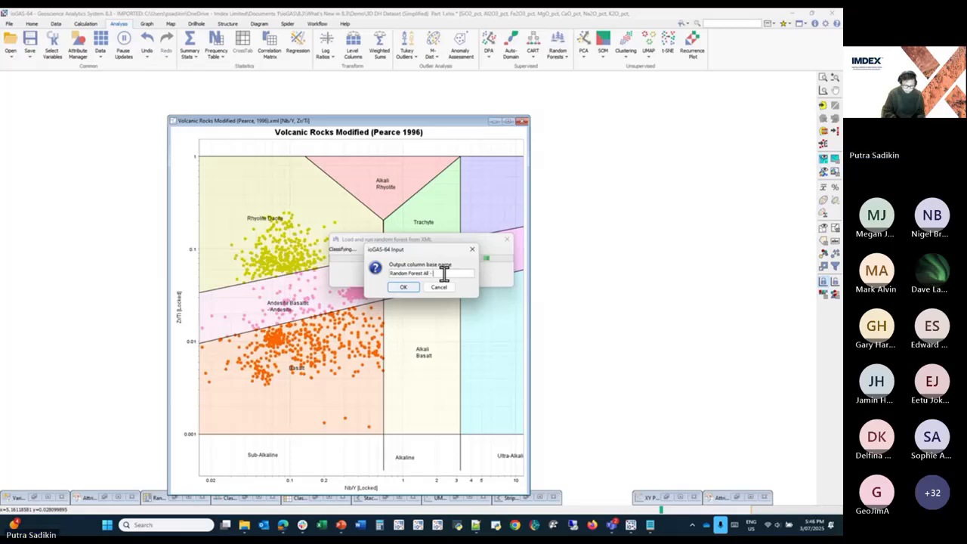
text( Appl)
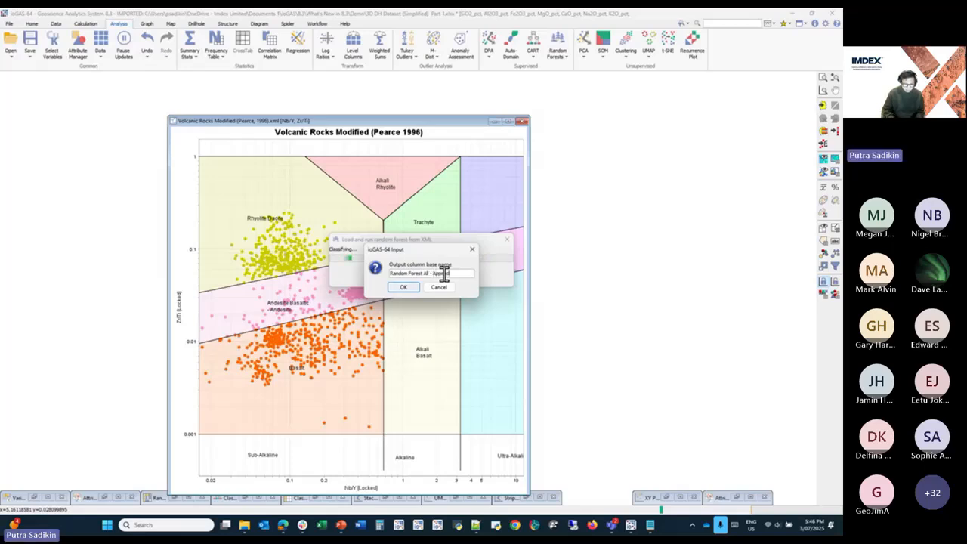
key(Return)
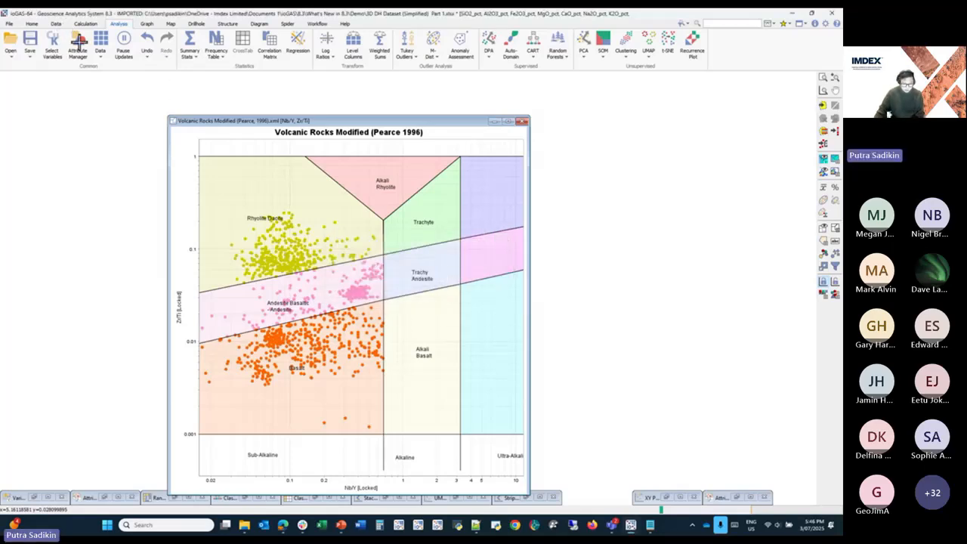
Step: Auto-attribute the sample colours by the Random Forest All - Append column in the attribute manager
click(79, 43)
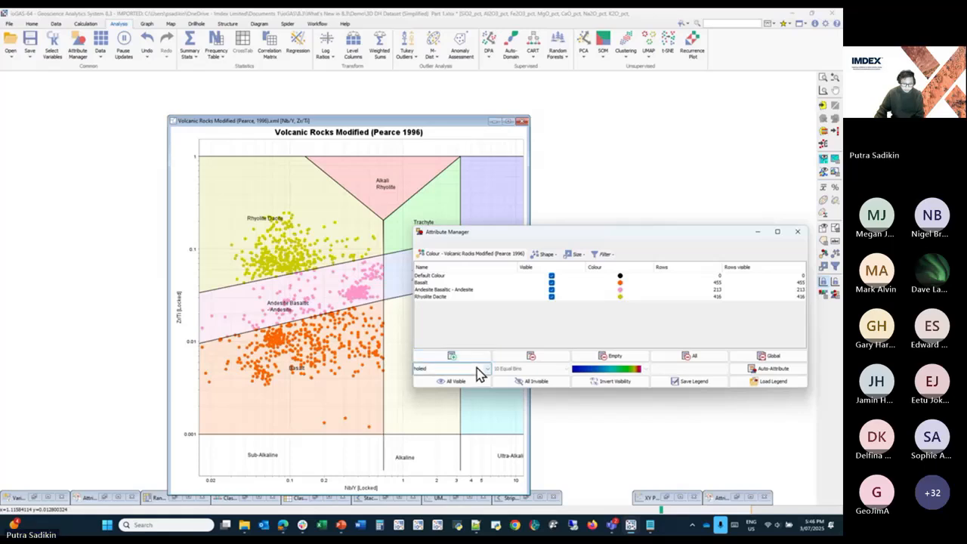
click(479, 369)
click(470, 398)
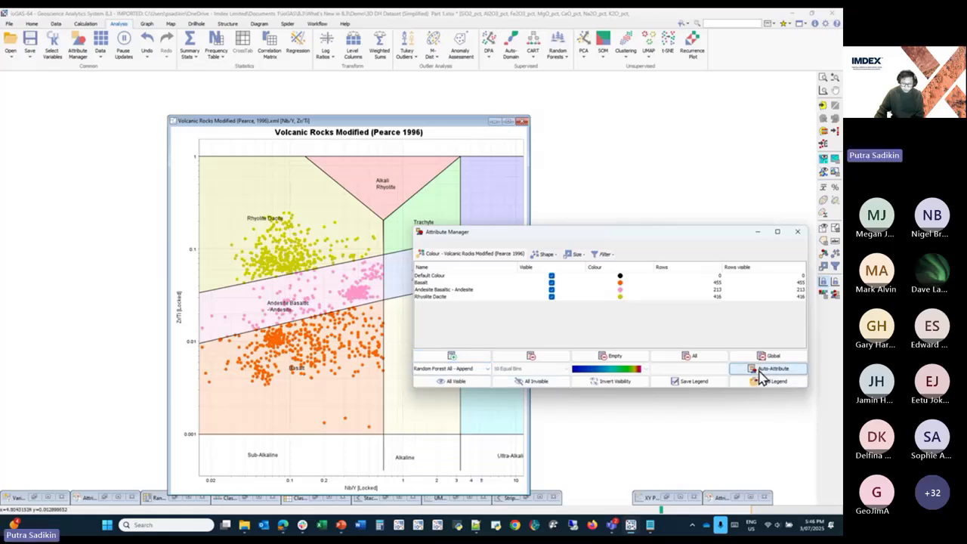
click(763, 370)
click(582, 327)
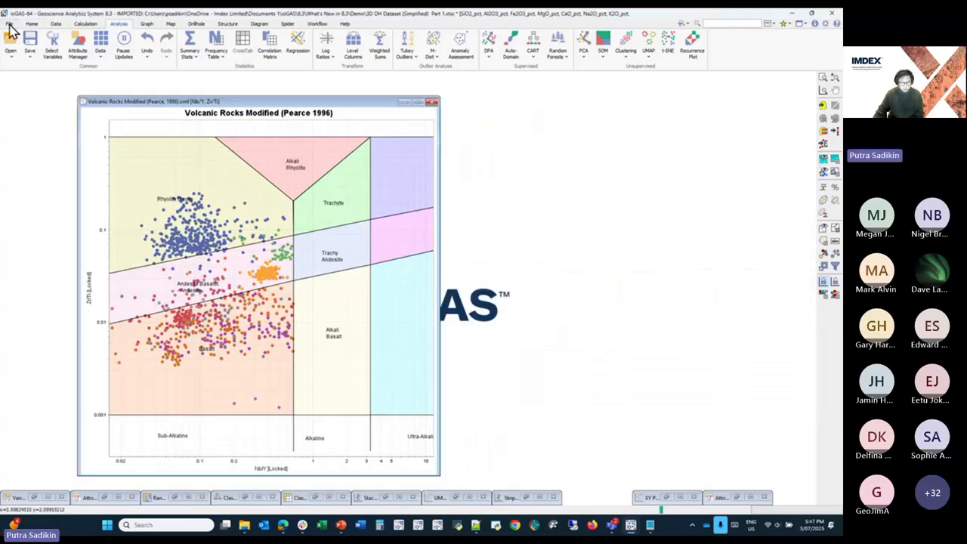
Step: Close the 3D DH Dataset project file without saving its changes
click(10, 23)
click(695, 45)
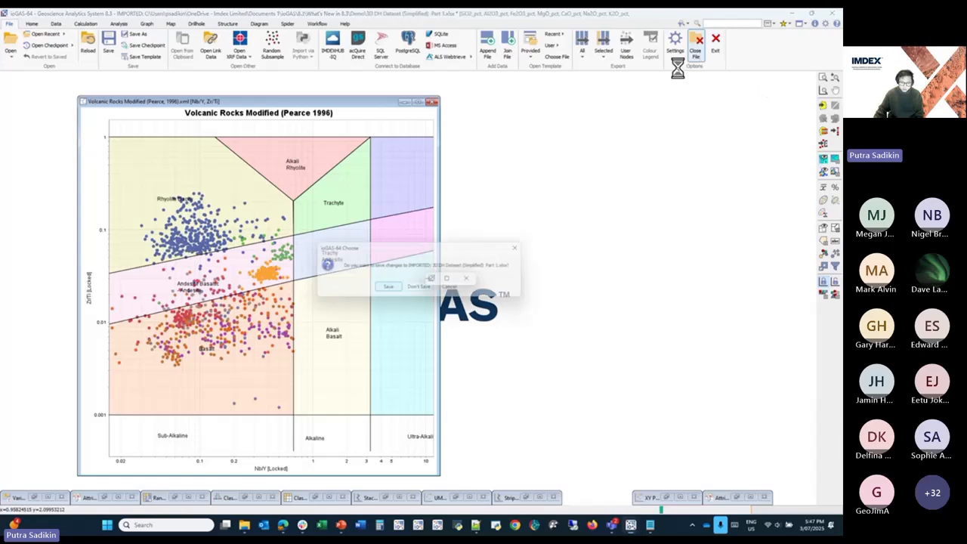
click(422, 291)
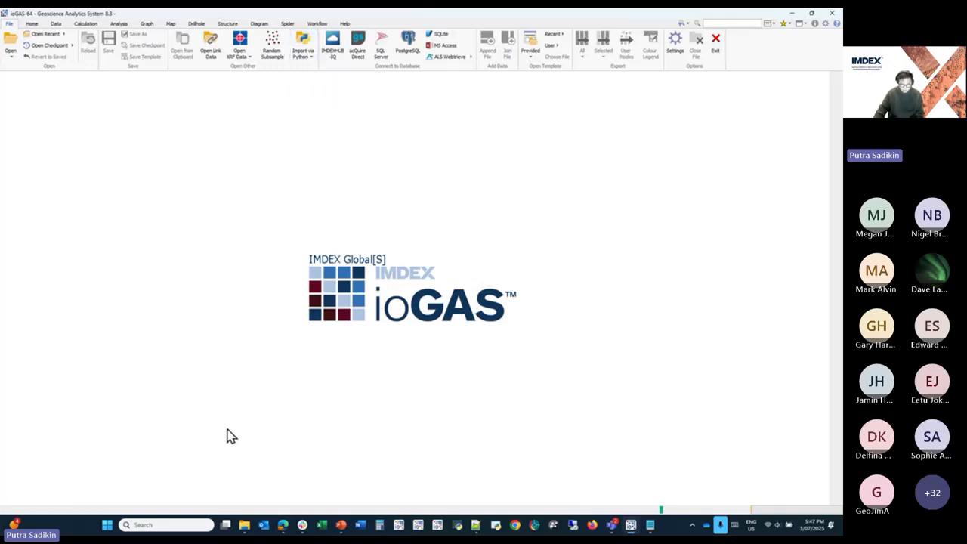
Step: Switch to Notepad++ and review the import_random_data.py and import_las.py scripts
click(483, 529)
click(206, 137)
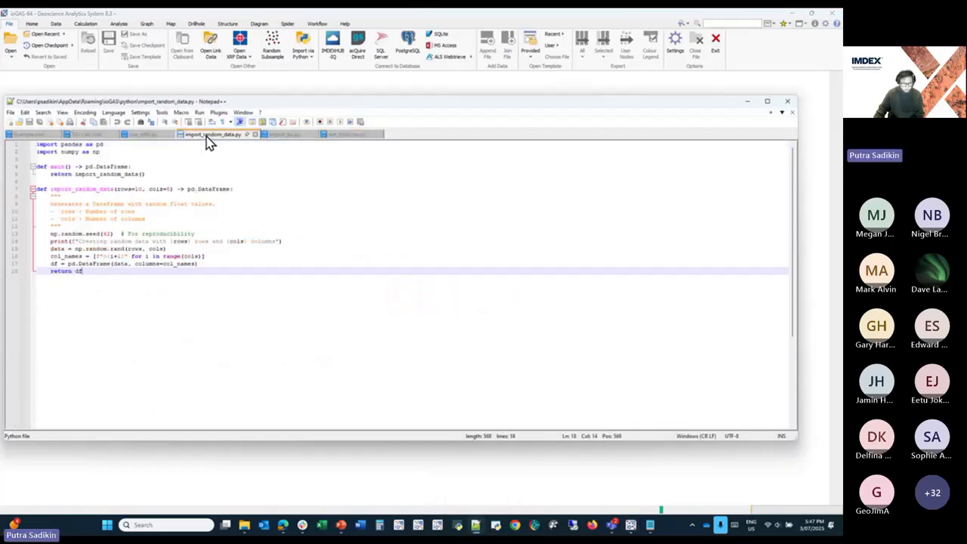
click(293, 137)
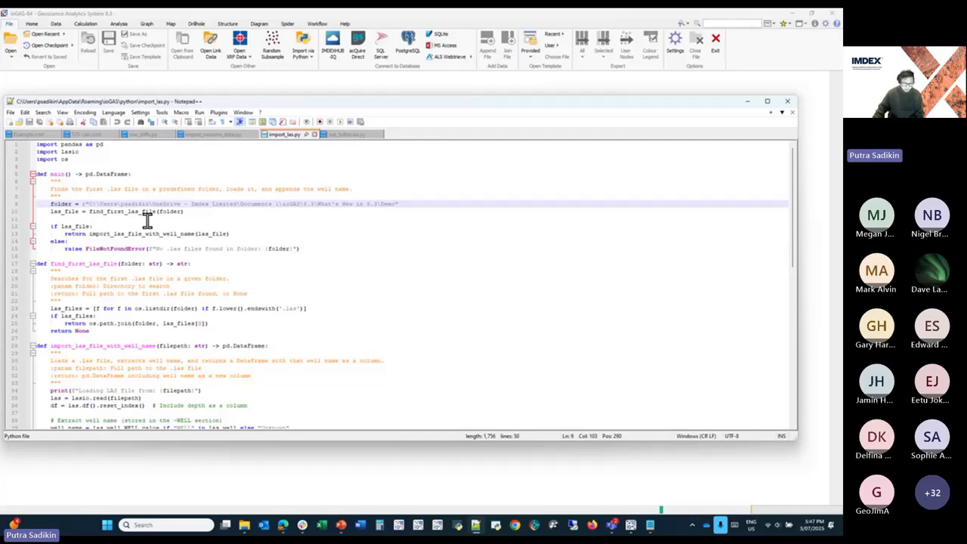
Step: Open Test_ATS_05Jan2017_Down_Test_0_040458_02cm.LAS in Notepad++, examine its header blocks and depth readings, and close the file
mouse_move(247, 525)
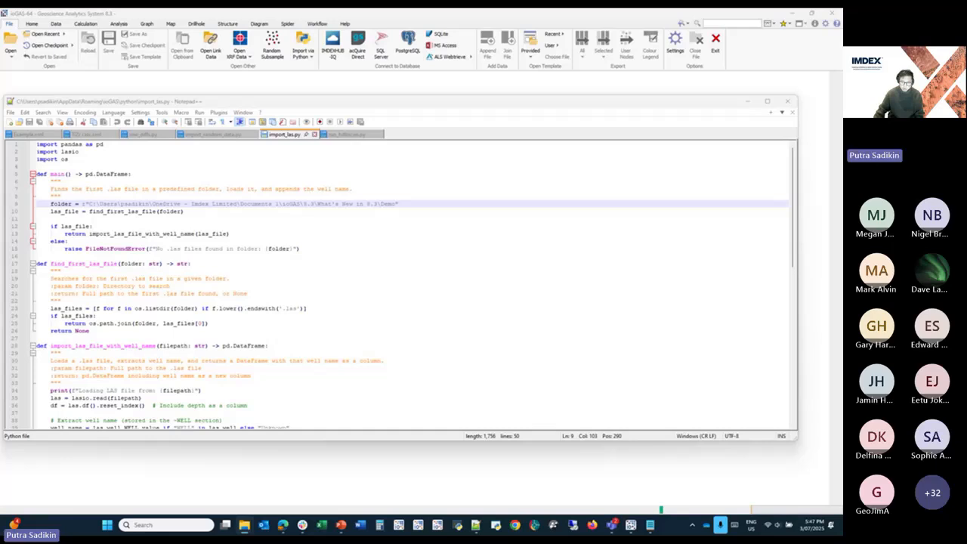
drag(462, 9, 462, 145)
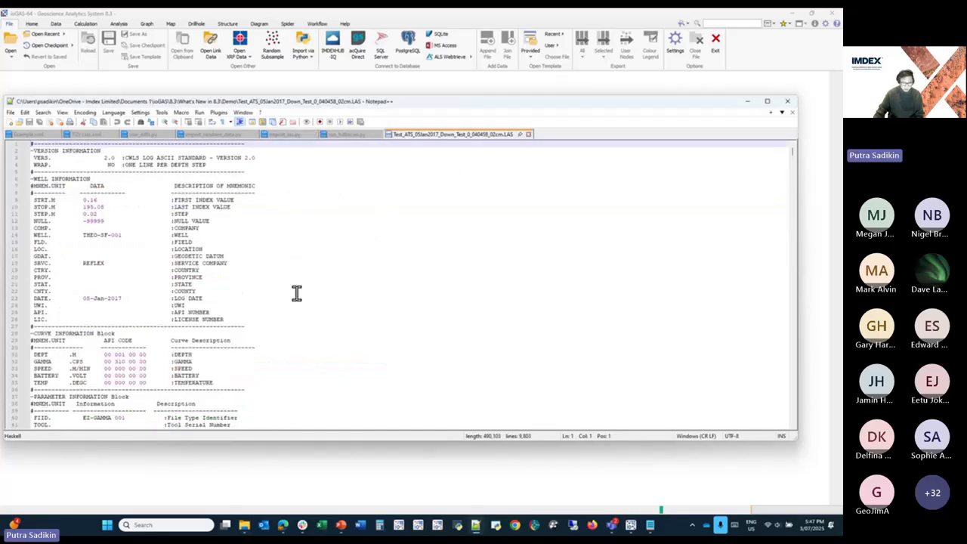
scroll(297, 293, down, 4)
scroll(296, 293, up, 4)
scroll(149, 295, down, 4)
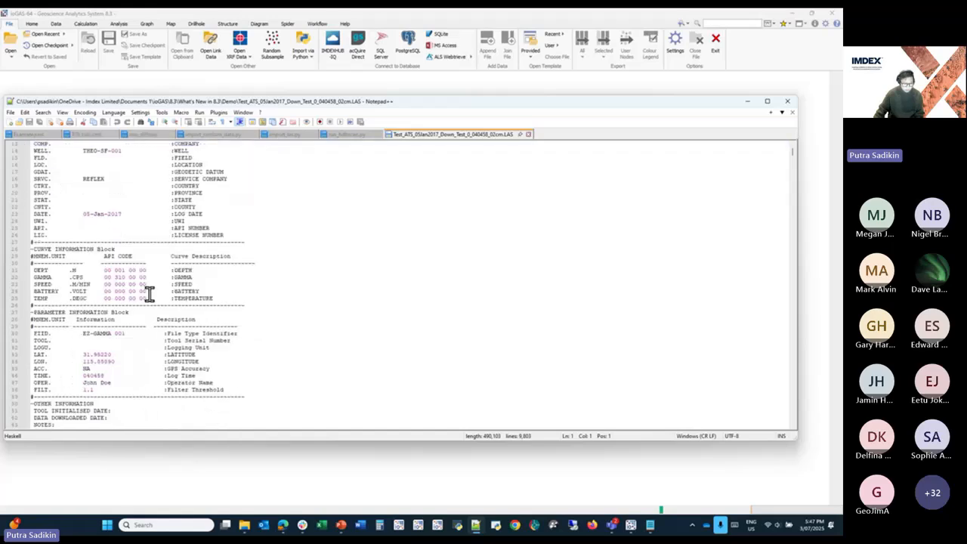
scroll(149, 295, down, 4)
scroll(113, 207, down, 7)
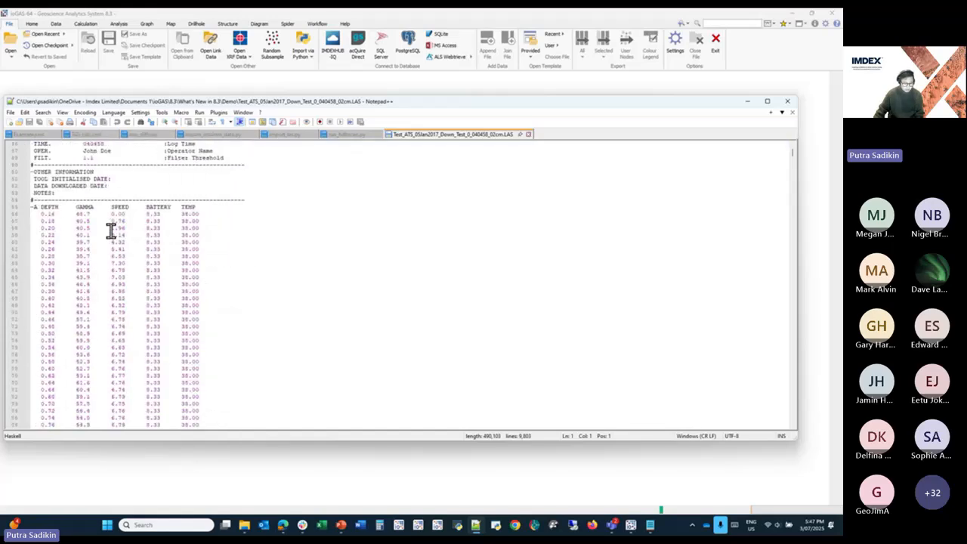
scroll(189, 283, up, 3)
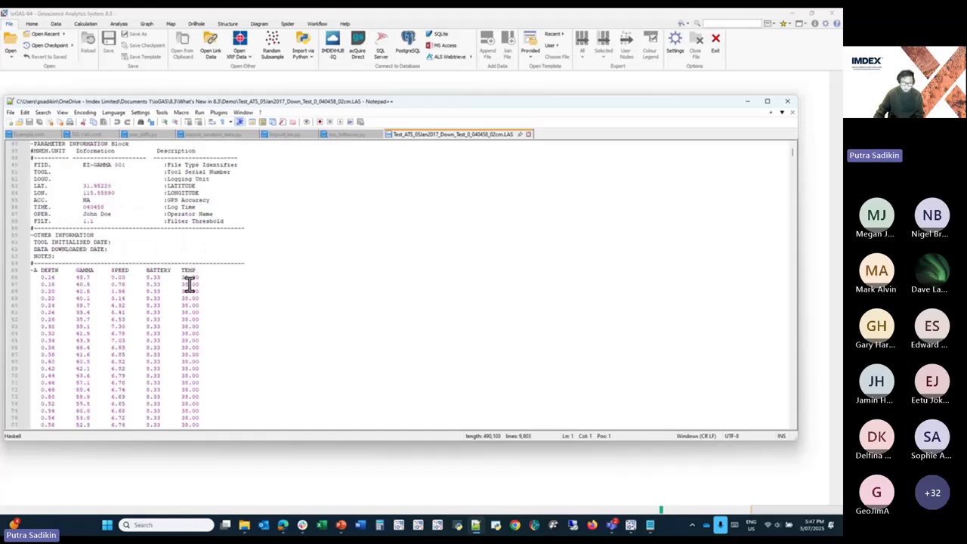
scroll(189, 283, up, 2)
scroll(190, 283, down, 4)
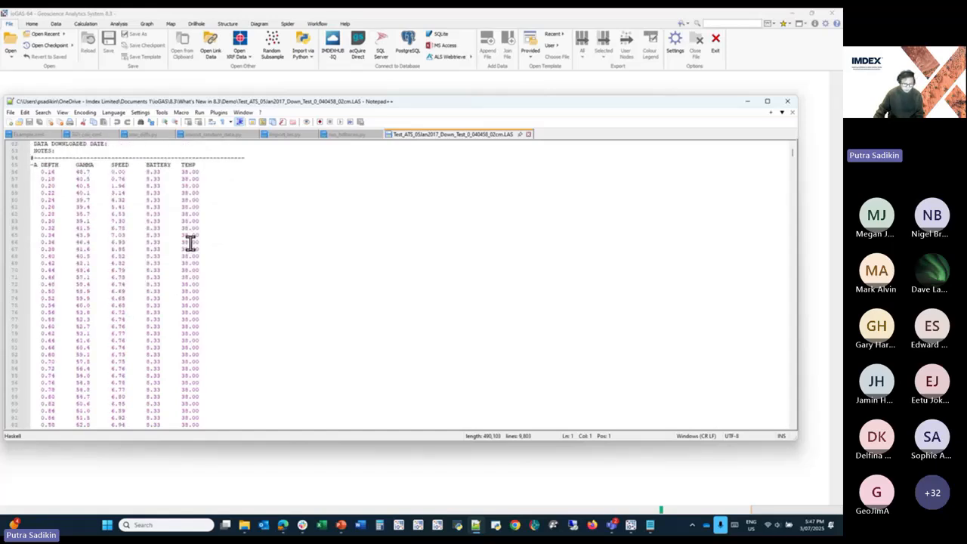
scroll(190, 264, up, 8)
scroll(121, 277, up, 4)
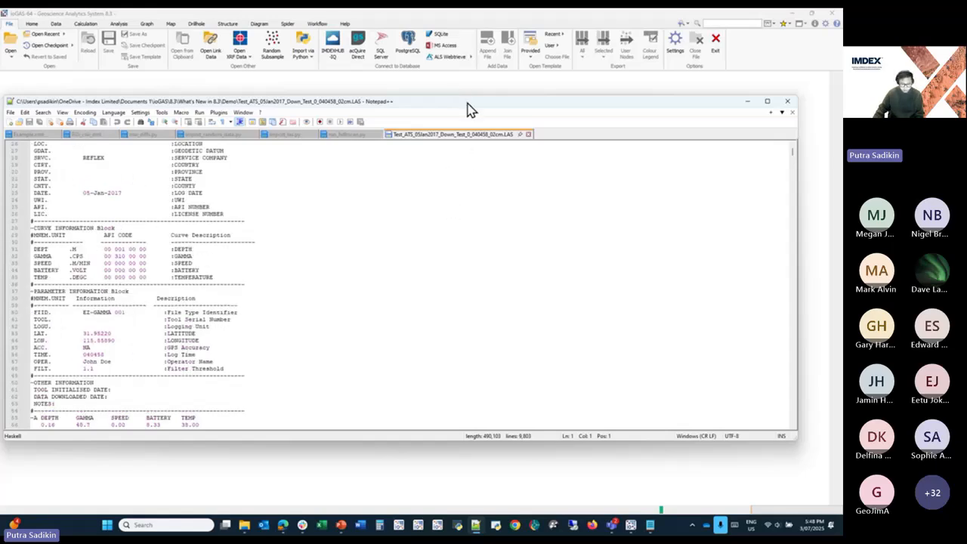
click(529, 135)
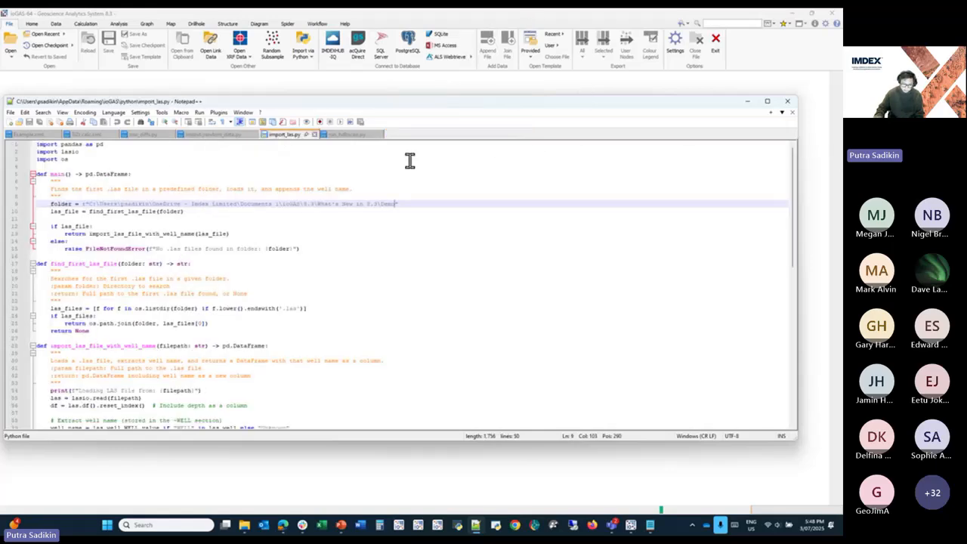
Step: Switch to ioGAS and import the LAS data by running the main function of import_las.py, accepting the listed column properties
click(622, 23)
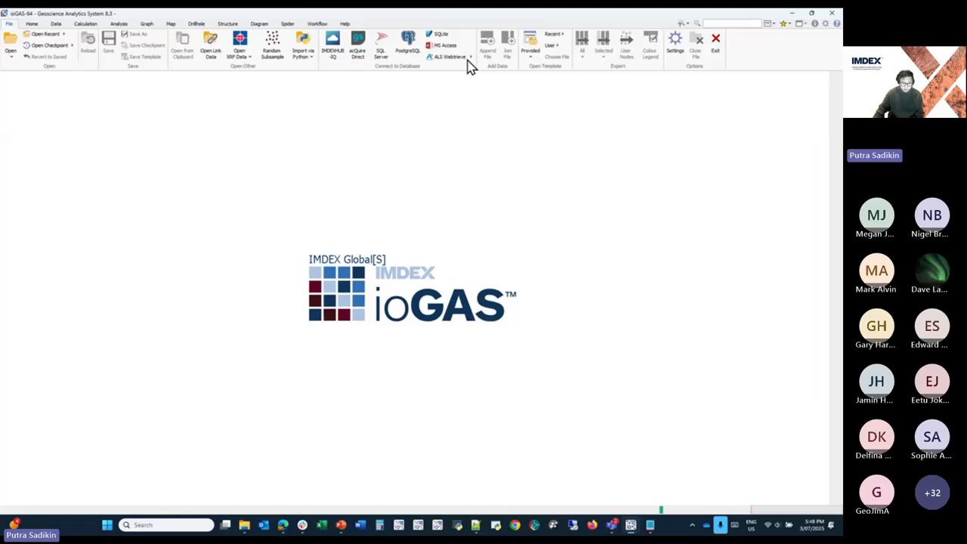
click(305, 50)
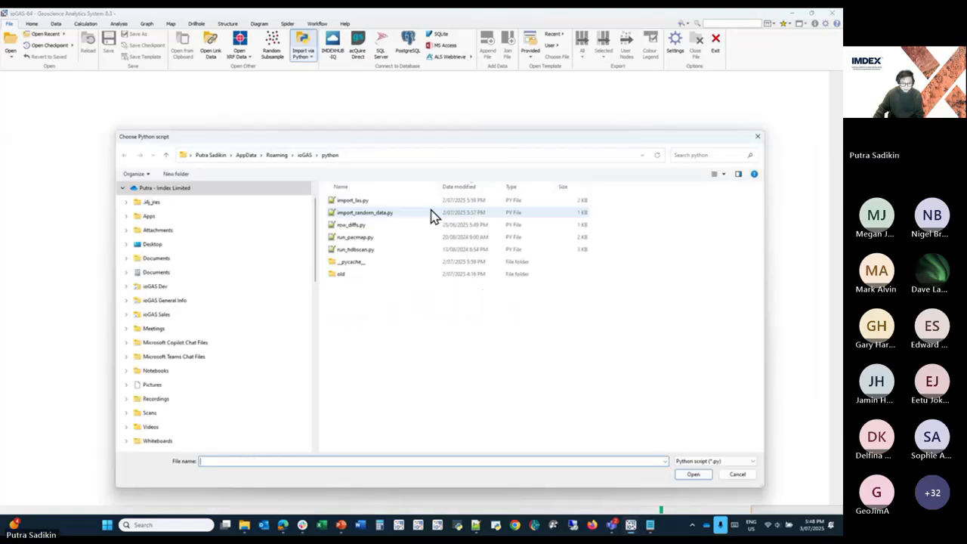
click(375, 201)
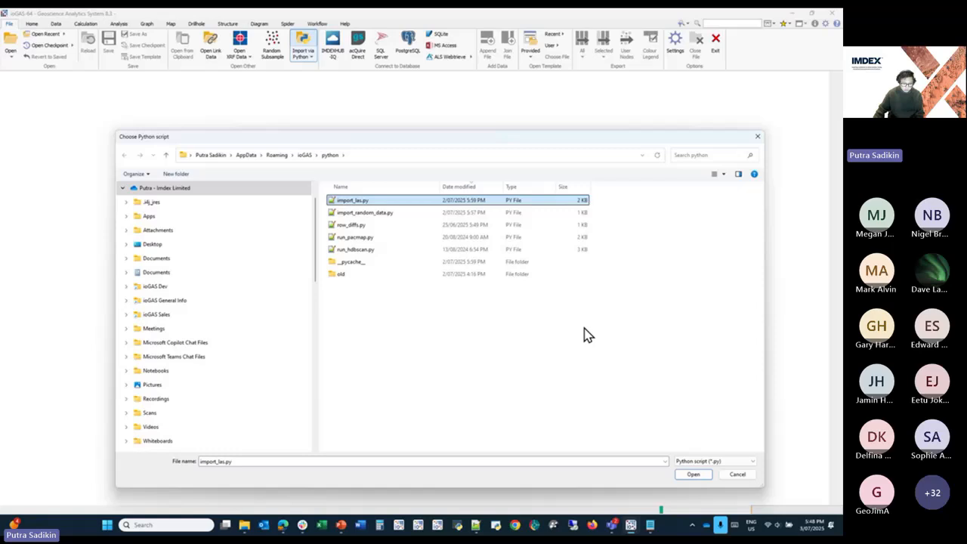
click(694, 474)
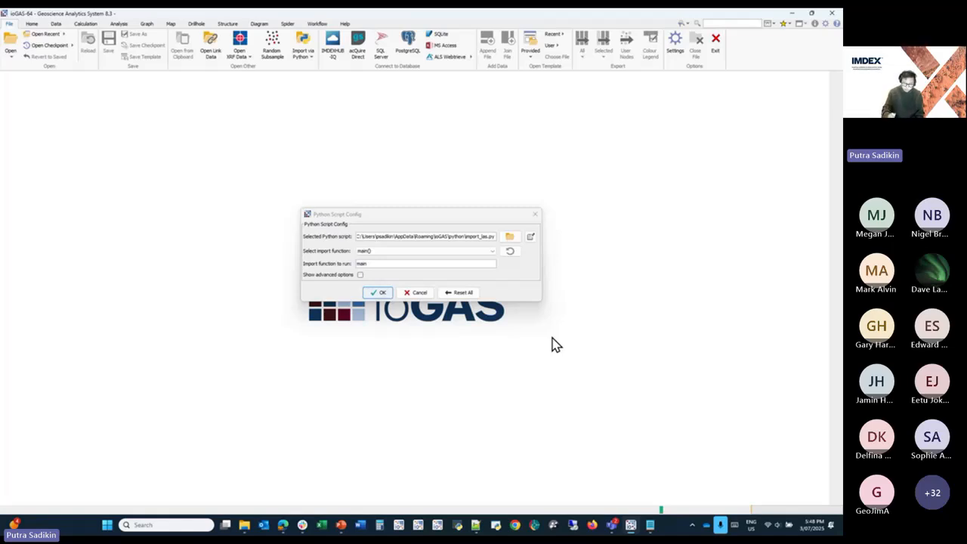
click(380, 295)
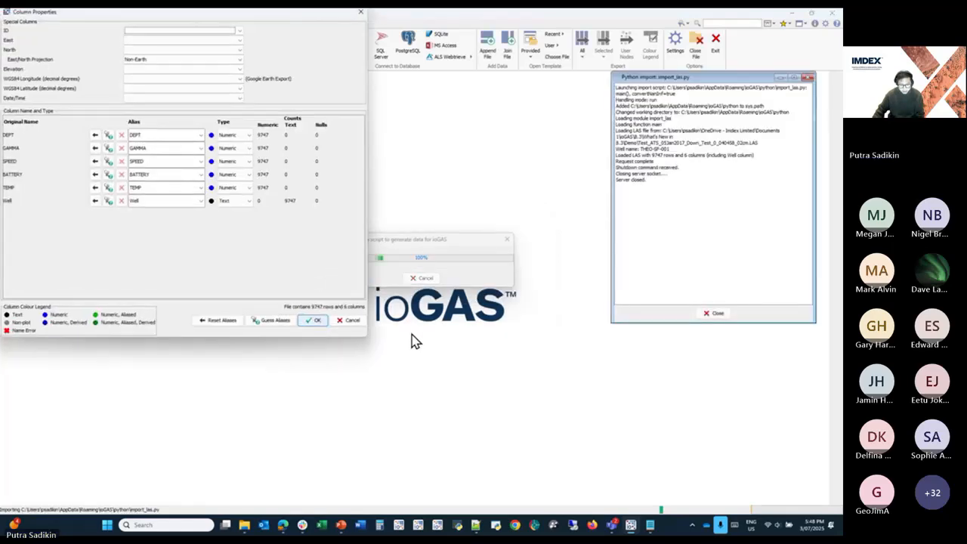
drag(249, 22, 382, 99)
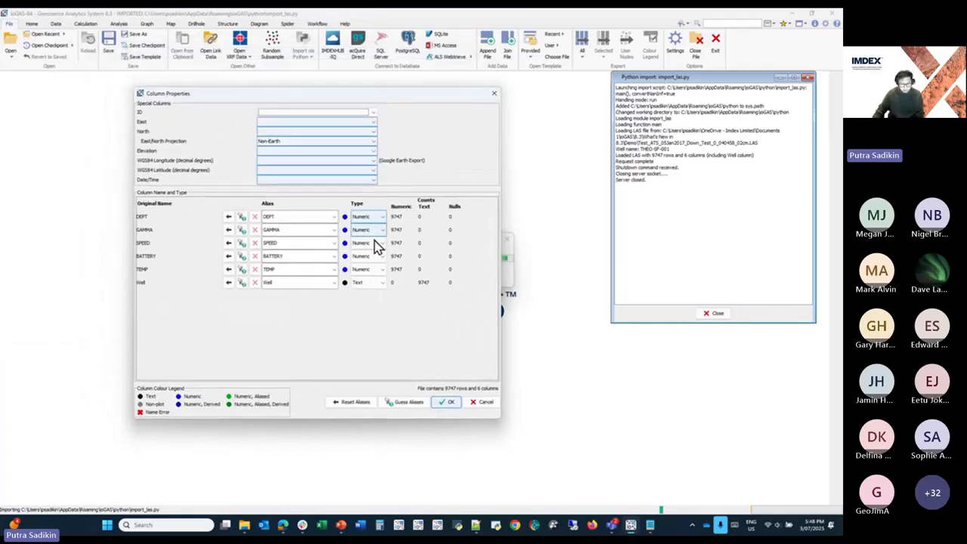
click(447, 402)
click(406, 293)
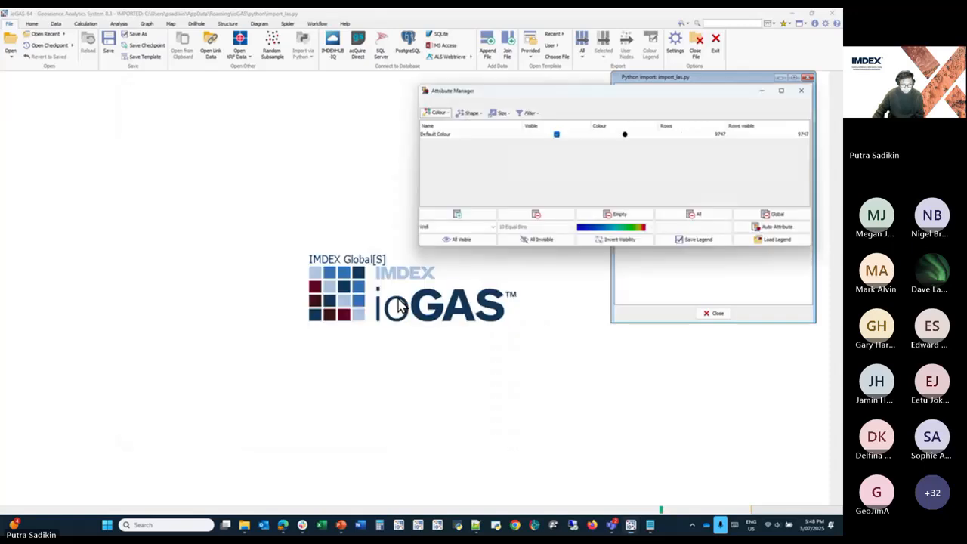
Step: Show the imported data table and select GAMMA as the active variable
click(56, 23)
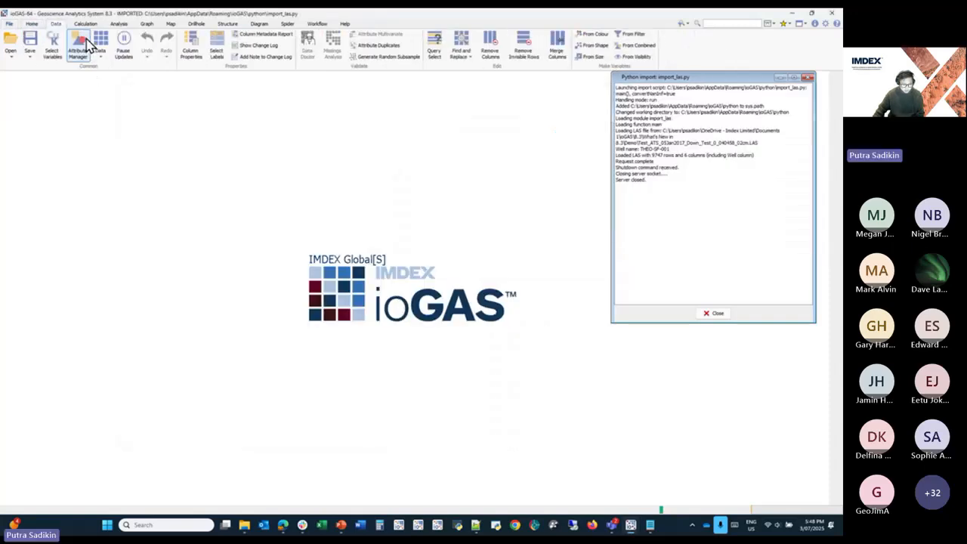
click(99, 46)
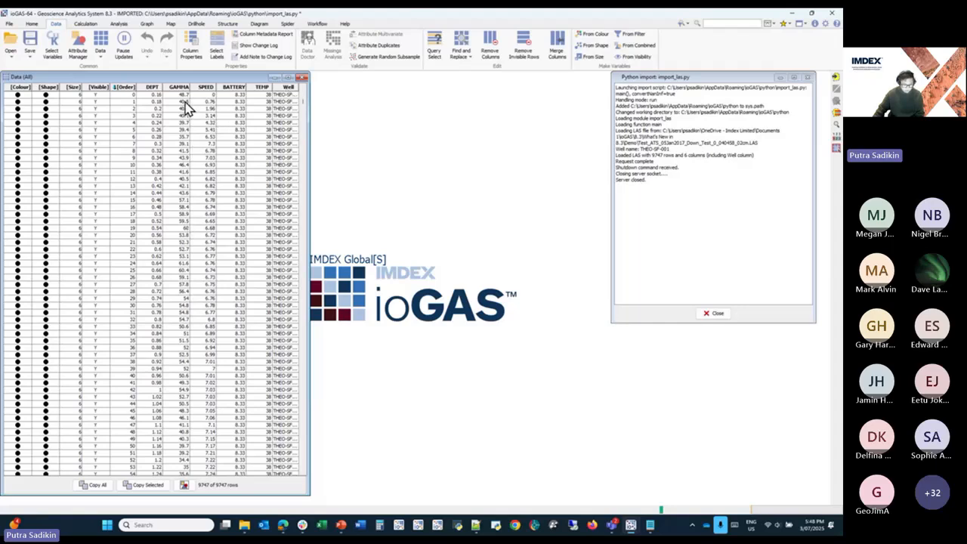
click(53, 47)
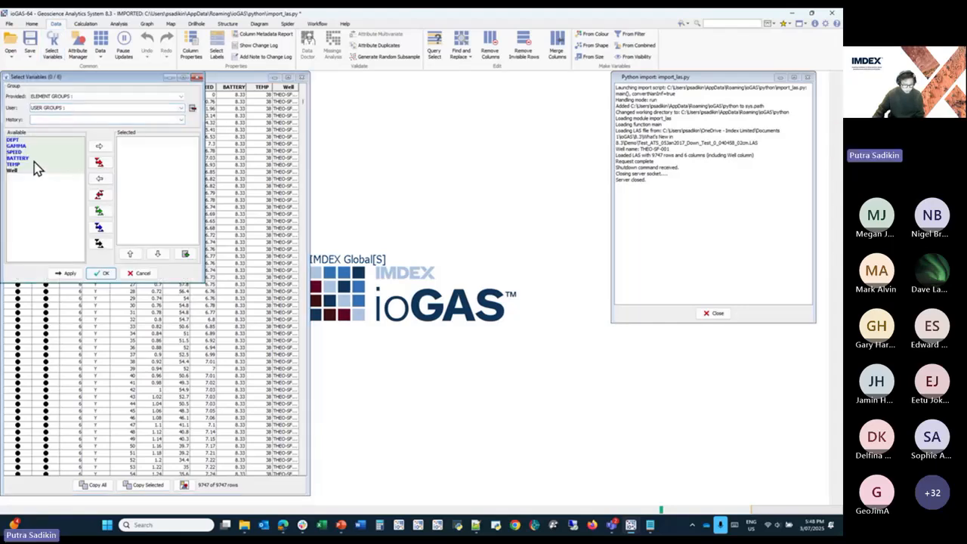
double_click(35, 147)
click(112, 274)
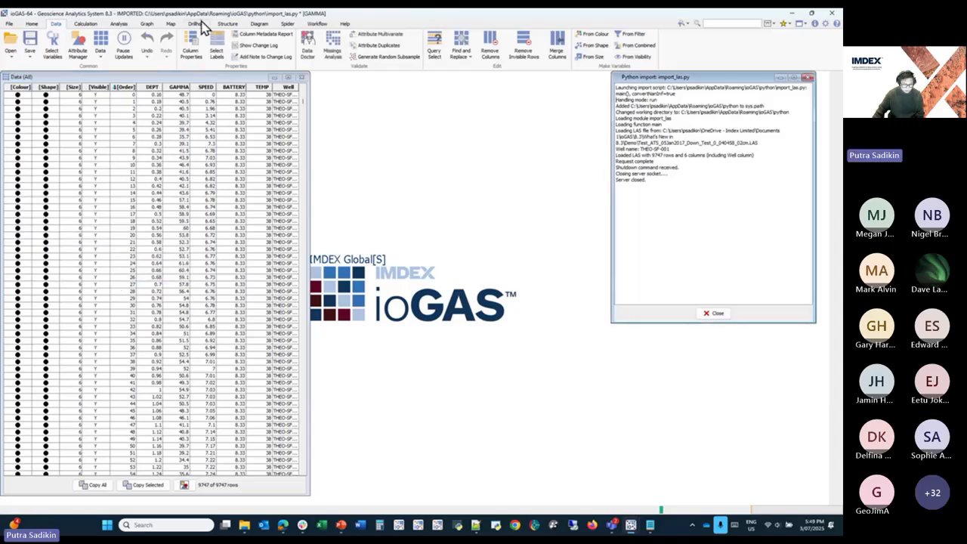
Step: Select drillhole THEO-SF-001 from the Well column, with DEPT as the single continuous variable for the domain axis
click(198, 23)
click(190, 49)
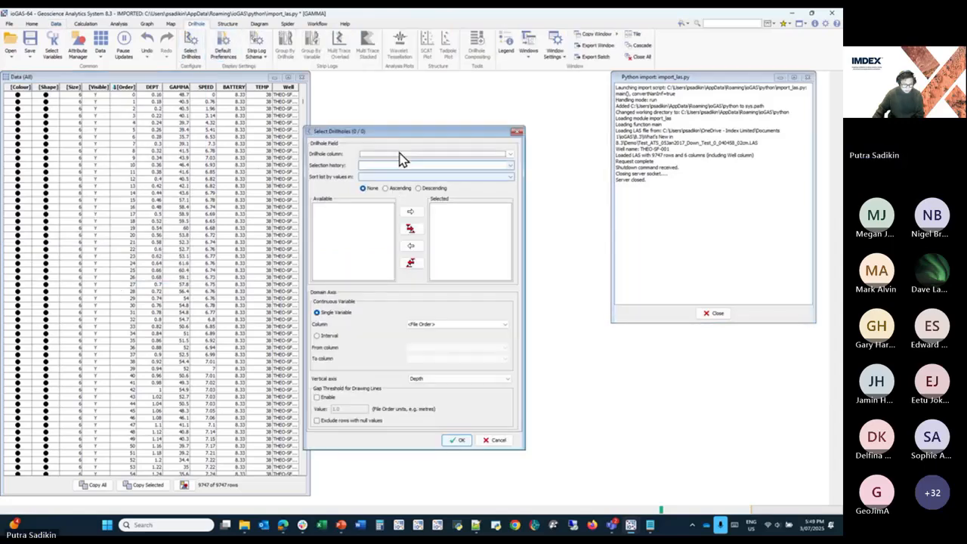
click(399, 157)
click(395, 169)
click(351, 209)
double_click(352, 209)
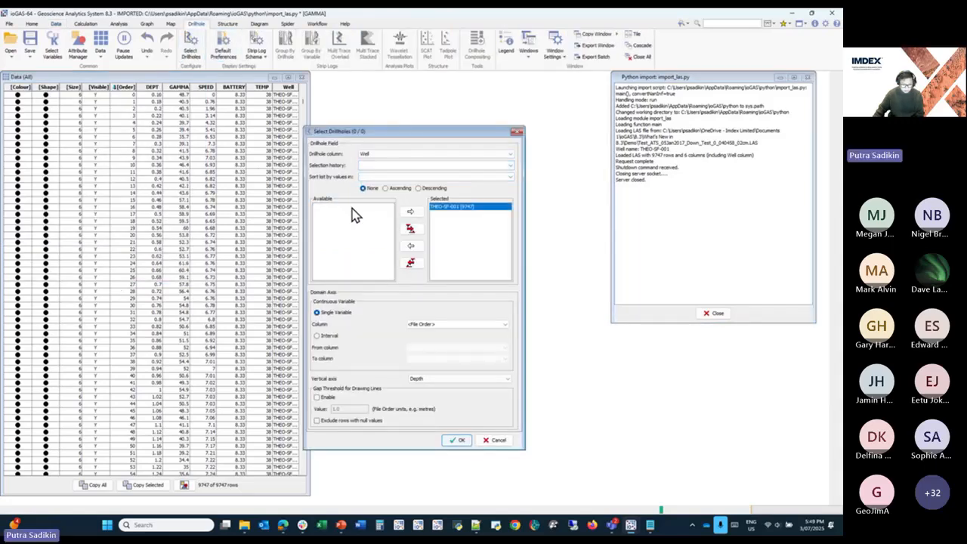
click(444, 325)
click(445, 337)
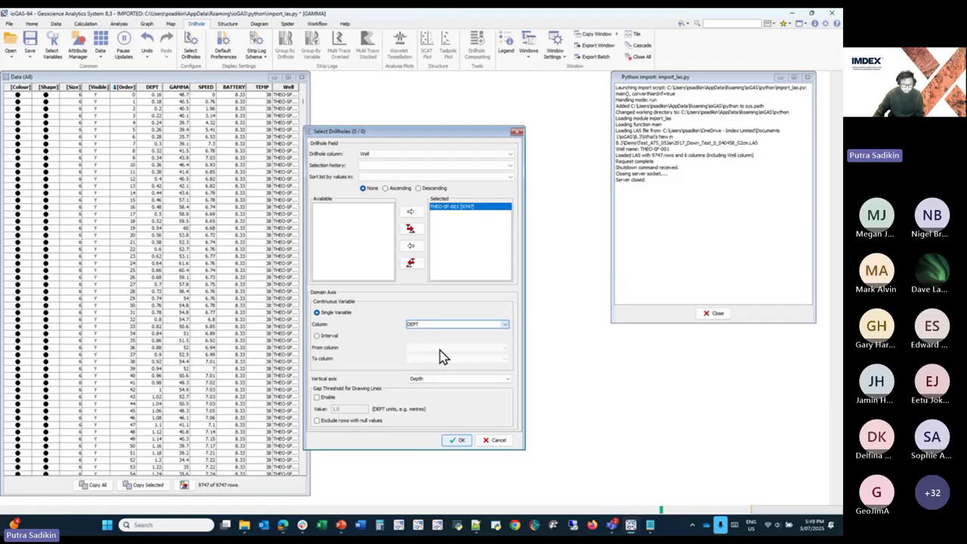
click(458, 440)
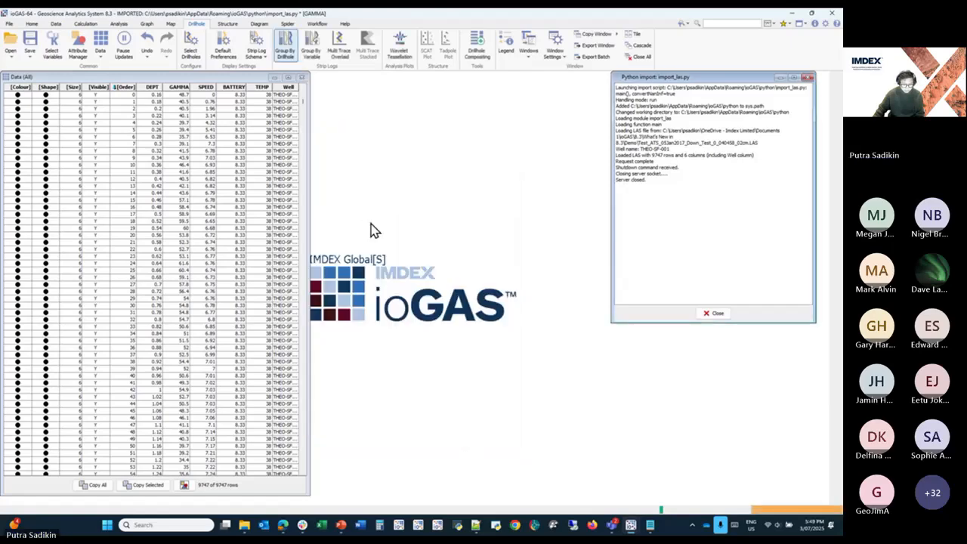
Step: Plot the GAMMA strip log grouped by drillhole, place it beside the data table, and enlarge its window
drag(51, 75, 374, 79)
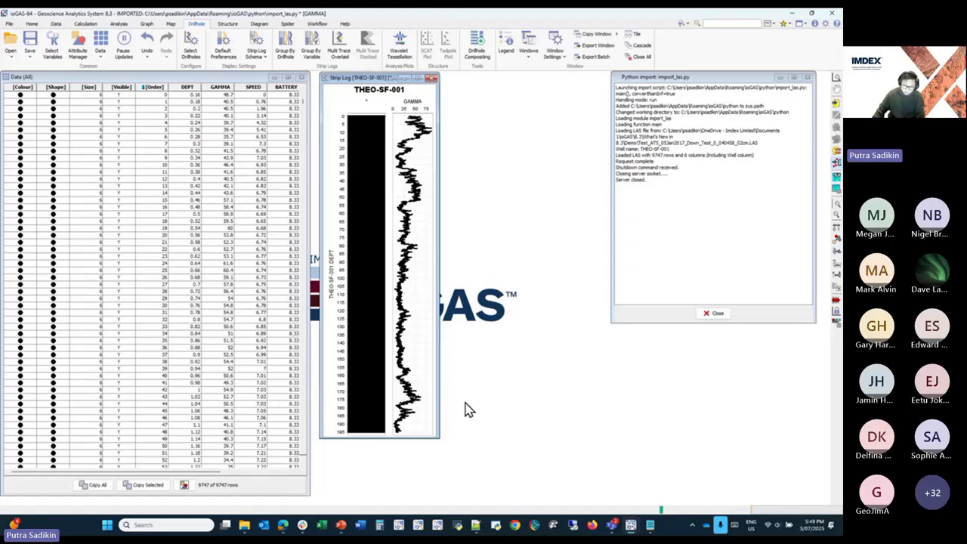
drag(439, 437, 450, 496)
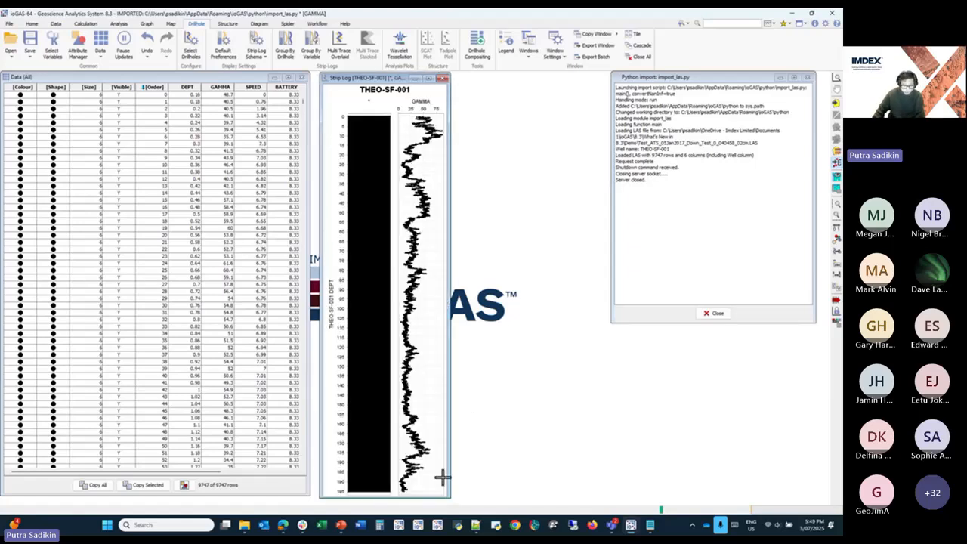
Step: Open the demo.gas demo data without saving the LAS import, restoring its previous session in a maximised ioGAS window
click(9, 24)
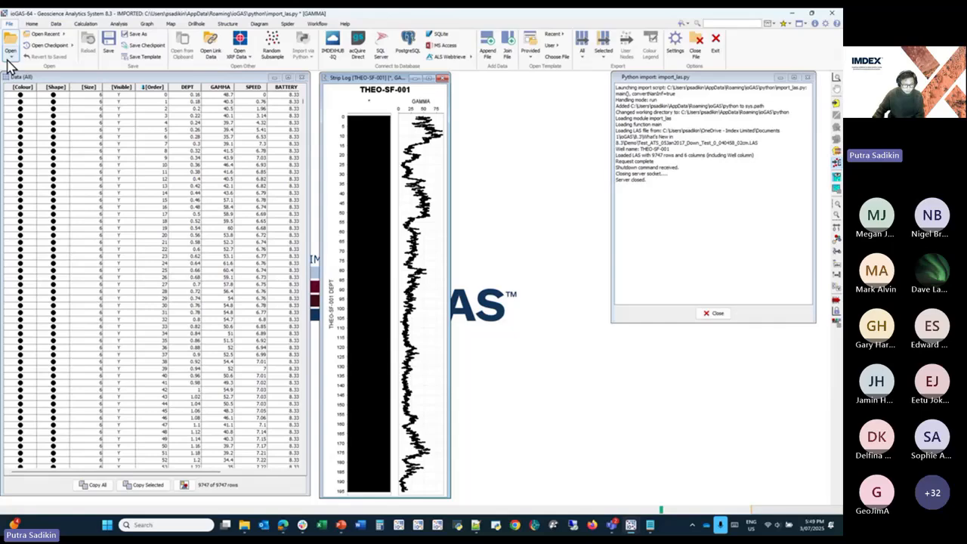
click(9, 59)
mouse_move(35, 100)
click(90, 107)
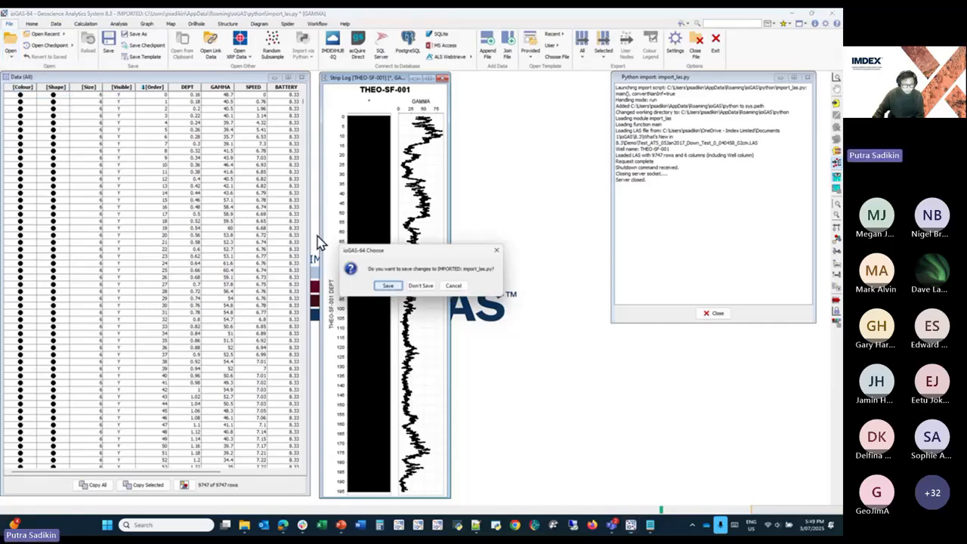
click(421, 287)
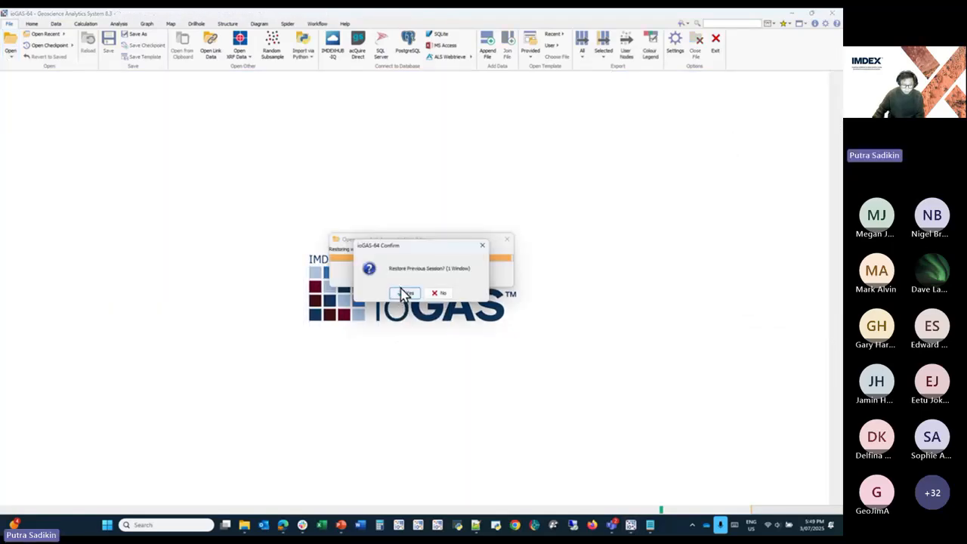
click(404, 294)
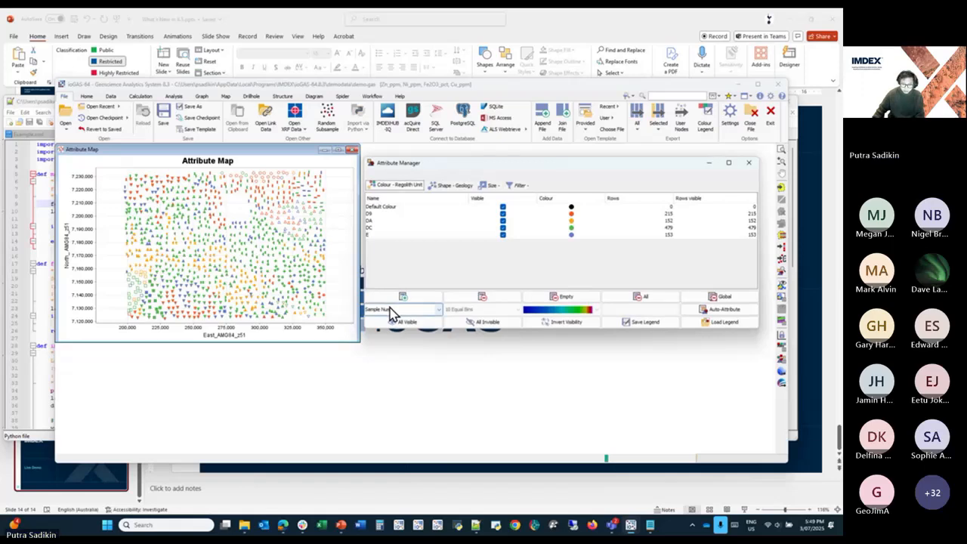
click(650, 527)
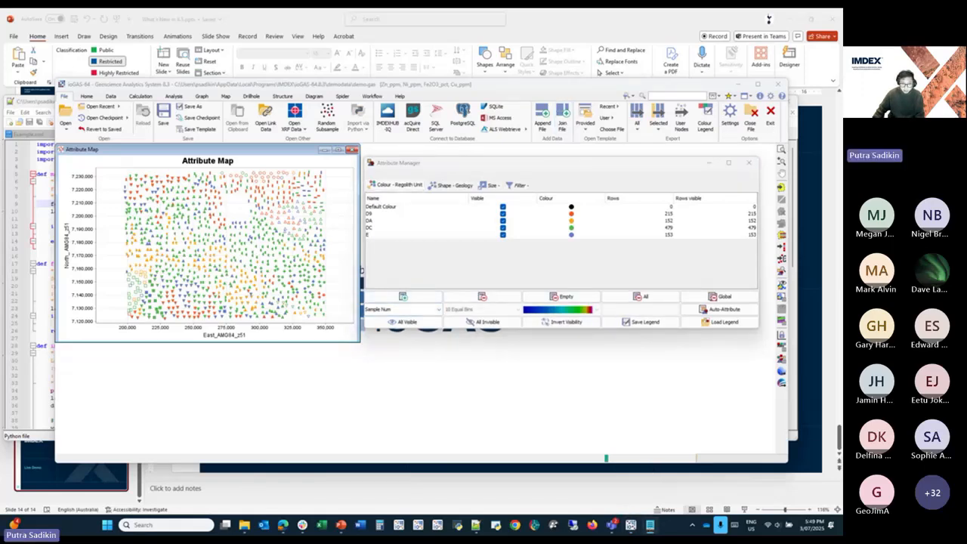
double_click(456, 87)
Step: Create a scatter plot matrix and probability plots of Zn_ppm, Ni_ppm, Fe2O3_pct and Cu_ppm, both with logarithmic axes
click(146, 24)
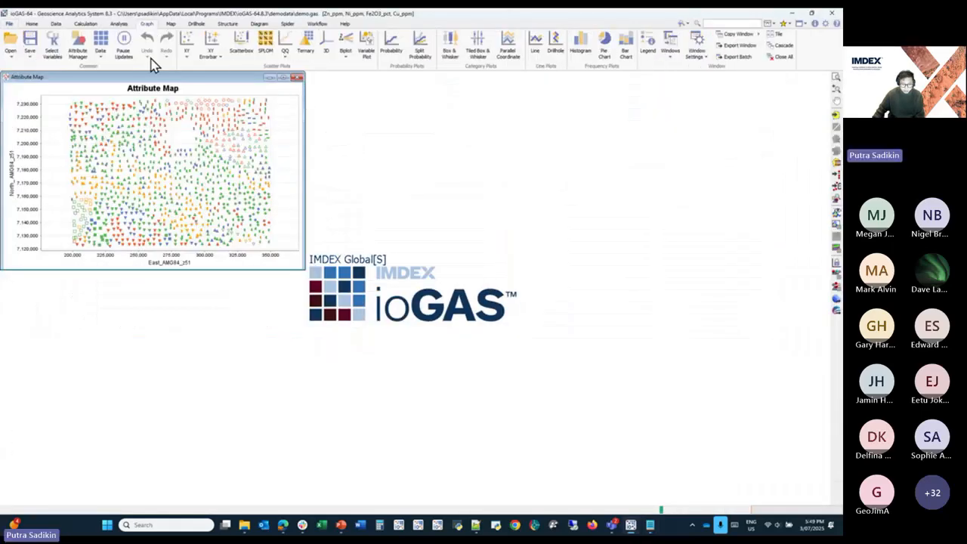
click(264, 44)
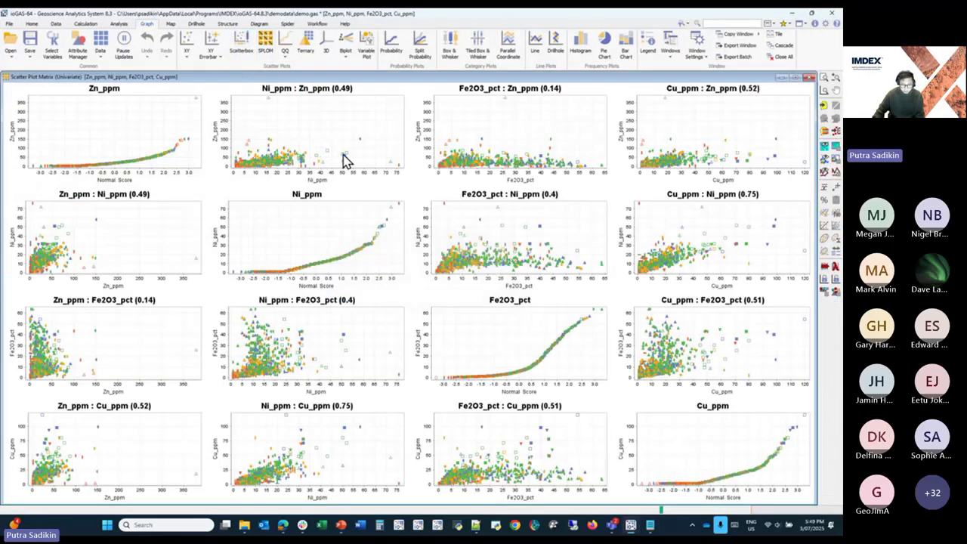
click(824, 267)
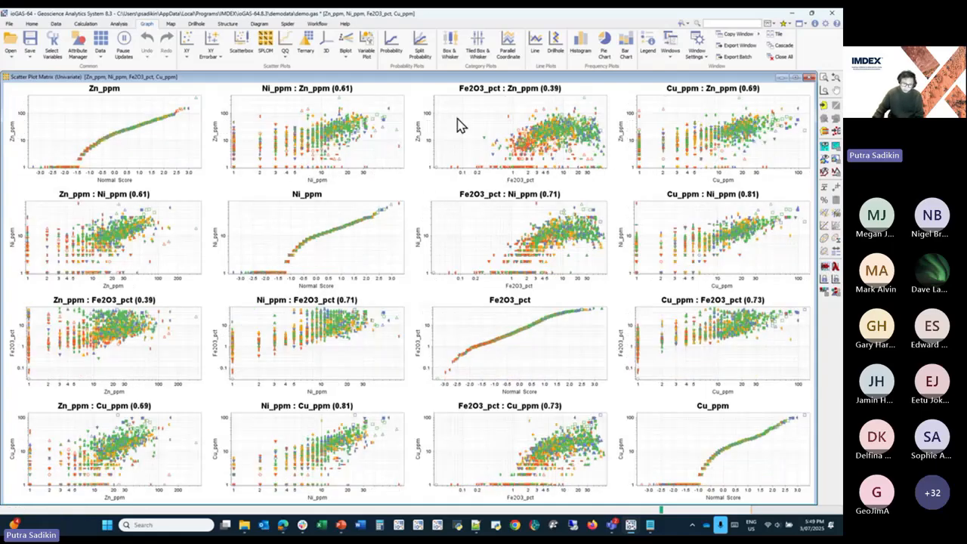
click(391, 42)
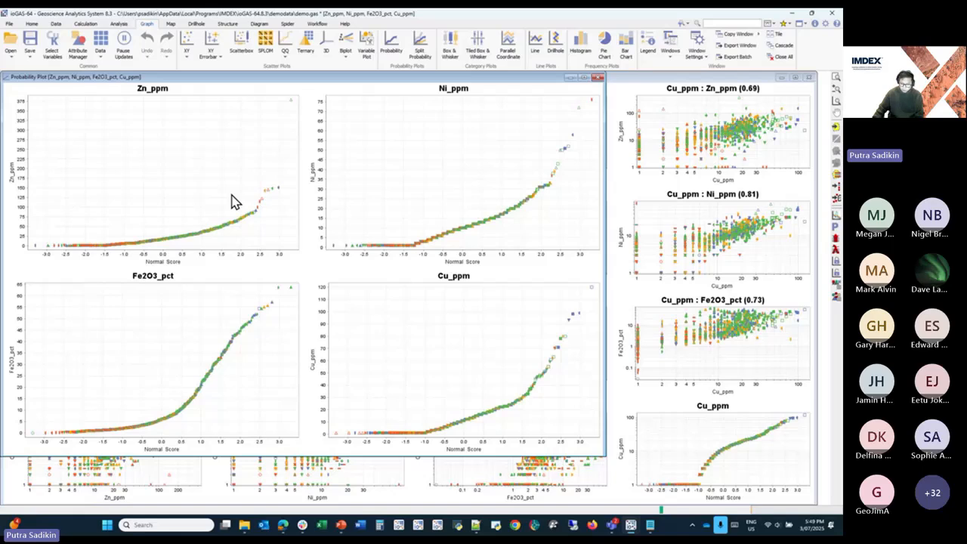
click(837, 241)
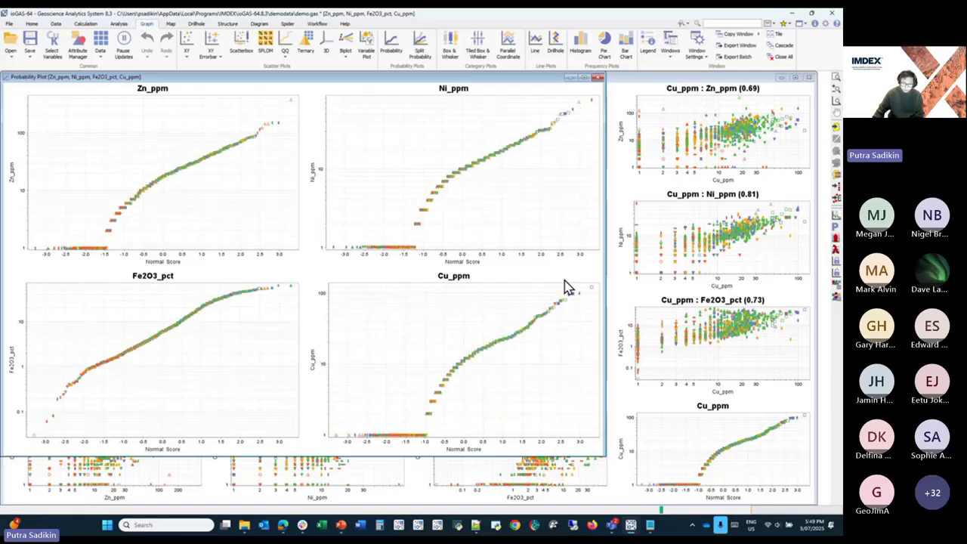
Step: Export the Ni_ppm probability plot to the desktop as Prob Plot_Ni_ppm in PNG format at the saved size of 800 by 600 pixels
right_click(495, 189)
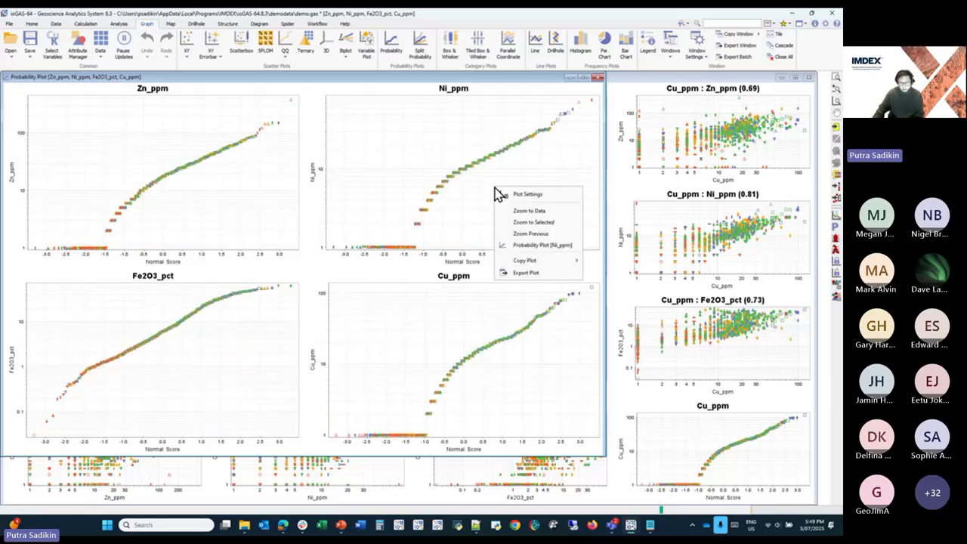
click(554, 273)
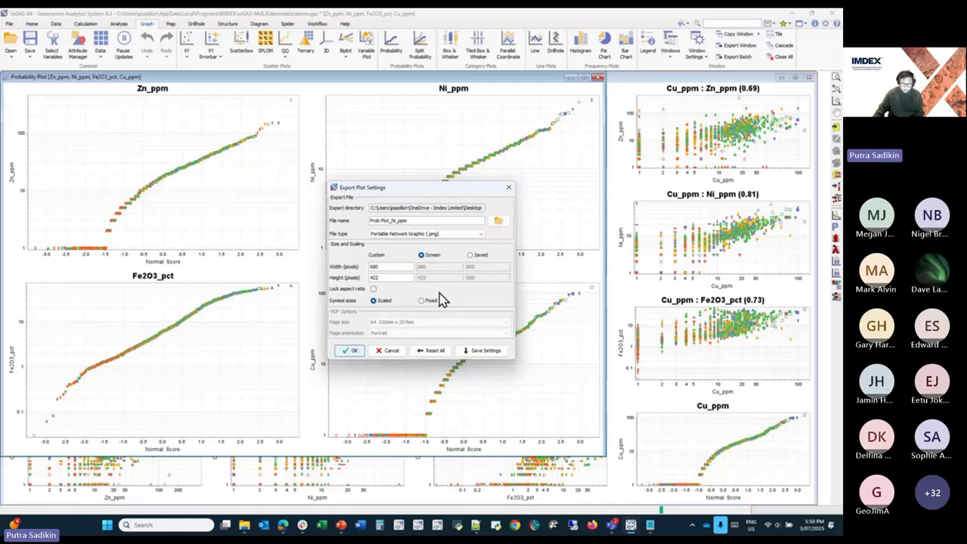
click(477, 256)
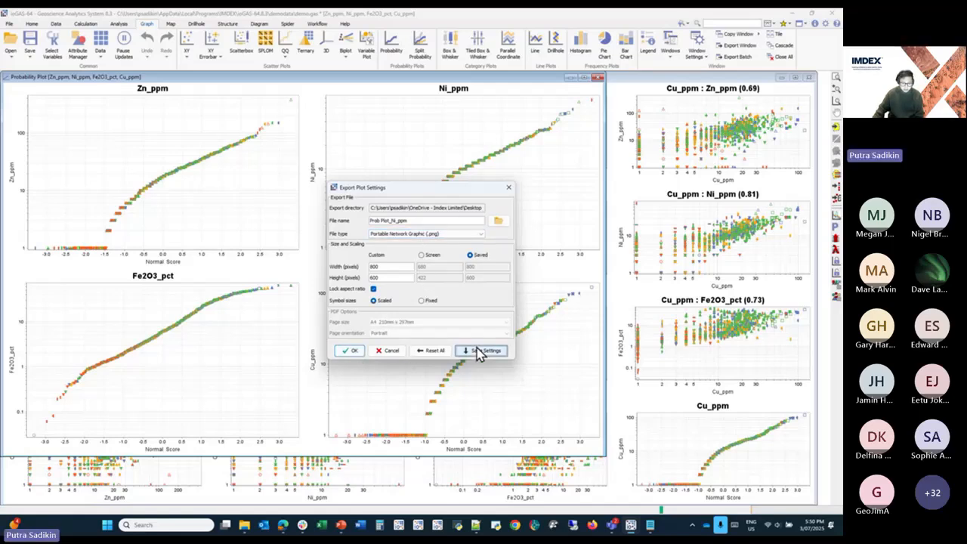
click(351, 352)
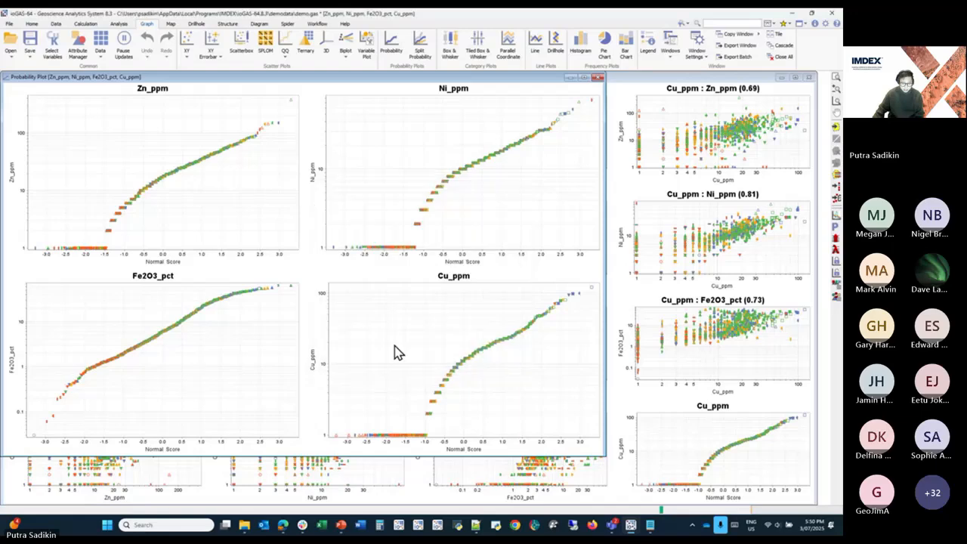
Step: Open Prob Plot_Ni_ppm.png from the Desktop folder to inspect the exported image, and return to ioGAS
mouse_move(244, 525)
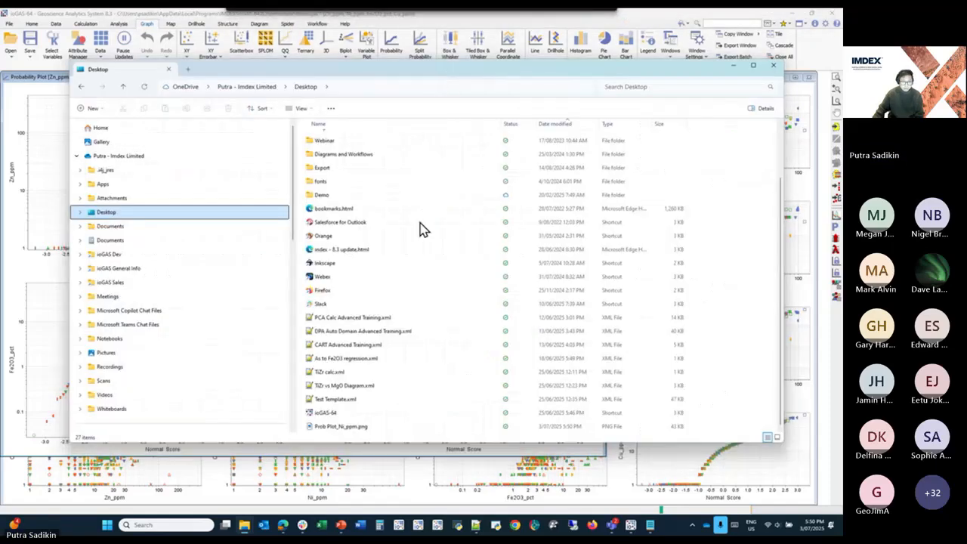
click(378, 428)
double_click(379, 429)
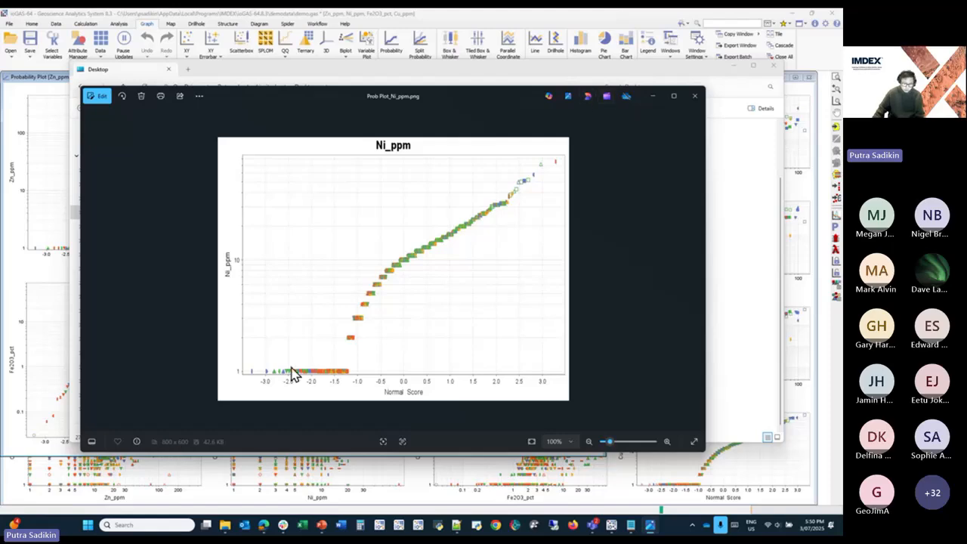
click(280, 78)
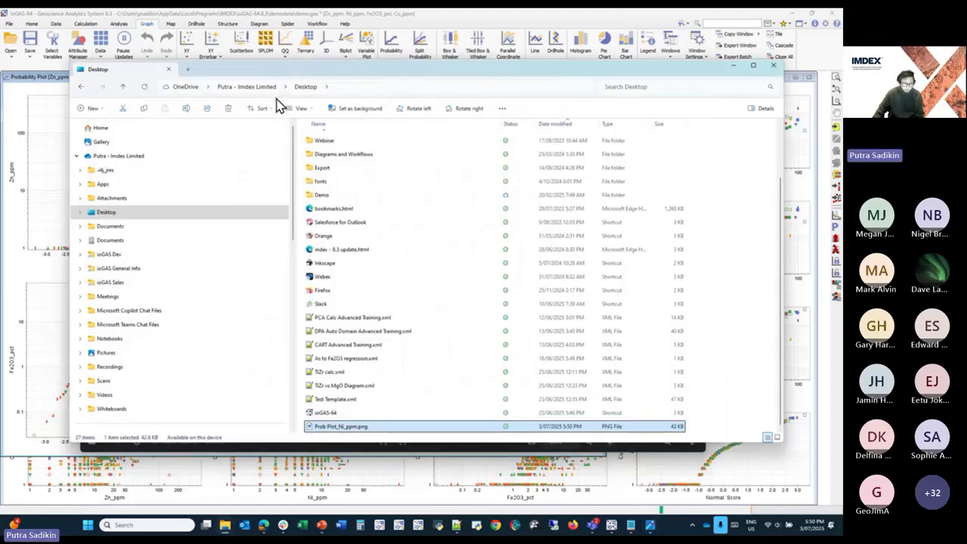
click(539, 26)
Step: Check the export settings of the Zn_ppm probability plot and the Cu_ppm : Zn_ppm scatter plot without exporting either
right_click(157, 140)
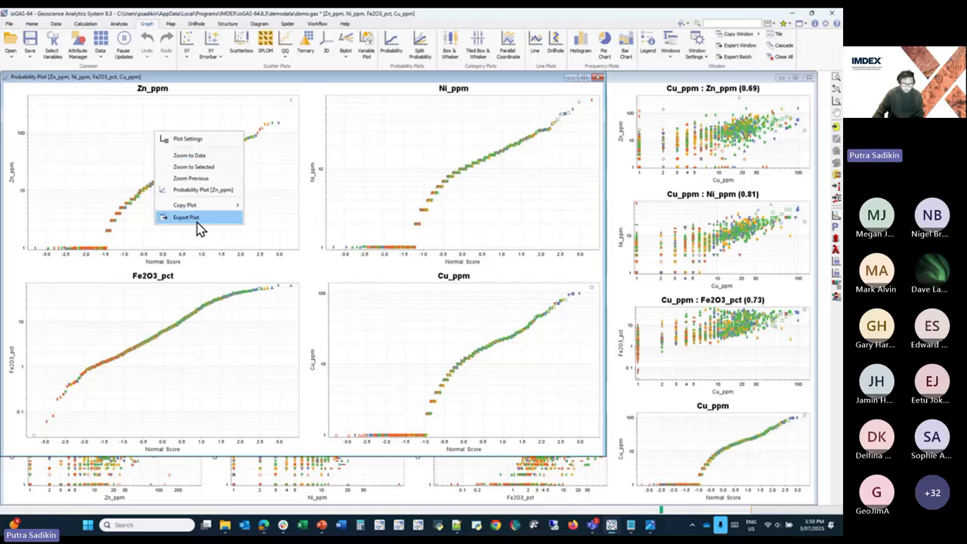
click(172, 218)
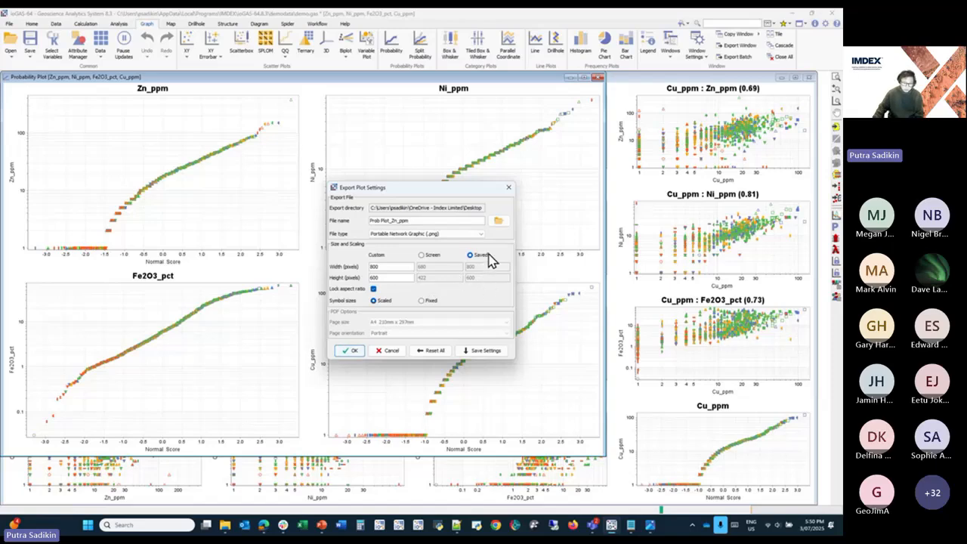
click(509, 187)
right_click(696, 131)
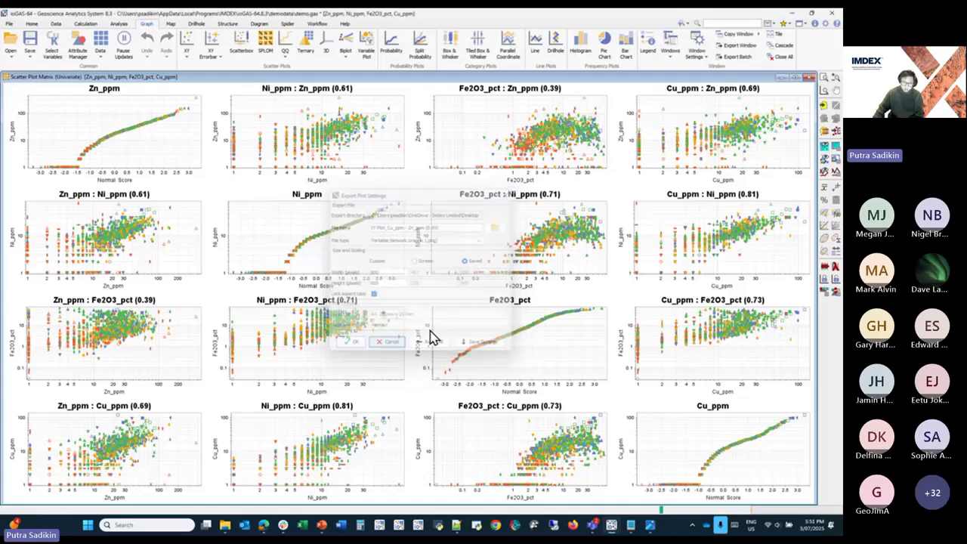
click(391, 344)
Step: Batch export the scatter plot matrix to the desktop as Scatter Plot Matrix_[Plot Title] PNG files at 800 by 600 pixels, and list them in the Desktop folder
click(740, 60)
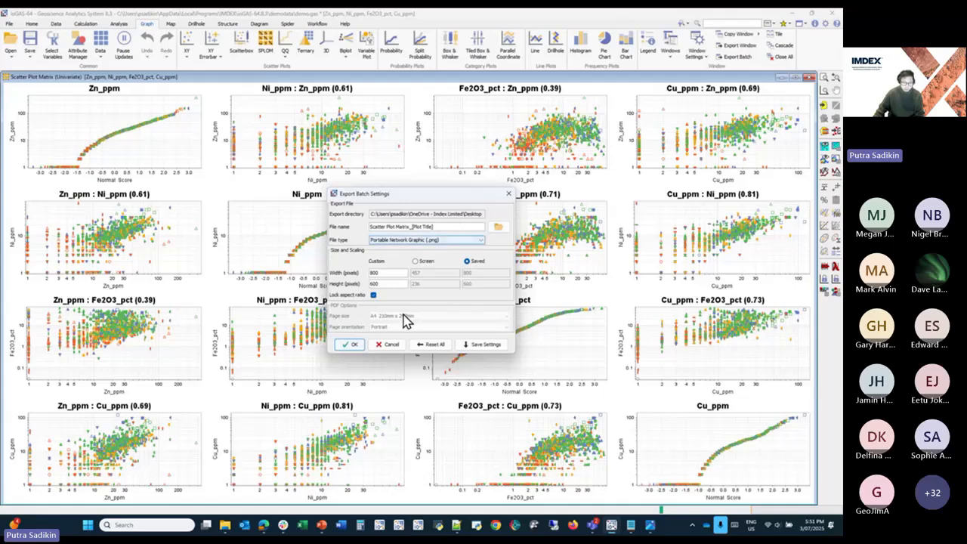
click(349, 346)
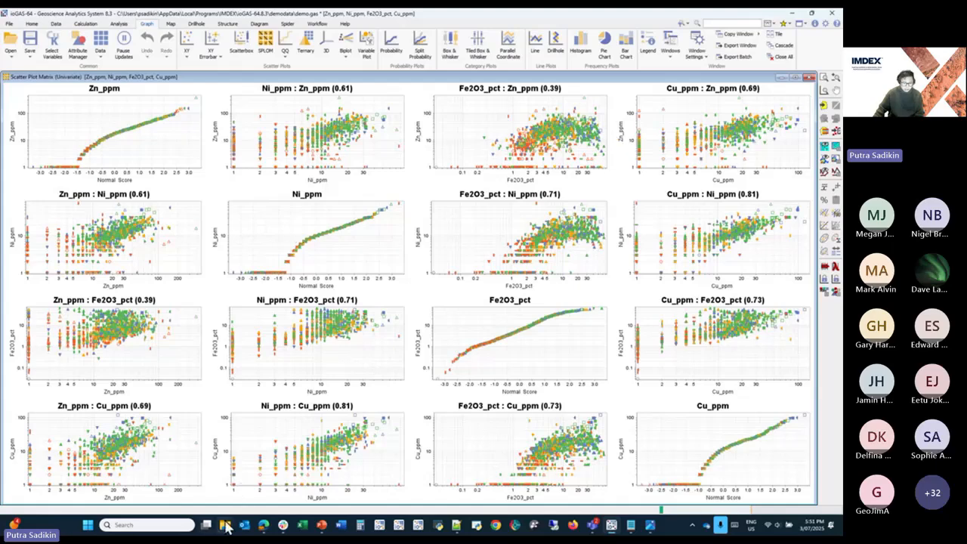
click(280, 469)
scroll(433, 378, down, 6)
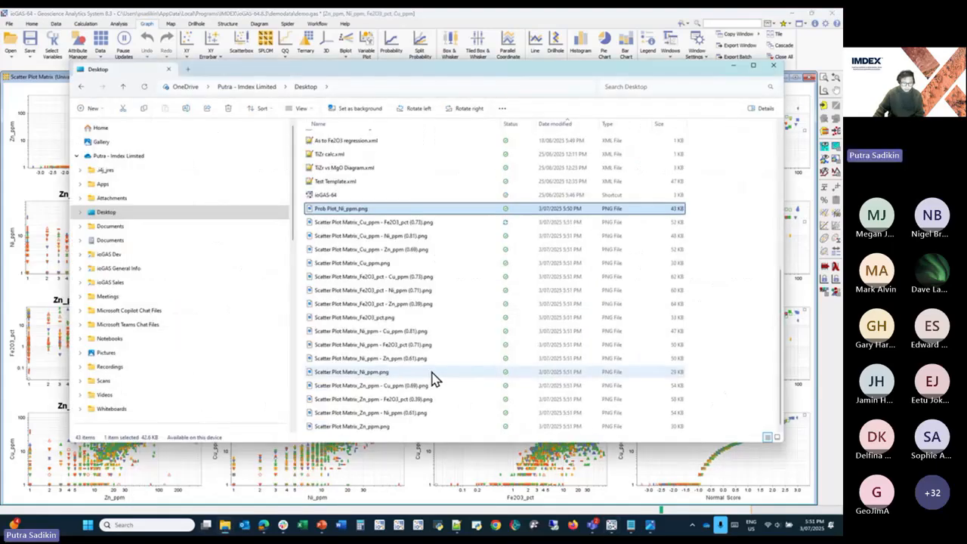
Step: Check the image dimensions in the detailed properties of Scatter Plot Matrix_Cu_ppm - Fe2O3_pct (0.73).png, and return to ioGAS
click(416, 222)
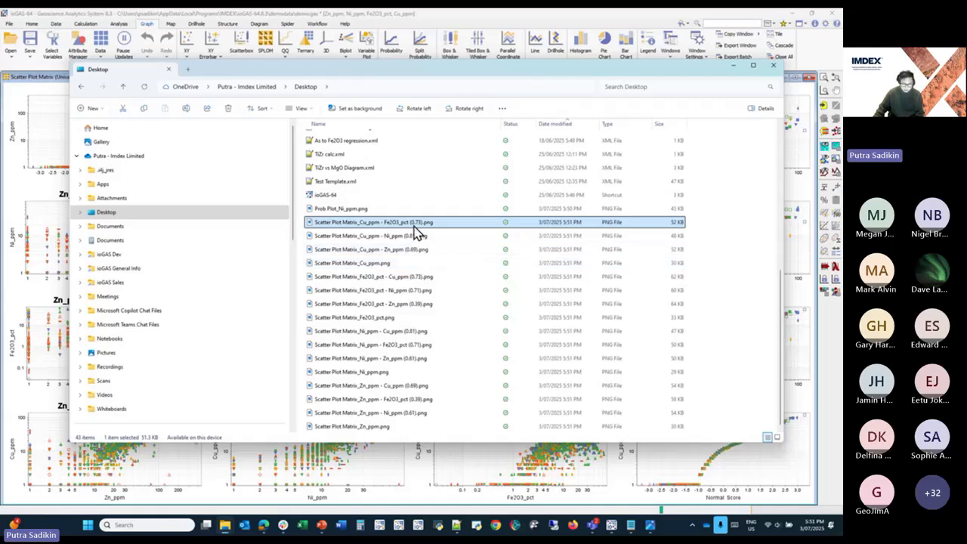
right_click(463, 377)
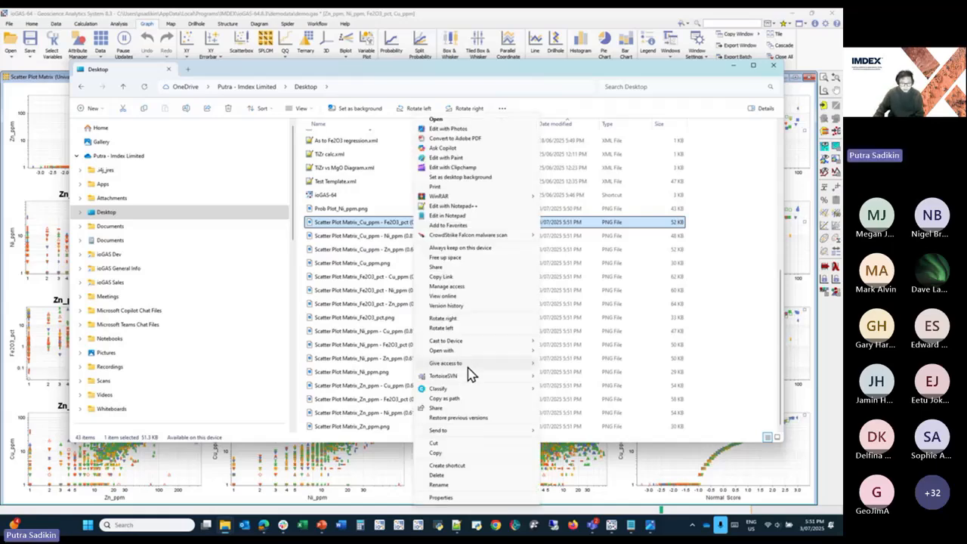
click(455, 510)
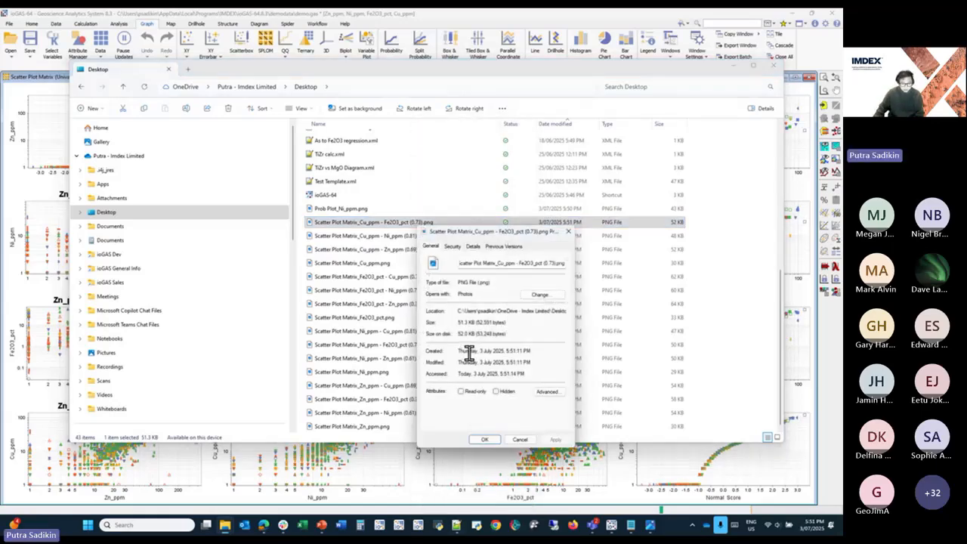
click(471, 247)
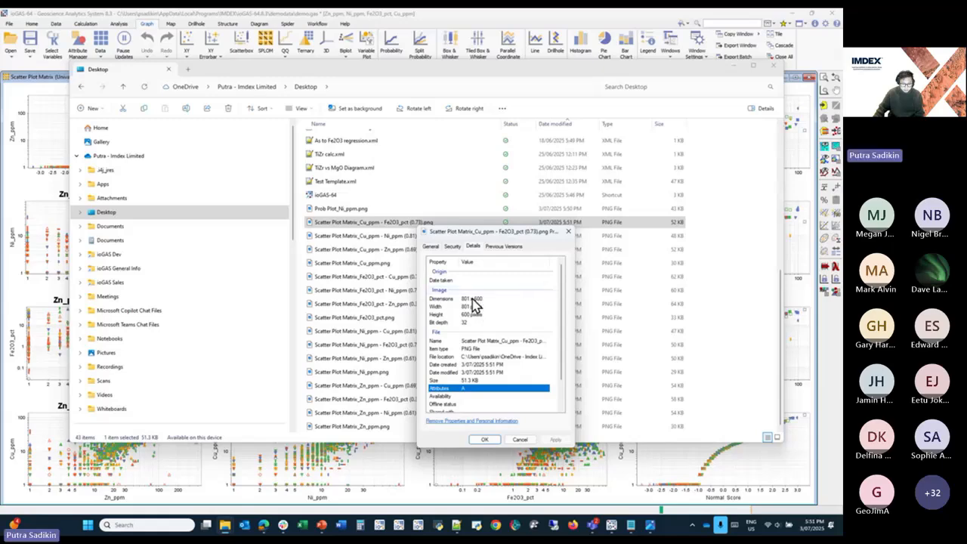
click(529, 446)
click(536, 22)
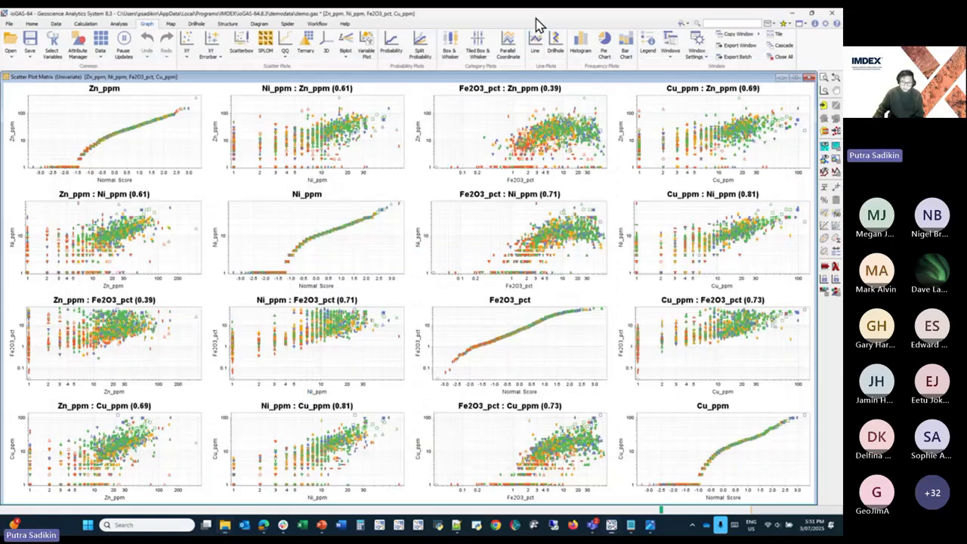
Step: Open the aiGAS assistant in the web browser from the ioGAS help resources
click(318, 23)
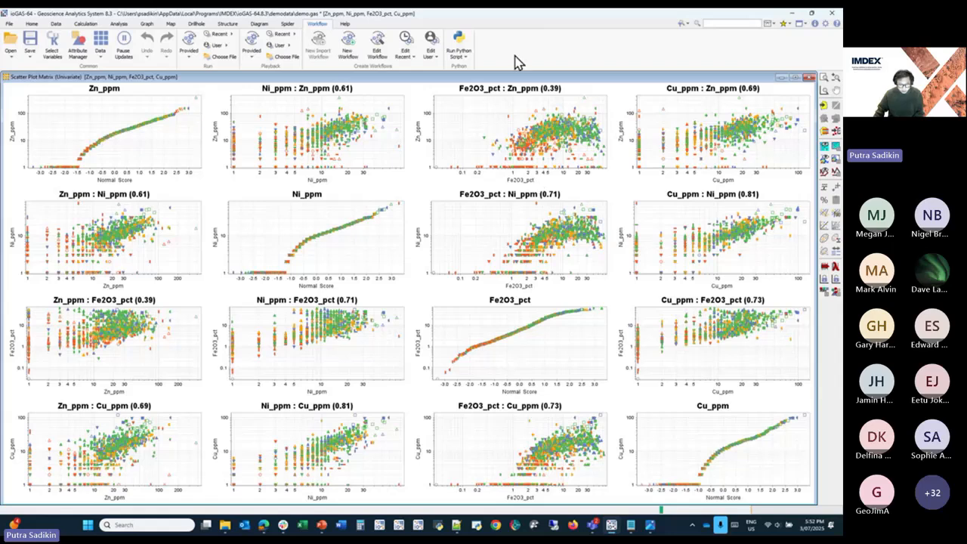
click(345, 24)
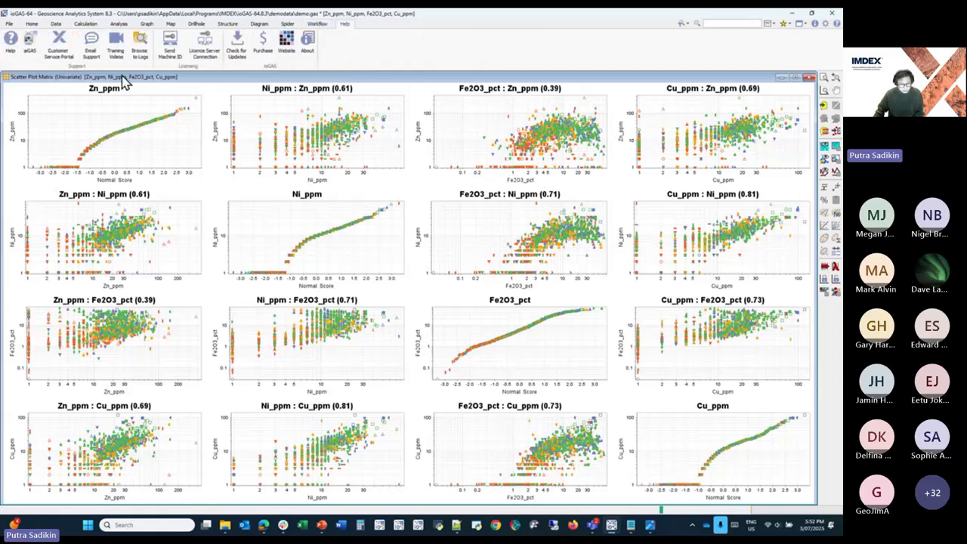
click(32, 59)
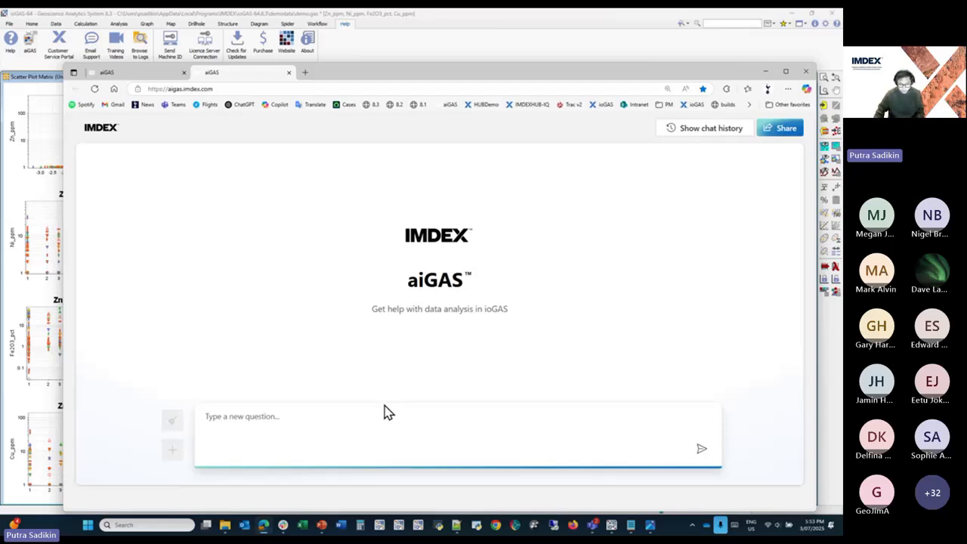
Step: Open the ioGAS 8.3 help in a new browser tab and view its Getting Started and Attribute Manager topics
click(305, 72)
click(372, 108)
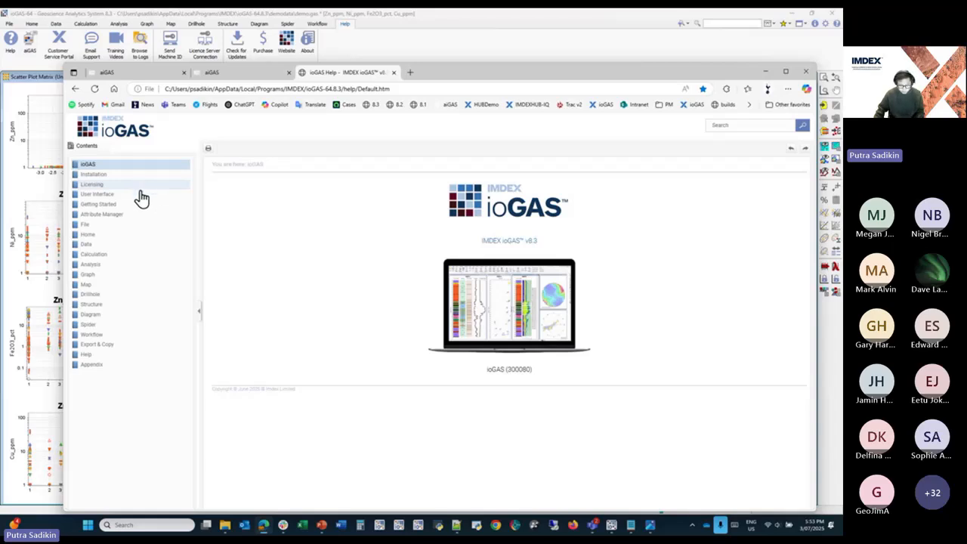
click(143, 212)
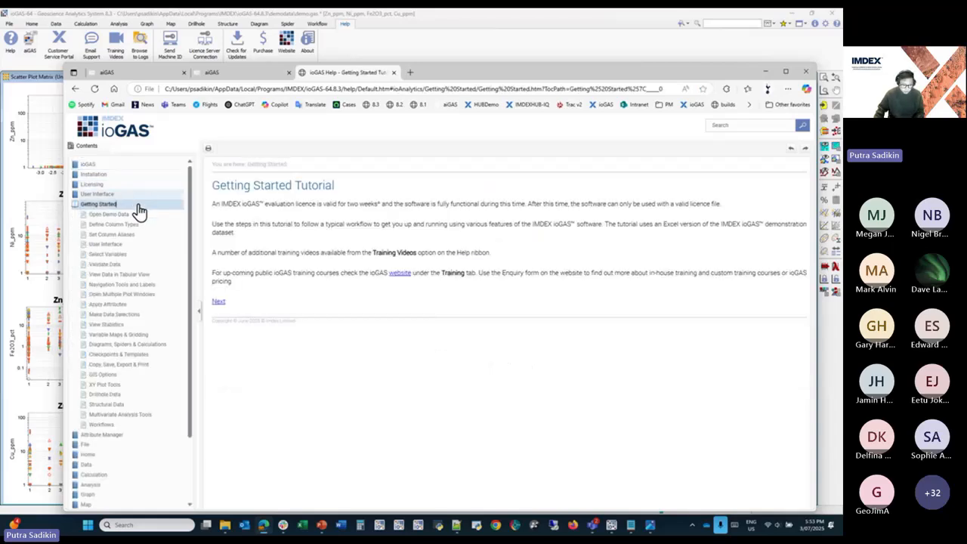
click(136, 211)
click(133, 216)
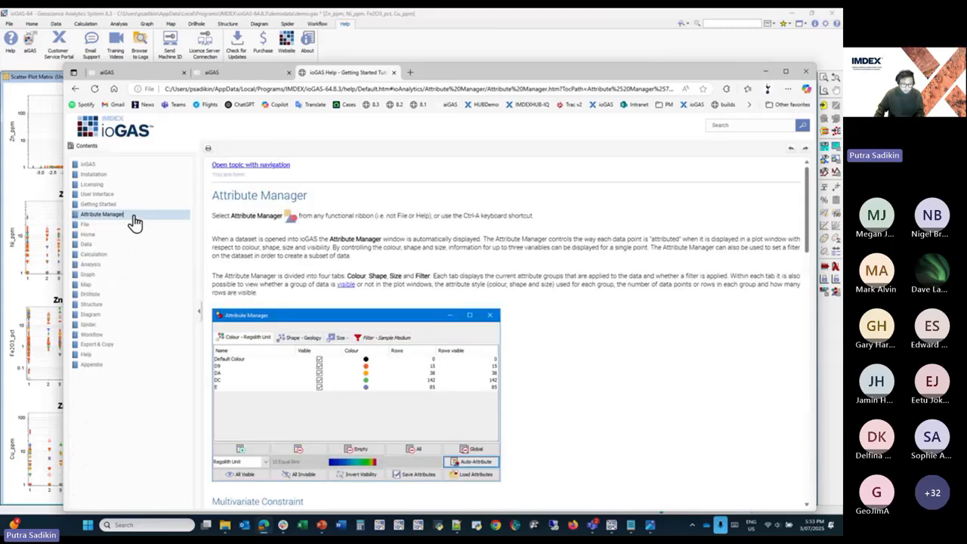
Step: Return to aiGAS, ask "how do I use PCA in ioGAS?" and read through the answer
click(250, 75)
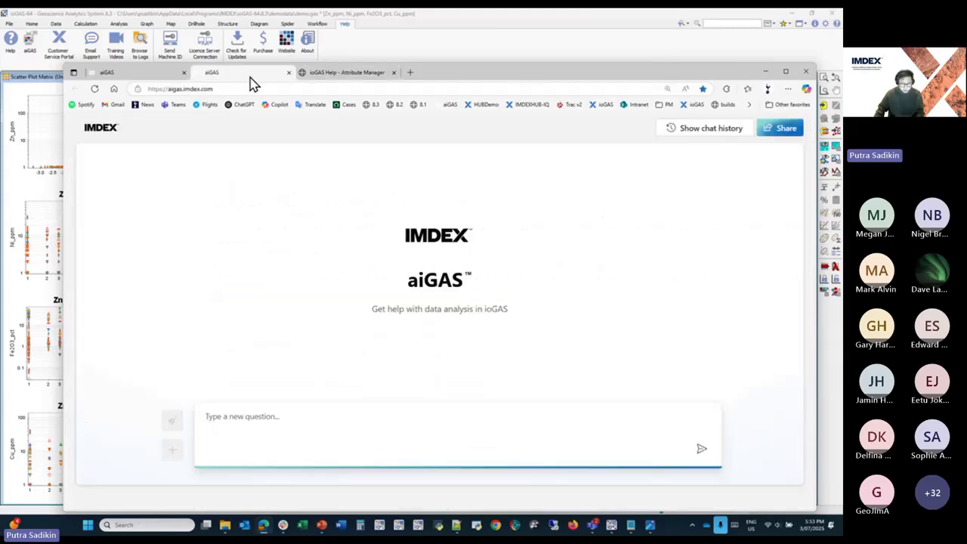
click(374, 415)
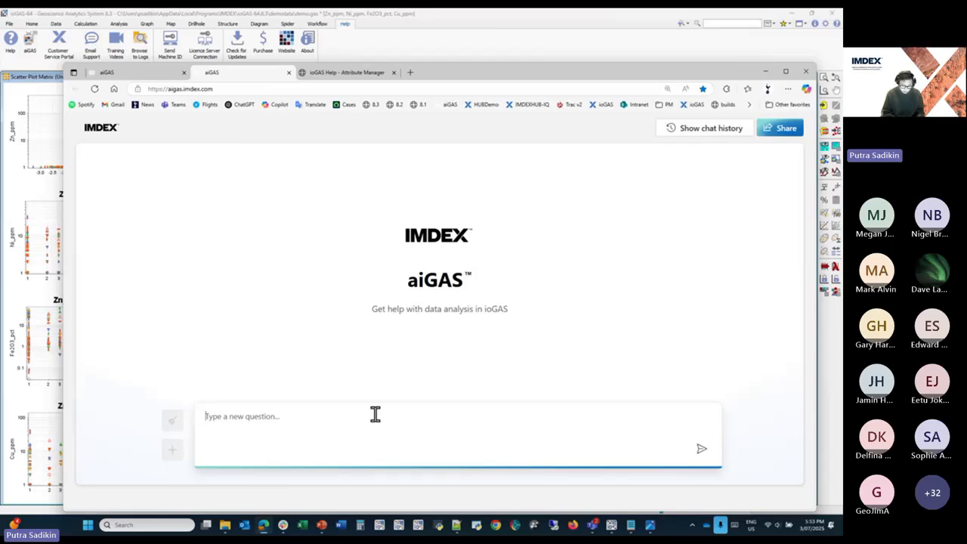
text(h)
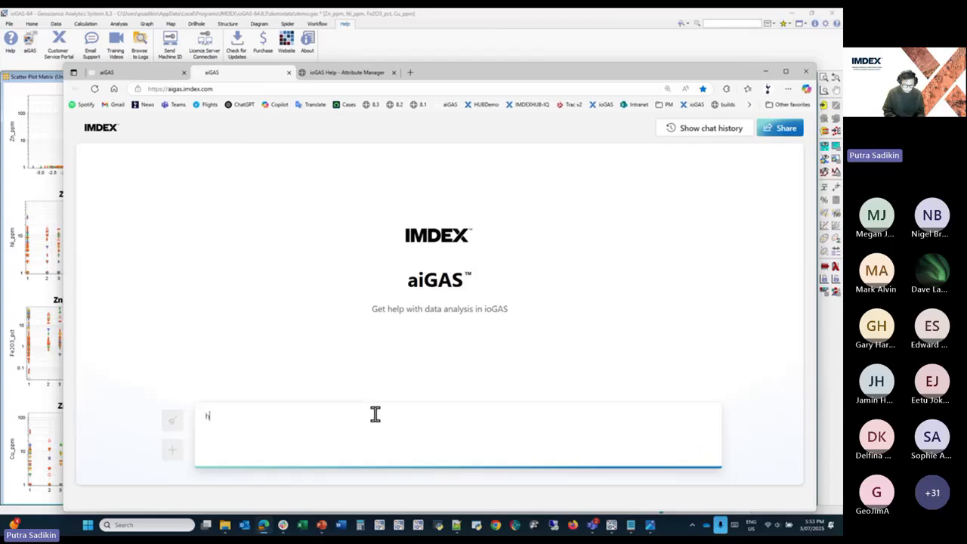
text(ow do I use PCA i)
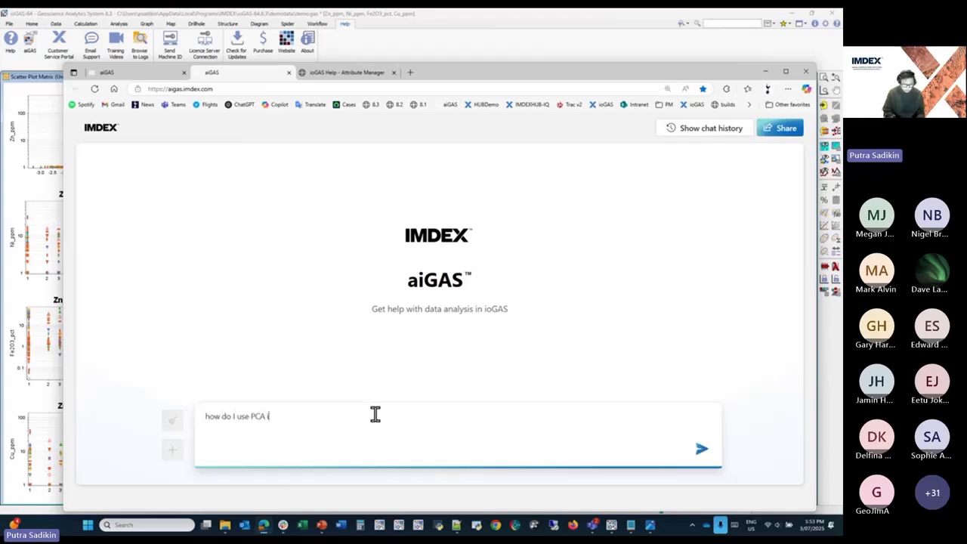
text(n ioGAS?)
key(Return)
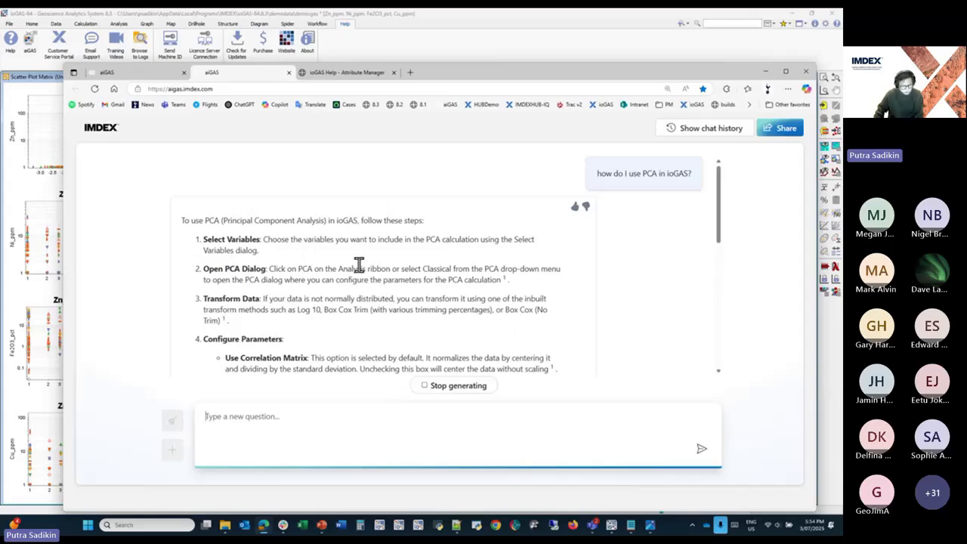
scroll(369, 274, down, 5)
scroll(382, 276, up, 5)
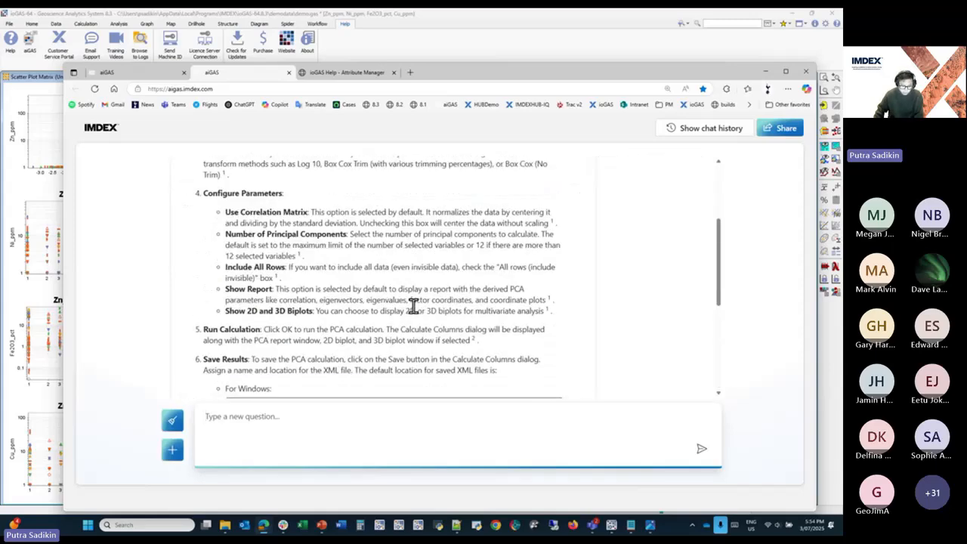
scroll(408, 304, up, 2)
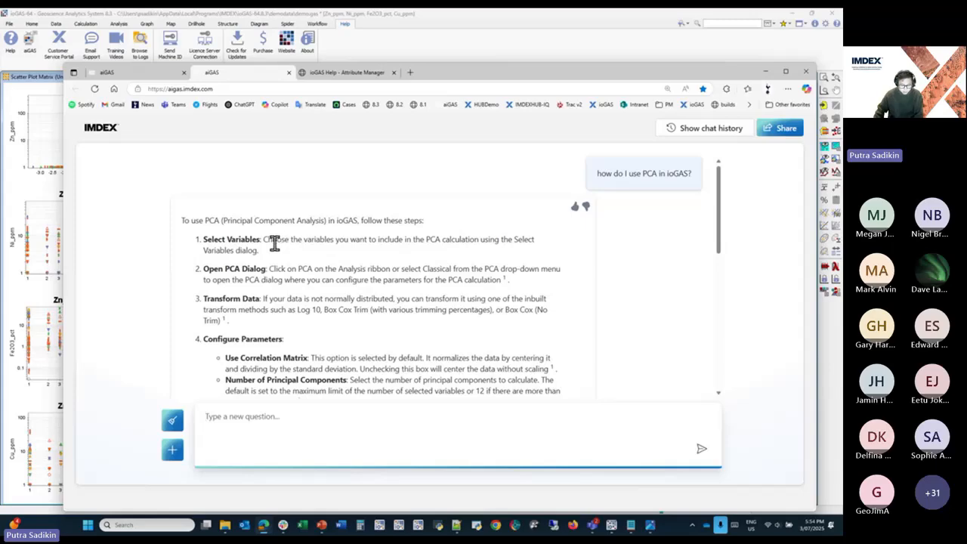
scroll(341, 330, down, 10)
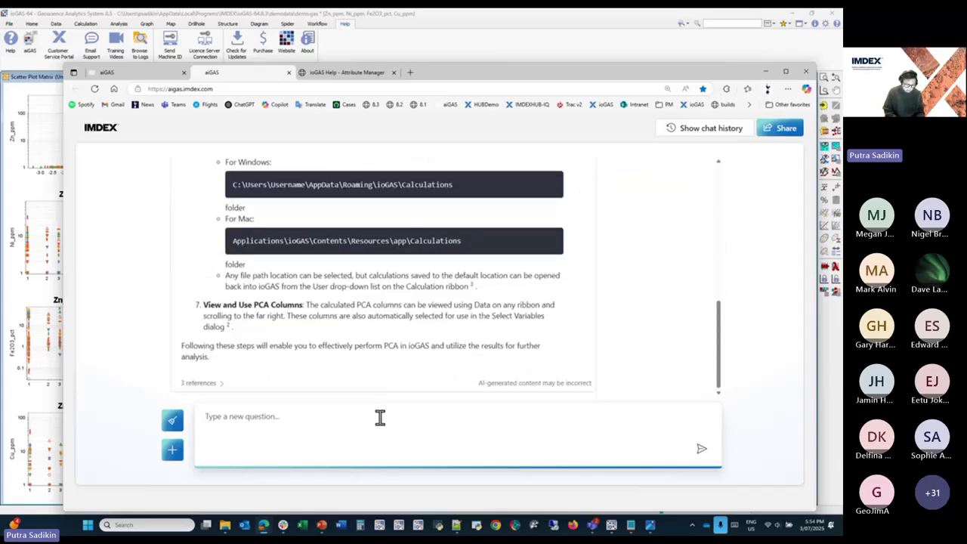
Step: Ask aiGAS "what is the best digest method to get good ti and zr value?"
text(what is the best )
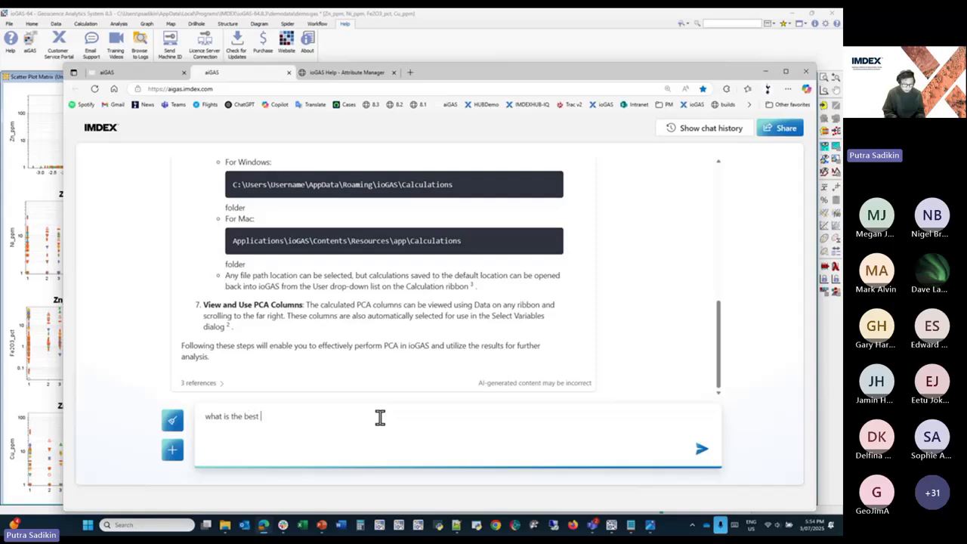
text(digest method to )
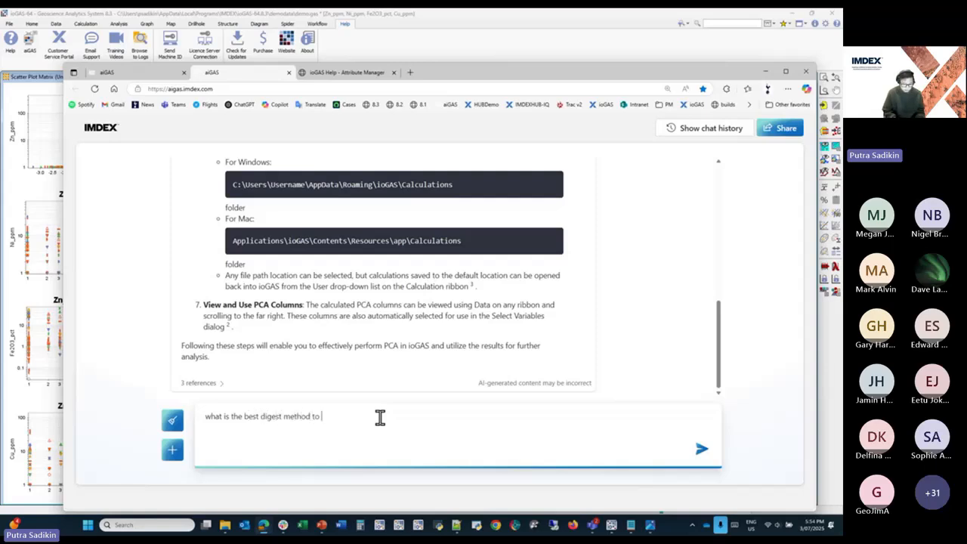
text(get good ti and zr value?)
key(Return)
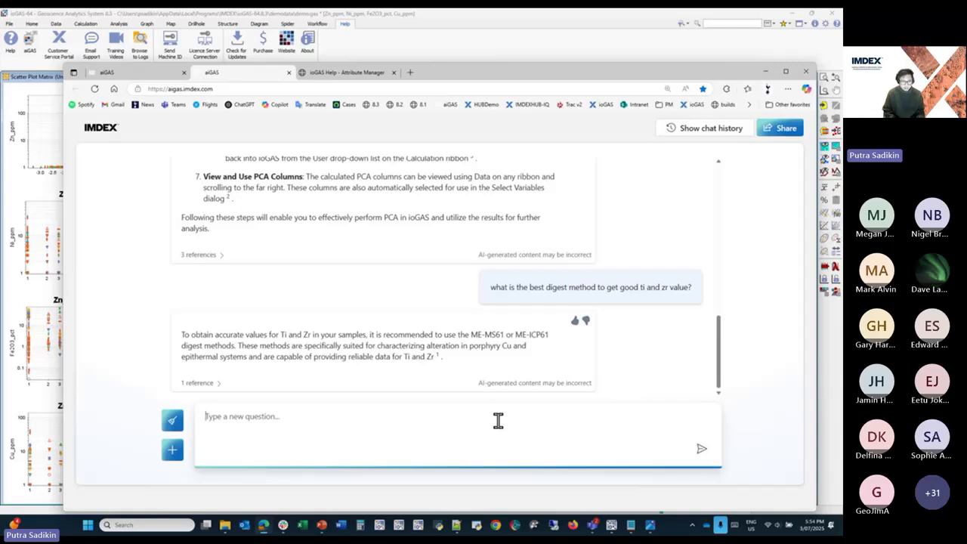
Step: Ask aiGAS "how do we make plot axis names bigger in ioGAS?"
click(372, 16)
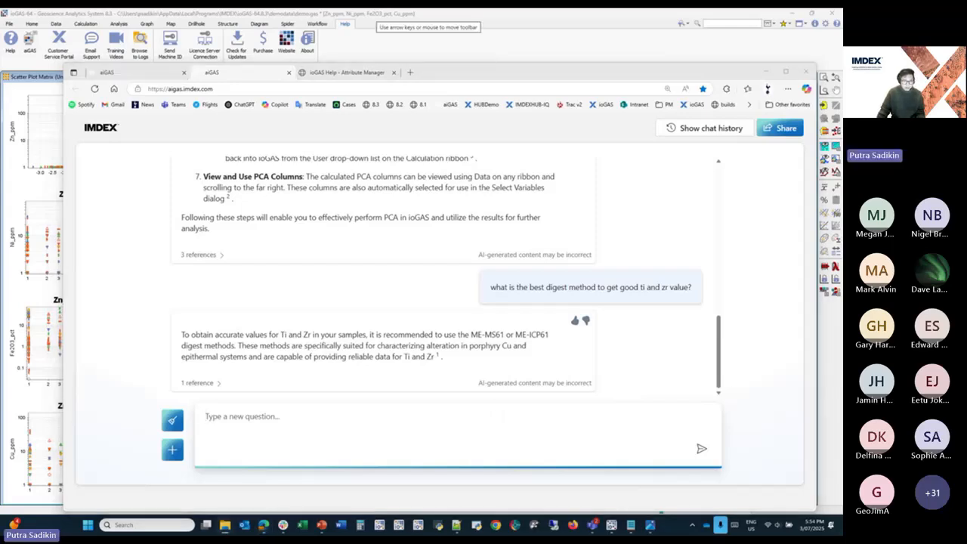
click(385, 414)
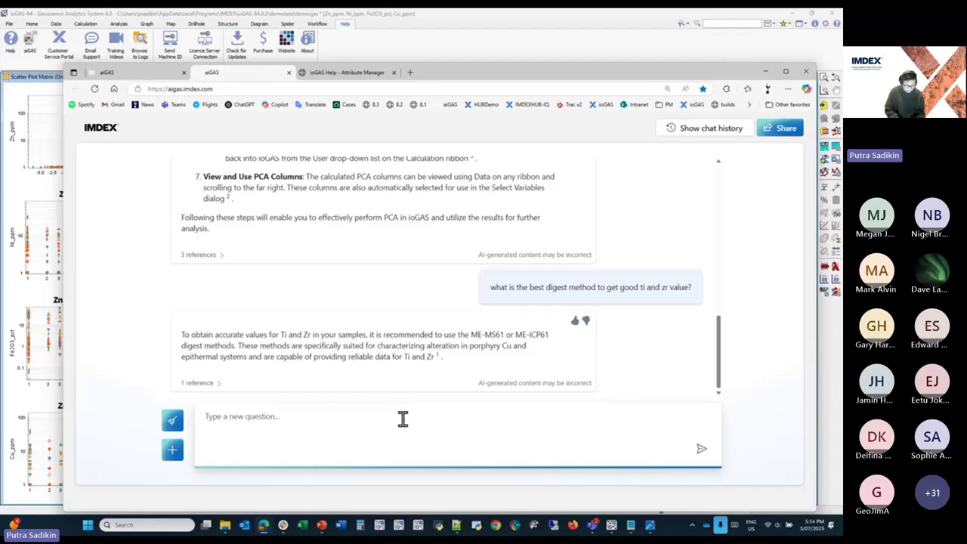
text(how do we make x)
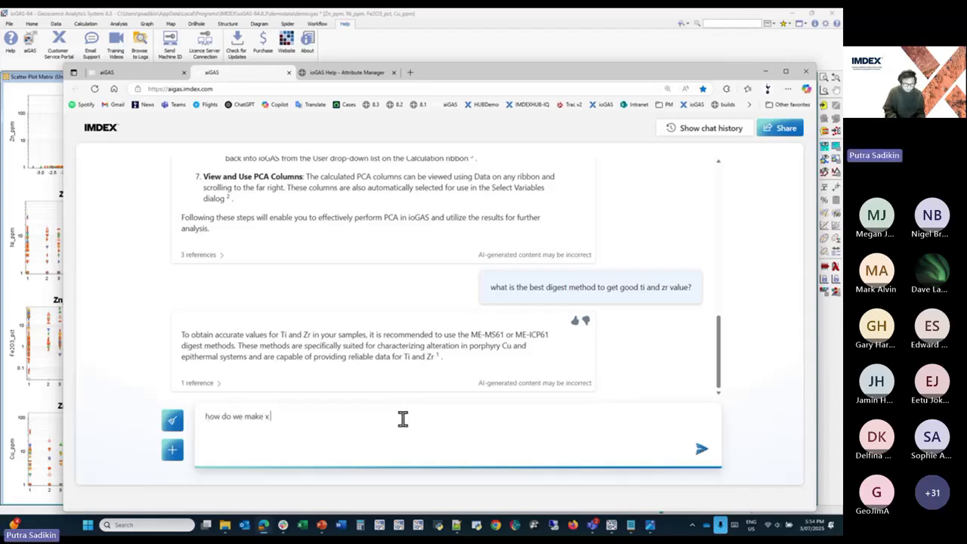
key(BackSpace)
text(p)
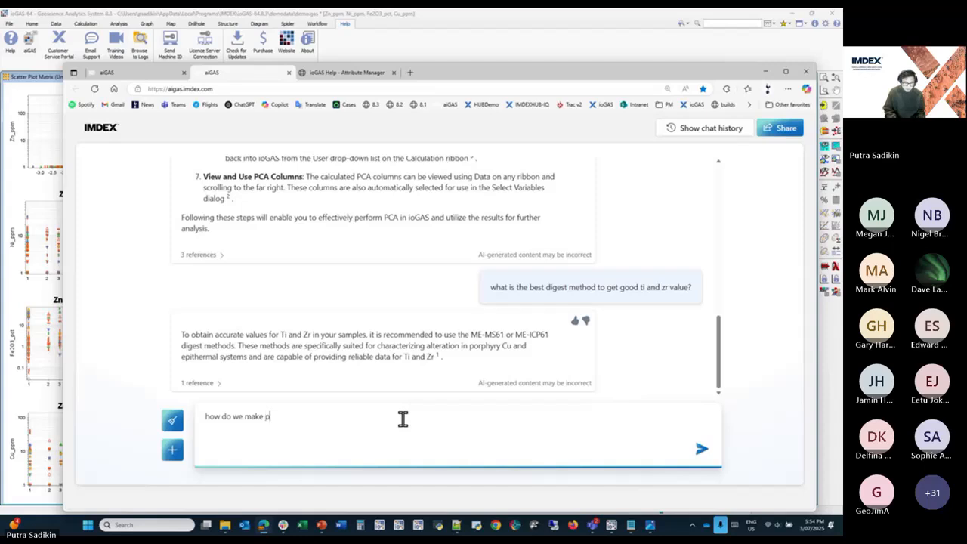
text(lot axis names bigg)
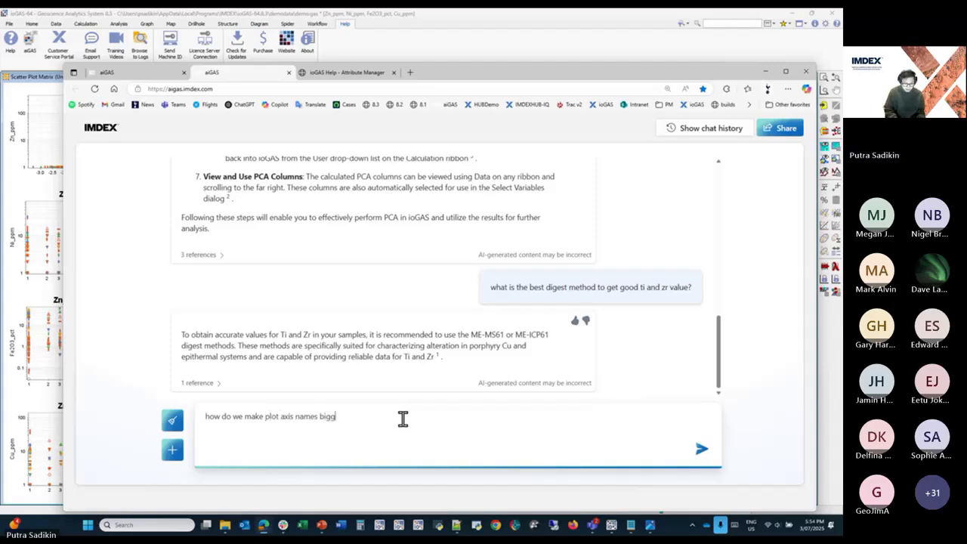
text(er in ioGAS?)
key(Return)
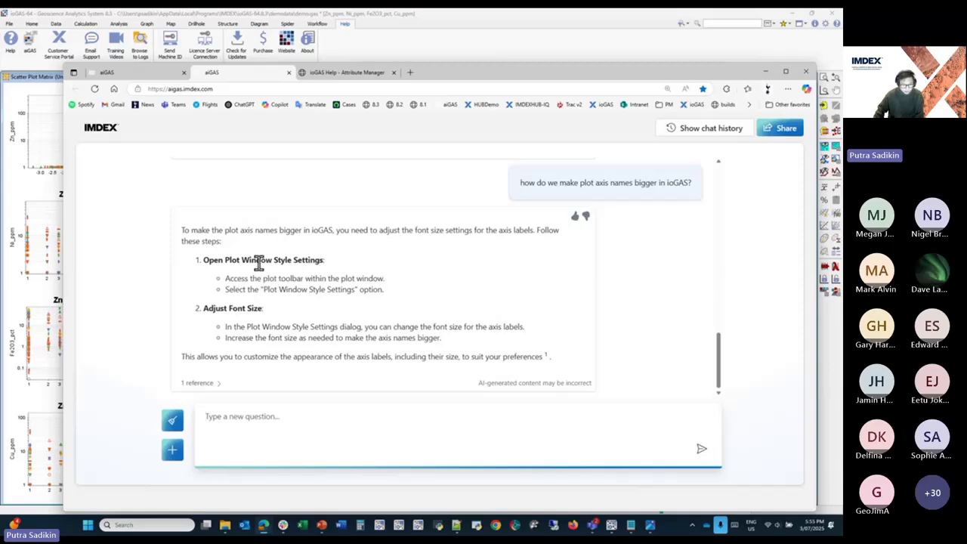
Step: Return to ioGAS and set the scatter plot matrix title font to bold italic, size 36, in the Plot Window Style Settings
click(510, 65)
click(825, 293)
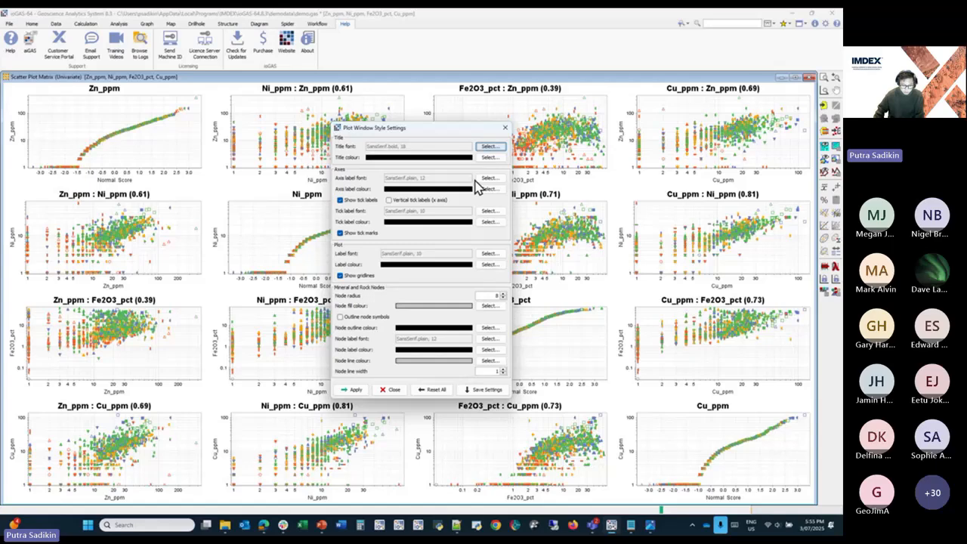
click(490, 145)
click(458, 151)
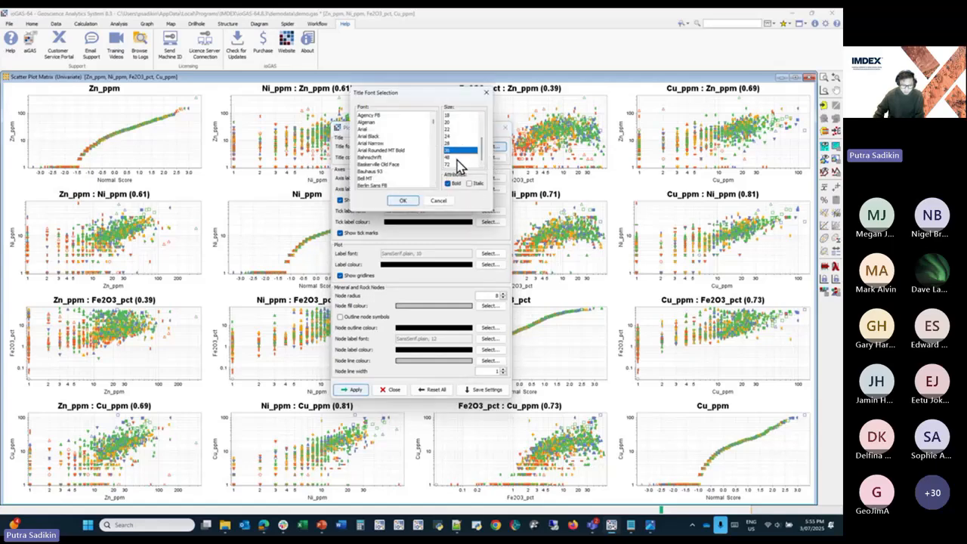
click(469, 183)
click(404, 201)
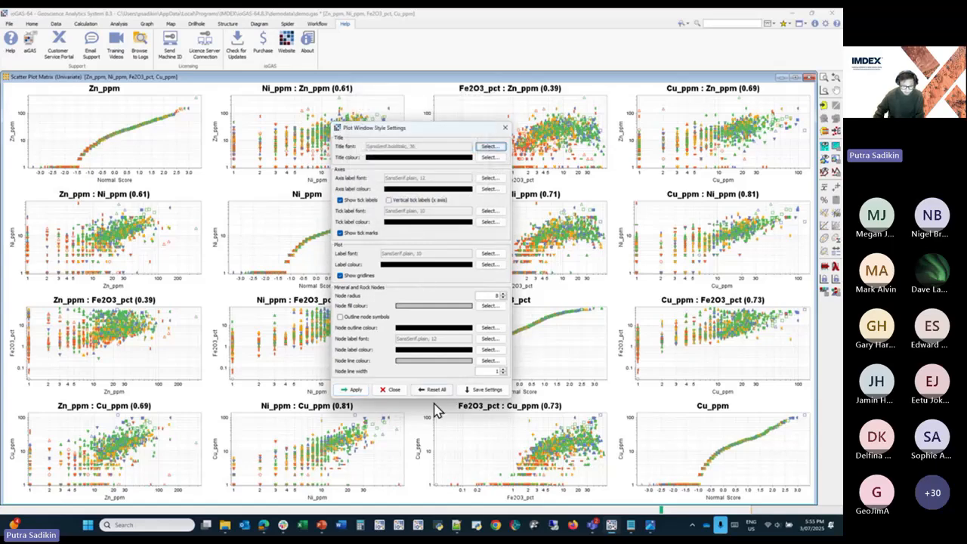
click(353, 390)
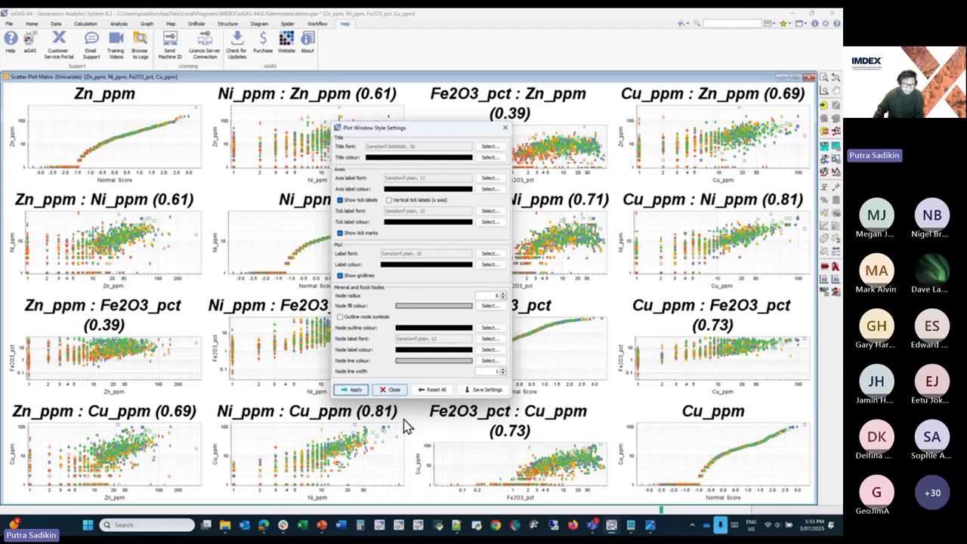
click(390, 390)
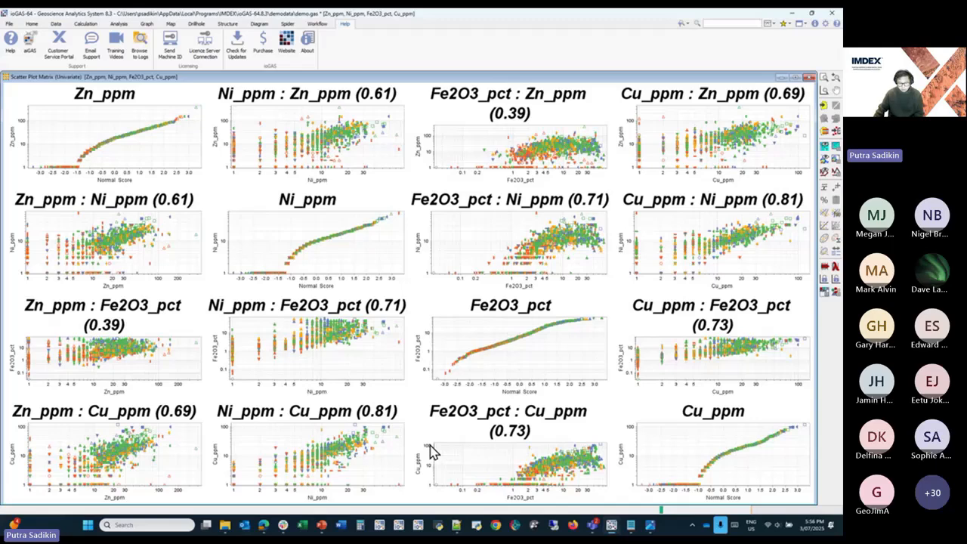
Step: Switch to the What's New in 8.3 presentation in PowerPoint and go to its first slide
click(321, 525)
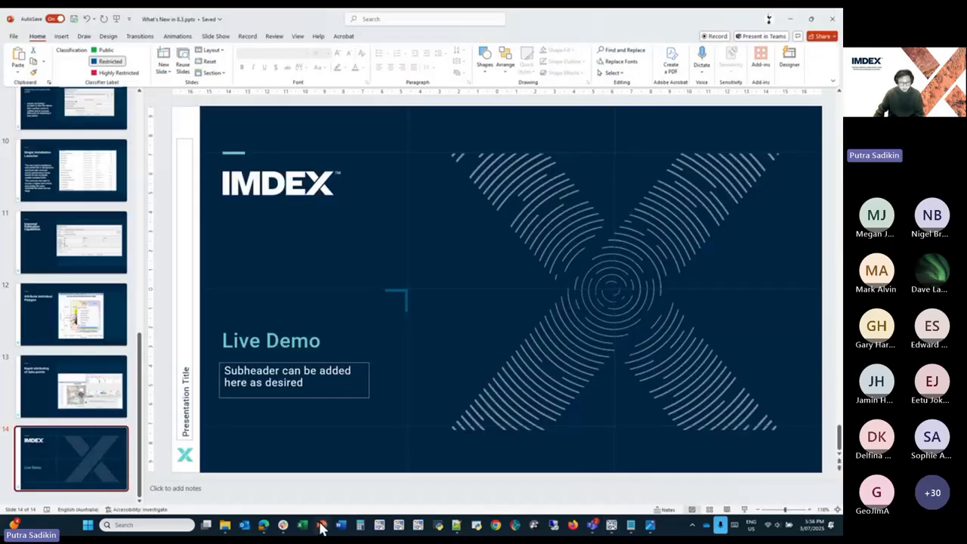
drag(139, 371, 181, 91)
click(73, 126)
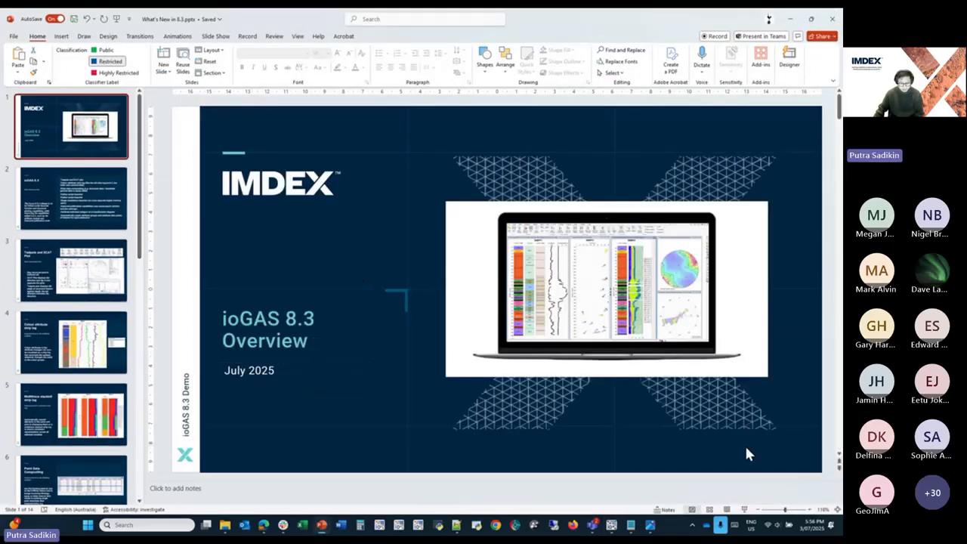
Step: Start the slide show with presenter view and slide show displays swapped, and advance to the ioGAS 8.3 new features list
click(744, 511)
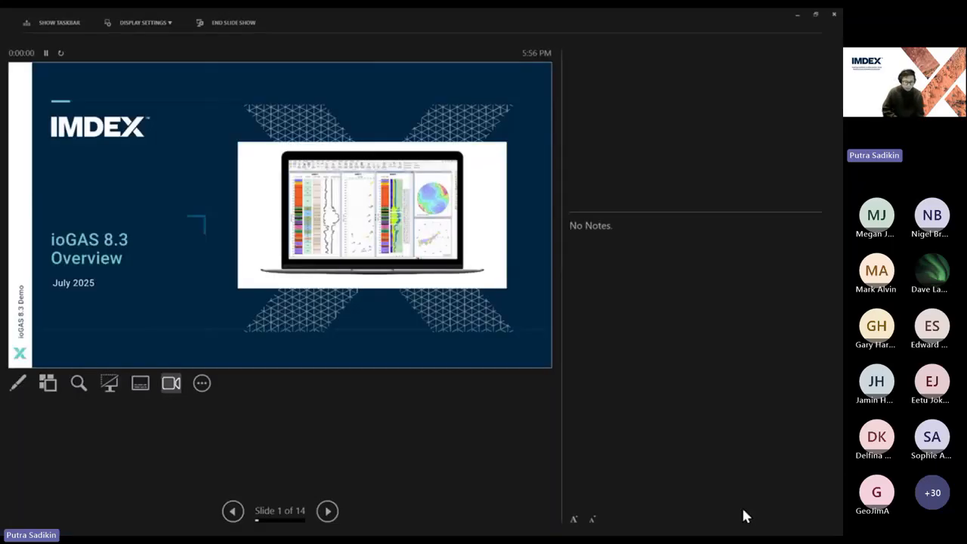
click(165, 35)
click(188, 42)
key(Right)
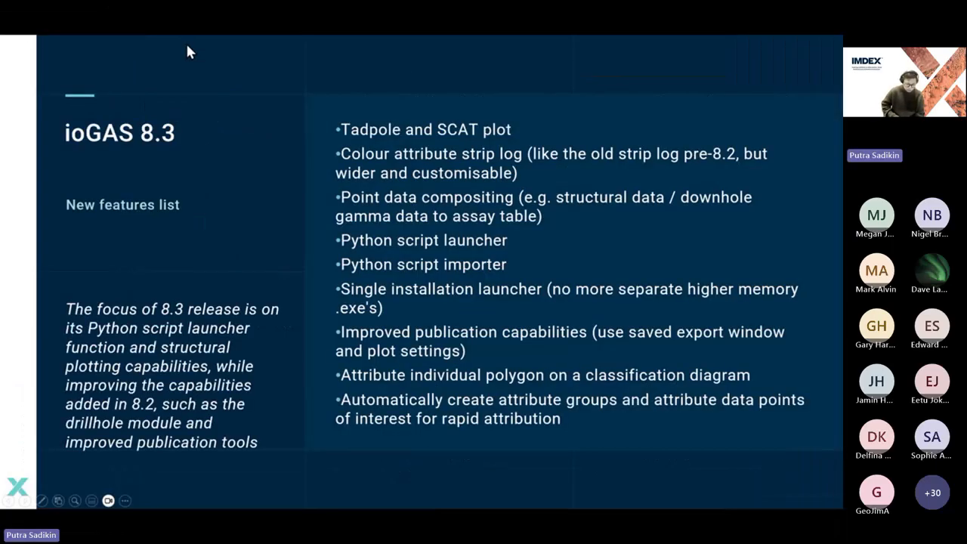